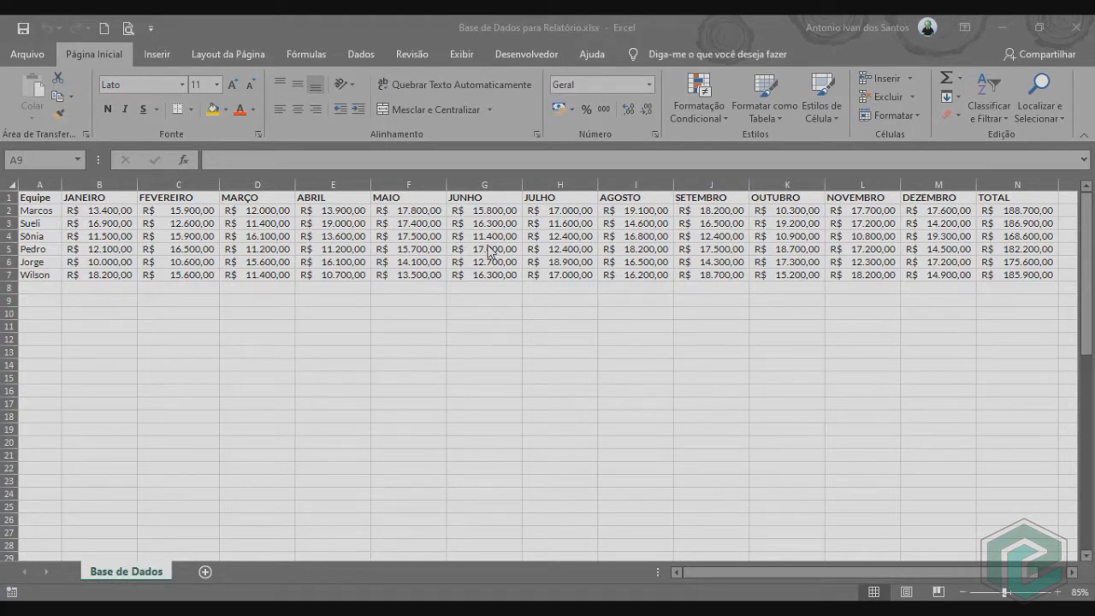
Enter the label "Colaborador" in cell A9 and widen column A to fit it.
key(alt+Tab)
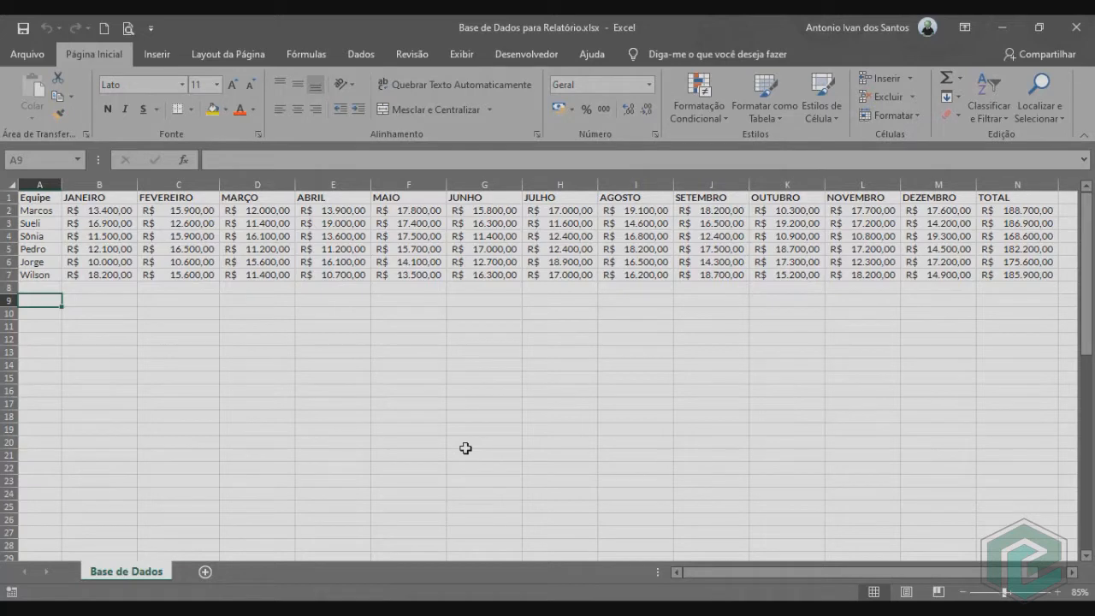
text(Colaborador)
key(Tab)
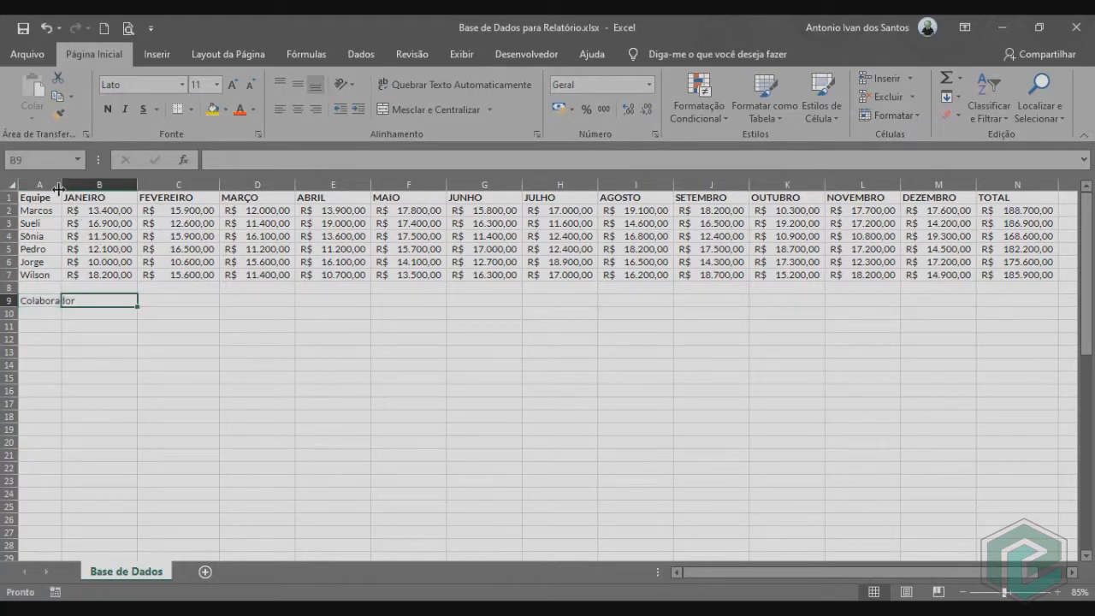
drag(58, 186, 79, 185)
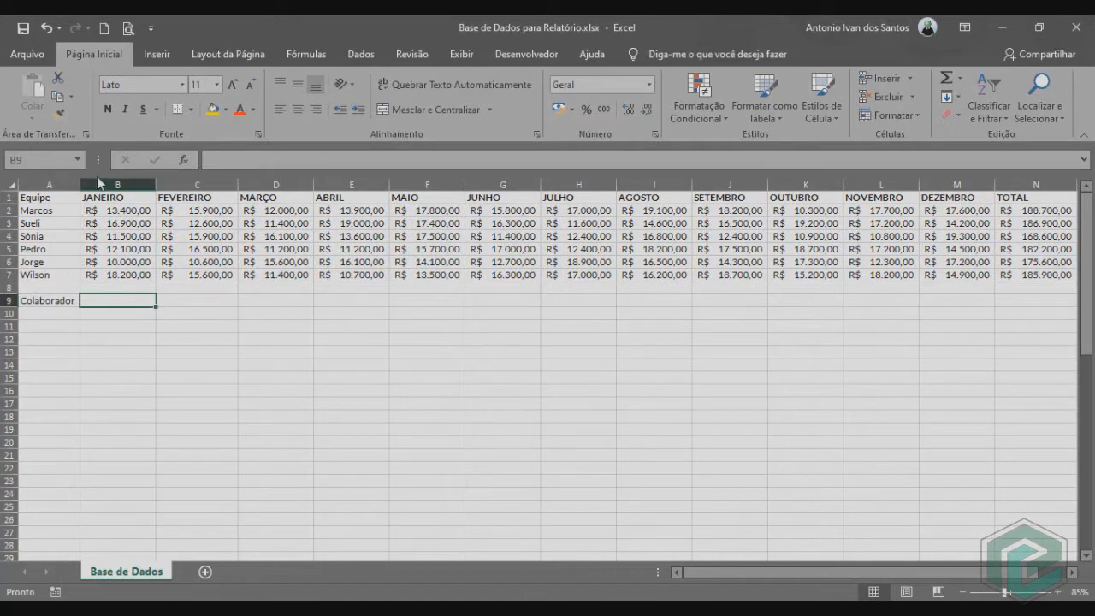
Link cell B9 to the JANEIRO header with =B1 and fill the formula across to M9 for all twelve months.
text(=)
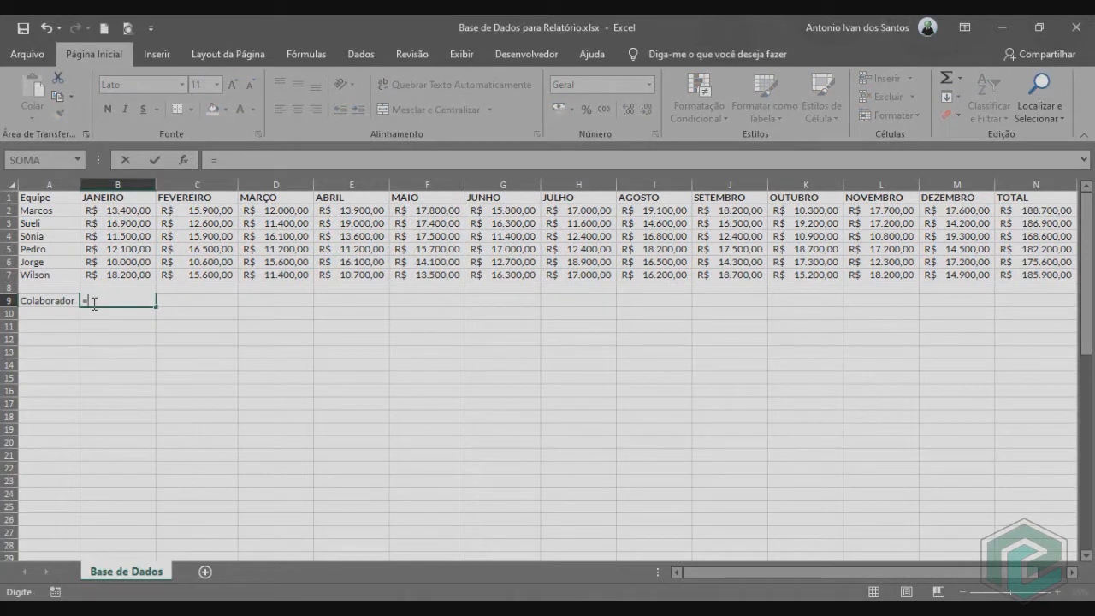
click(124, 200)
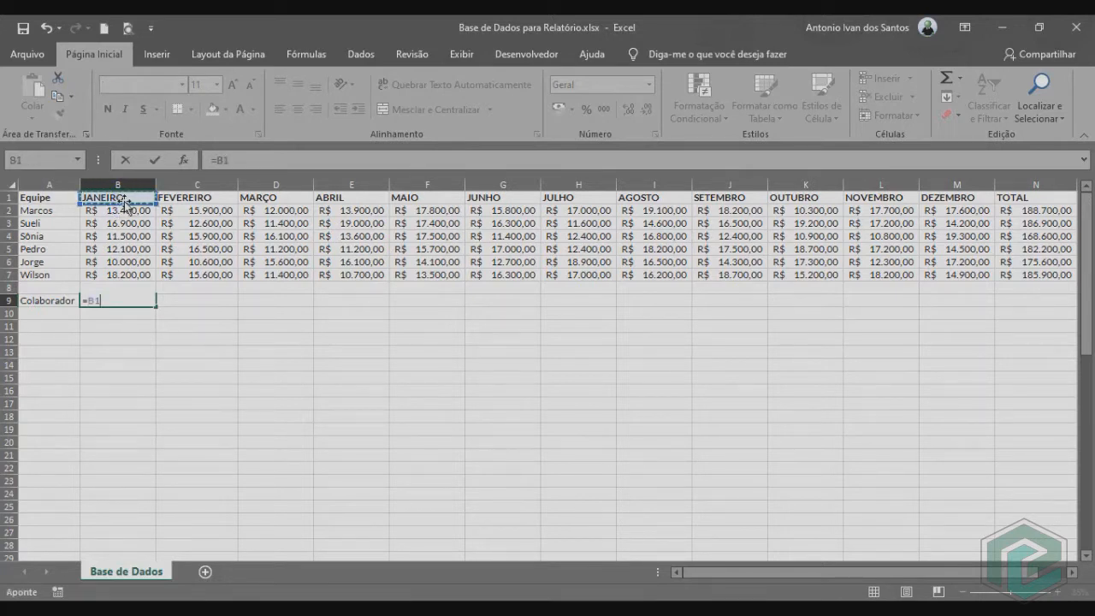
key(Return)
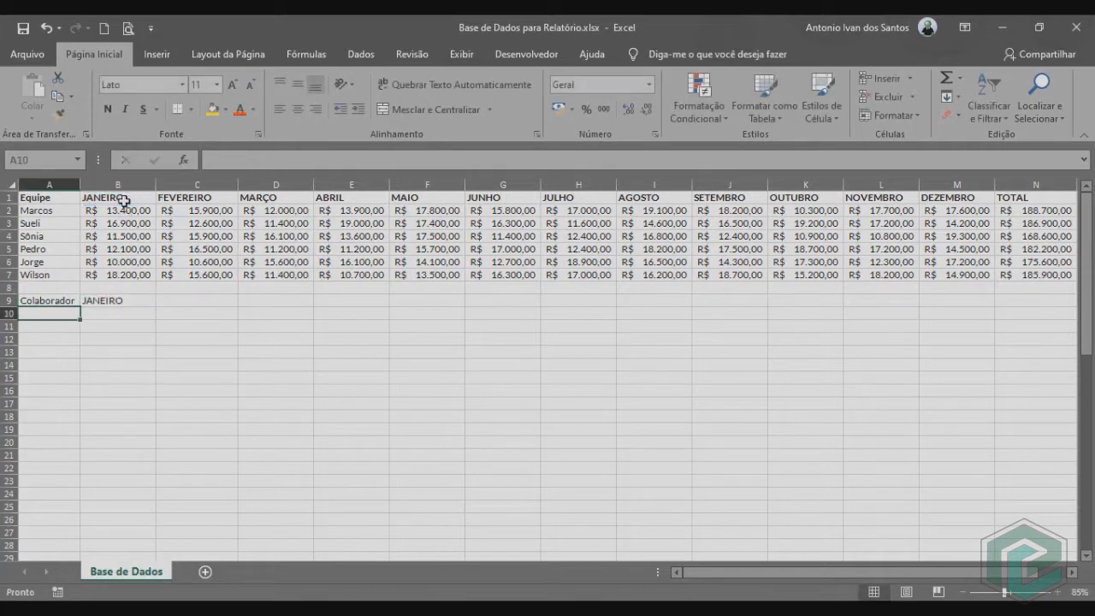
click(139, 303)
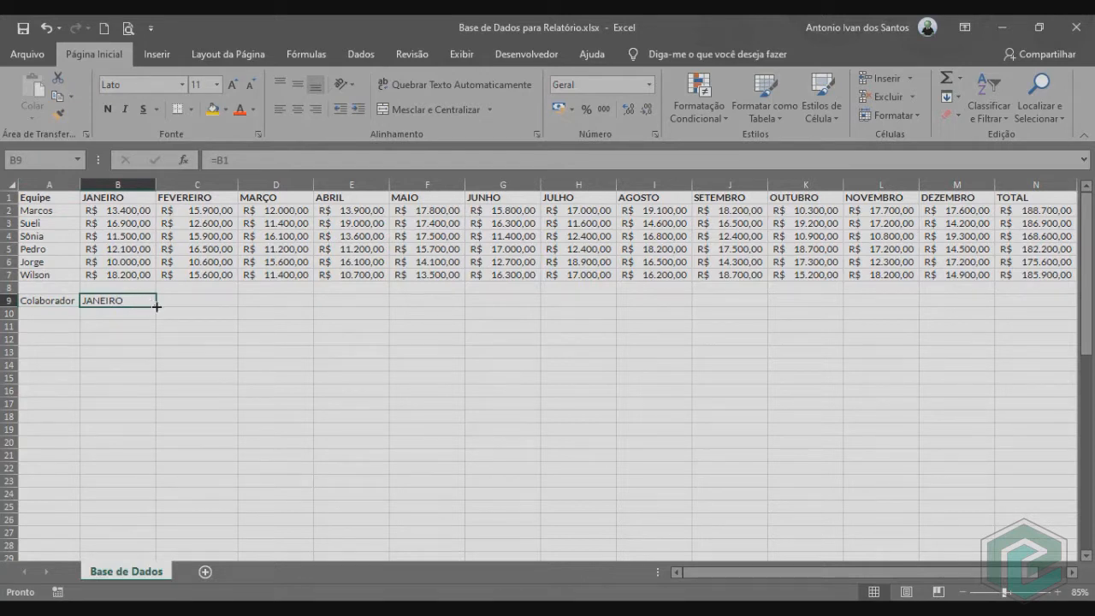
drag(156, 306, 968, 317)
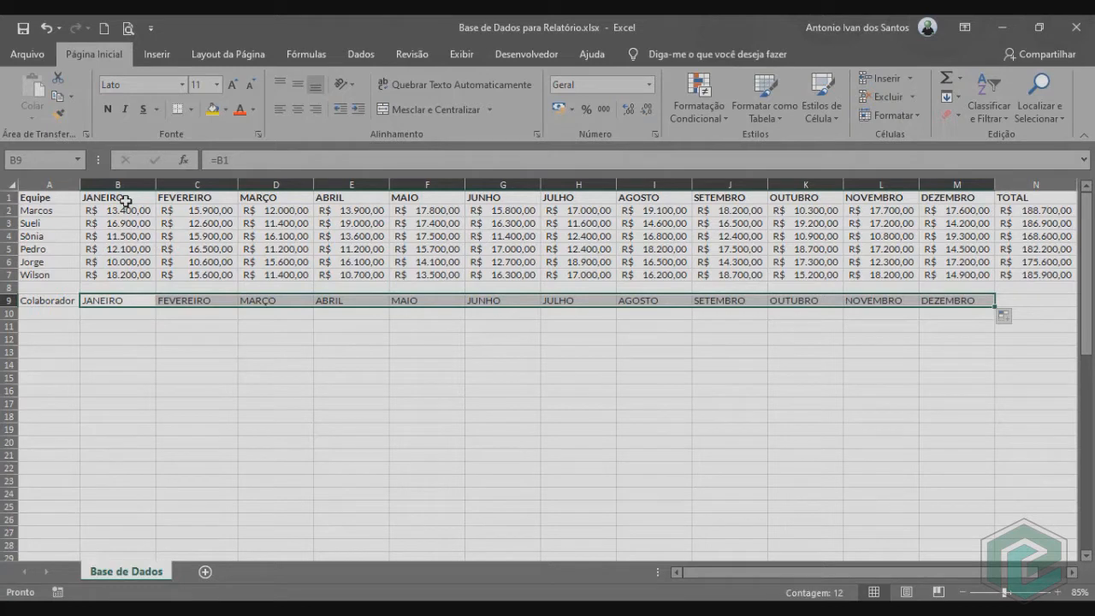
Enter the first team member's name in cell A10 under Colaborador.
click(55, 316)
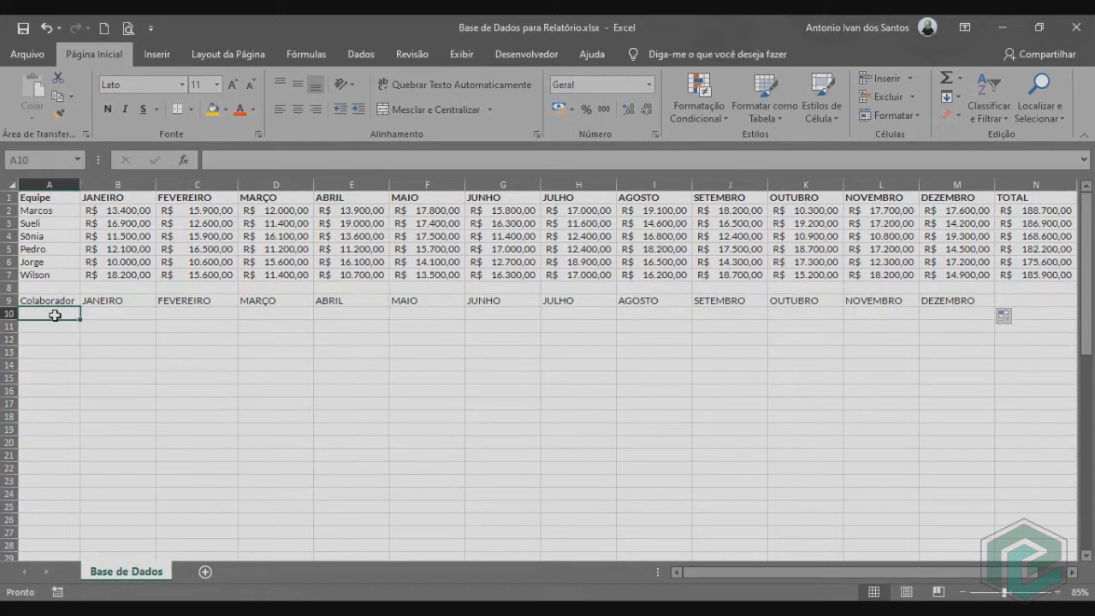
text(M)
key(Tab)
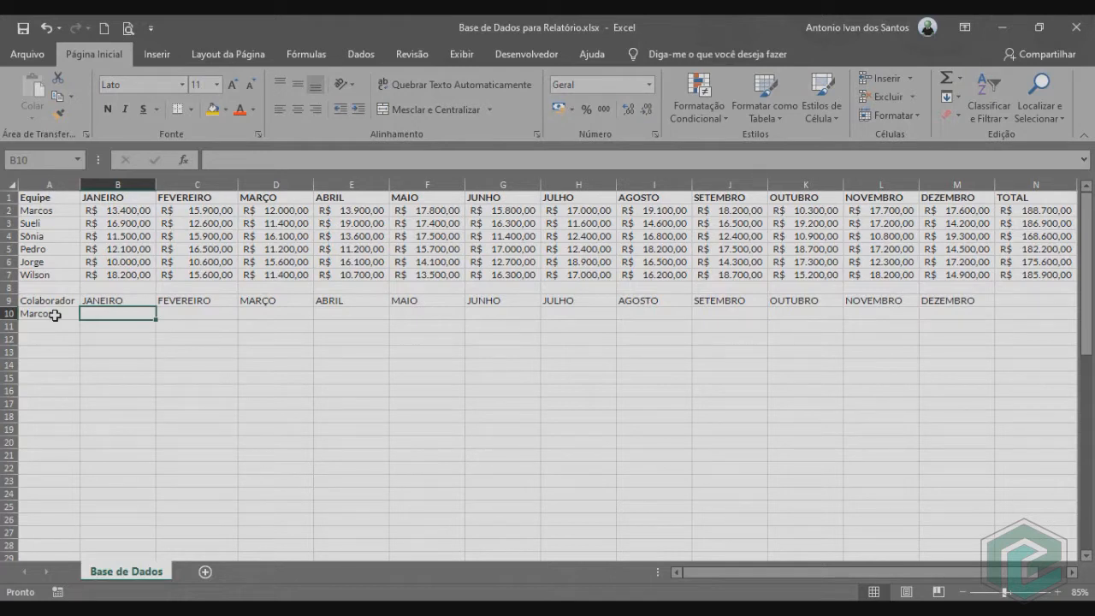
Format the header row A1:N1 with a black fill and white font.
click(176, 208)
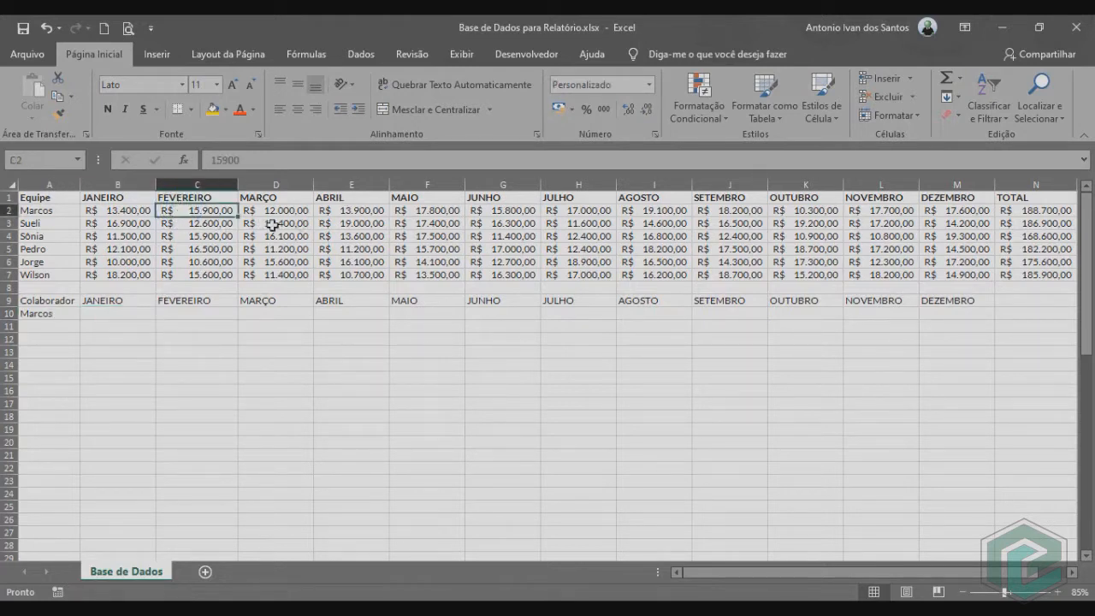
drag(47, 197, 1005, 199)
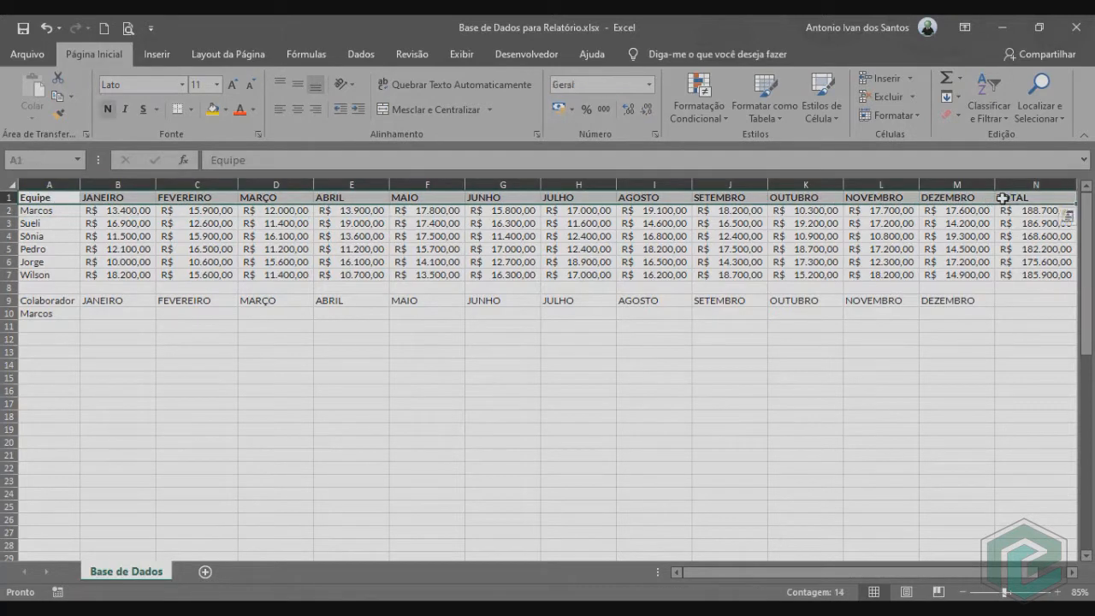
click(228, 120)
click(232, 152)
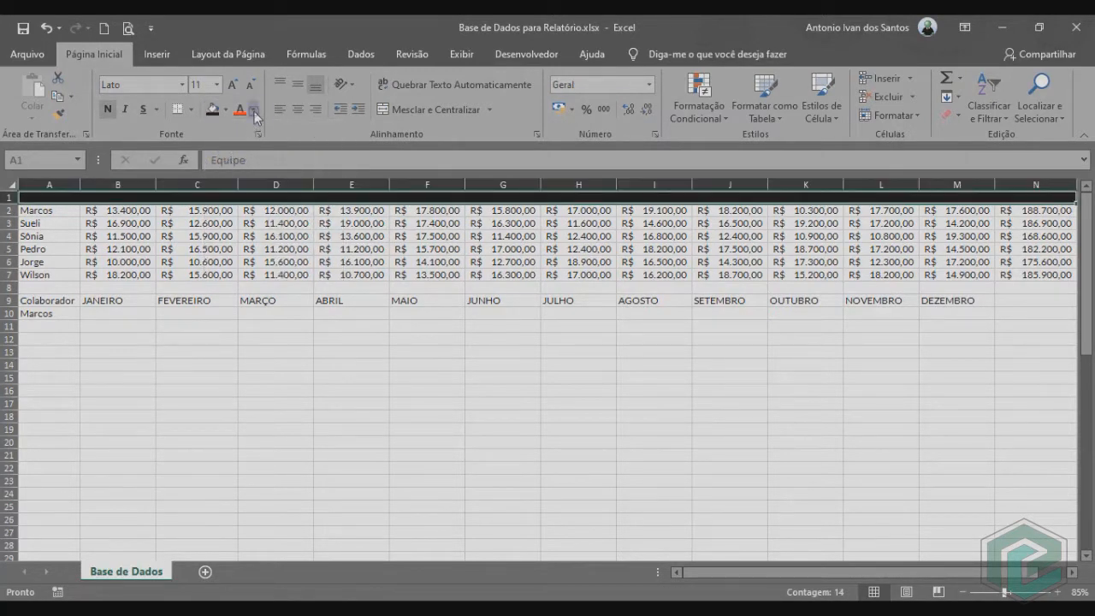
click(253, 110)
click(243, 151)
Select the whole data table A1:N7 and name the range "base".
click(283, 225)
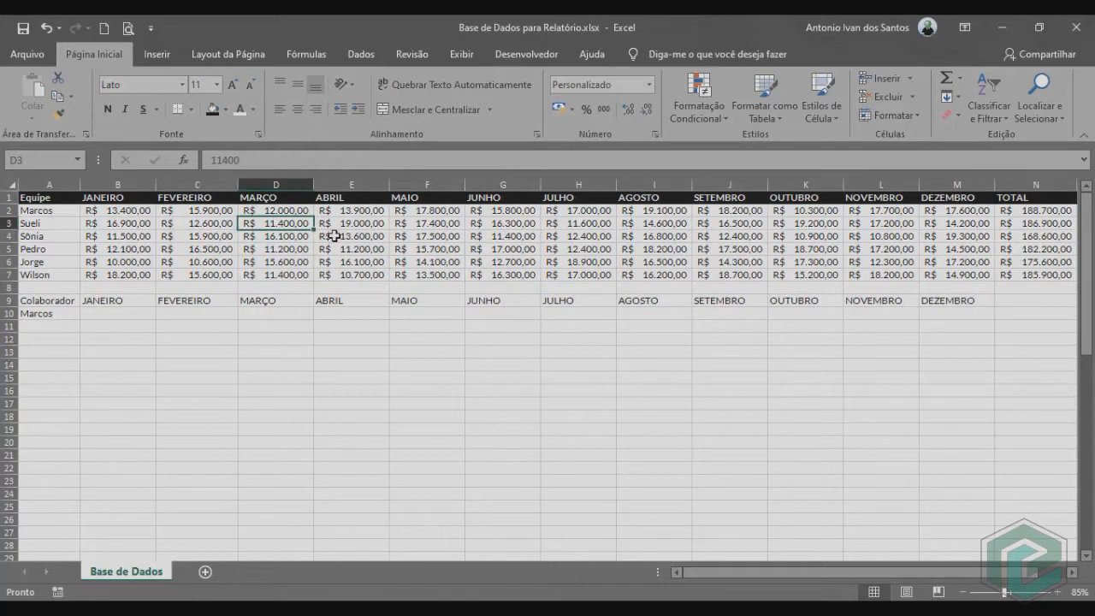
key(ctrl+t)
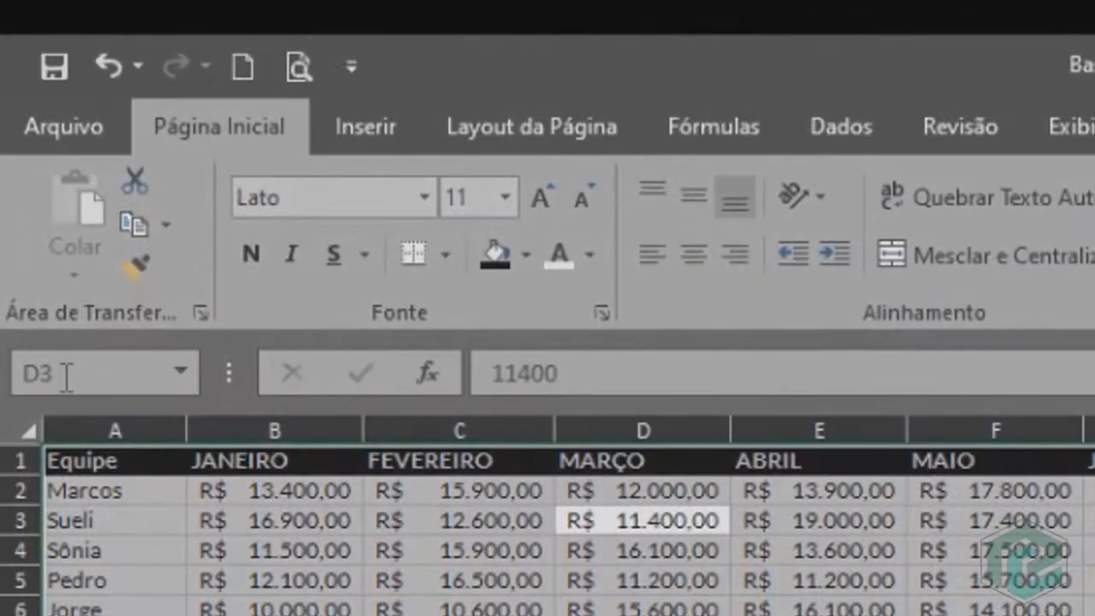
click(29, 162)
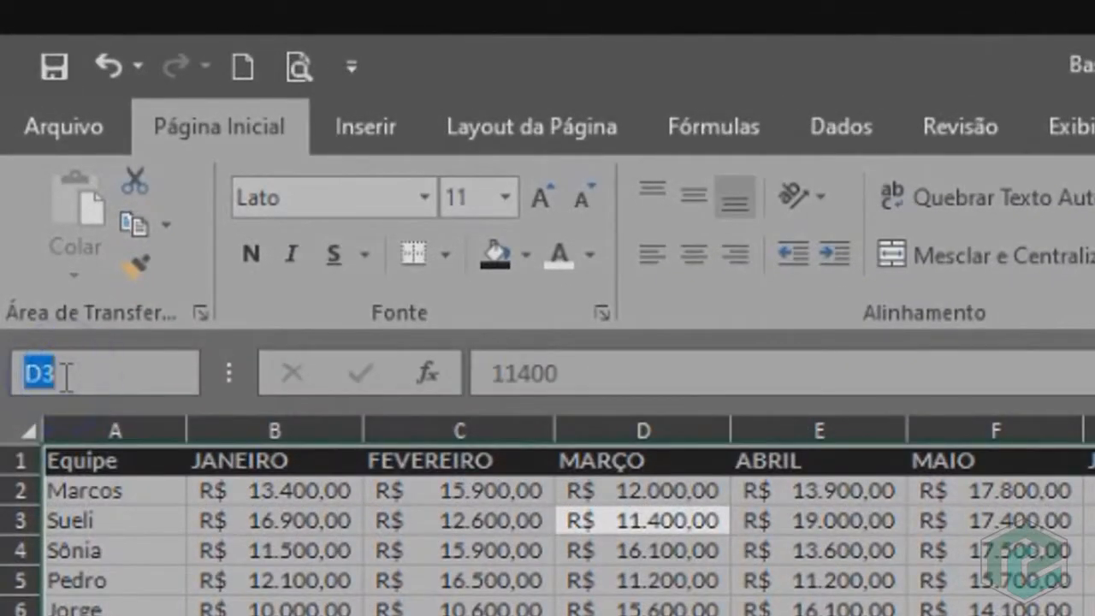
text(base)
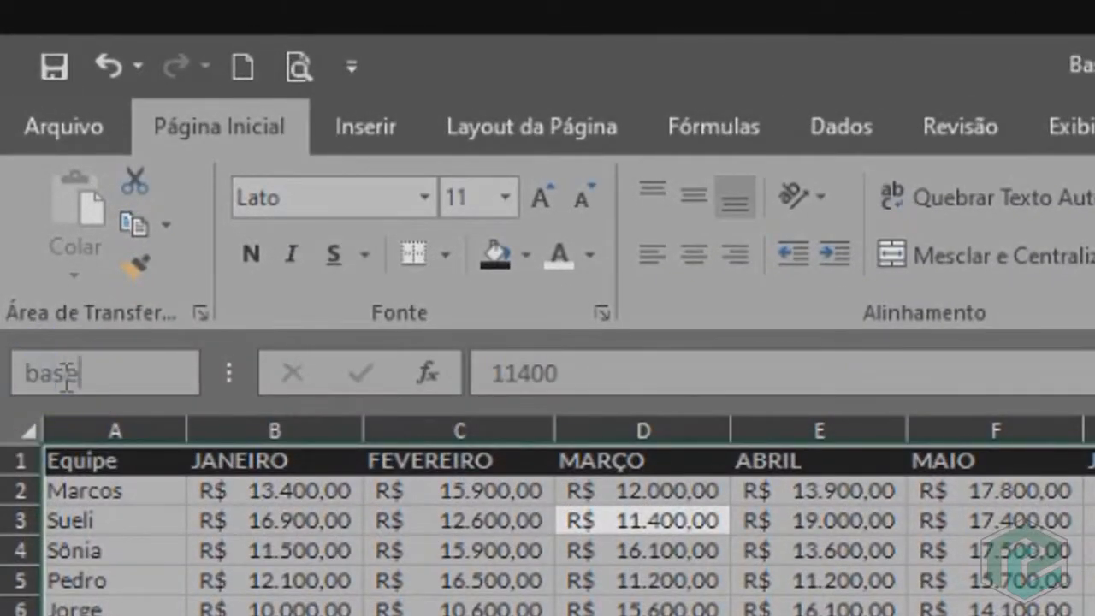
key(Return)
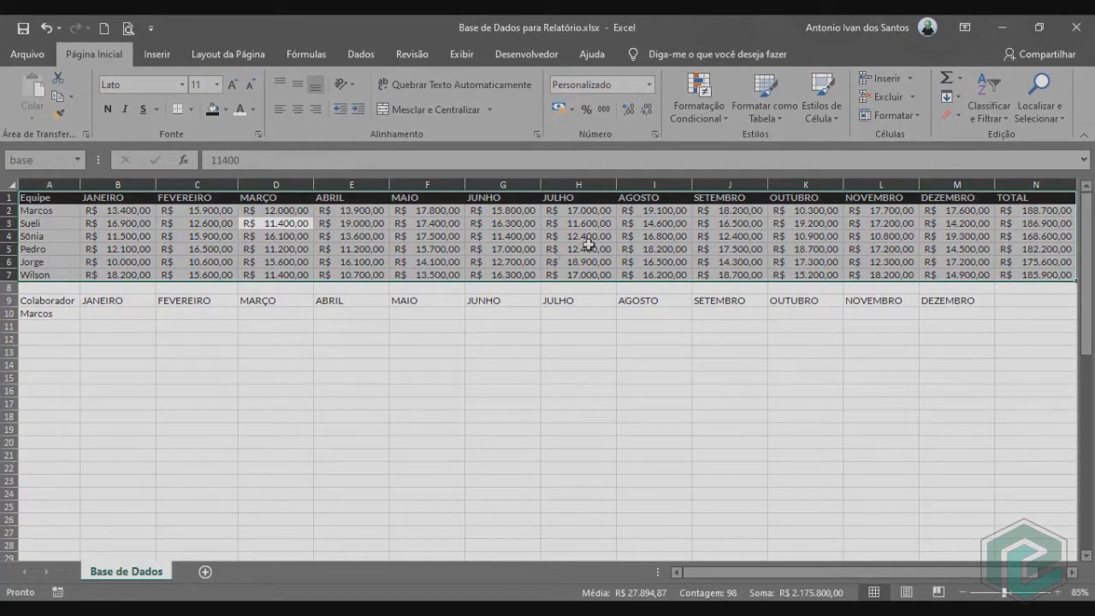
Start a PROCV formula in B10 with the absolute lookup value $A$10 and the named range base as table array.
click(99, 315)
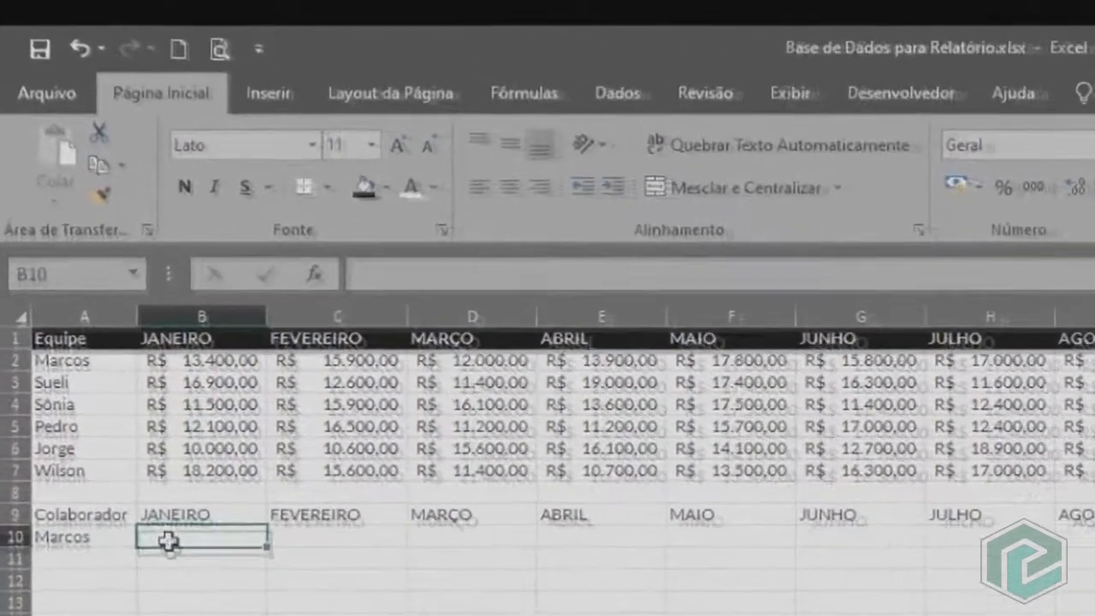
text(=procv)
key(Tab)
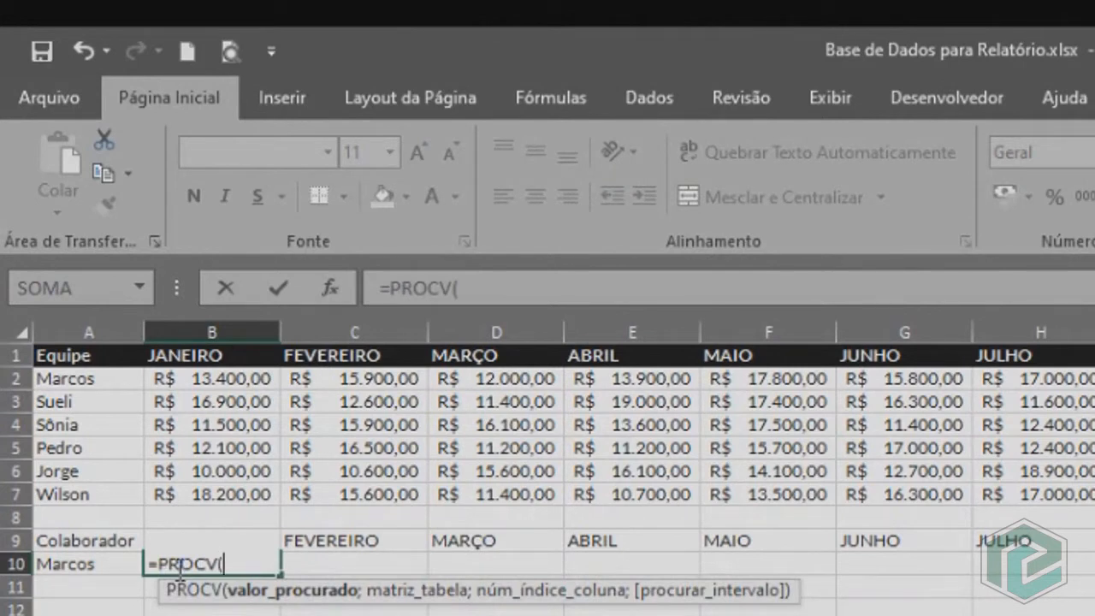
click(82, 562)
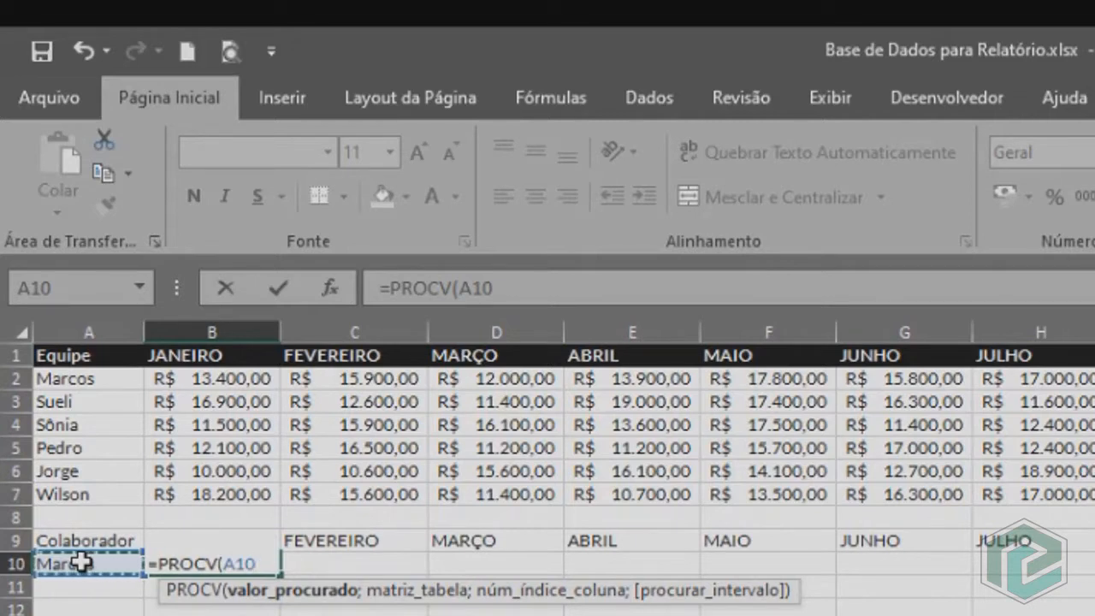
key(F4)
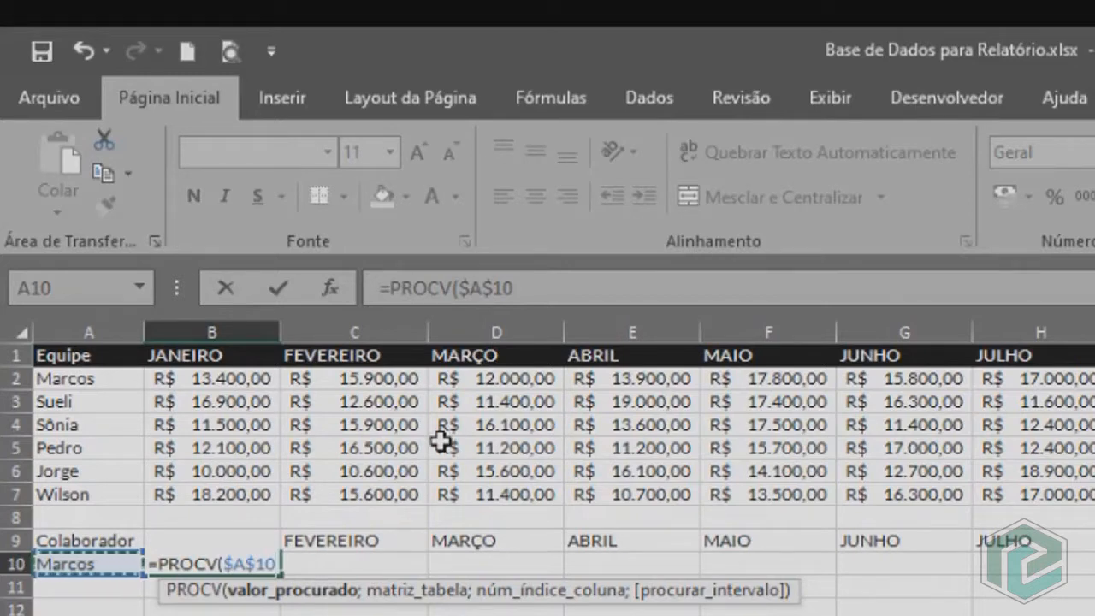
text(;)
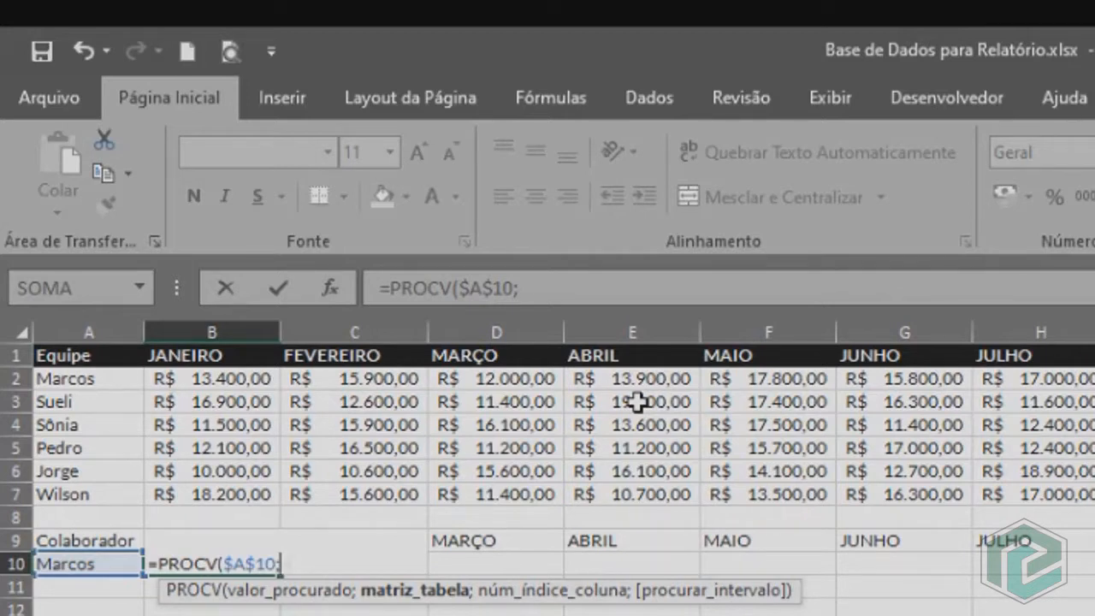
text(base)
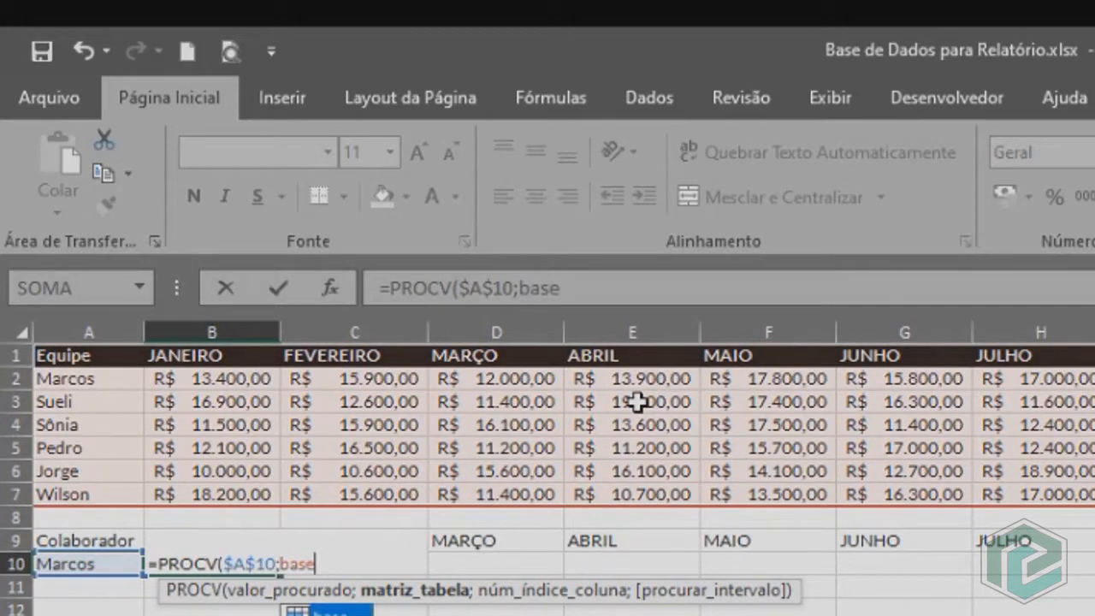
text(;)
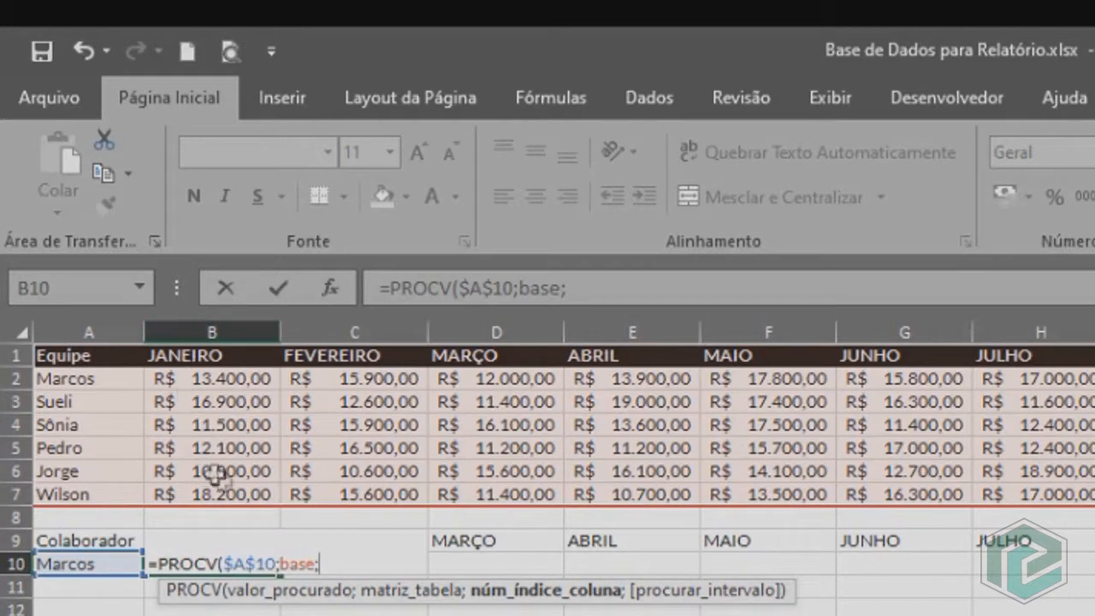
text(2)
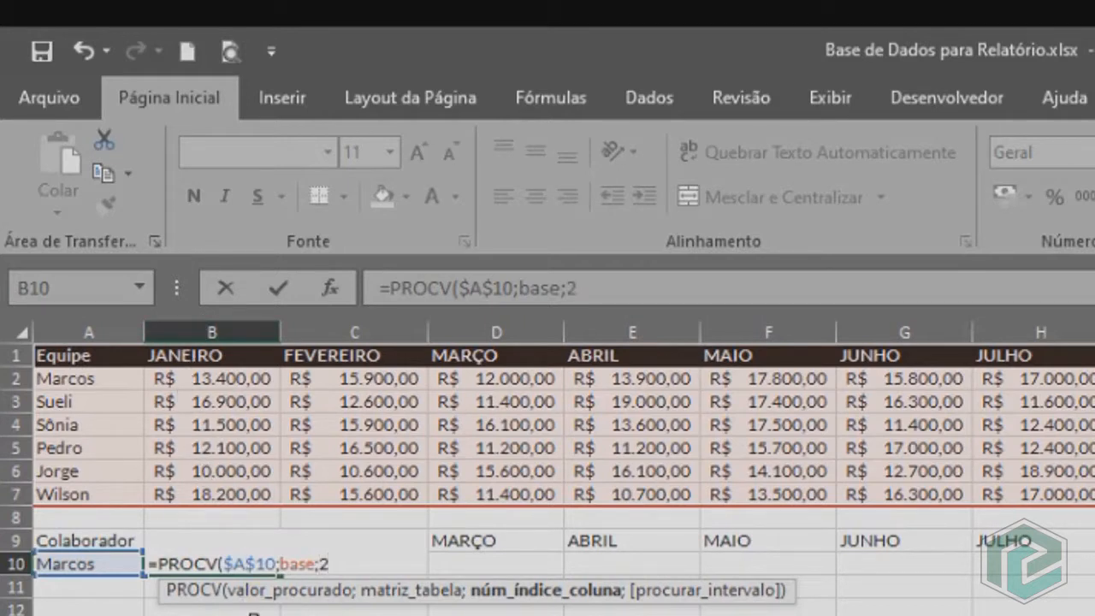
text(;0)
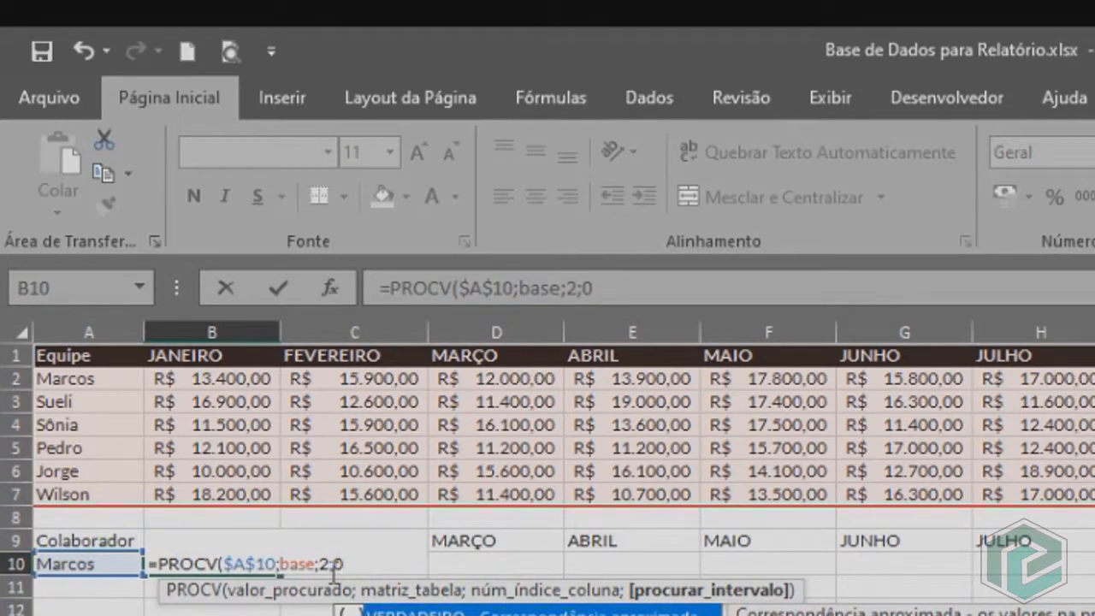
key(BackSpace)
key(BackSpace)
key(BackSpace)
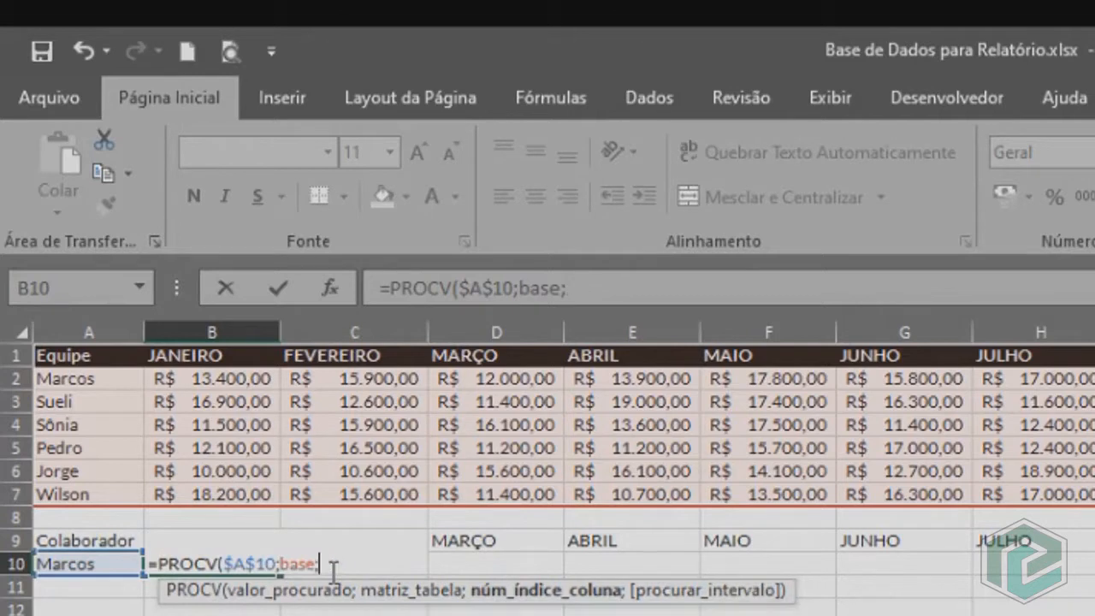
Complete the B10 formula as =PROCV($A$10;base;col(B1);0) and check its result against cell B2.
text(l()
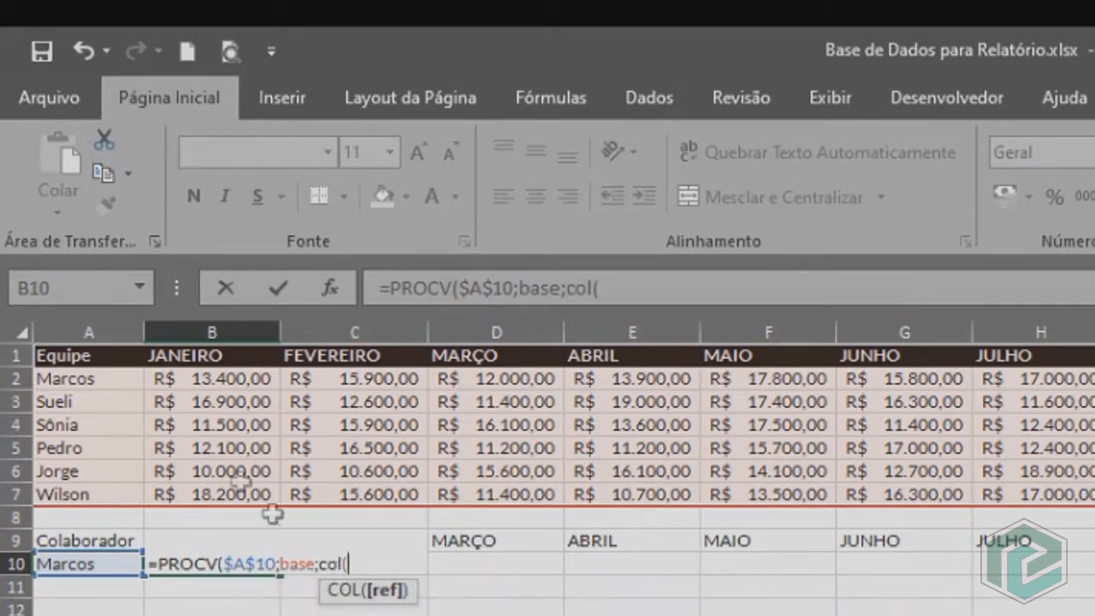
click(237, 353)
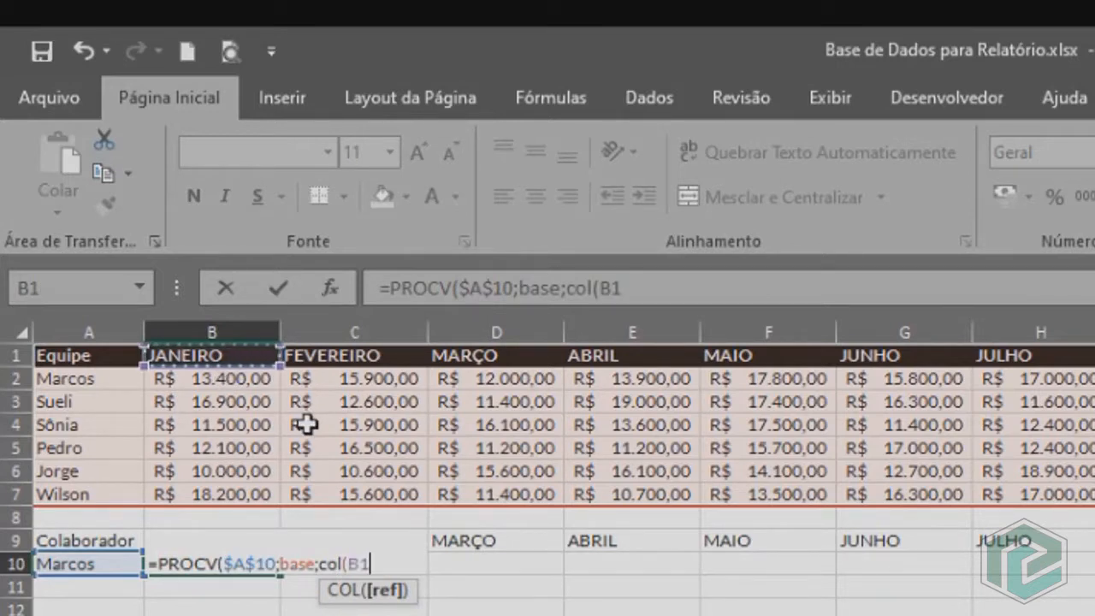
text())
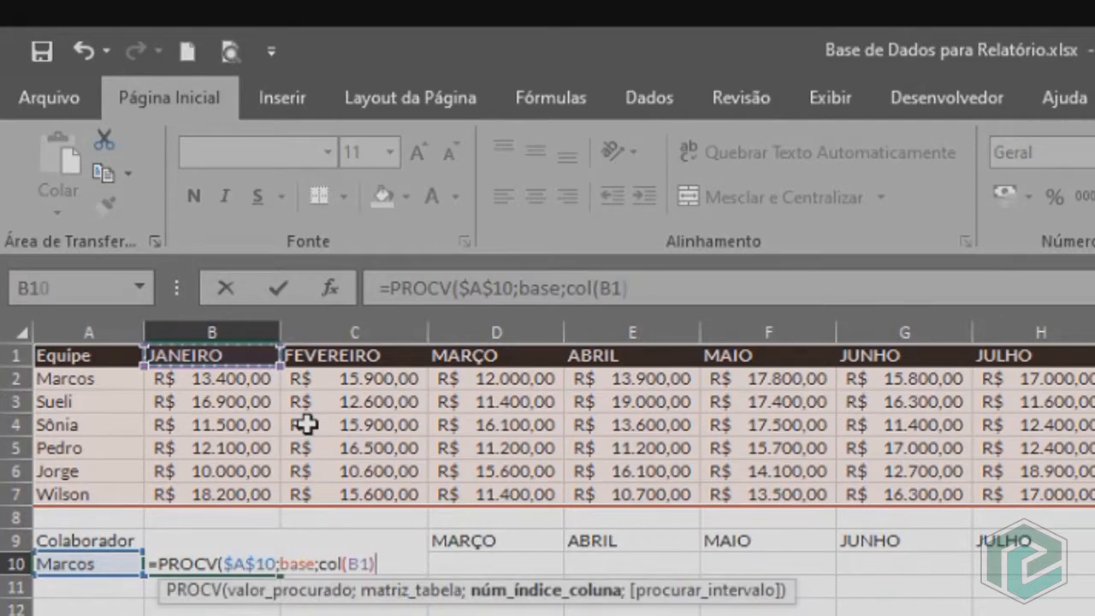
text(;0)
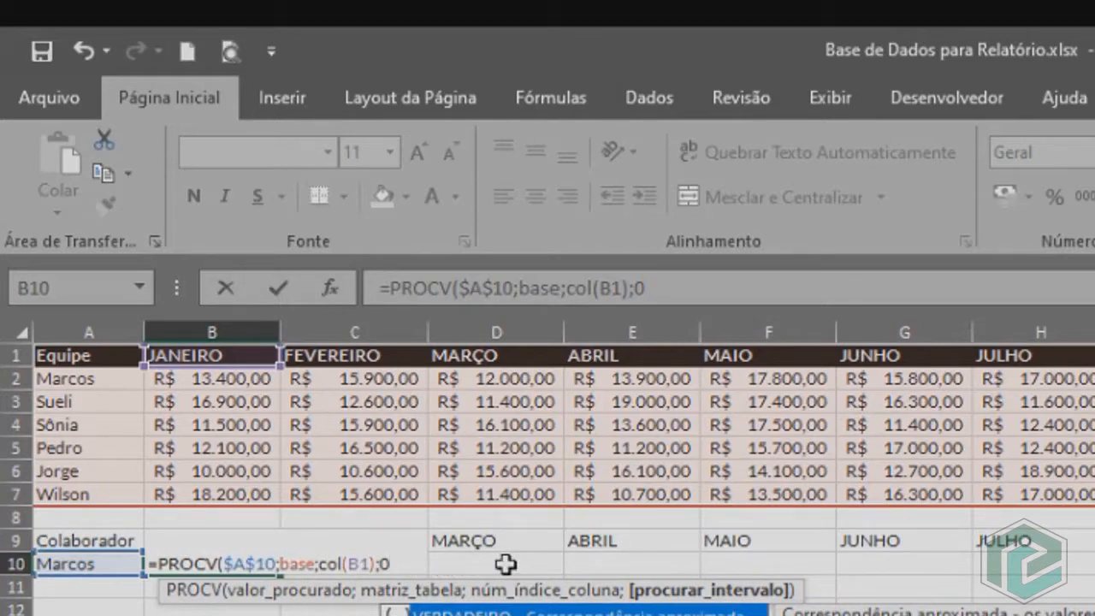
text())
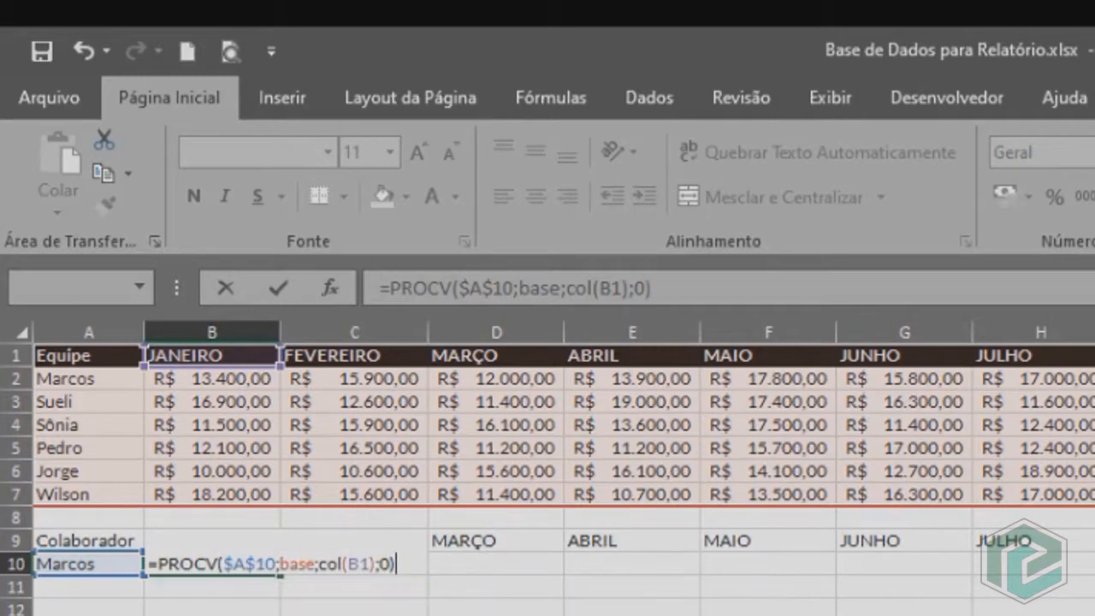
key(Return)
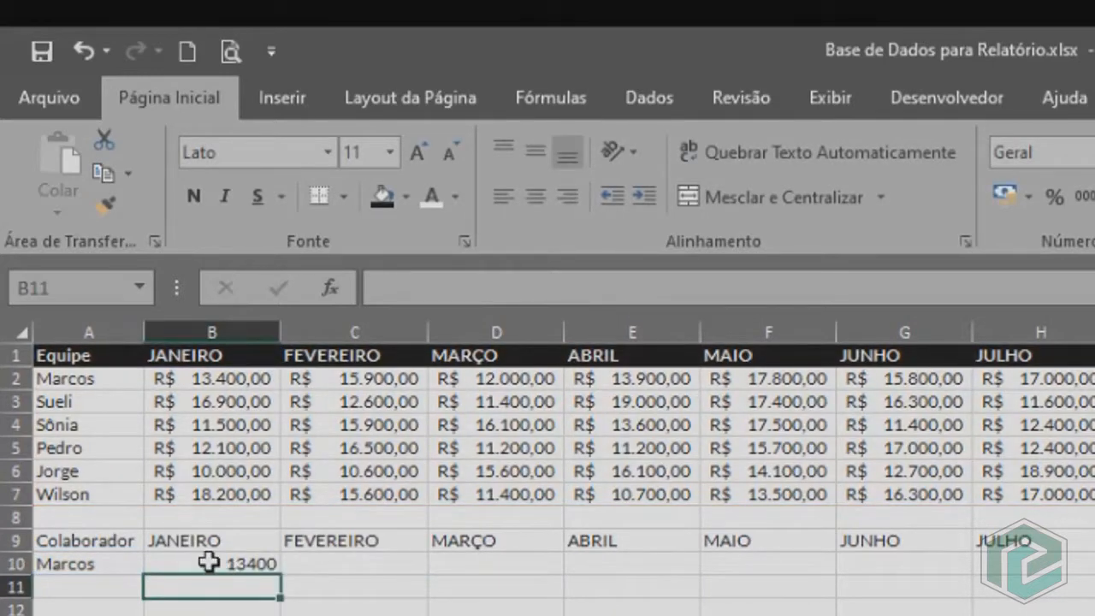
click(202, 384)
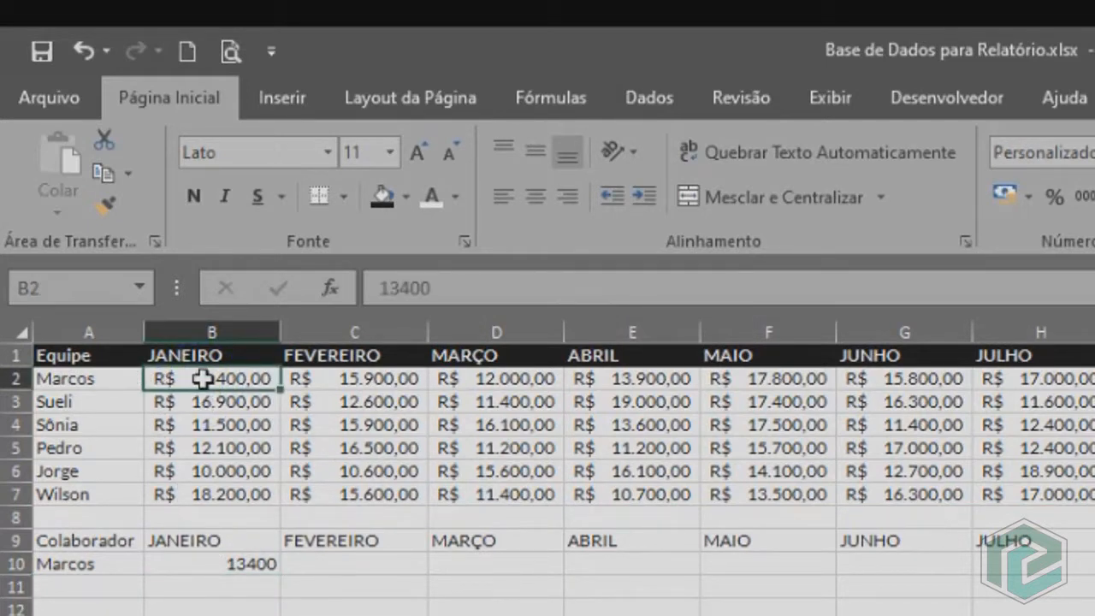
Apply the accounting currency format to B10 and copy its formula across the row to M10.
click(191, 568)
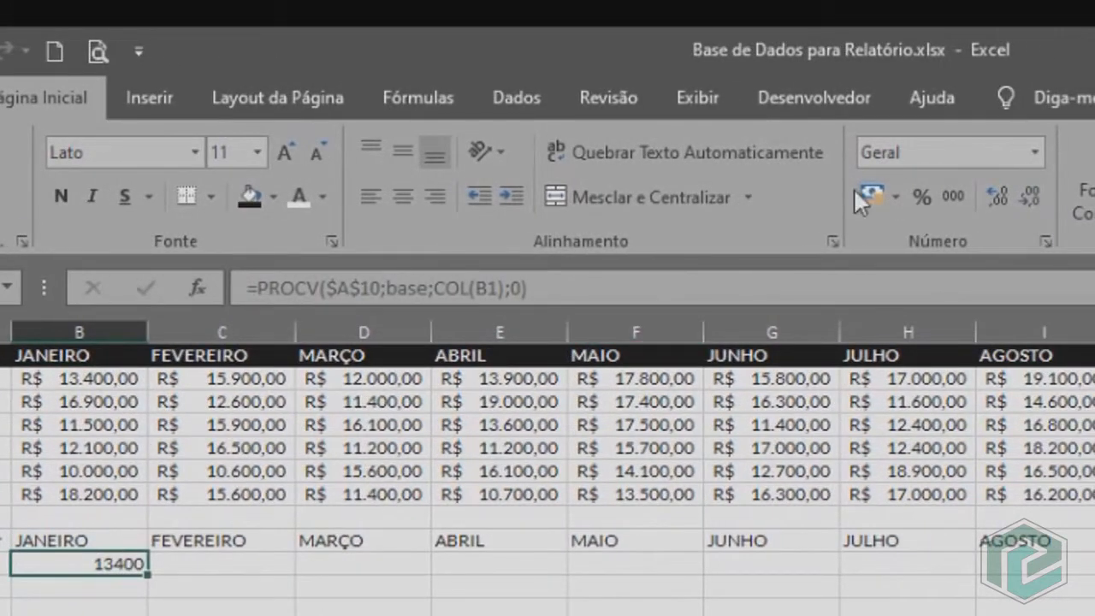
click(874, 194)
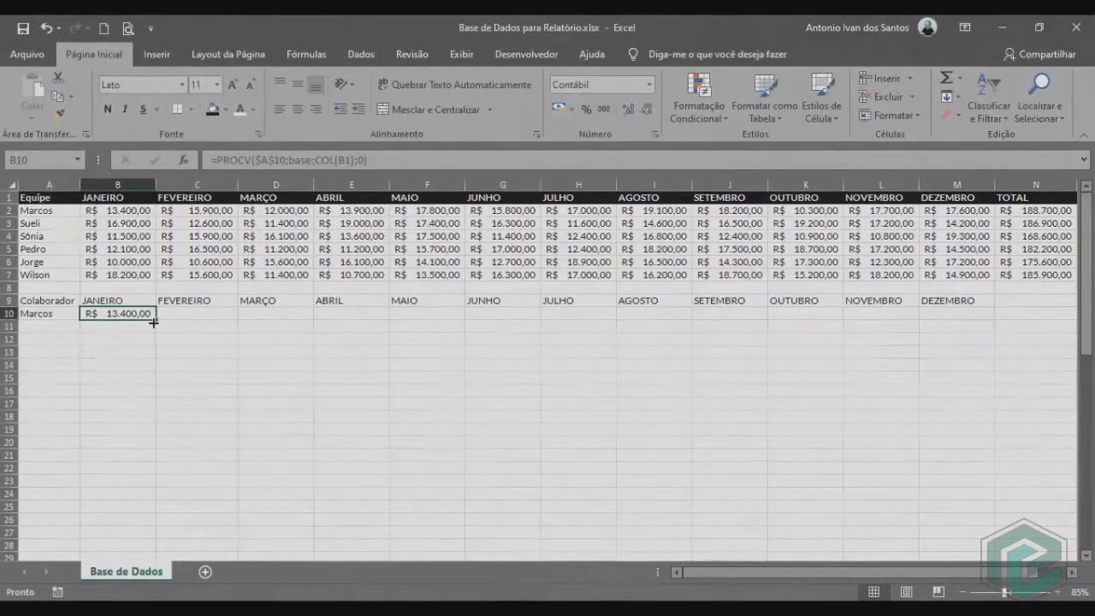
drag(153, 322, 963, 307)
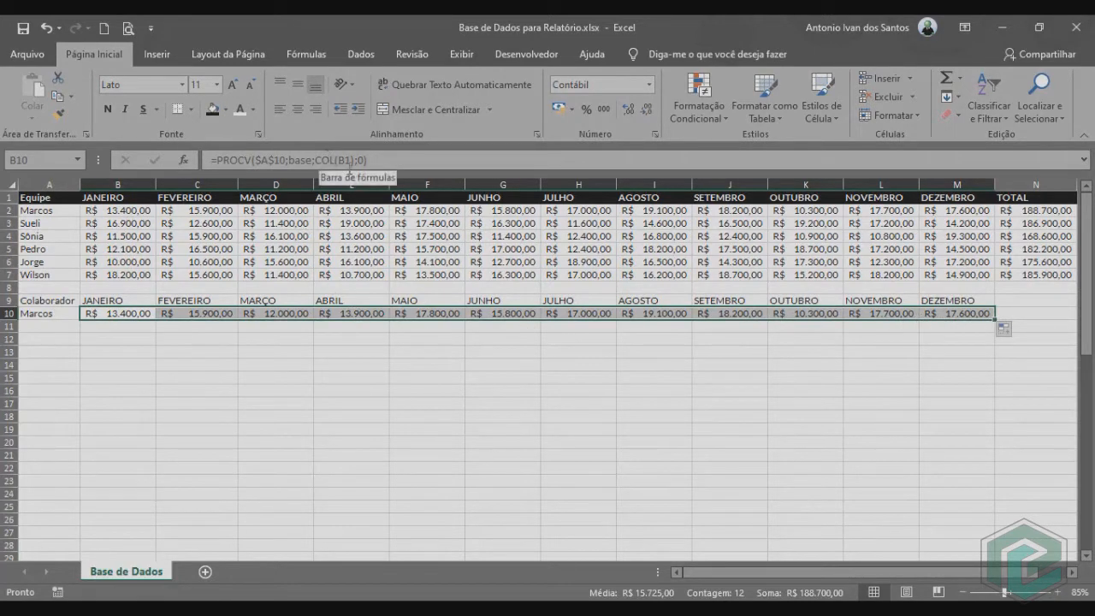
click(578, 352)
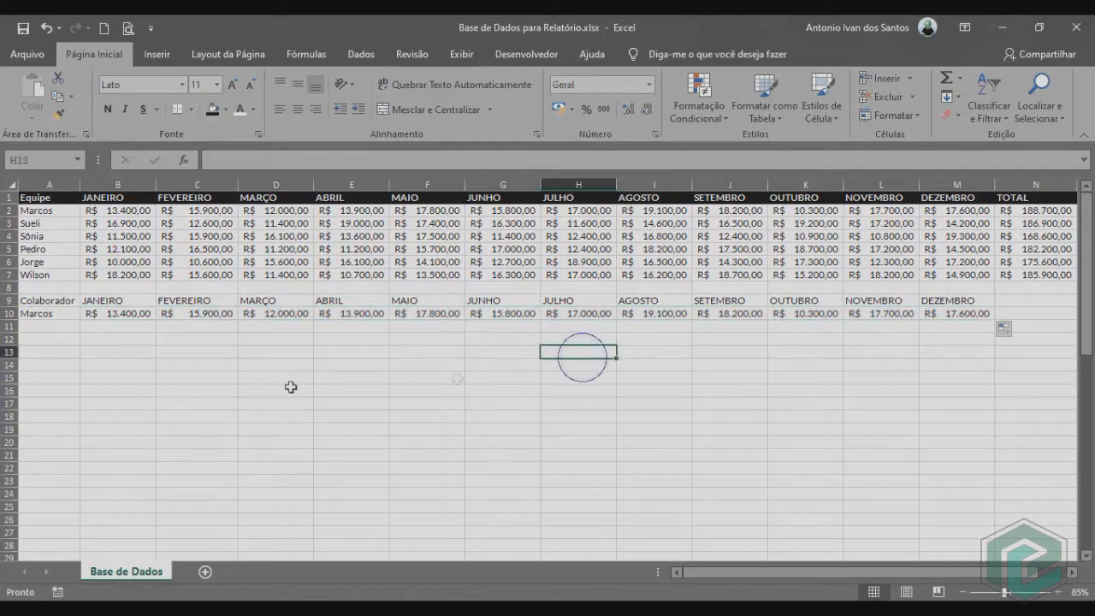
Format the lookup header row A9:M9 with a black fill and white font.
drag(41, 301, 960, 301)
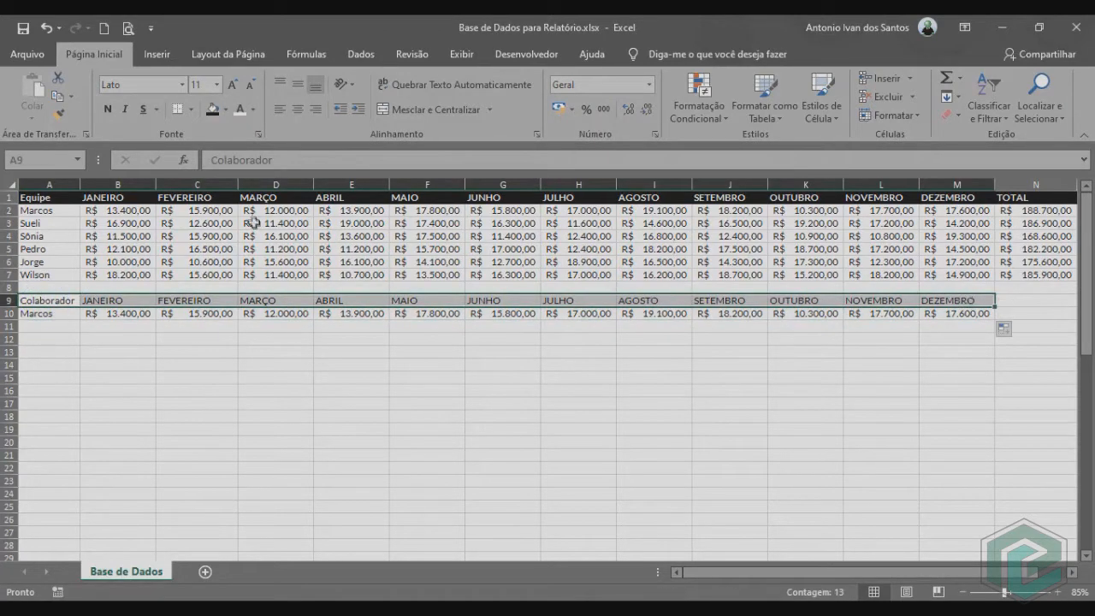
click(214, 110)
click(240, 110)
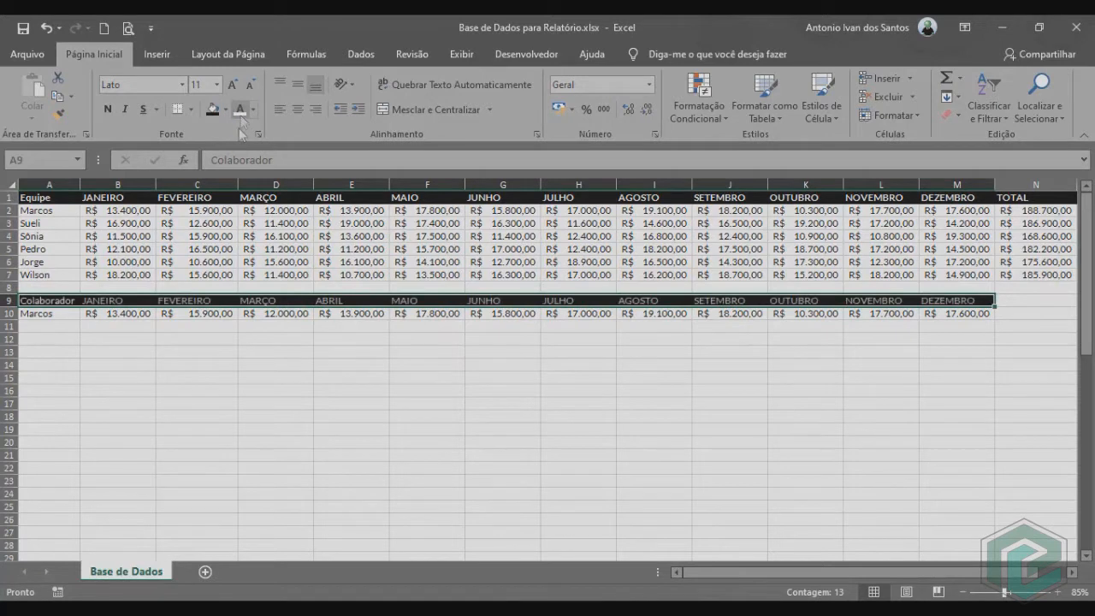
click(67, 327)
Enter the label "Período" in A12 and the month "Janeiro" in B12.
click(64, 341)
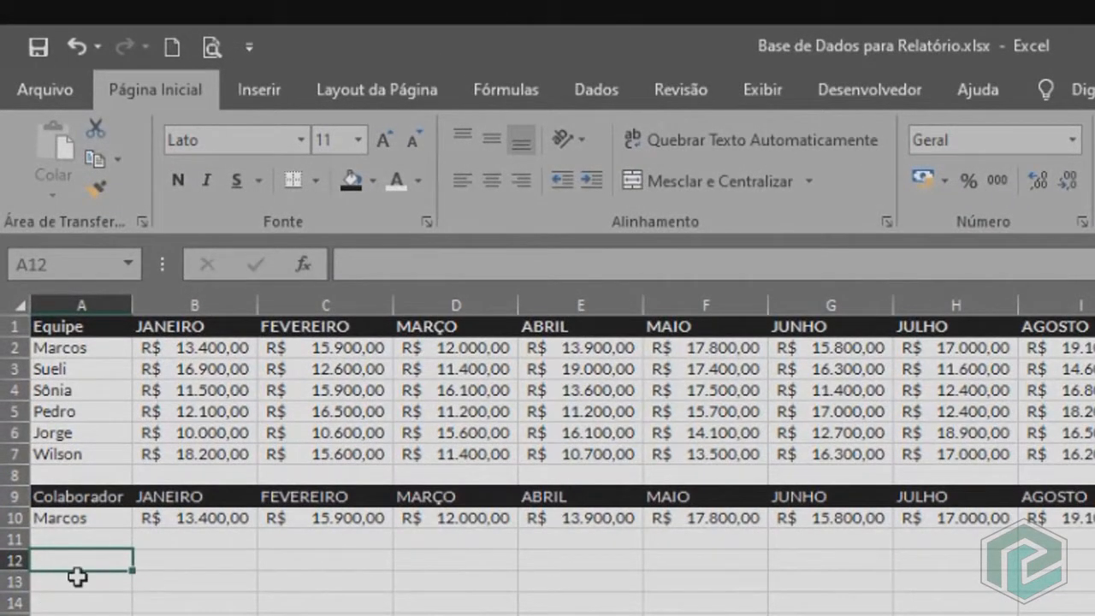
text(Período)
key(Tab)
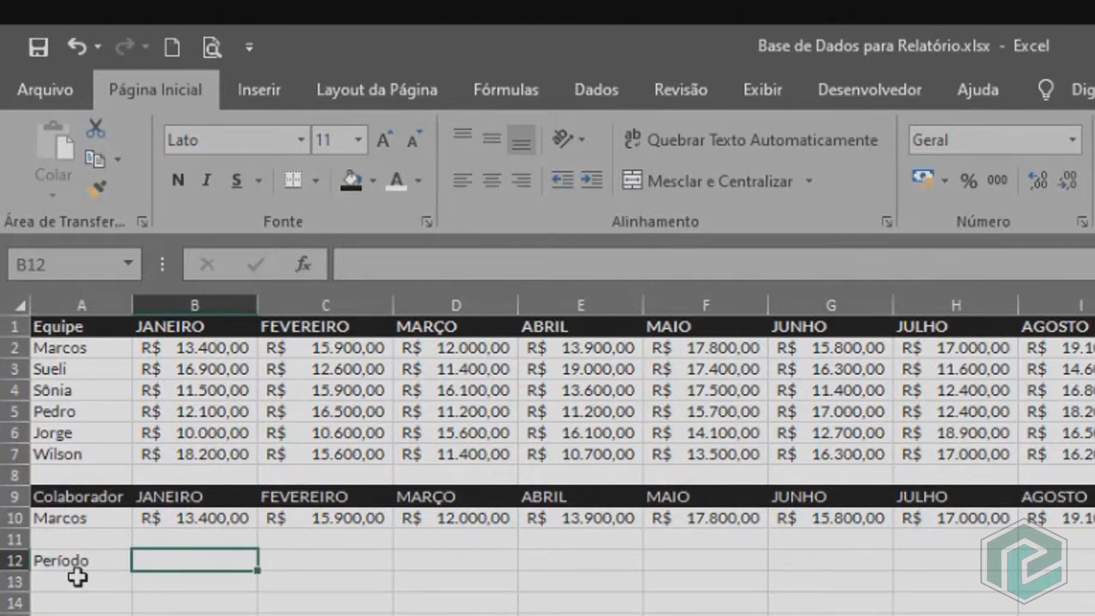
text(Janeiro)
key(Return)
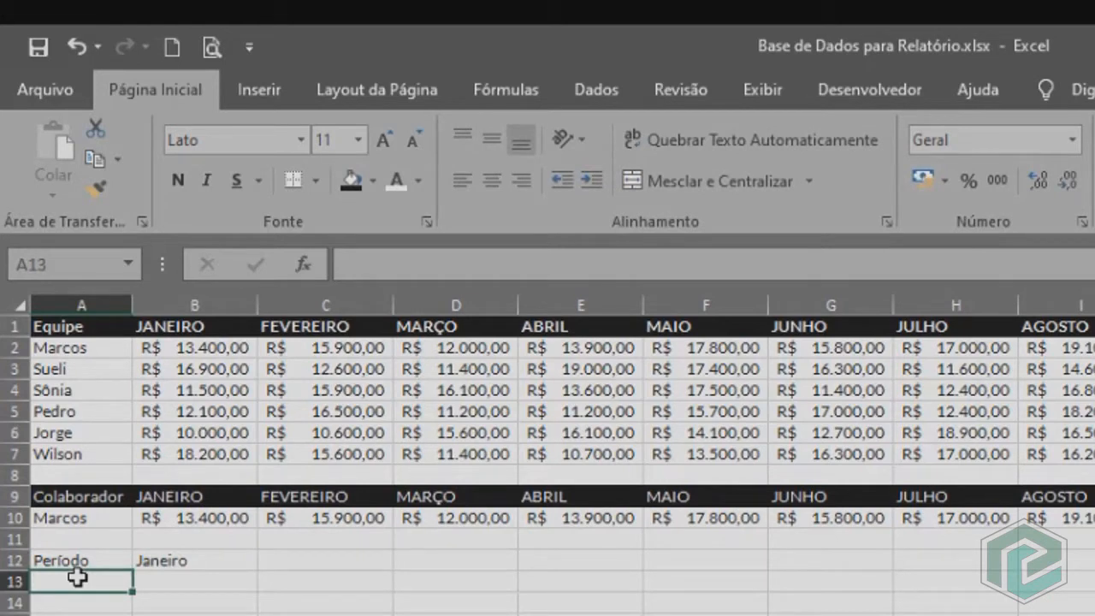
Link A13 to the first team member with =A2 and copy the formula down to A18.
text(=)
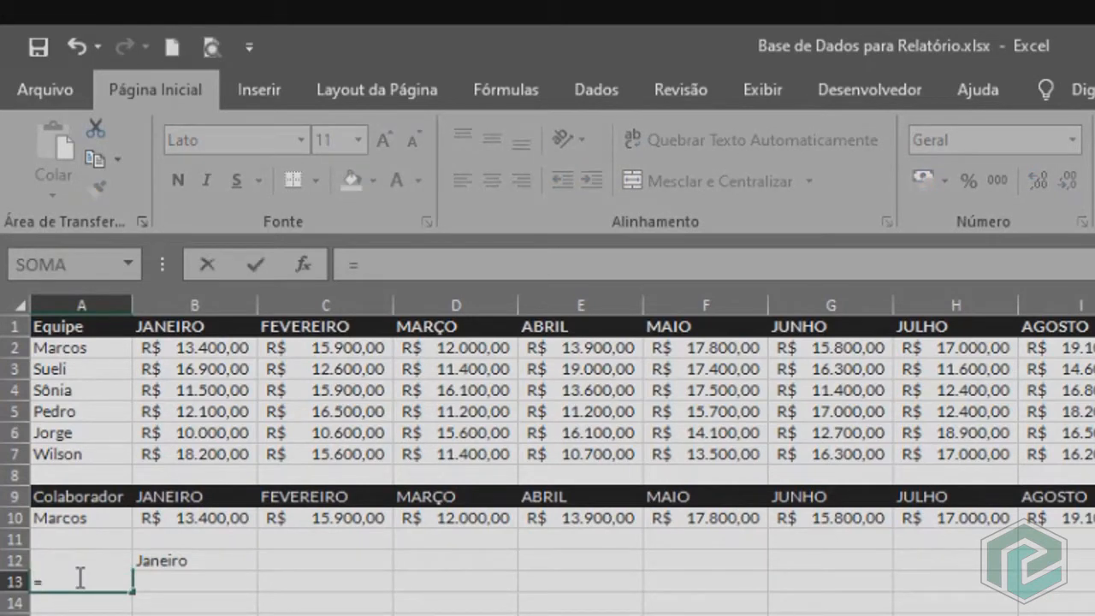
click(100, 350)
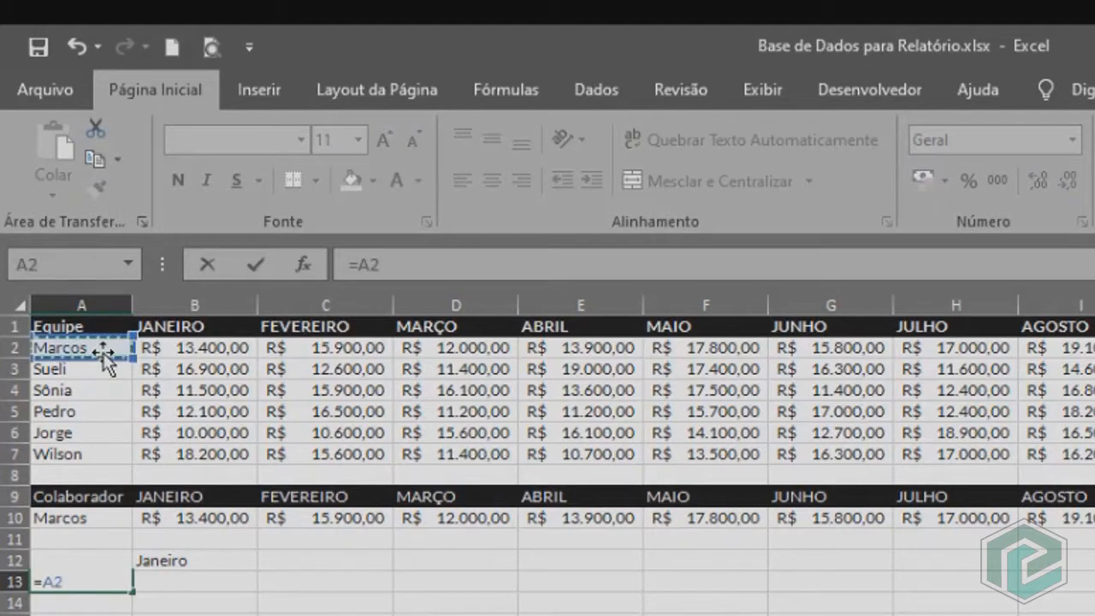
key(Return)
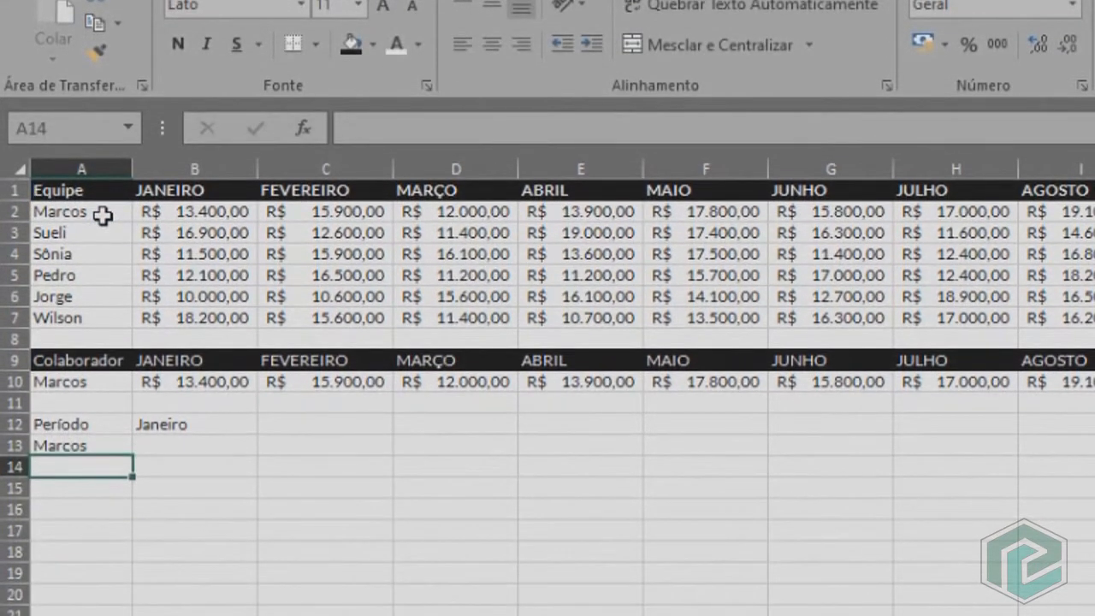
click(82, 445)
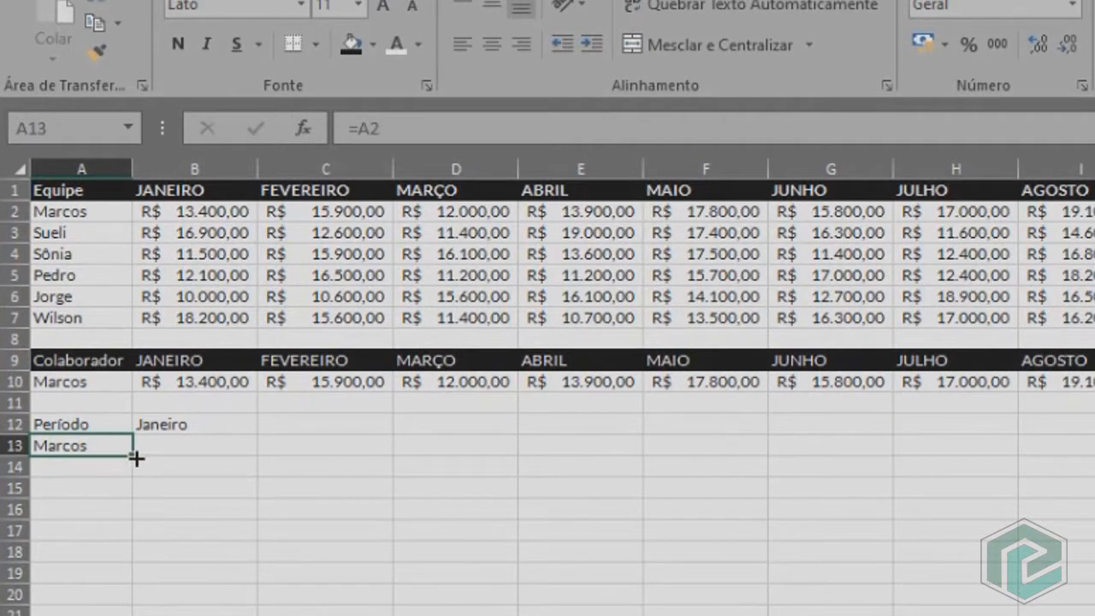
drag(136, 457, 141, 558)
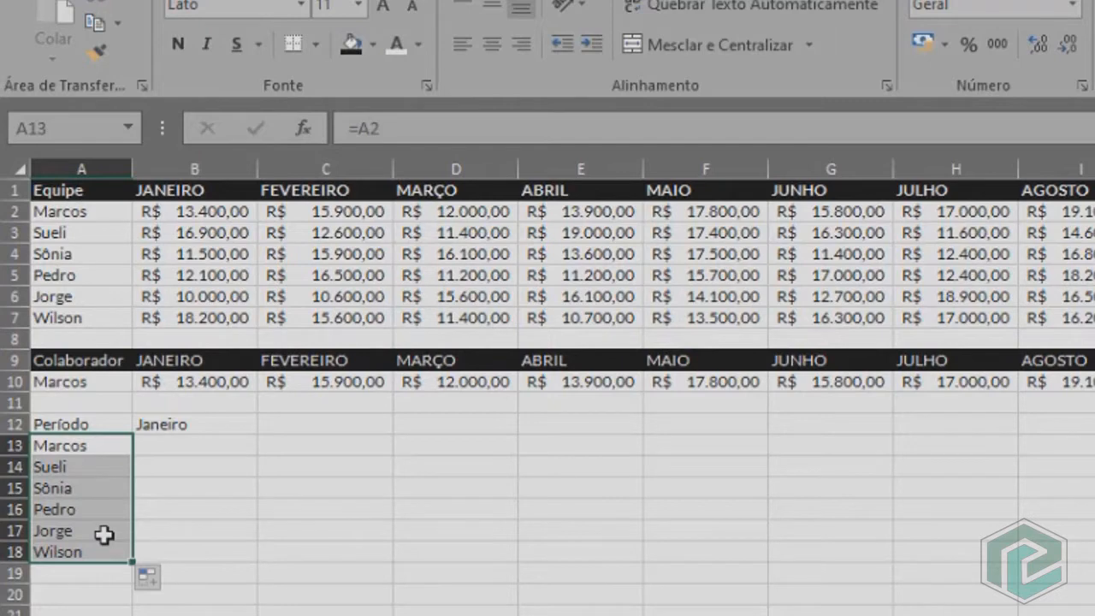
click(105, 448)
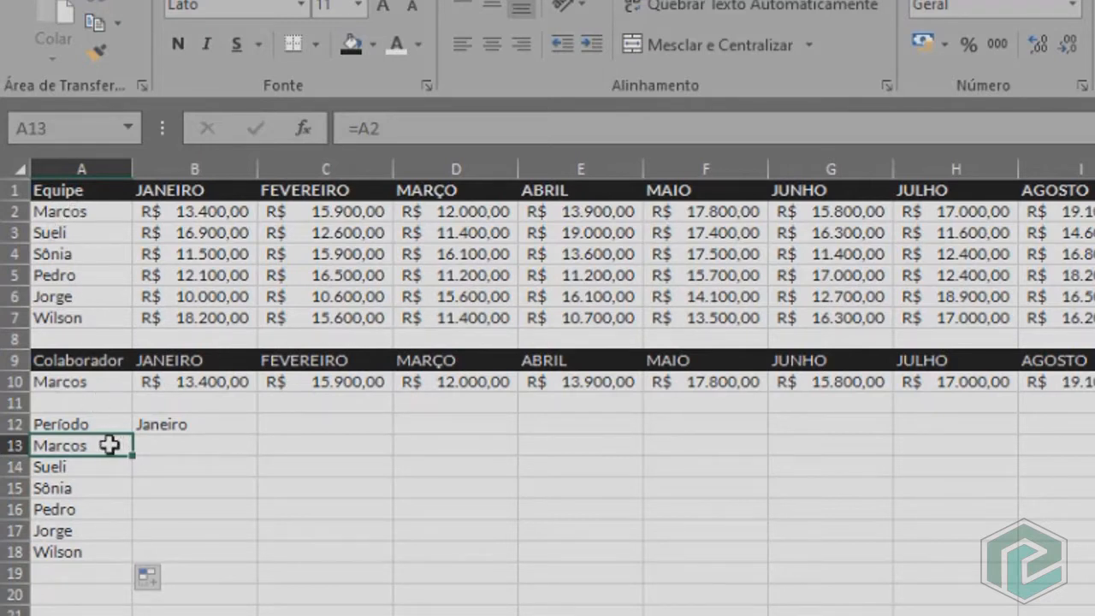
Start a PROCH formula in B13 with the absolute lookup value $B$12 and the named range base as table array.
click(208, 443)
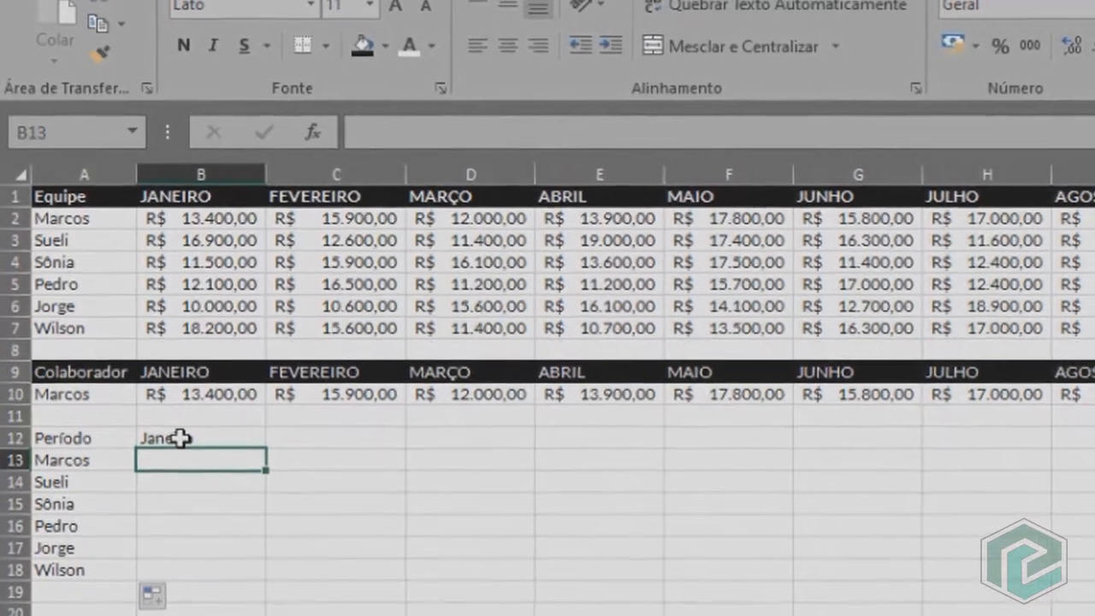
text(=)
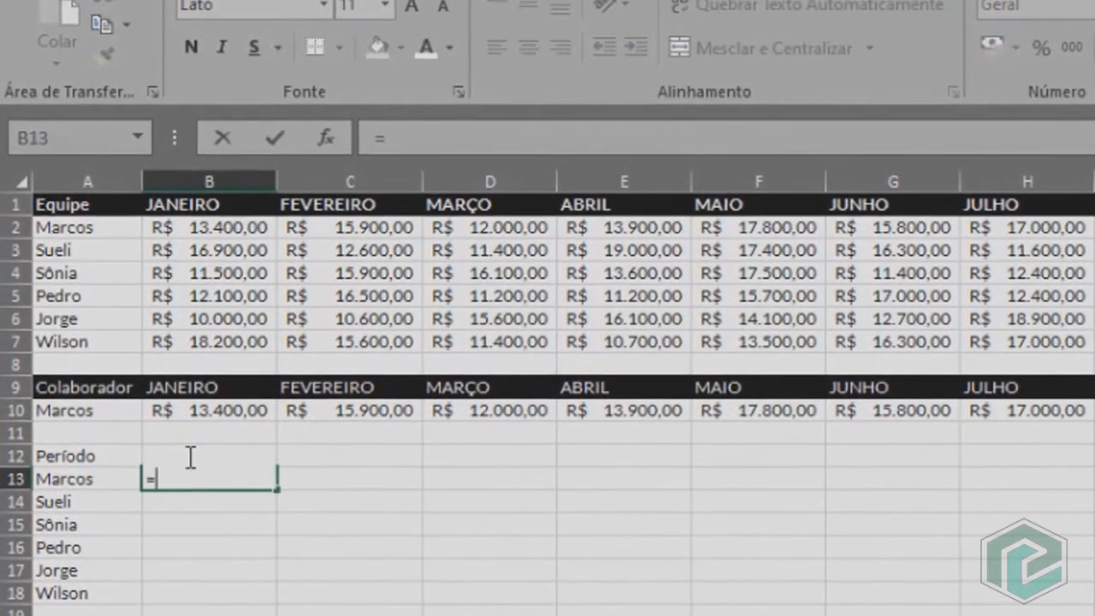
text(proch)
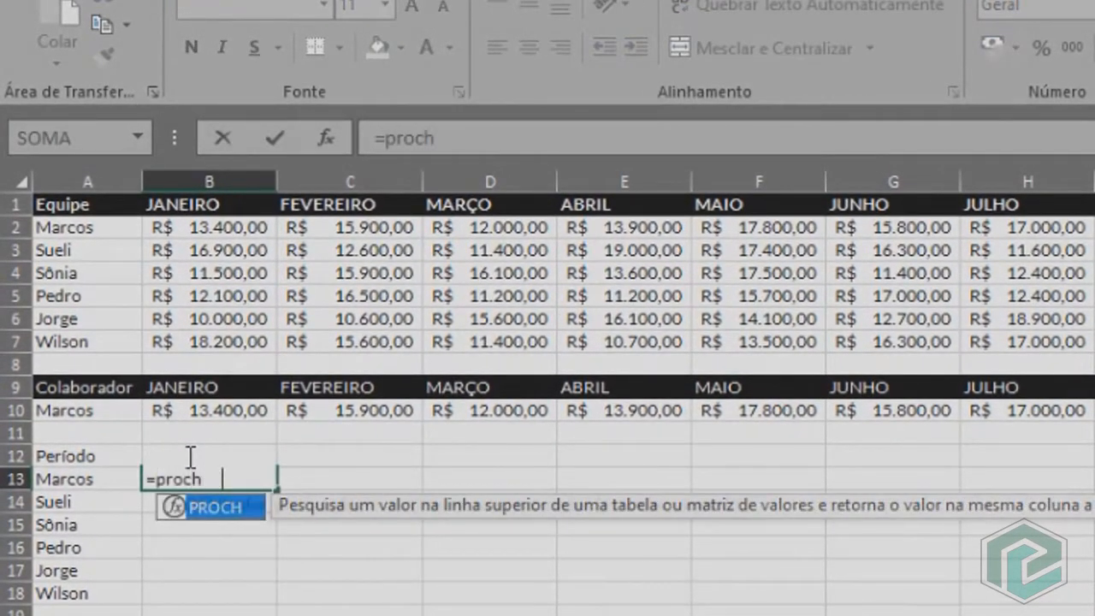
key(Tab)
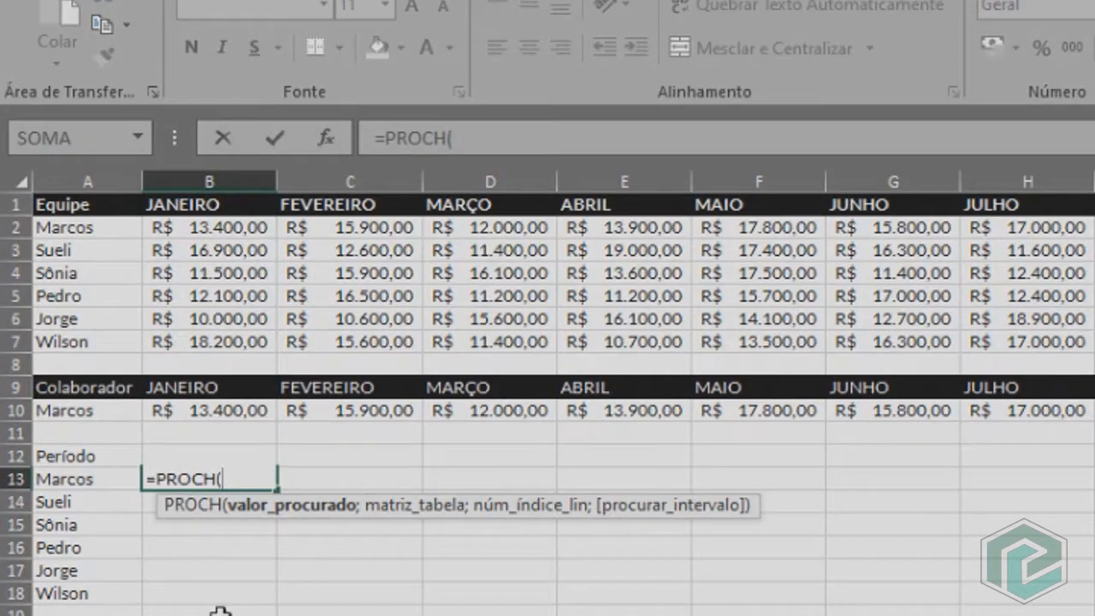
text(b12)
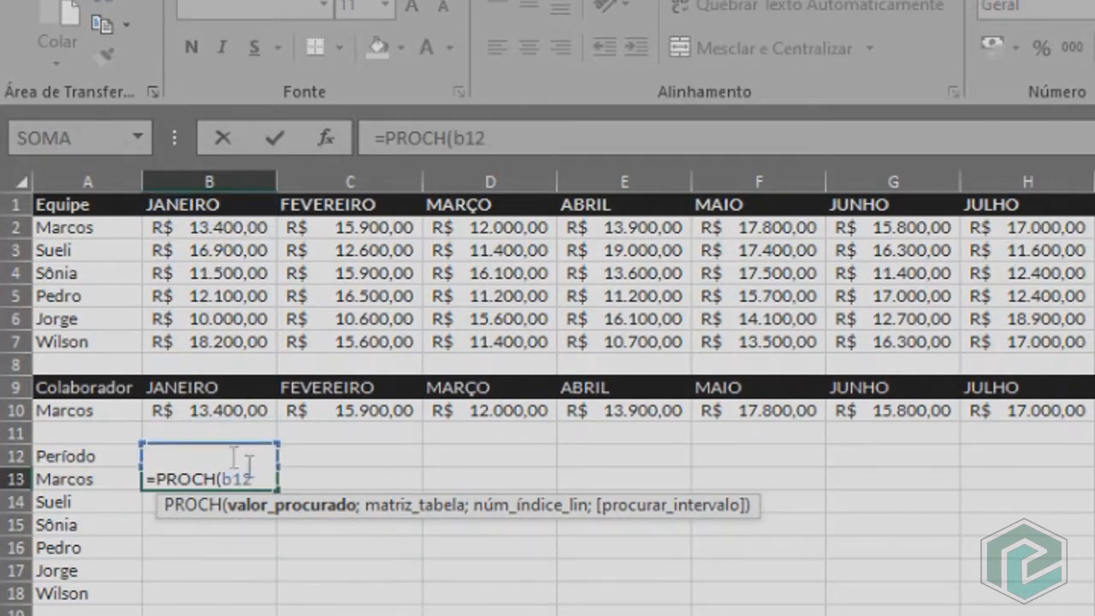
key(F4)
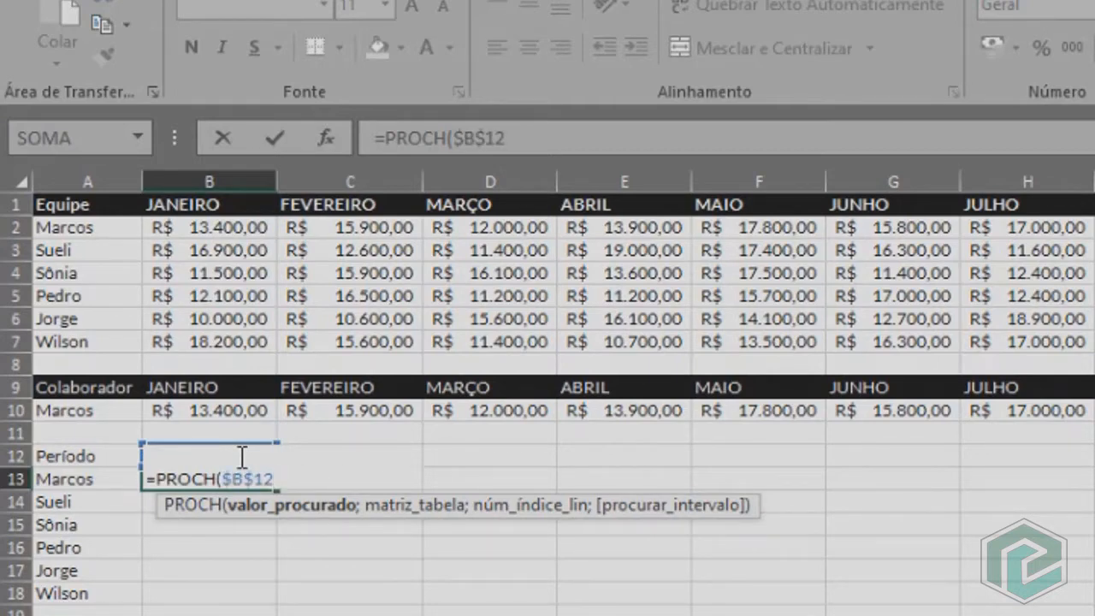
text(;)
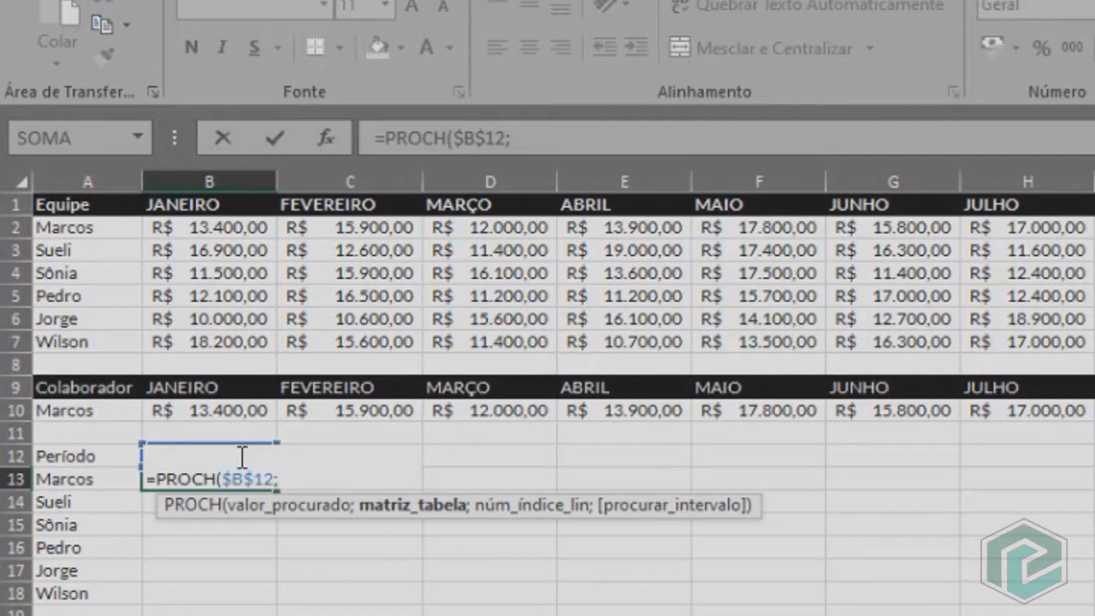
text(base)
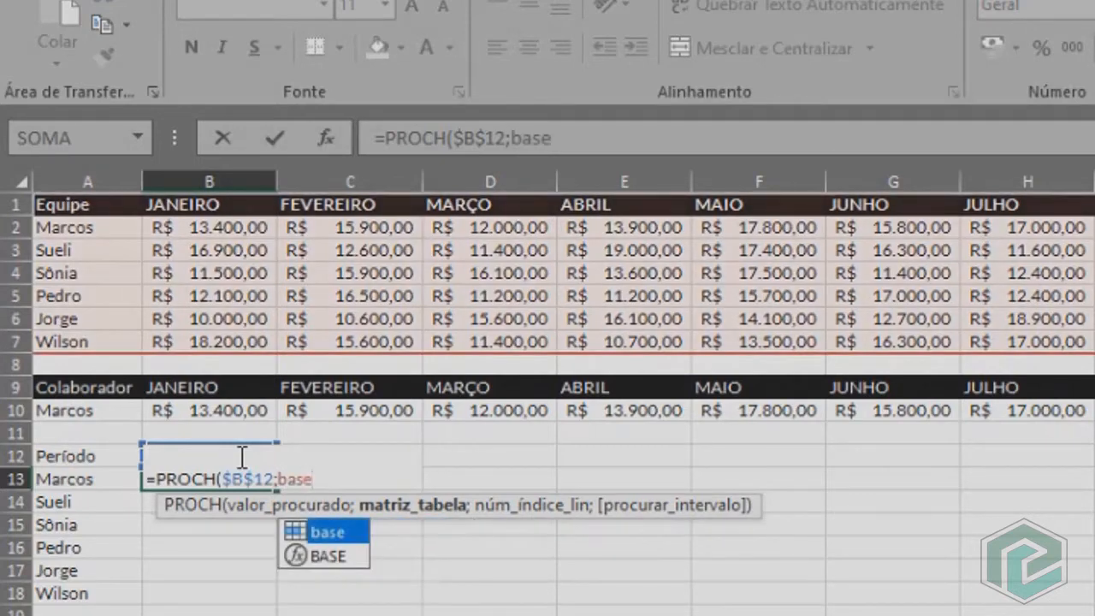
text(;)
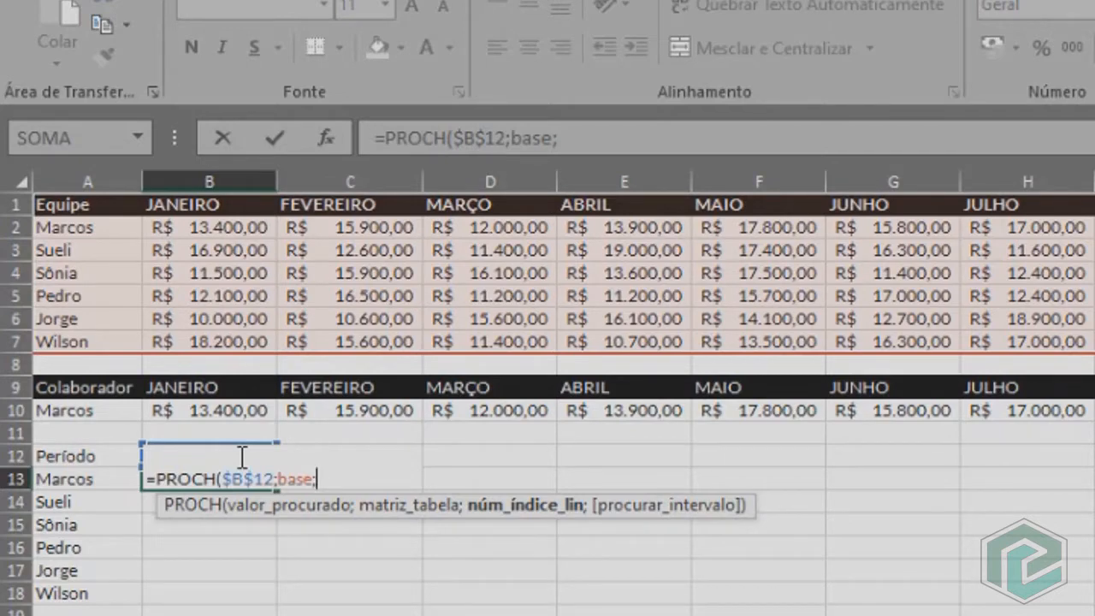
Complete the B13 formula with LIN(A2) as row index and 0 for an exact match.
text(lin)
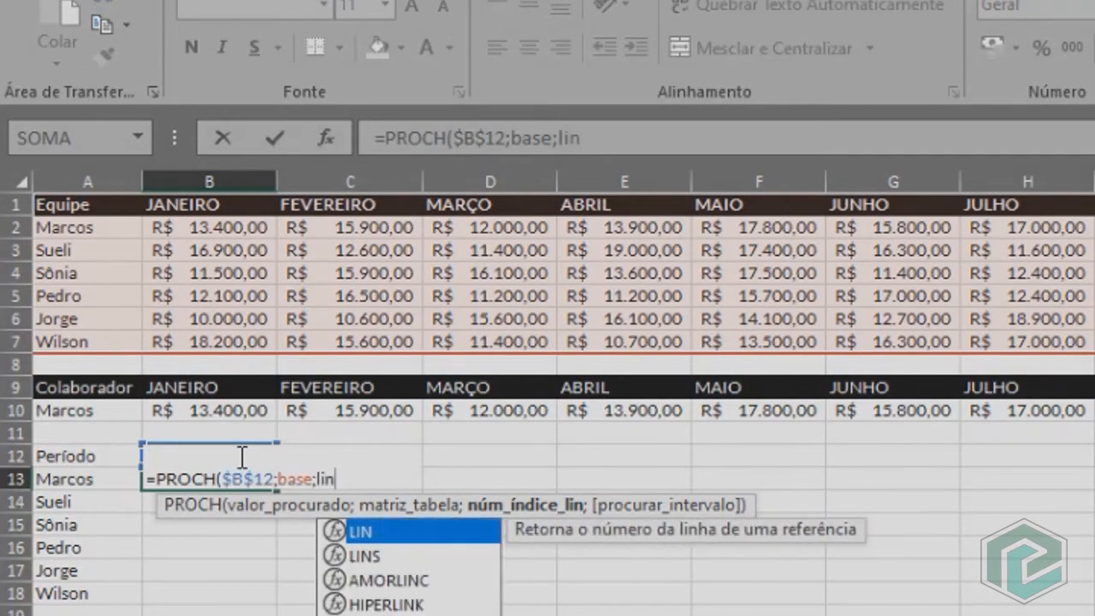
text((a2)
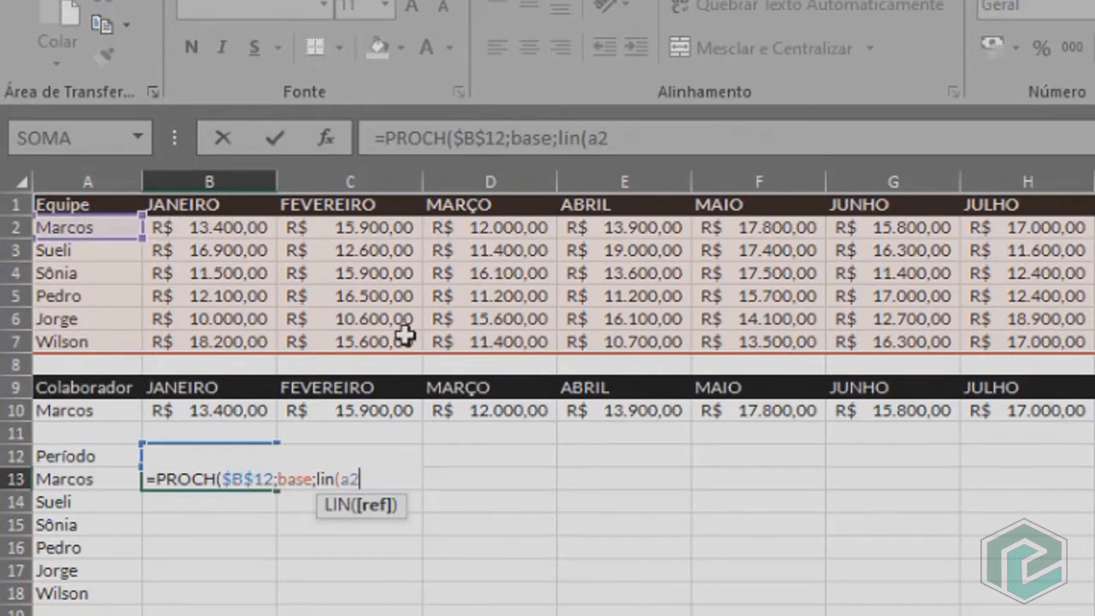
text();0)
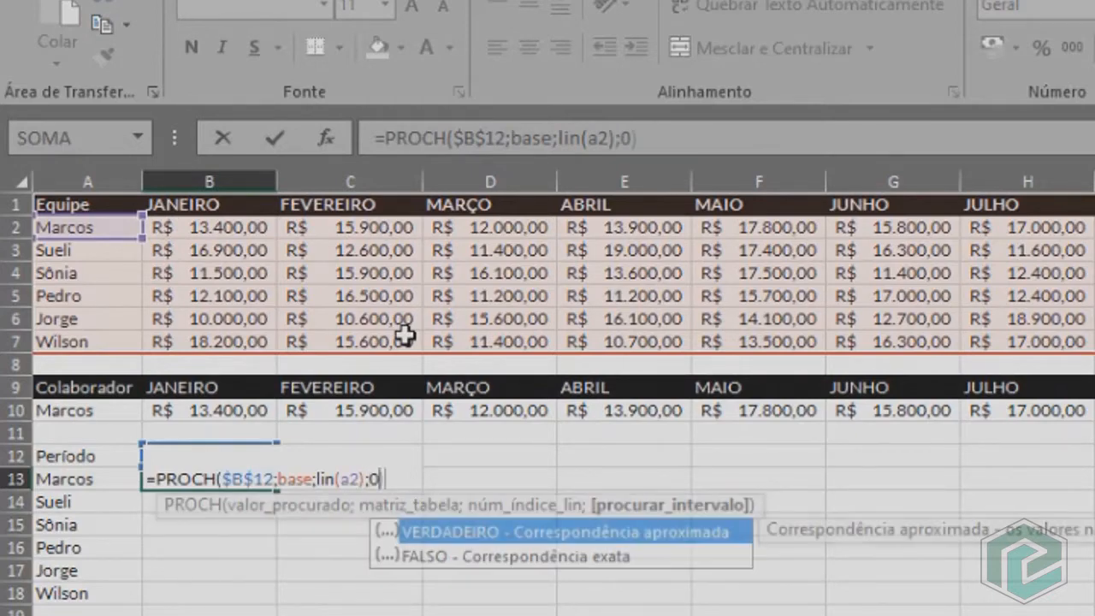
key(Return)
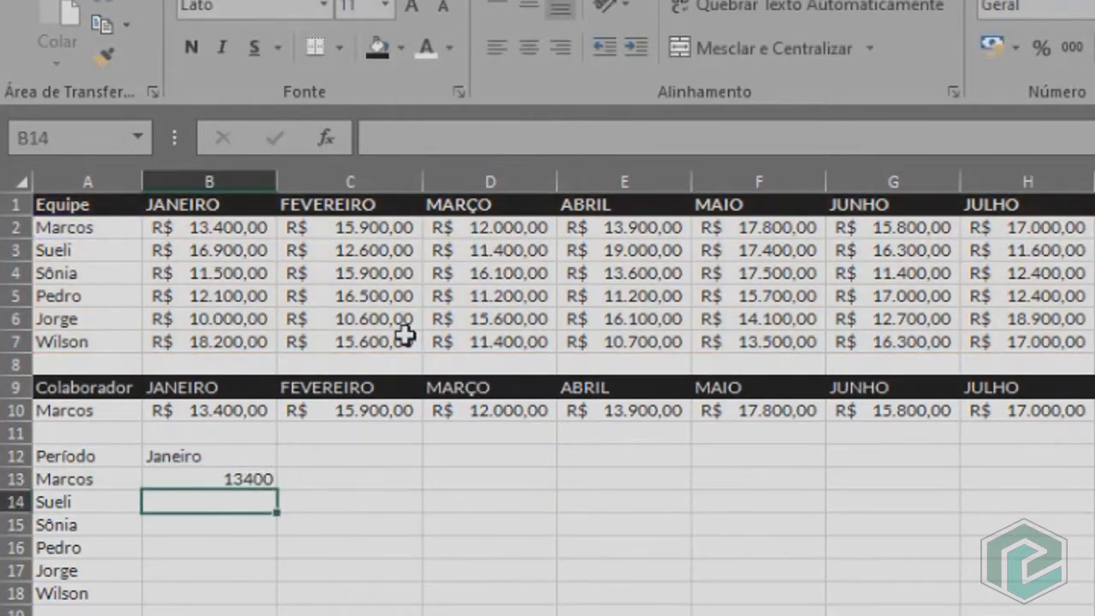
Apply the accounting currency format to B13 and copy its formula down to B18.
click(254, 480)
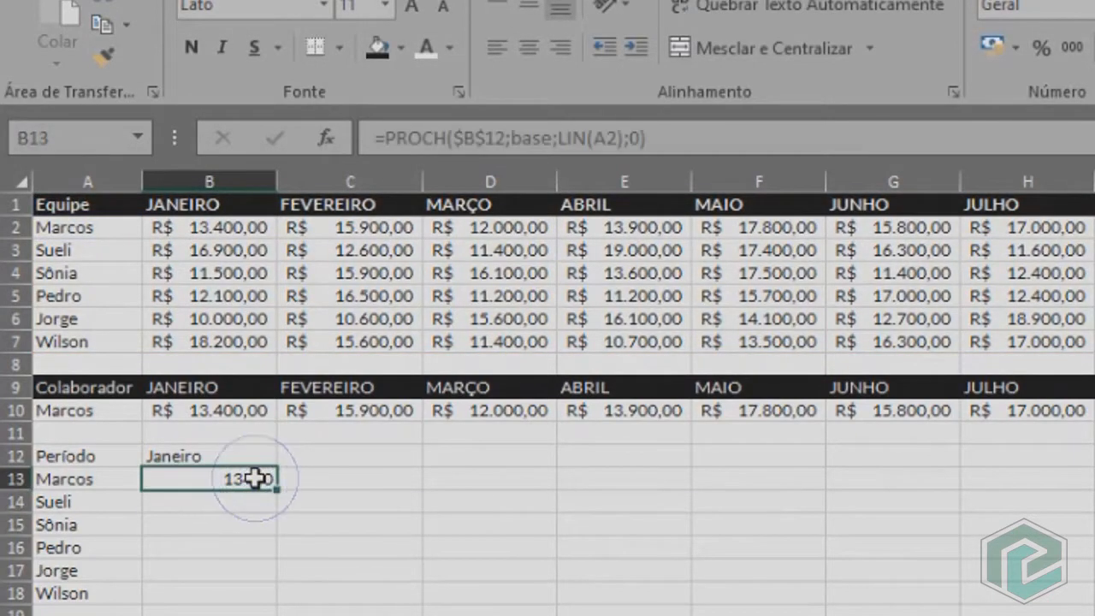
click(993, 44)
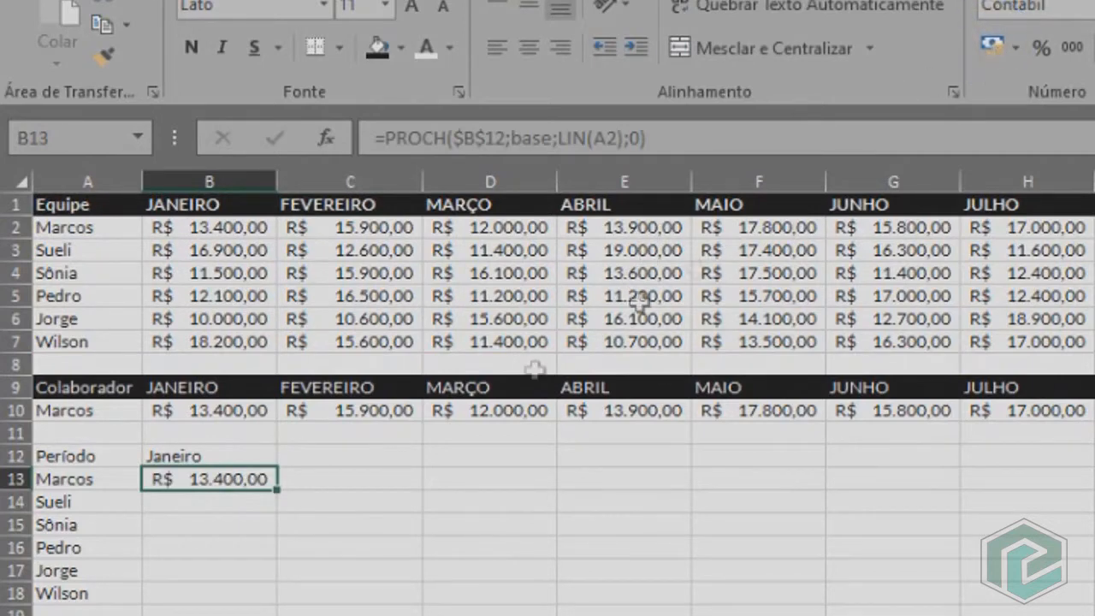
double_click(275, 493)
drag(276, 492, 269, 607)
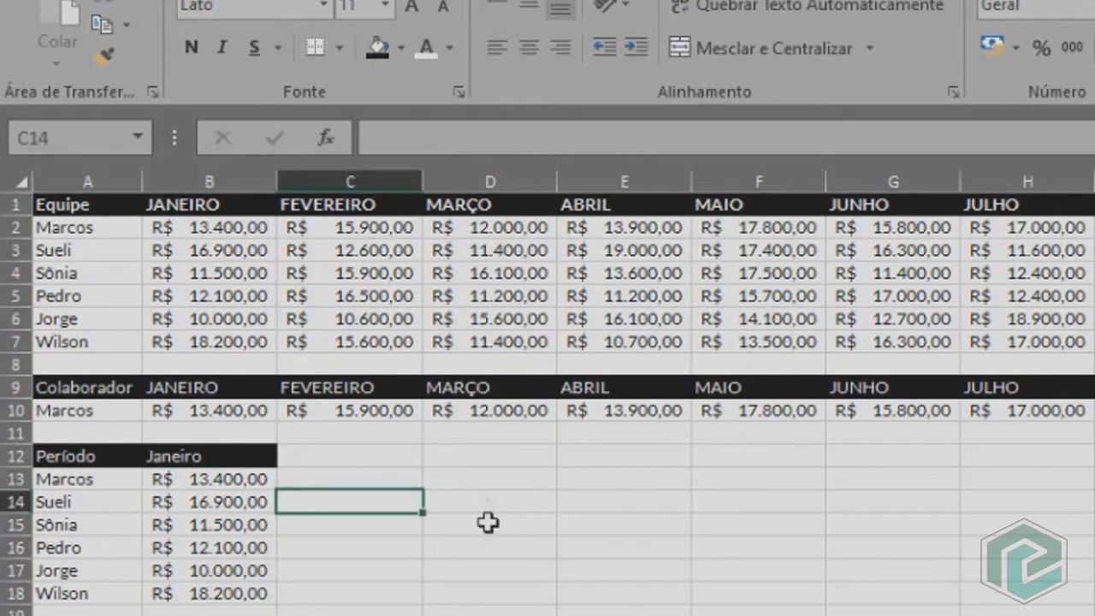
Enter the headers Colaborador, Realizado and Total in cells D12 to F12.
click(485, 457)
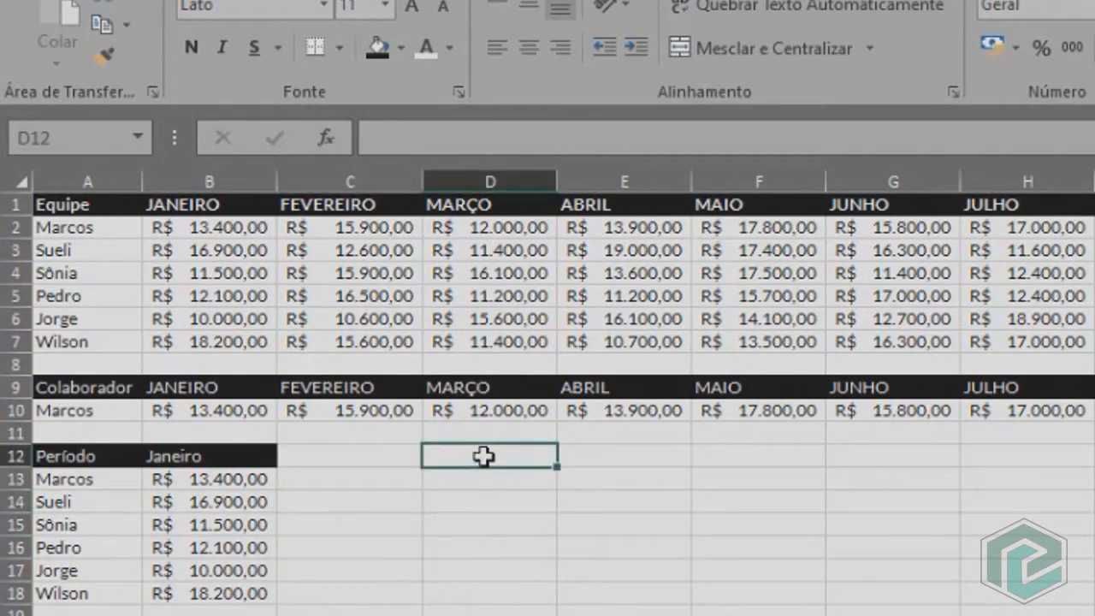
text(Colaborador)
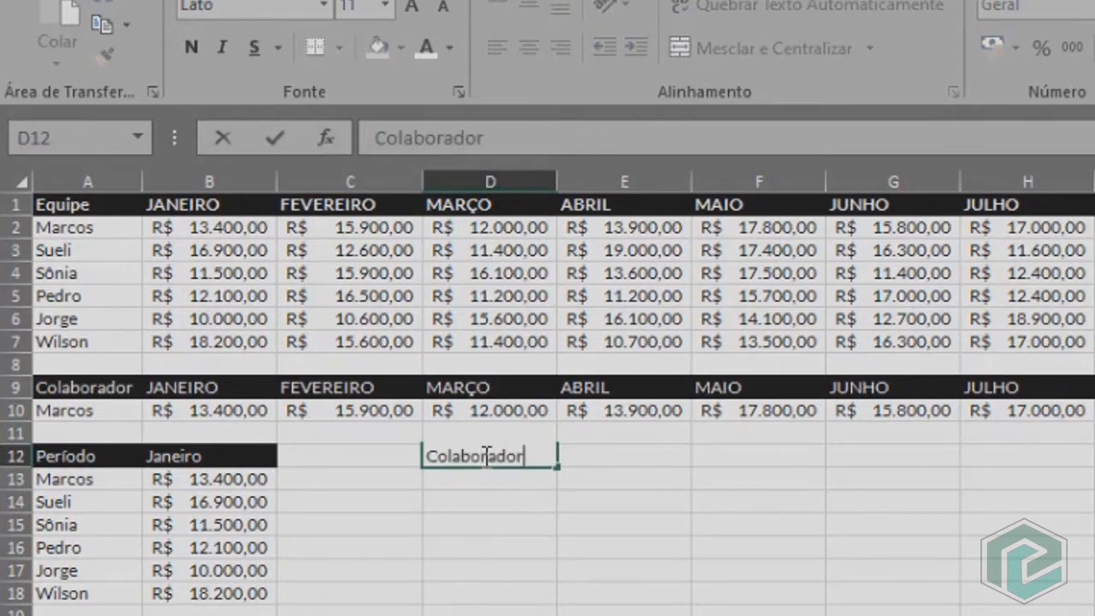
key(Tab)
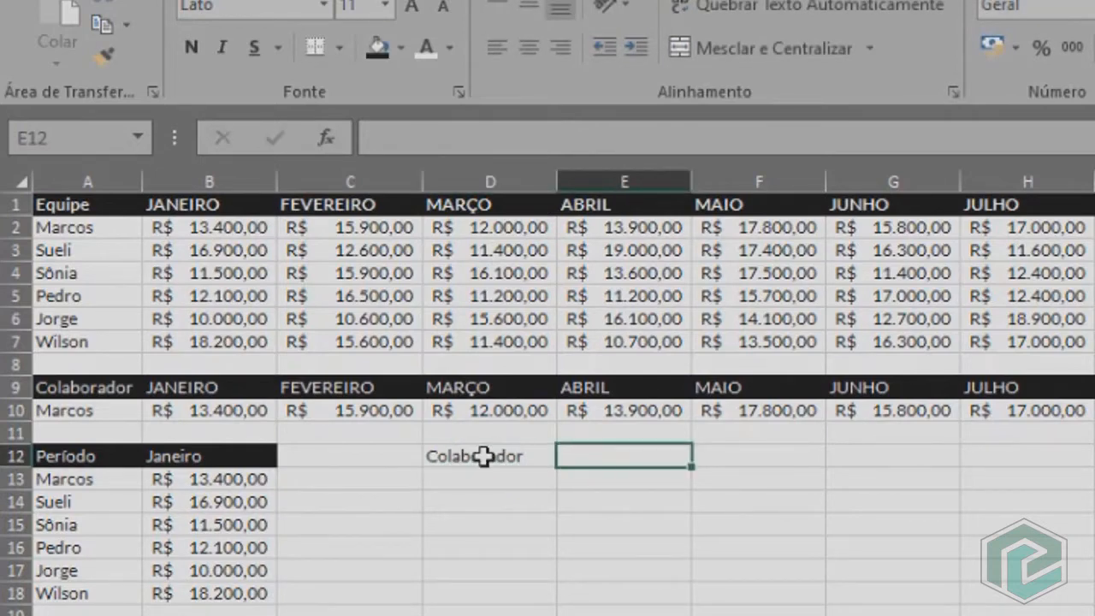
text(Rea)
text(izado)
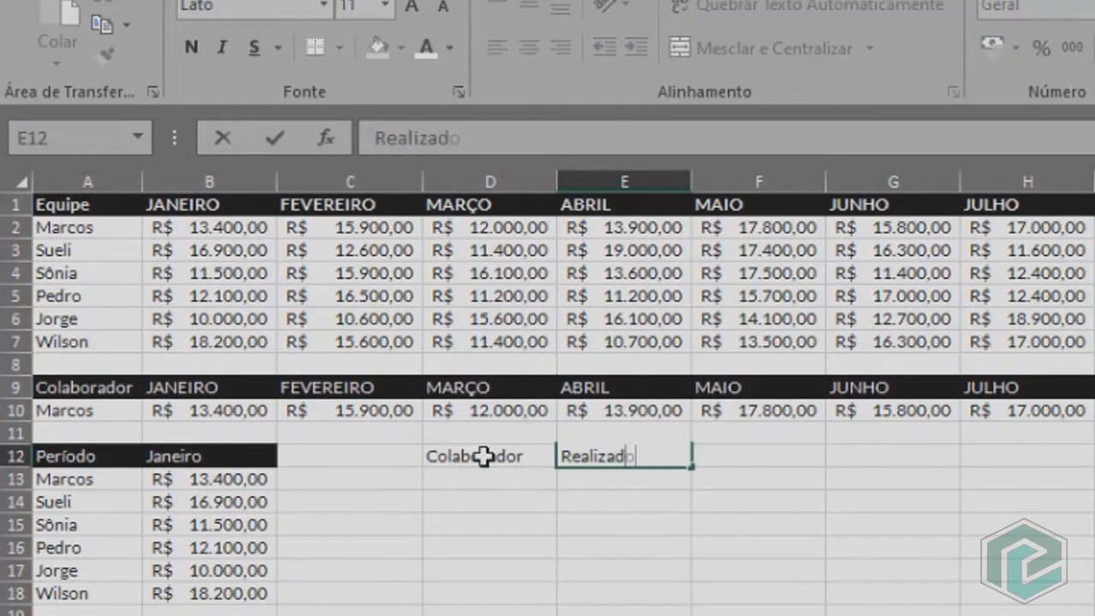
key(Tab)
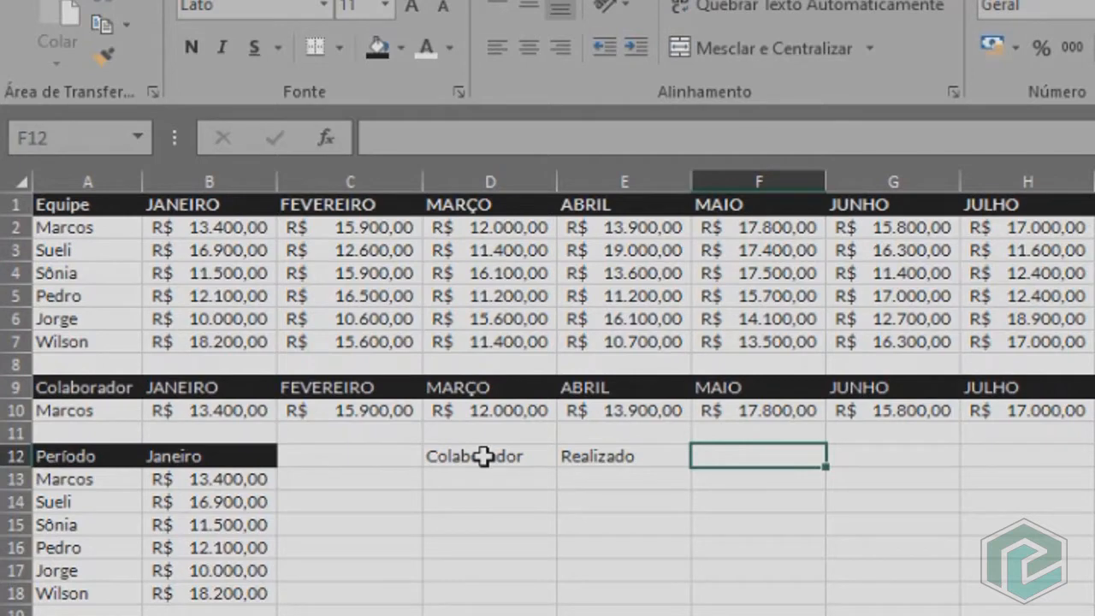
text(Total)
Link D13 to the selected team member with the formula =A10.
click(466, 484)
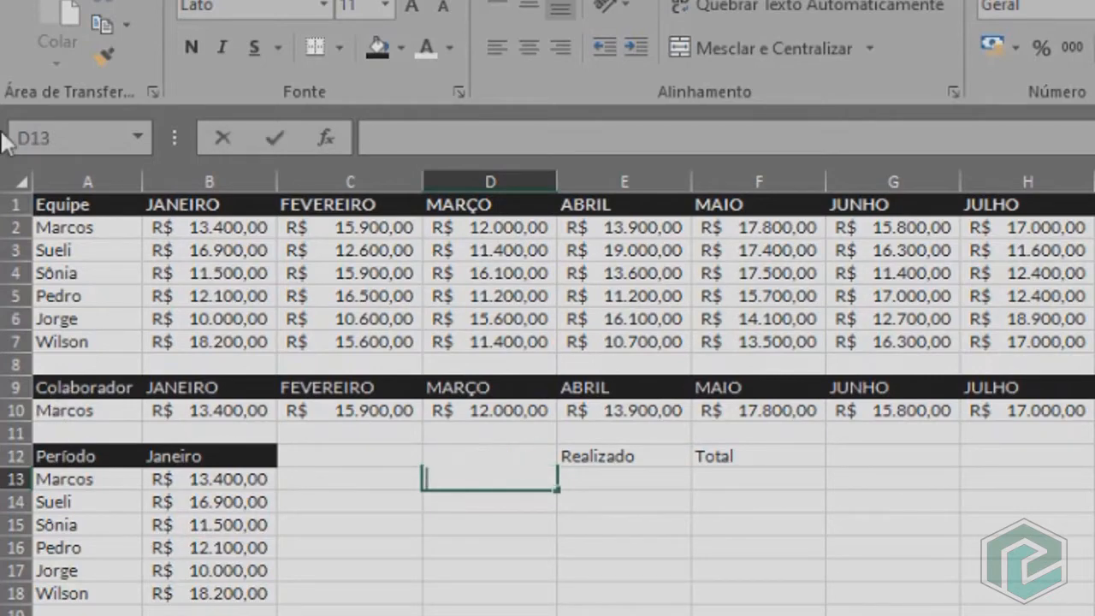
text(=)
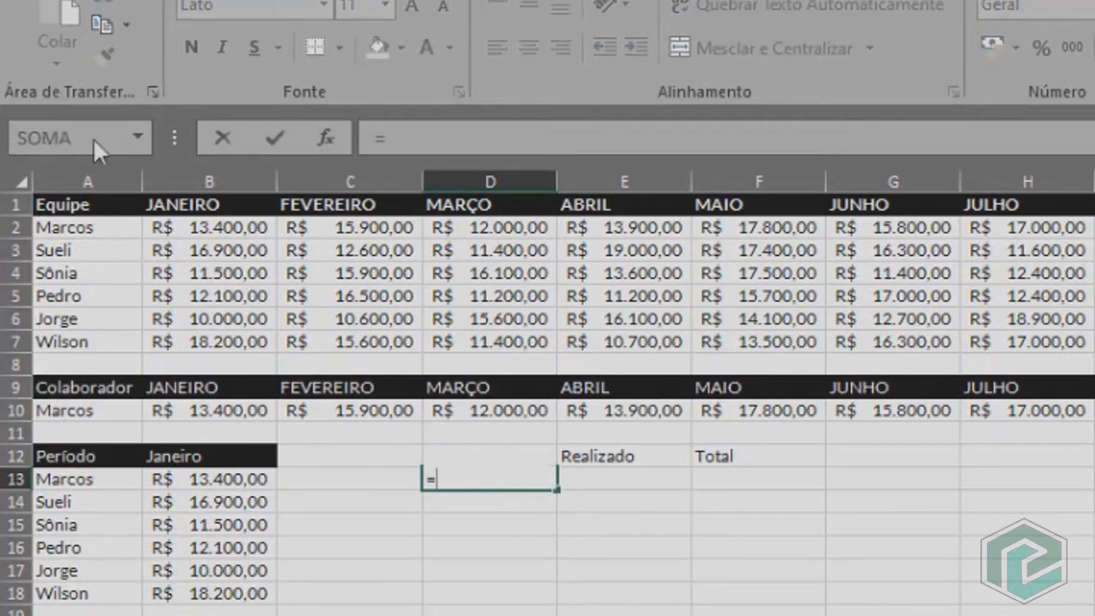
click(95, 411)
key(Return)
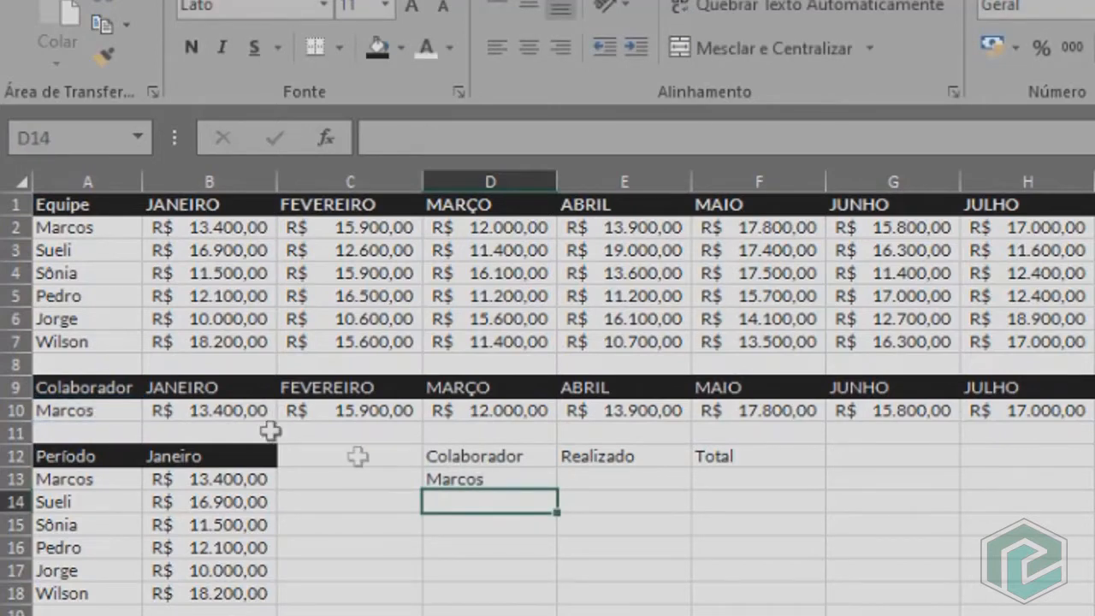
Start a PROCV formula in E13 with D13 as lookup value and A13:B18 as table array.
click(642, 476)
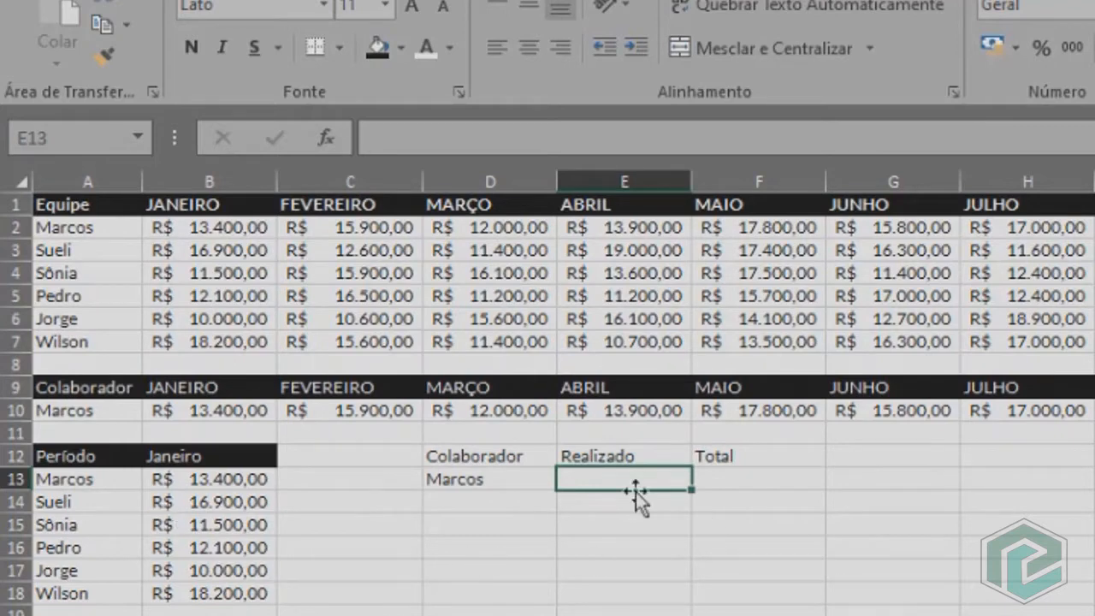
text(=procv)
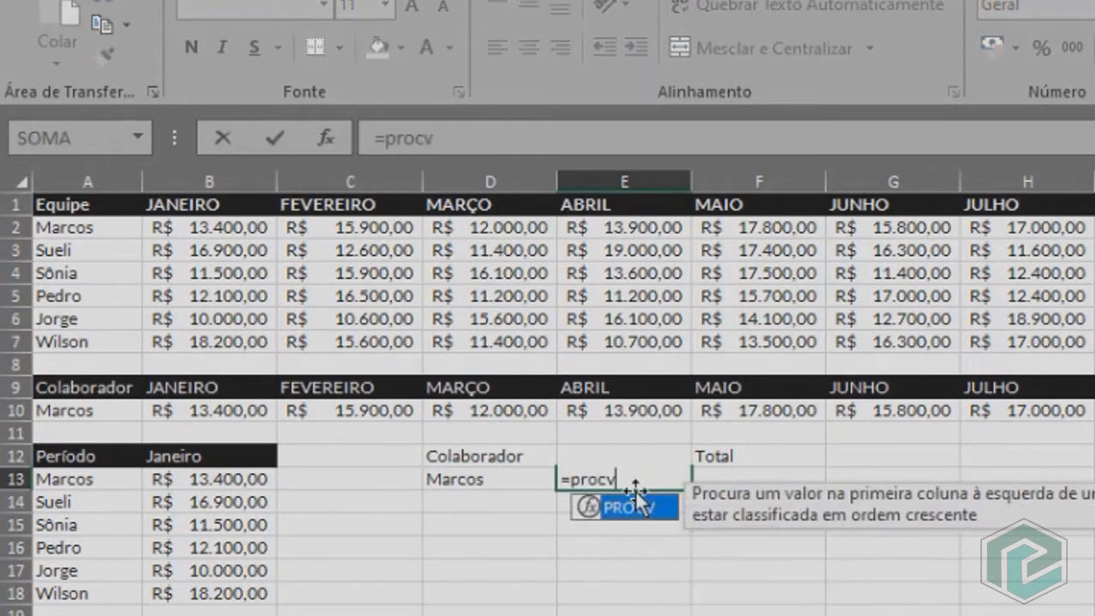
key(Tab)
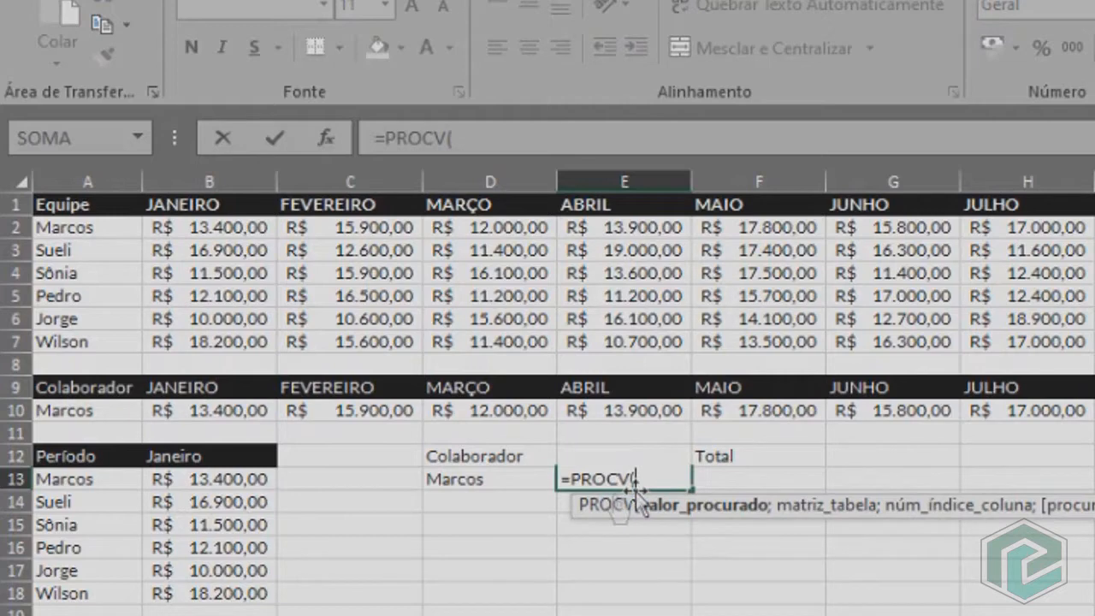
click(489, 479)
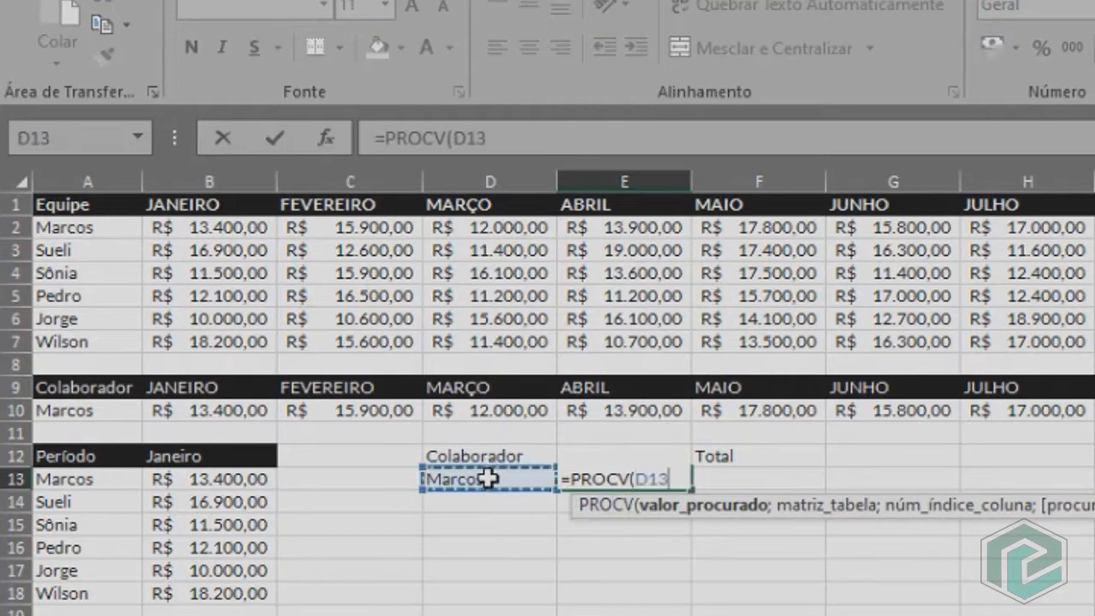
text(;)
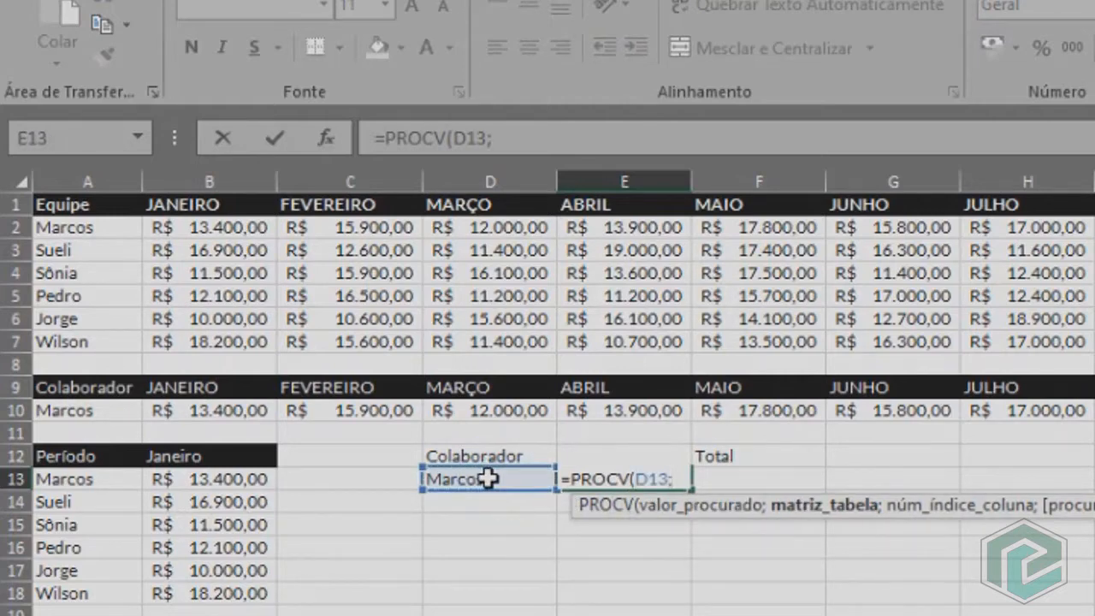
drag(90, 477, 211, 601)
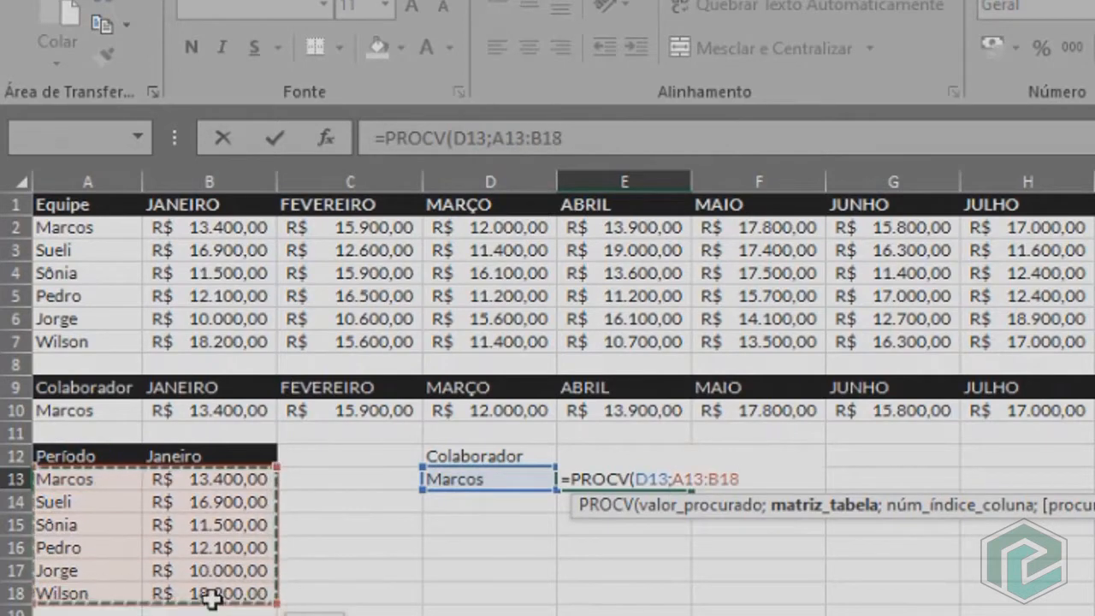
text(;)
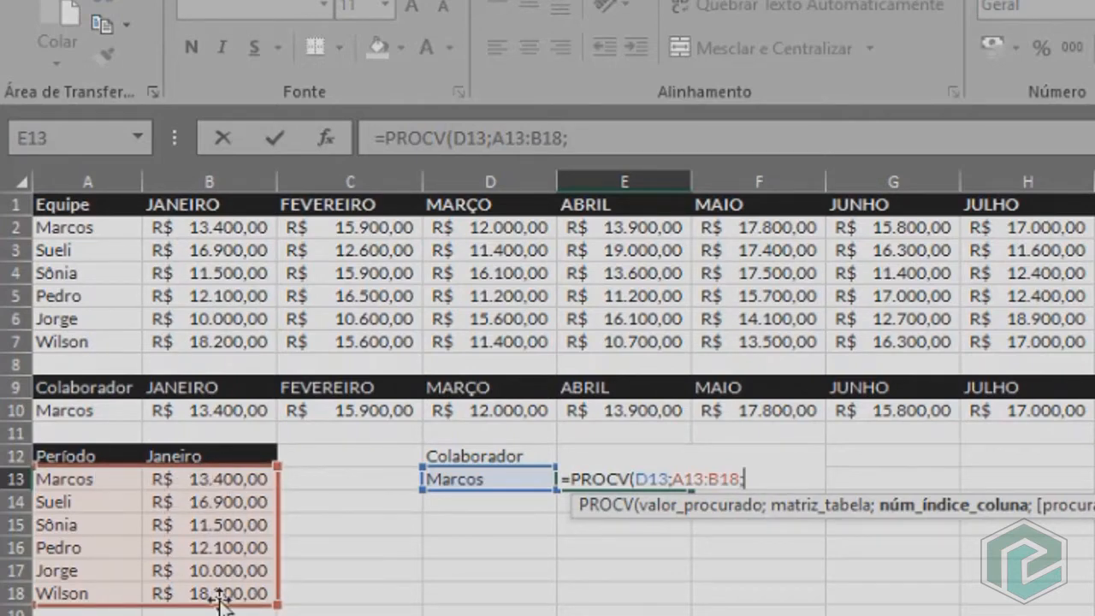
Complete the E13 formula with column index 2 and 0 for an exact match, and apply the accounting currency format.
text(2;0)
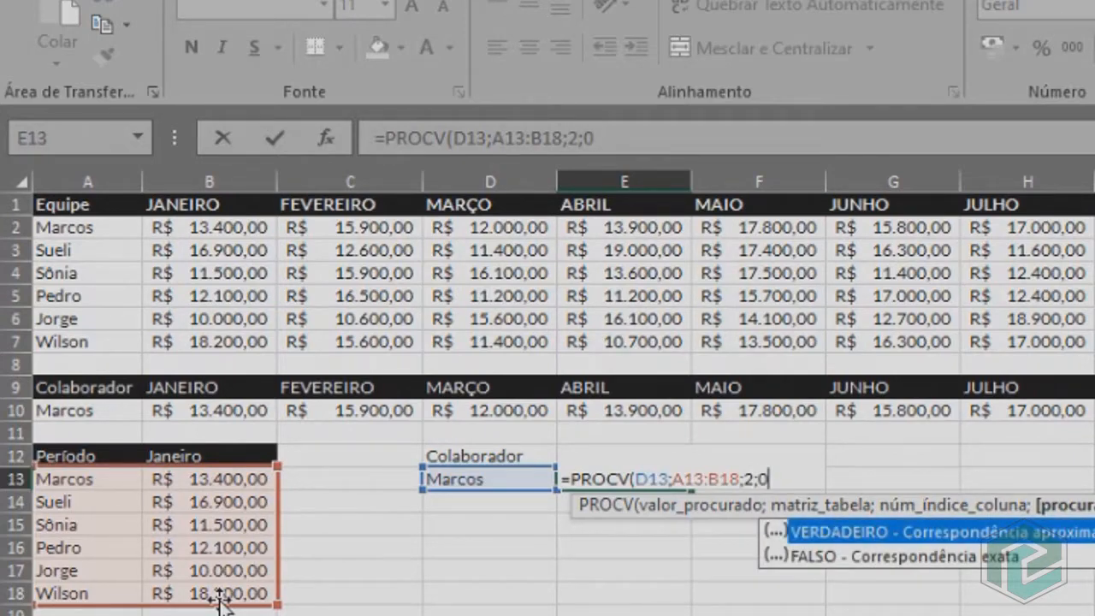
text())
key(Return)
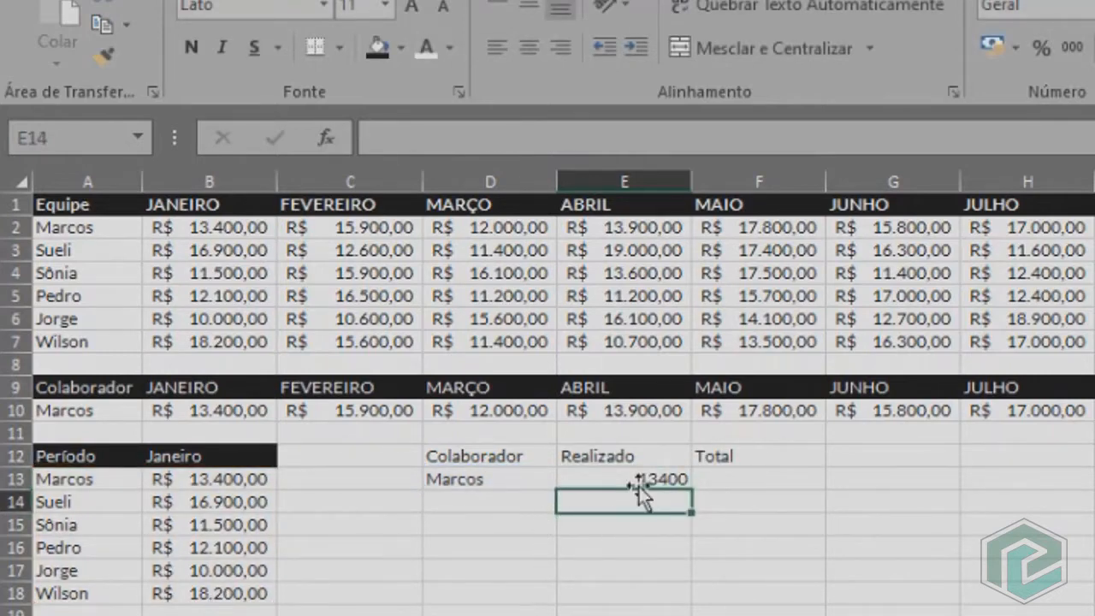
click(590, 482)
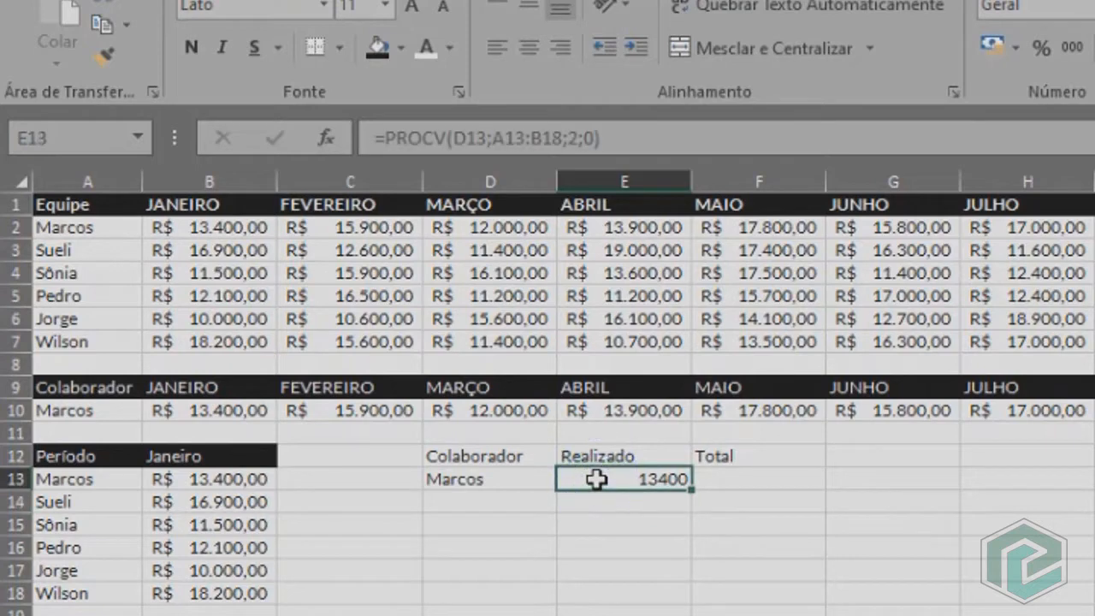
click(990, 47)
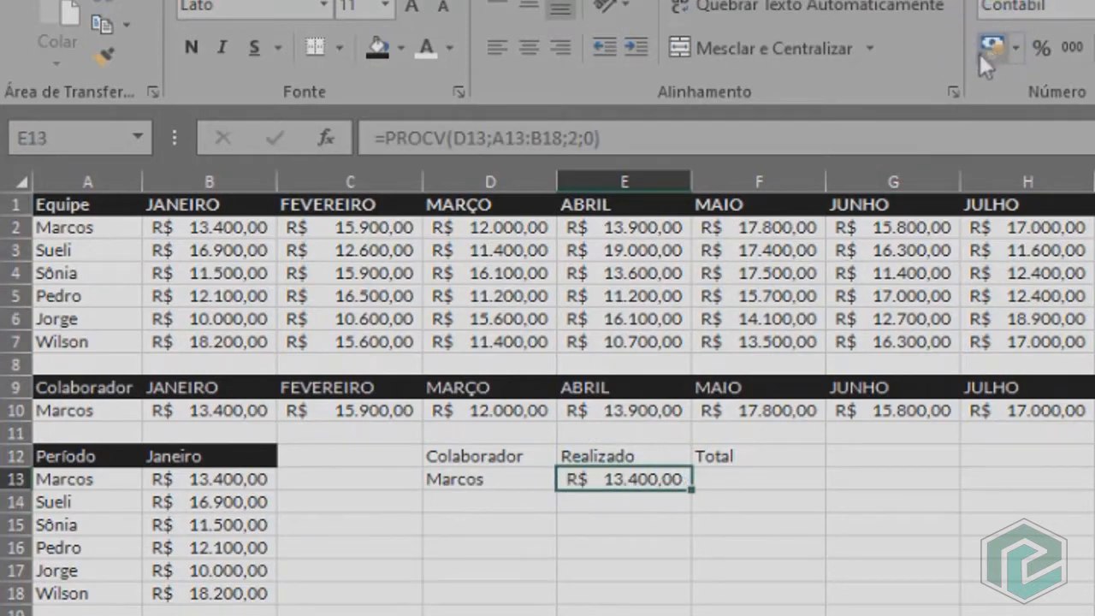
Total the month's values for all team members in F13 with SOMA over B13:B18.
click(780, 472)
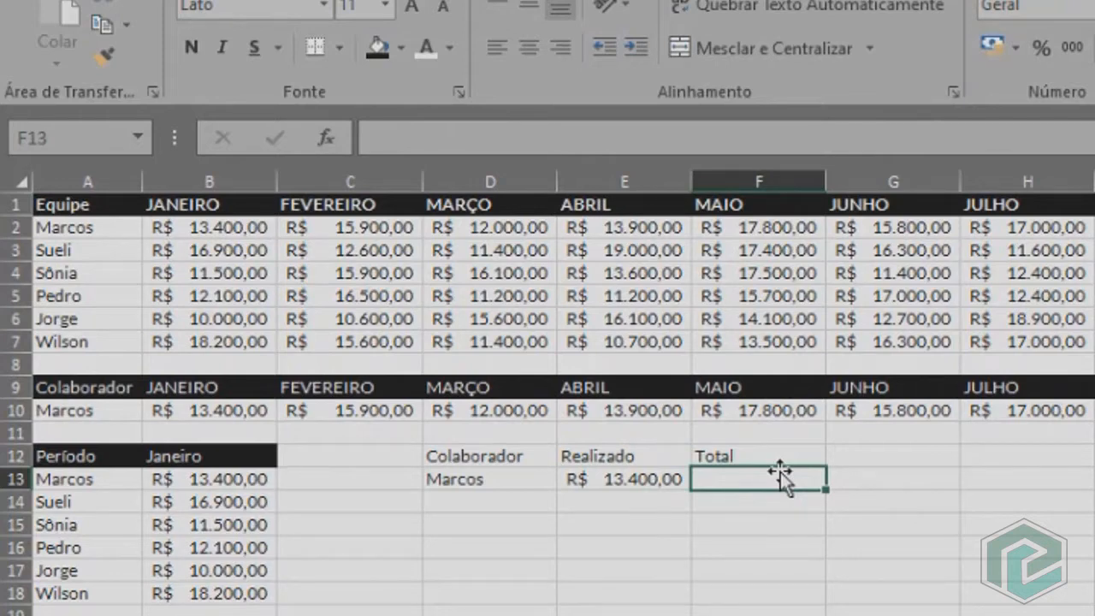
text(=soma)
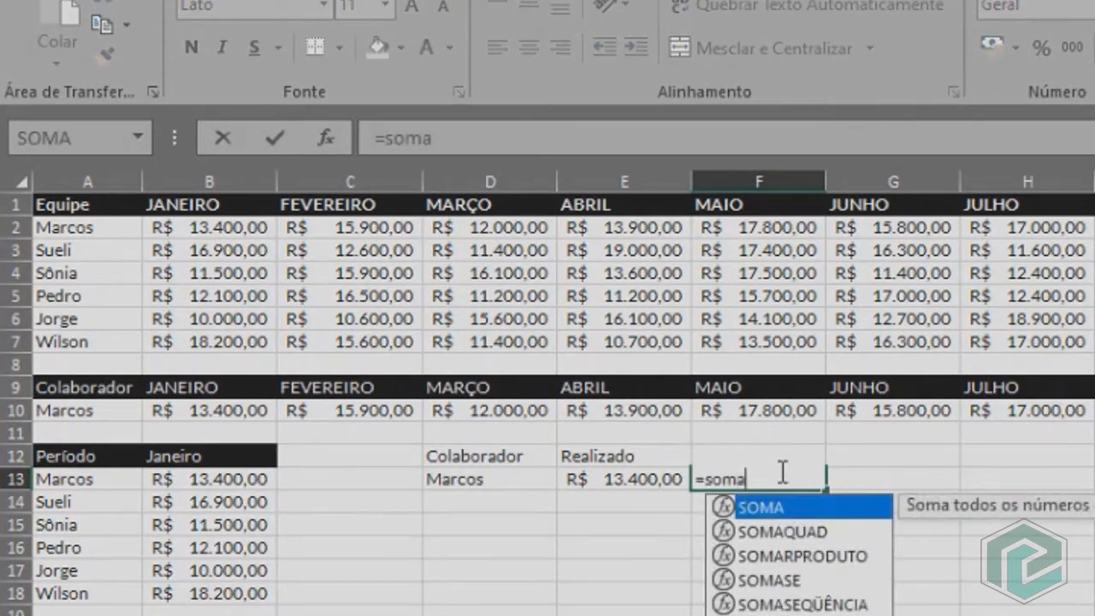
key(Tab)
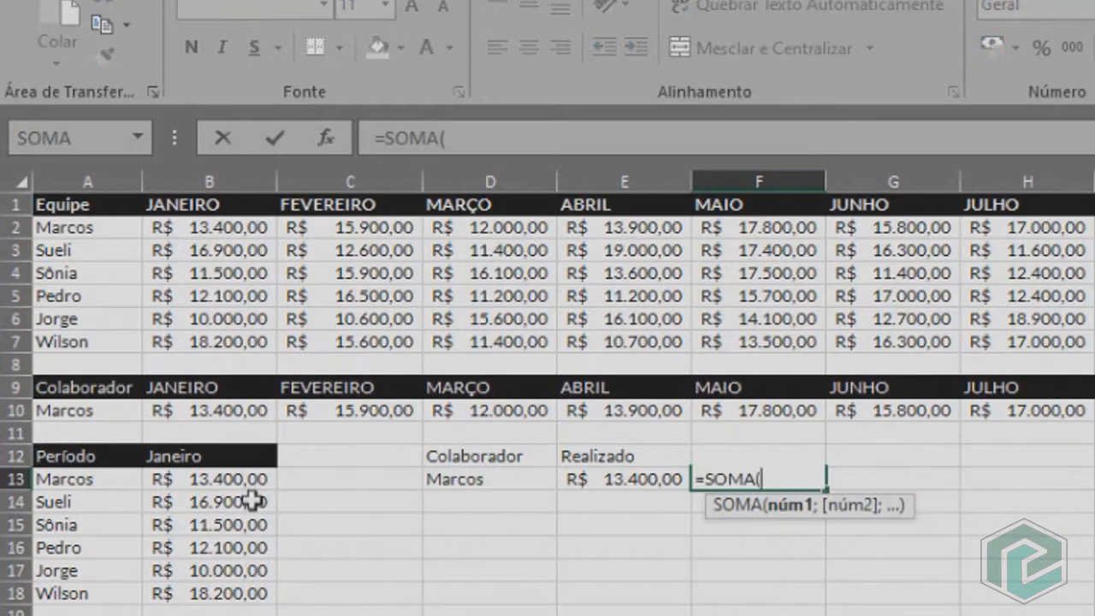
drag(249, 477, 235, 594)
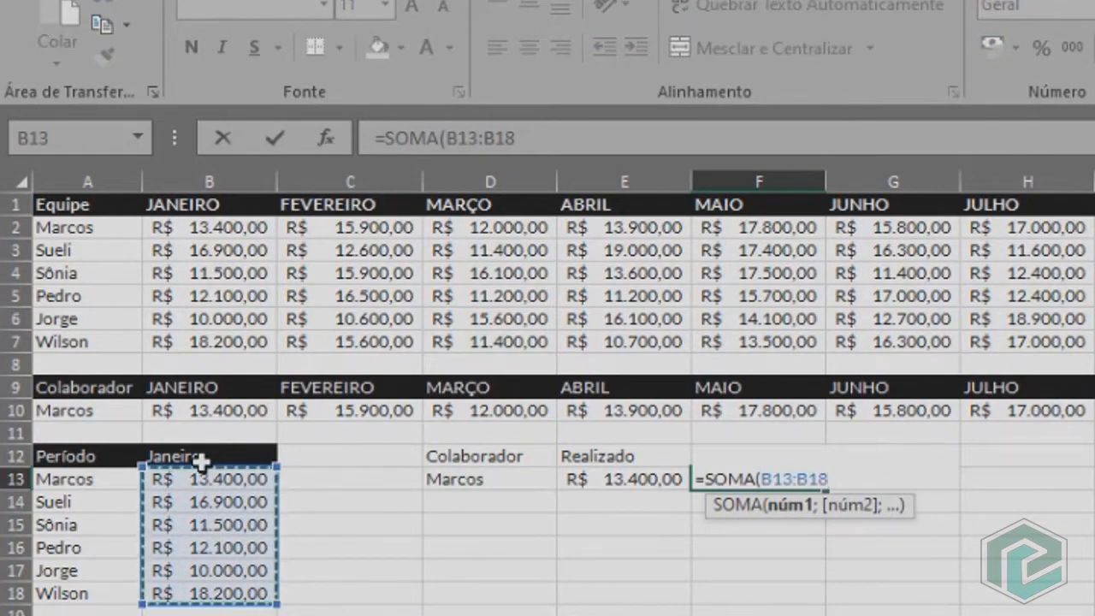
key(Return)
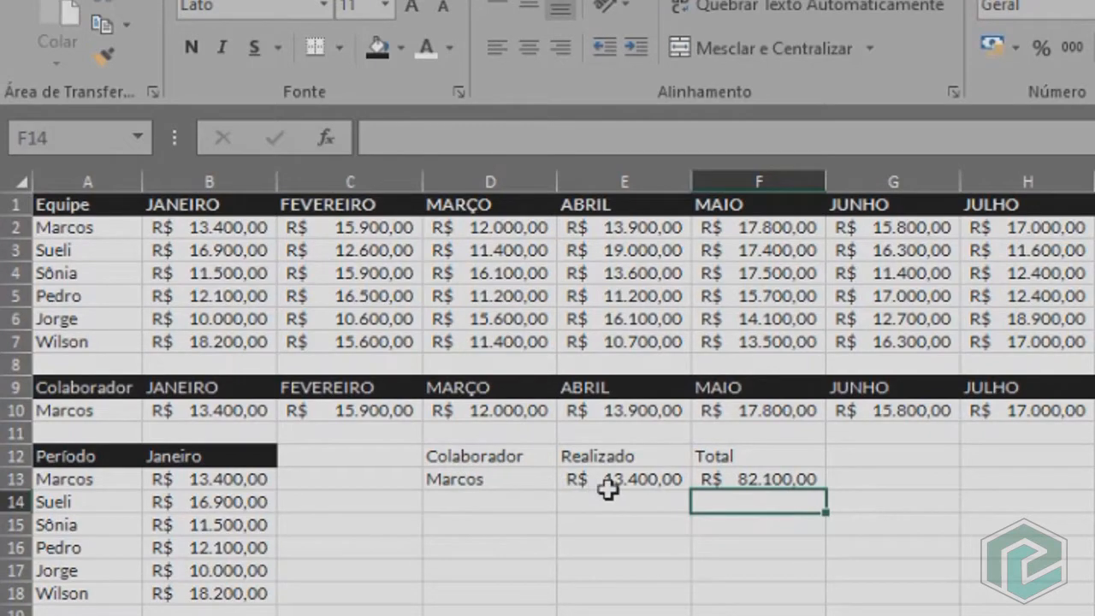
Enter the label % in D14 below the team member's name.
click(473, 504)
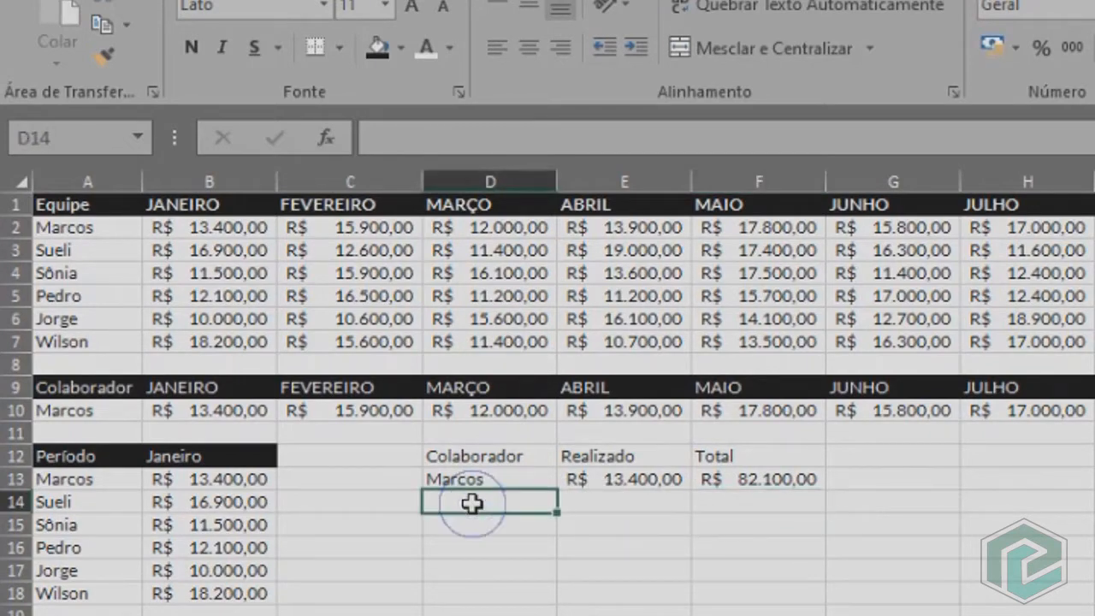
double_click(473, 504)
text(%)
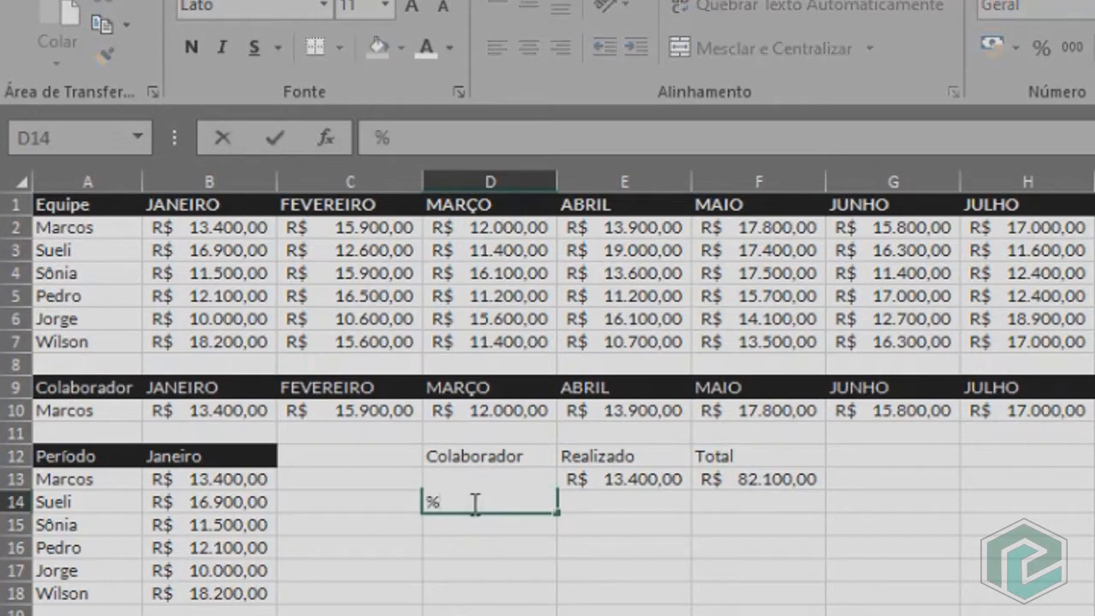
key(Tab)
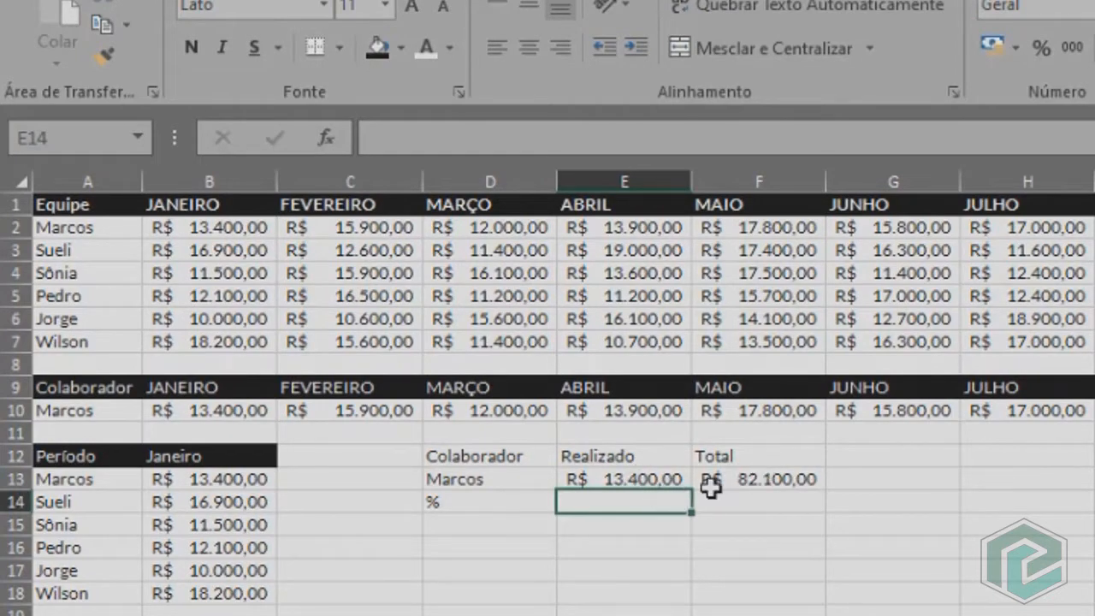
Calculate the team member's share of the total in E14 with =E13/F13 and format it as a percentage.
text(=)
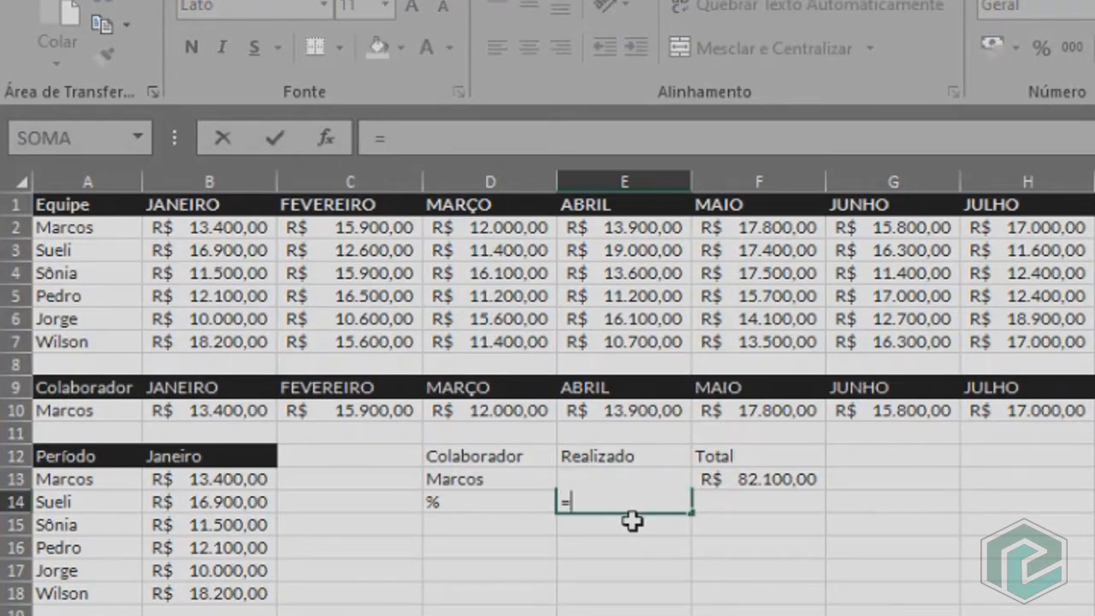
text(e)
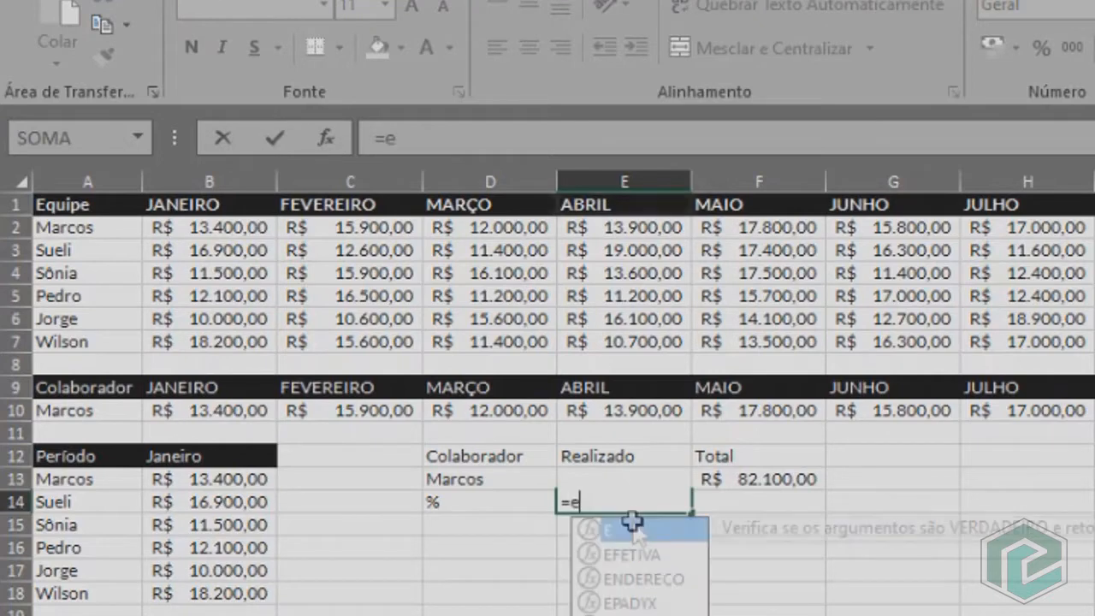
text(13/)
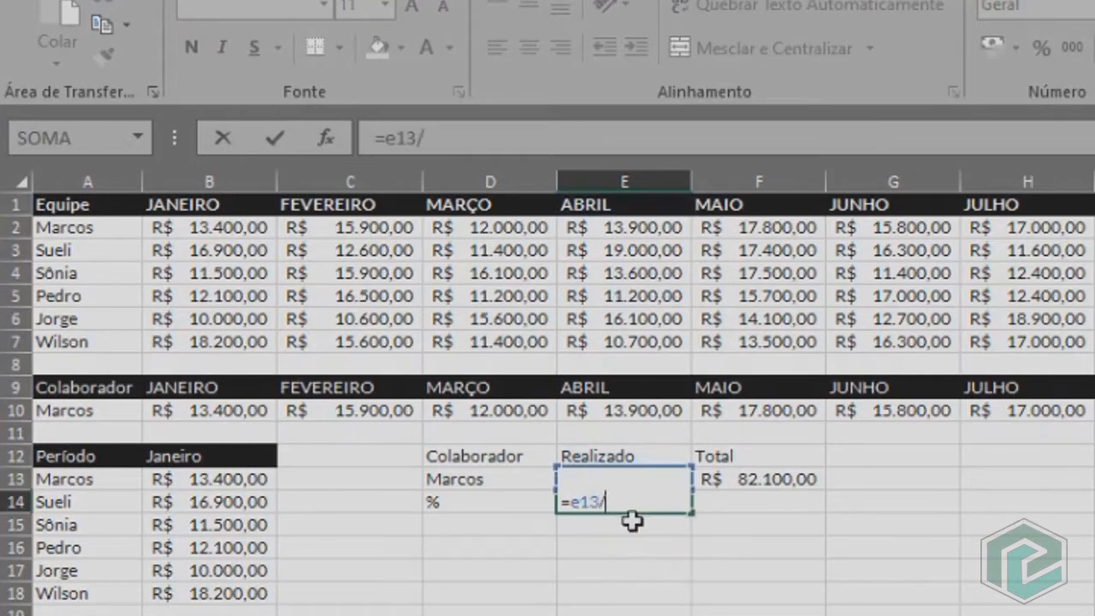
click(760, 481)
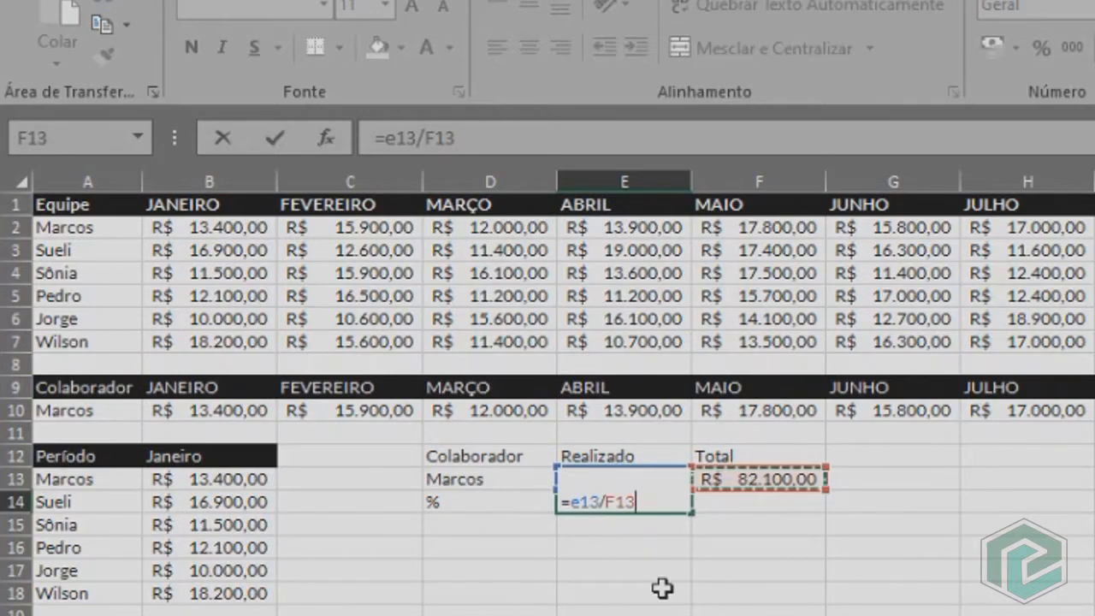
key(Return)
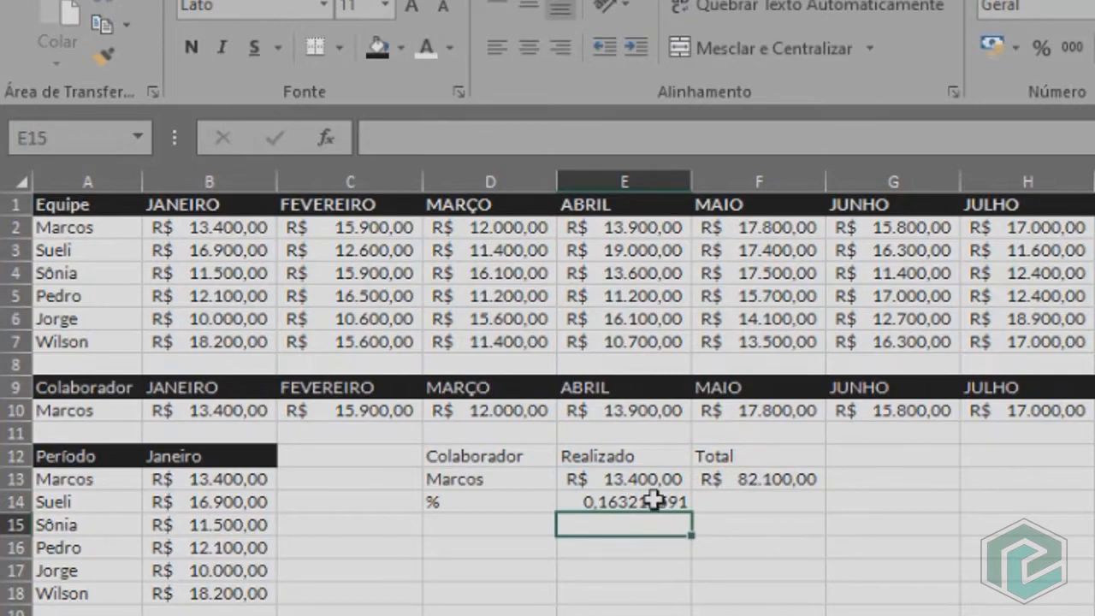
click(654, 501)
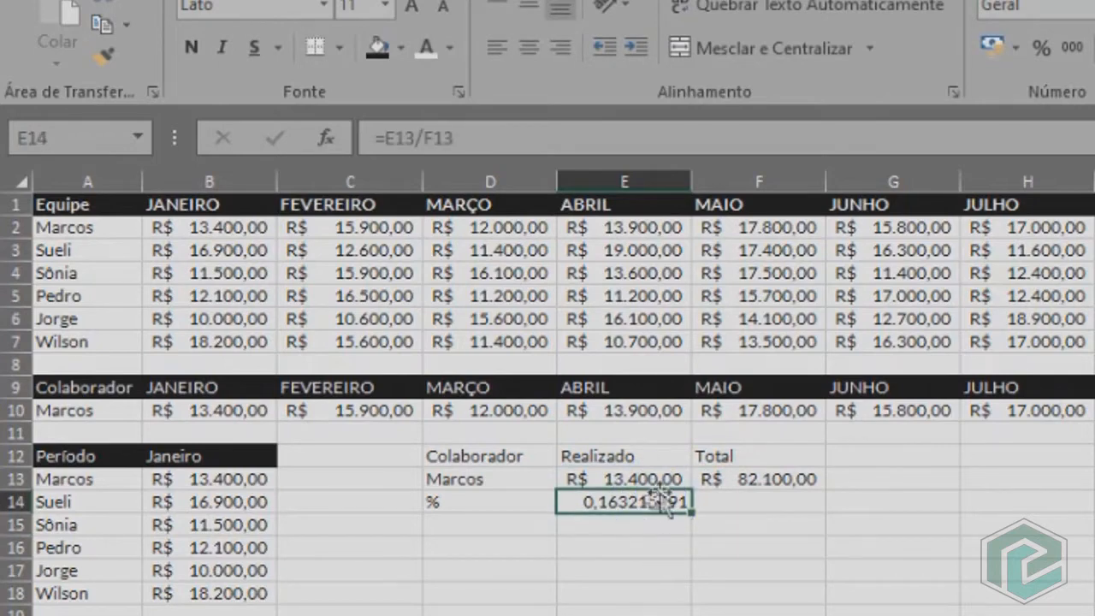
click(1043, 50)
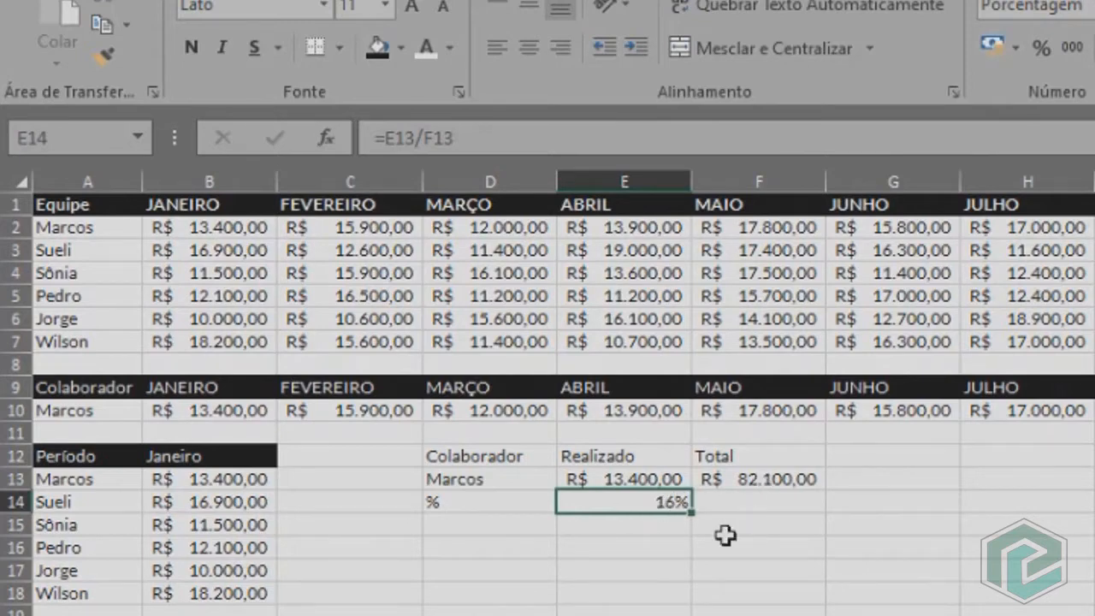
click(730, 505)
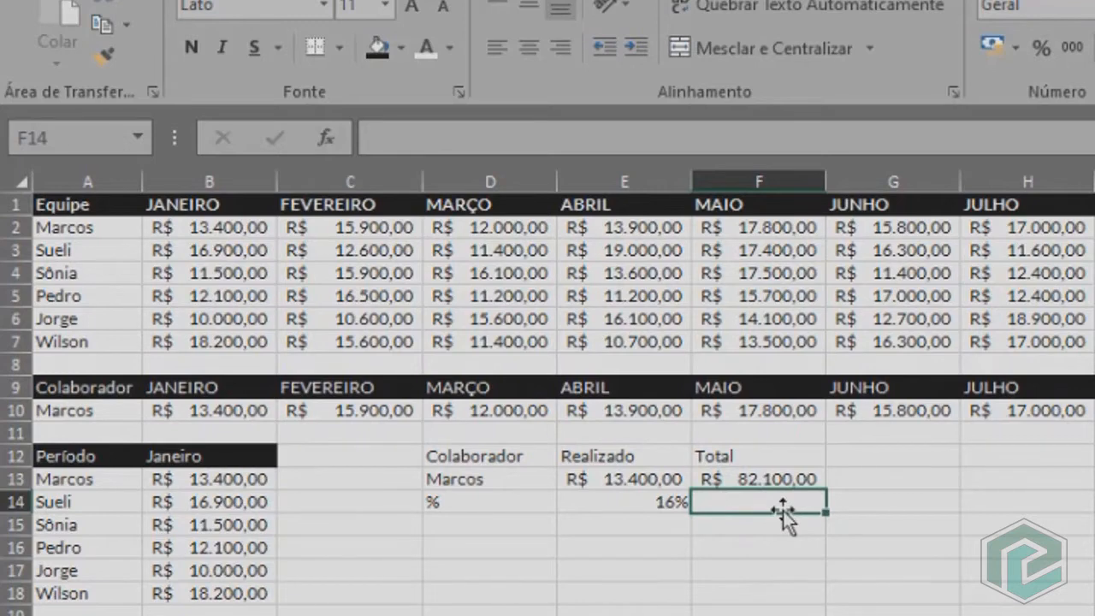
Calculate the remaining share in F14 with =100%-E14 and give the summary headers D12:F12 a black fill with white text.
text(=100%-)
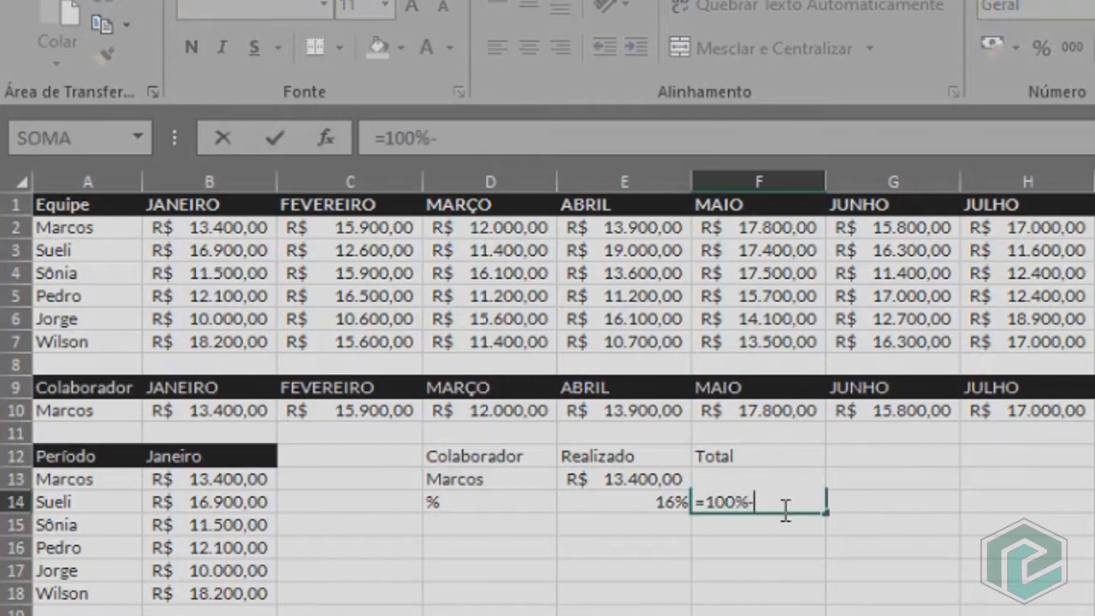
click(664, 505)
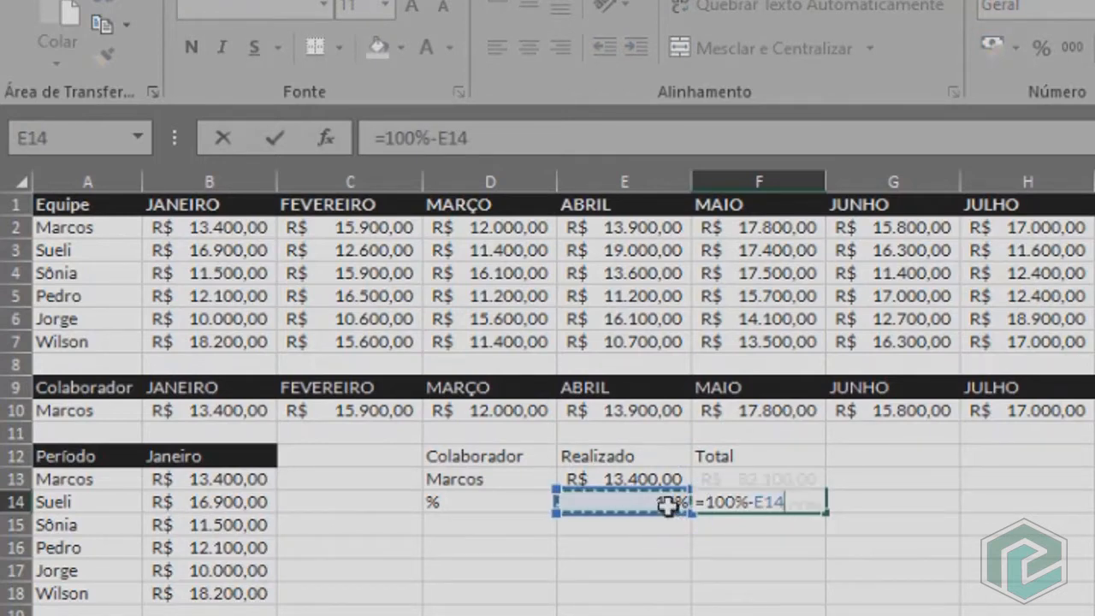
key(Return)
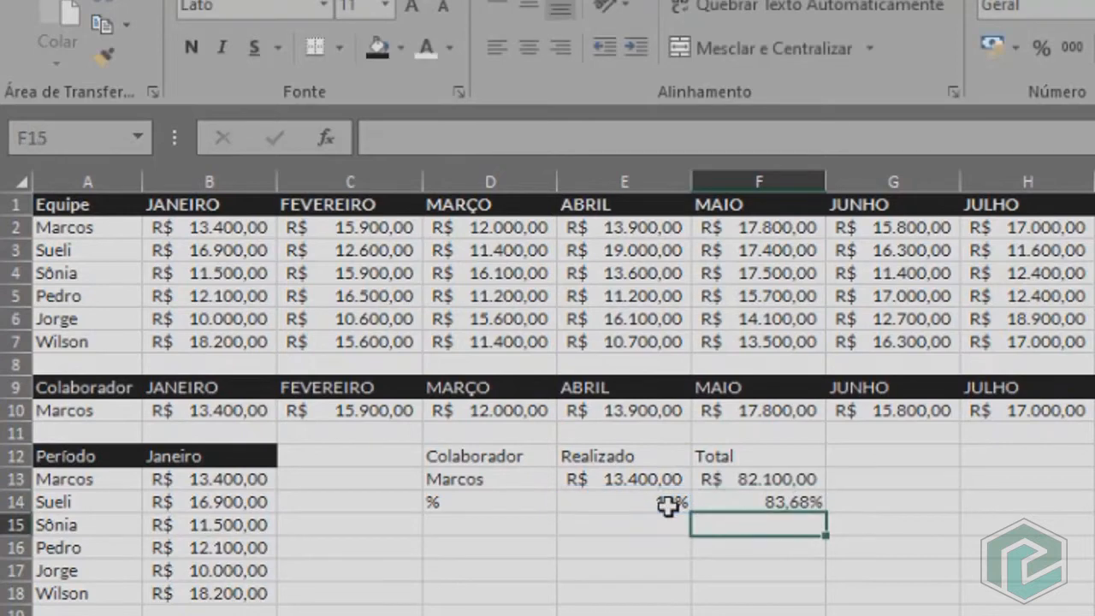
click(746, 507)
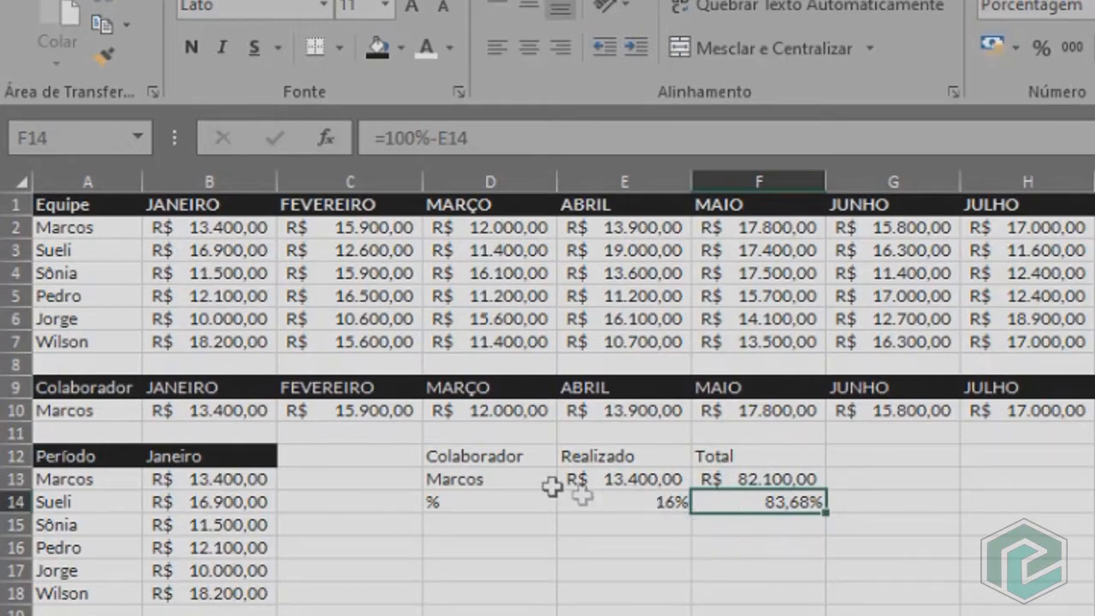
click(716, 548)
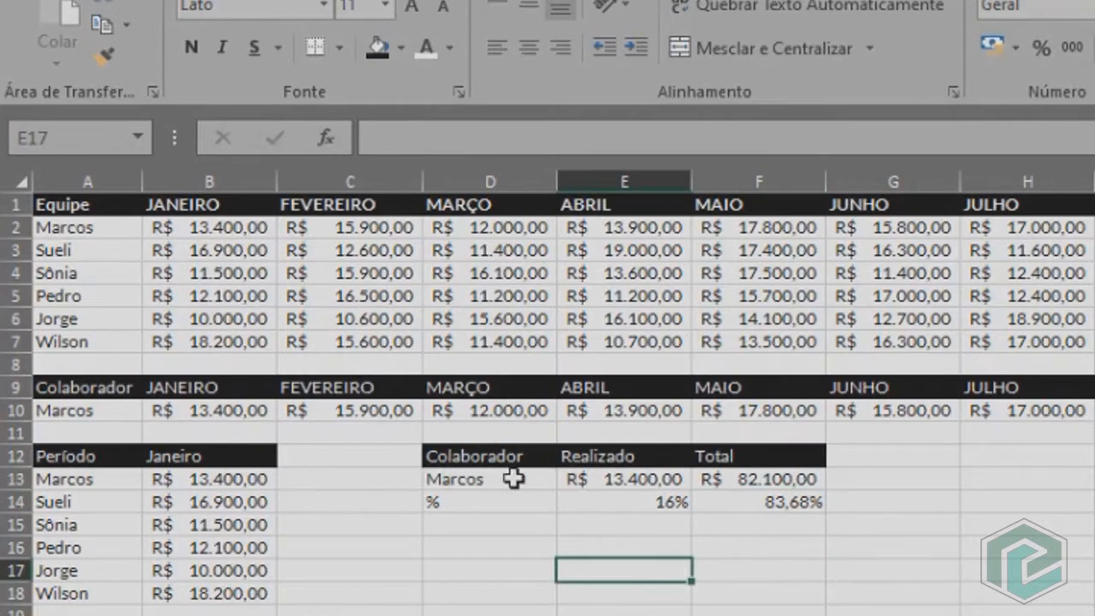
drag(93, 390, 856, 389)
drag(96, 467, 210, 590)
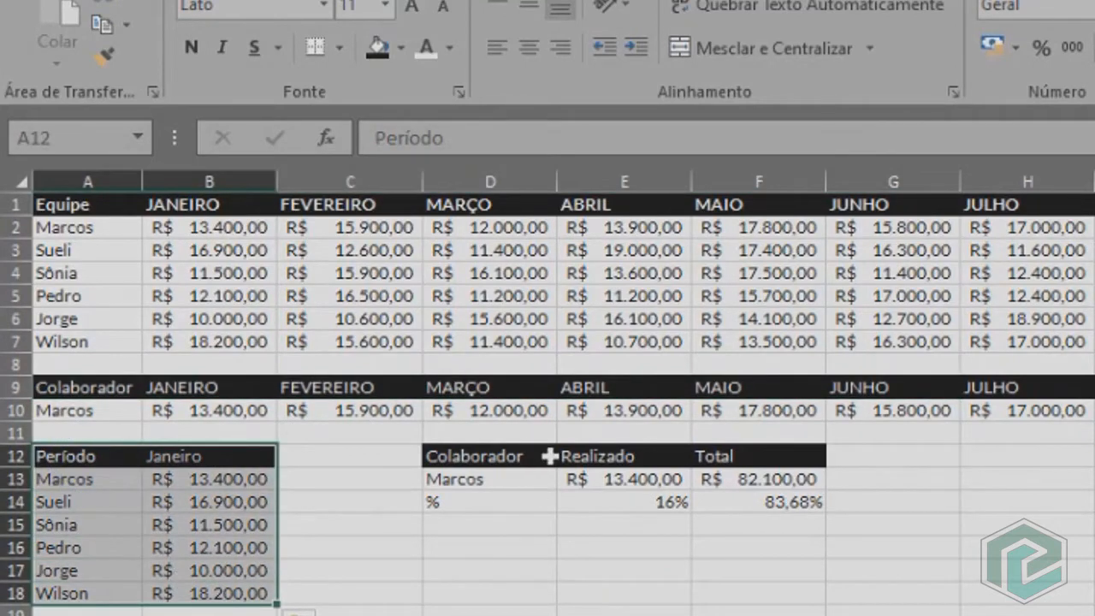
drag(634, 503, 736, 514)
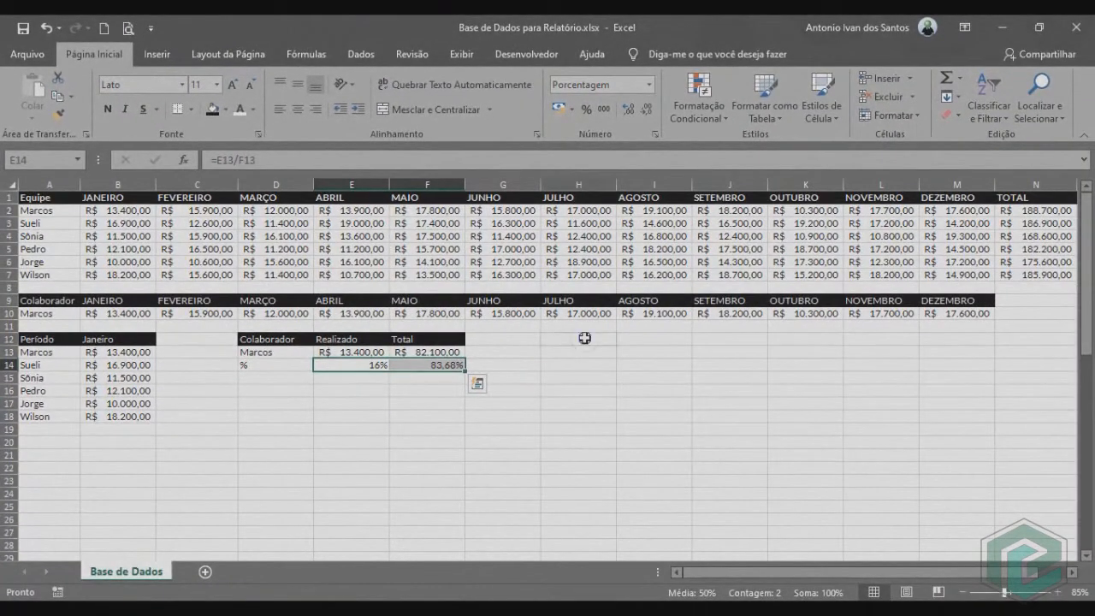
Enter Janeiro in H12 and fill the month series down to Dezembro in H23.
click(584, 338)
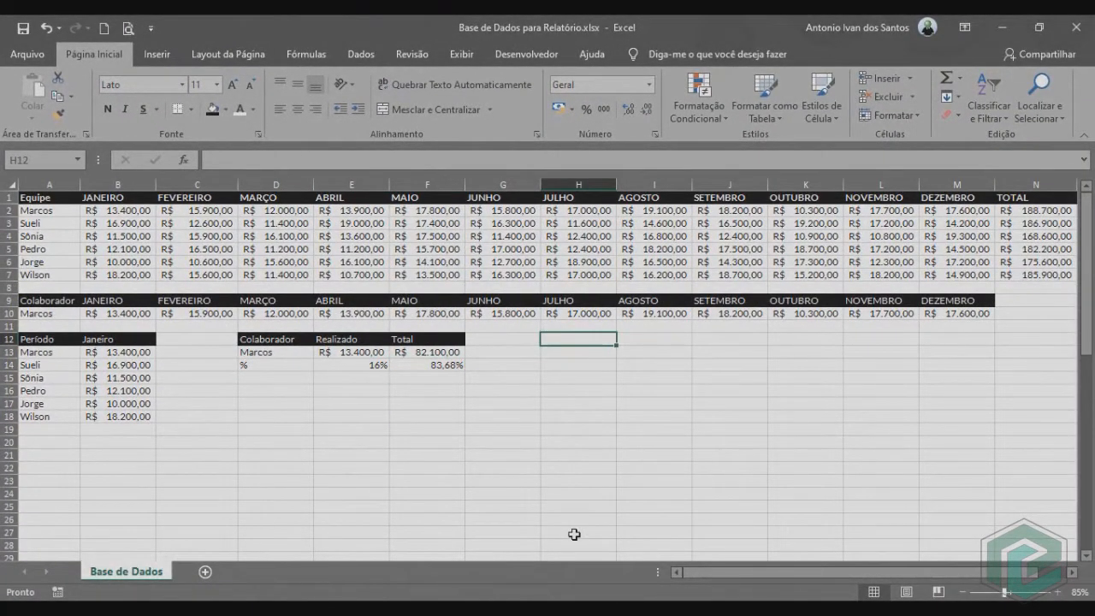
text(Janeiro)
key(Return)
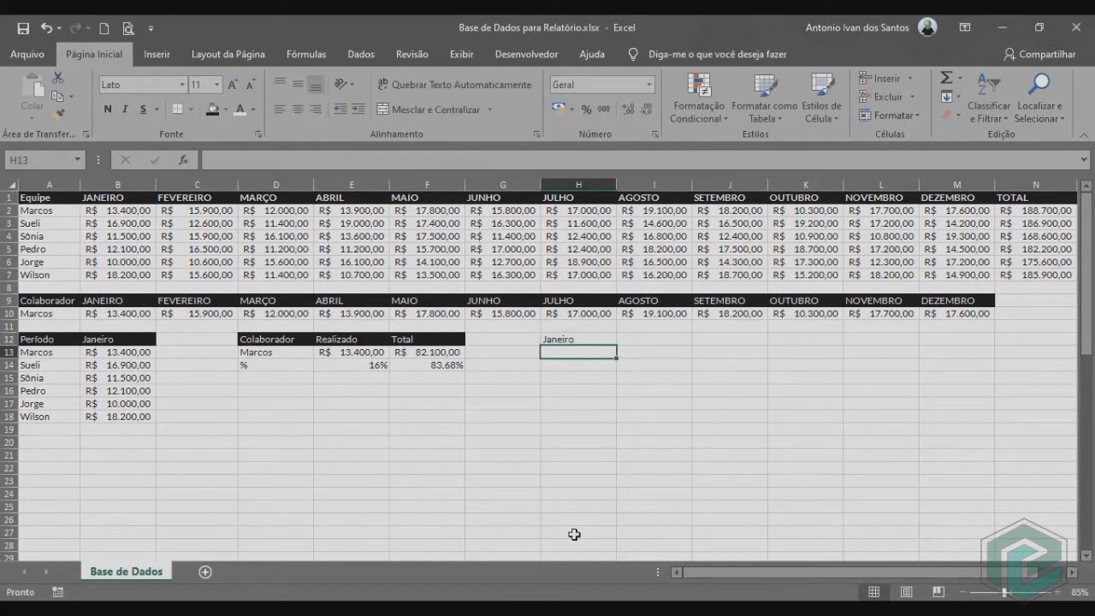
click(610, 344)
drag(616, 347, 612, 481)
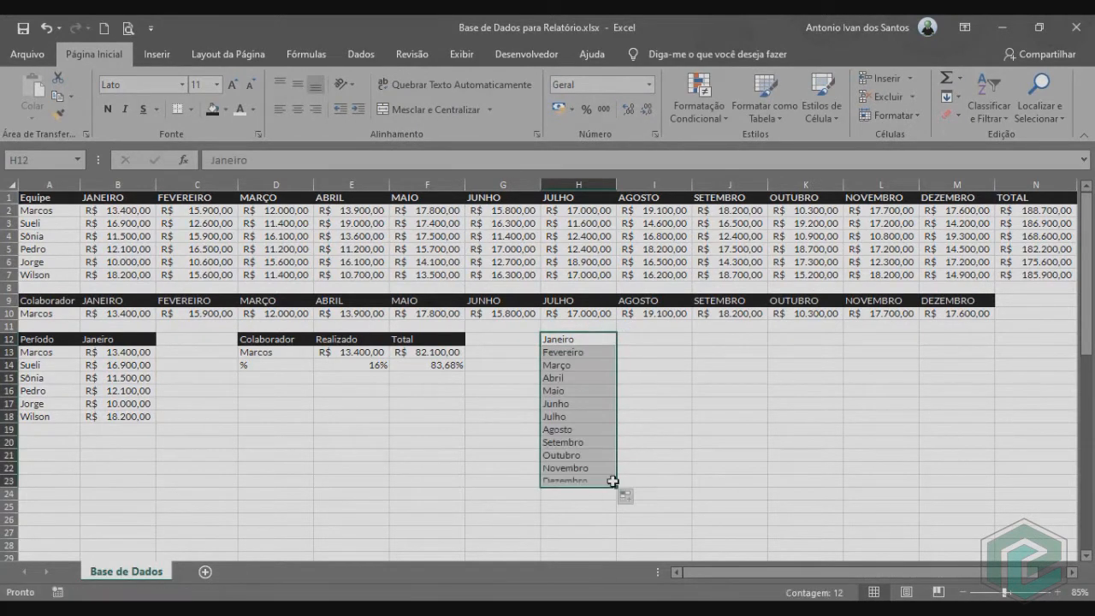
Give the month list in H12:H23 a black fill and white text.
click(212, 108)
click(240, 109)
click(650, 379)
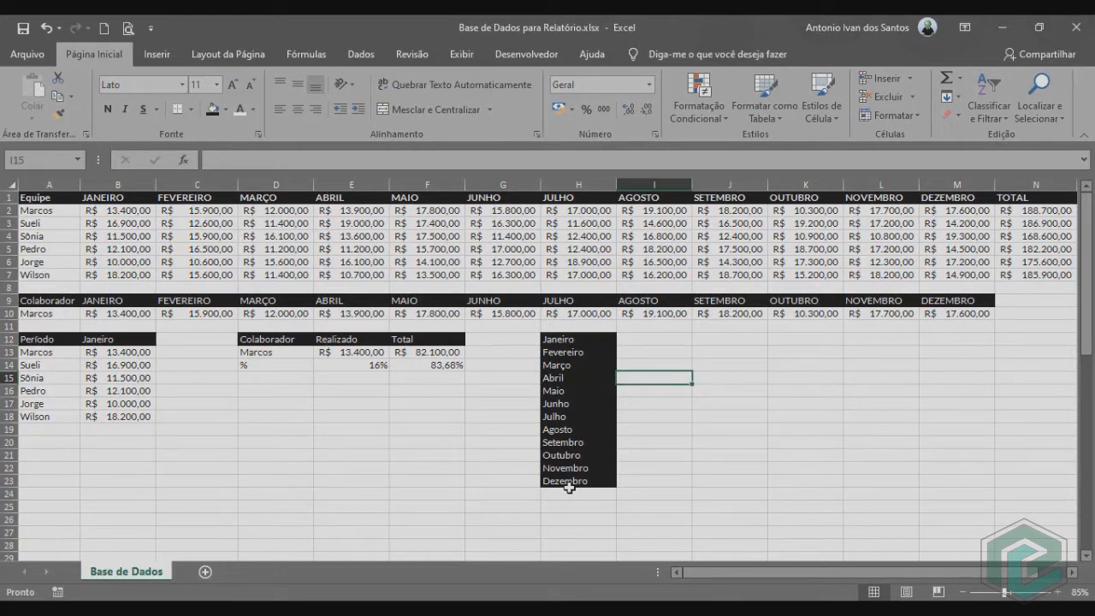
click(241, 495)
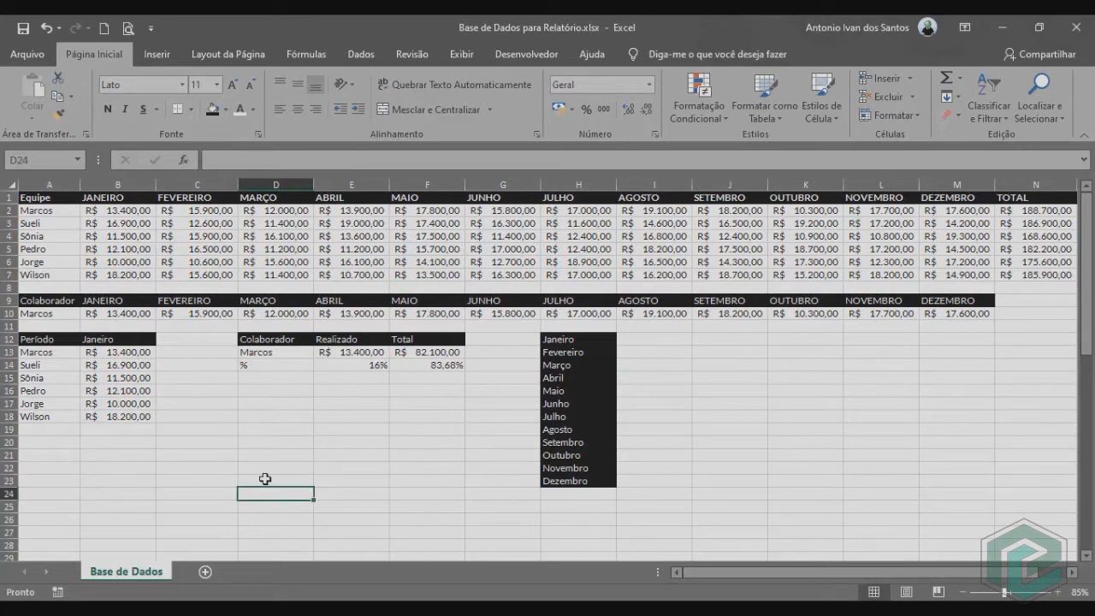
Add a new worksheet and rename it Relatório.
click(205, 572)
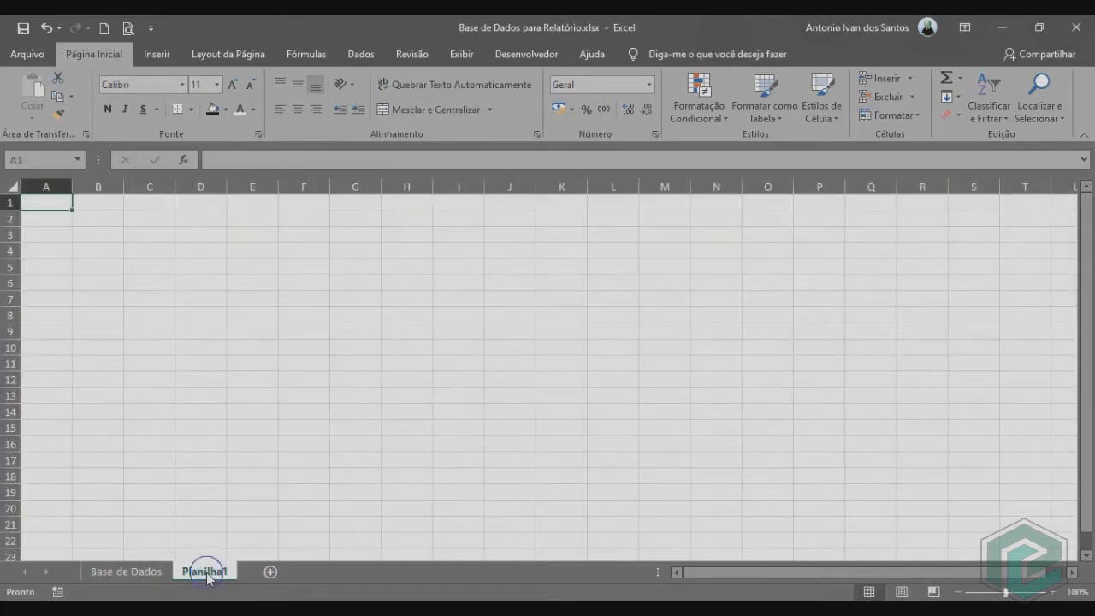
double_click(206, 575)
text(Relatório)
key(Return)
Draw a rounded rectangle about 13.1 cm wide and 1.5 cm high near the top of the Relatório sheet.
click(157, 56)
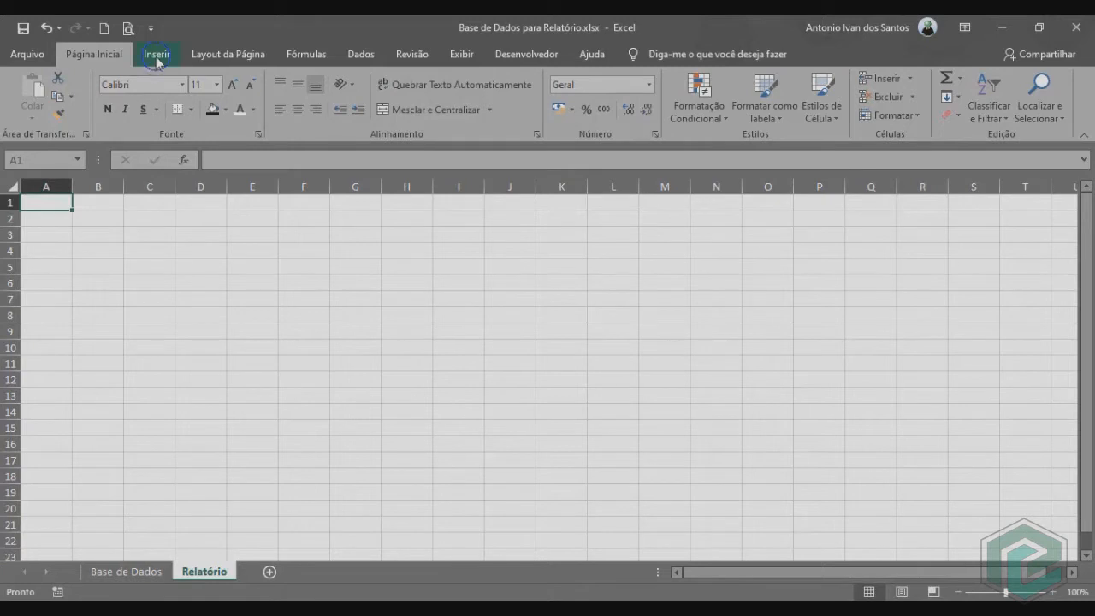
click(201, 107)
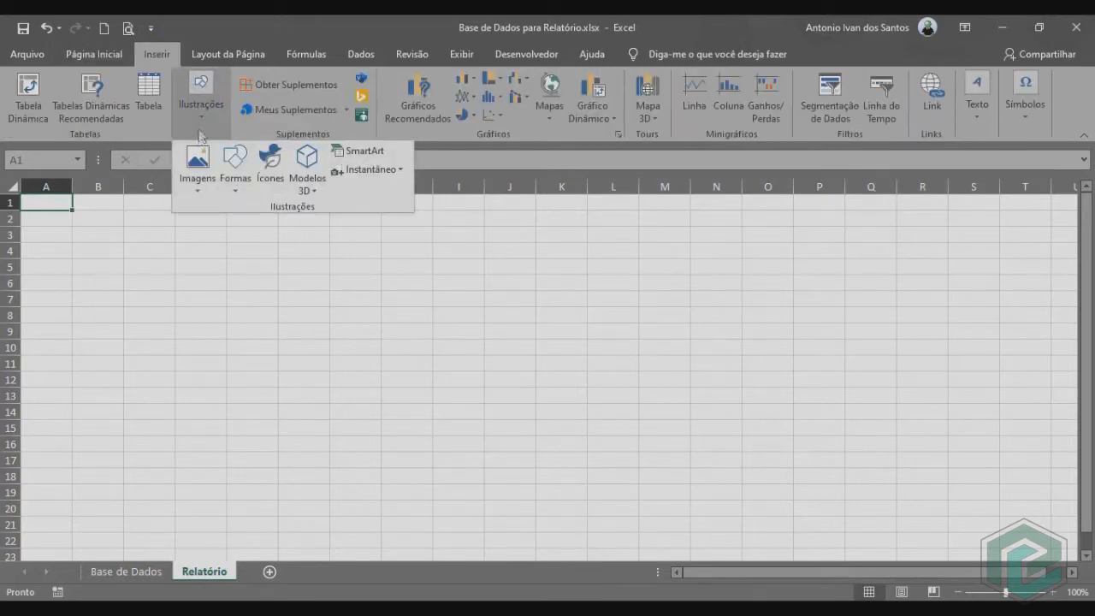
click(234, 172)
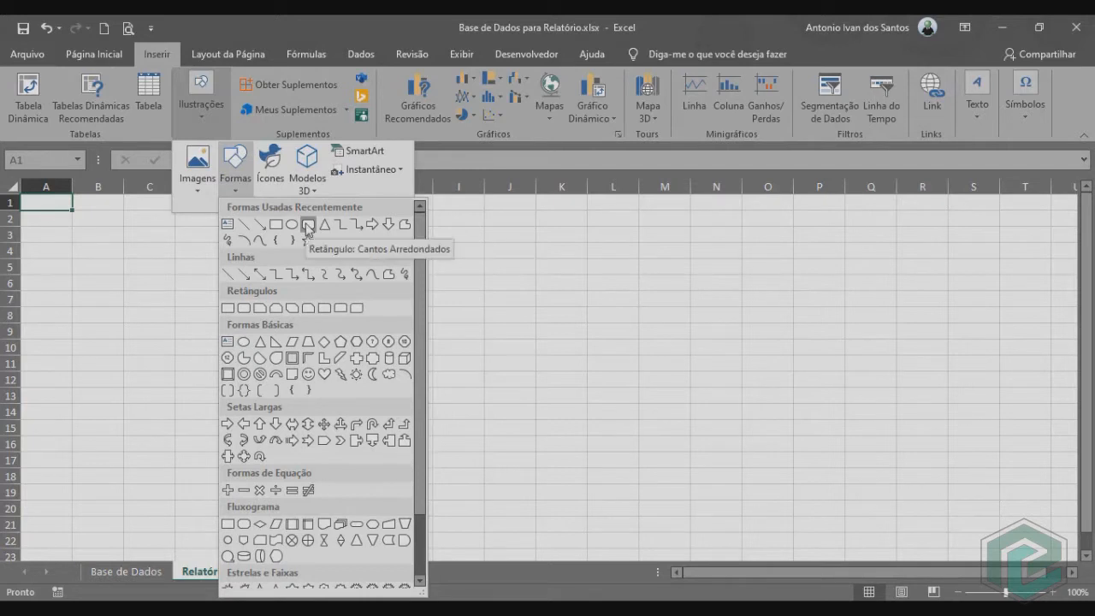
click(307, 226)
mouse_move(137, 207)
mouse_down()
mouse_move(193, 237)
mouse_move(537, 254)
mouse_up()
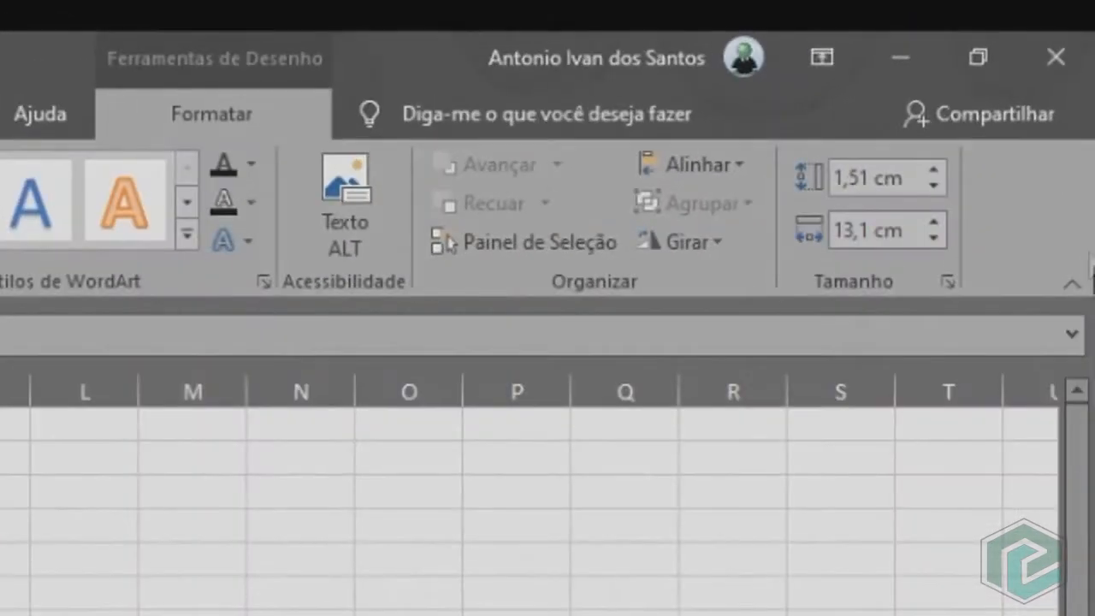
Set the rounded rectangle to 24 cm wide and 1.5 cm high and move it to row 1, starting at column B.
click(865, 228)
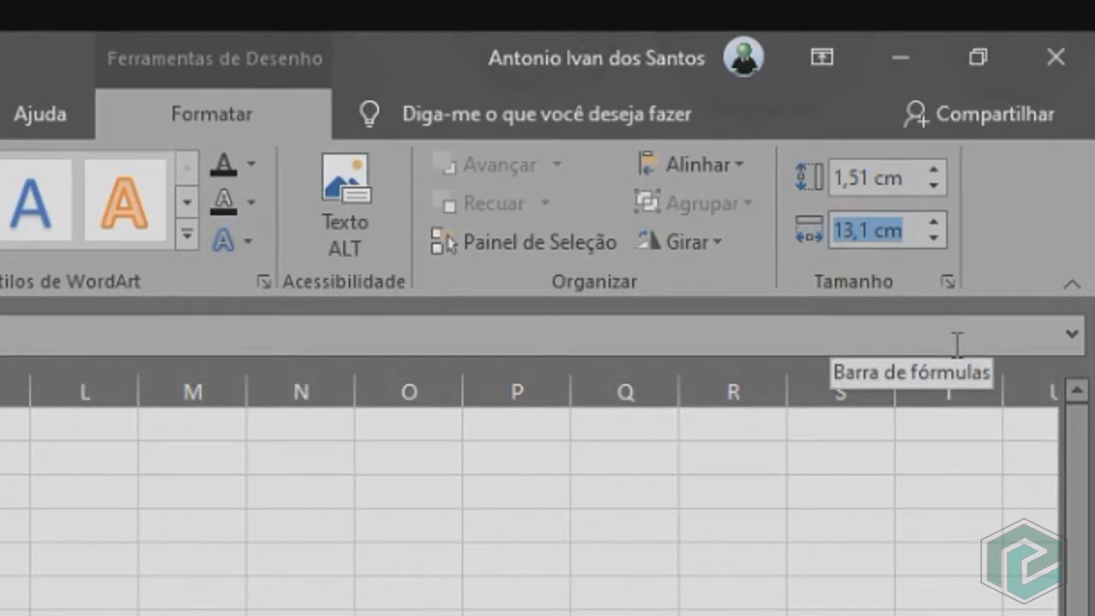
text(24)
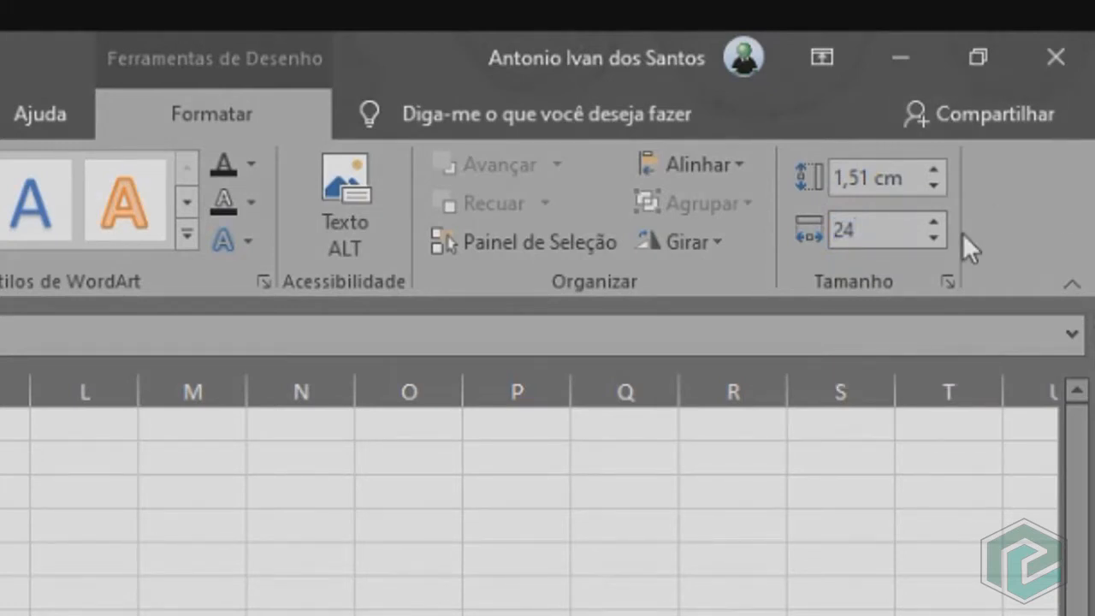
key(Return)
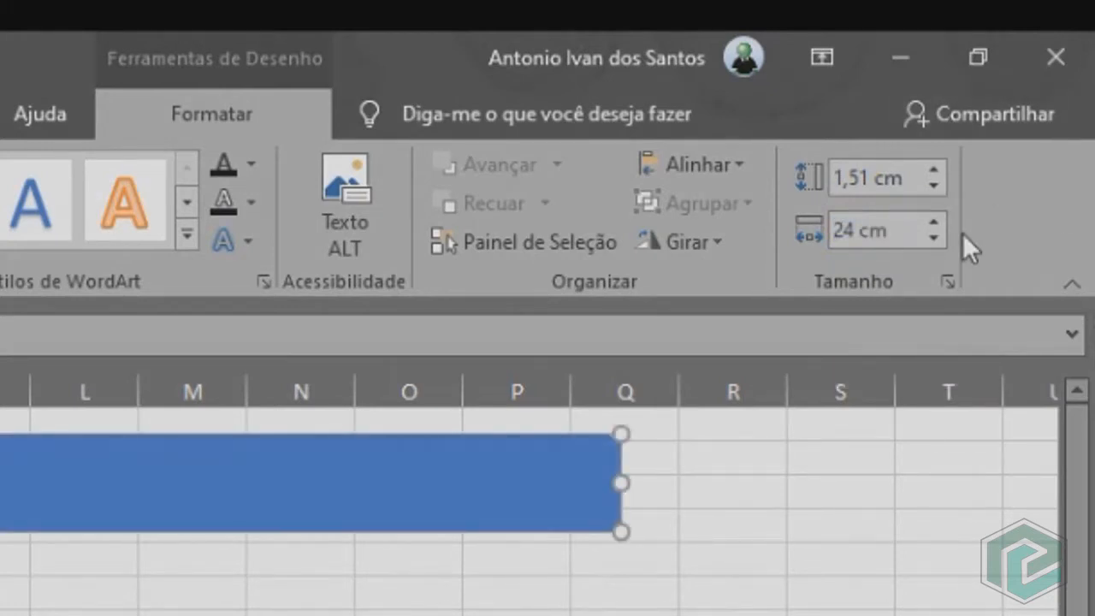
click(859, 177)
text(1,5)
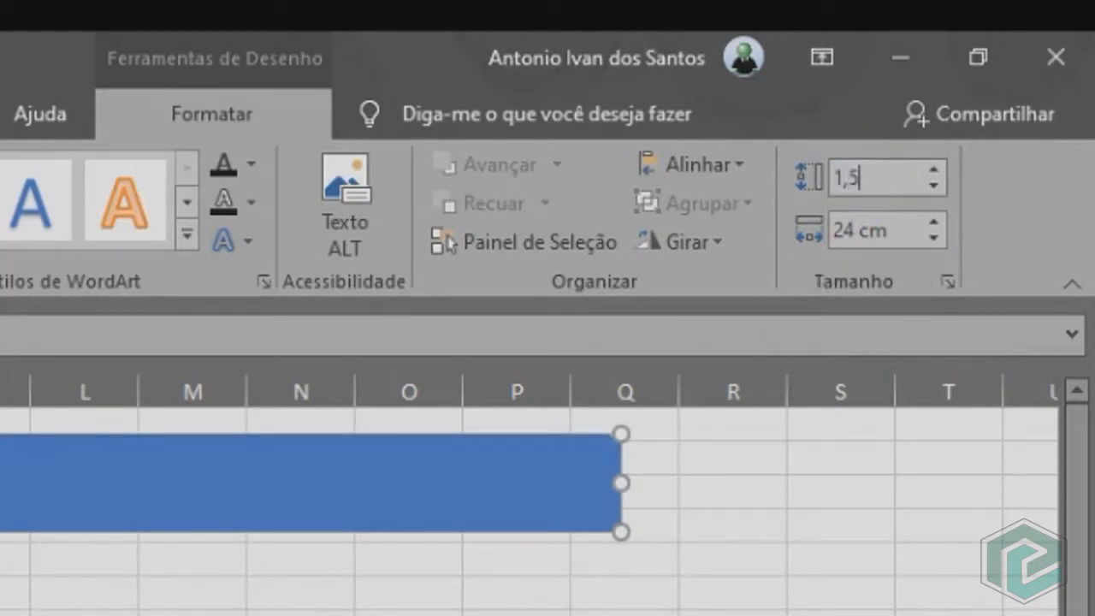
key(Return)
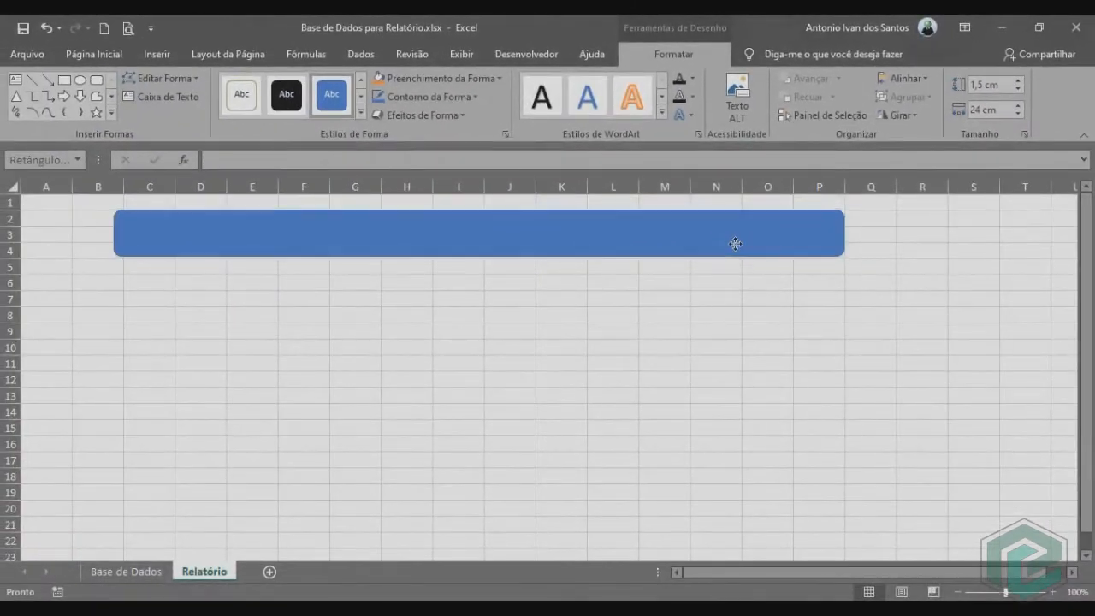
drag(735, 243, 682, 233)
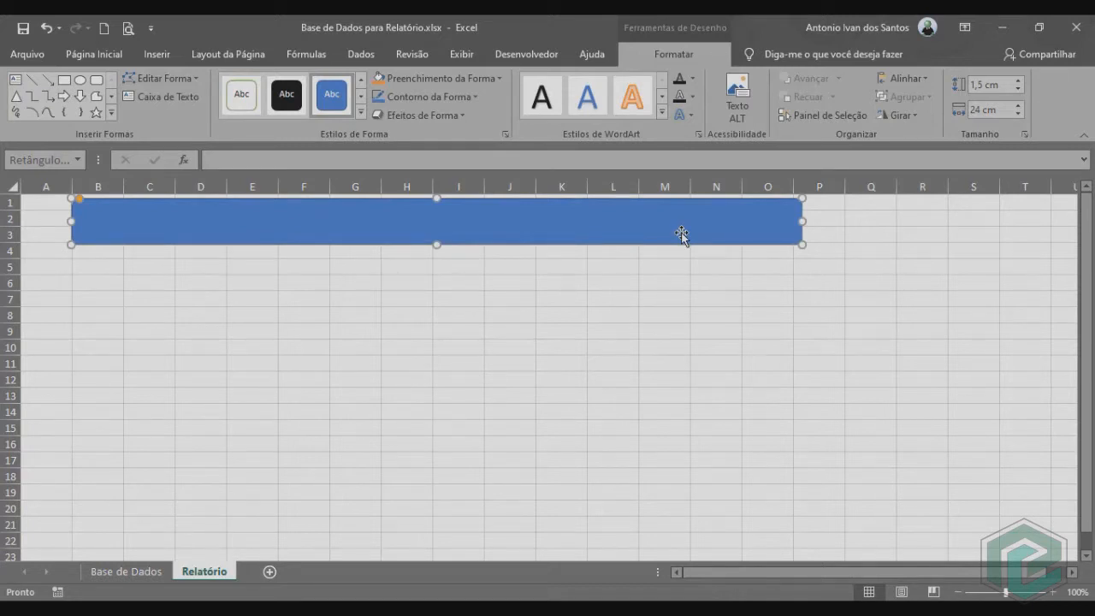
Duplicate the bar, align the copy directly beneath the original and set its height to 1,1 cm.
key(ctrl+d)
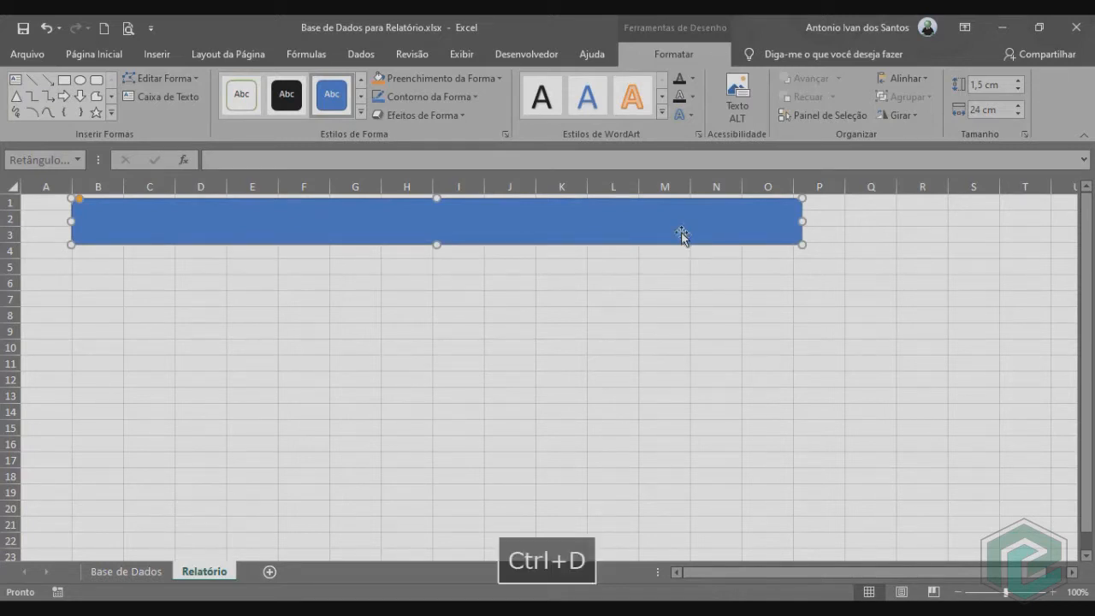
drag(655, 240, 645, 278)
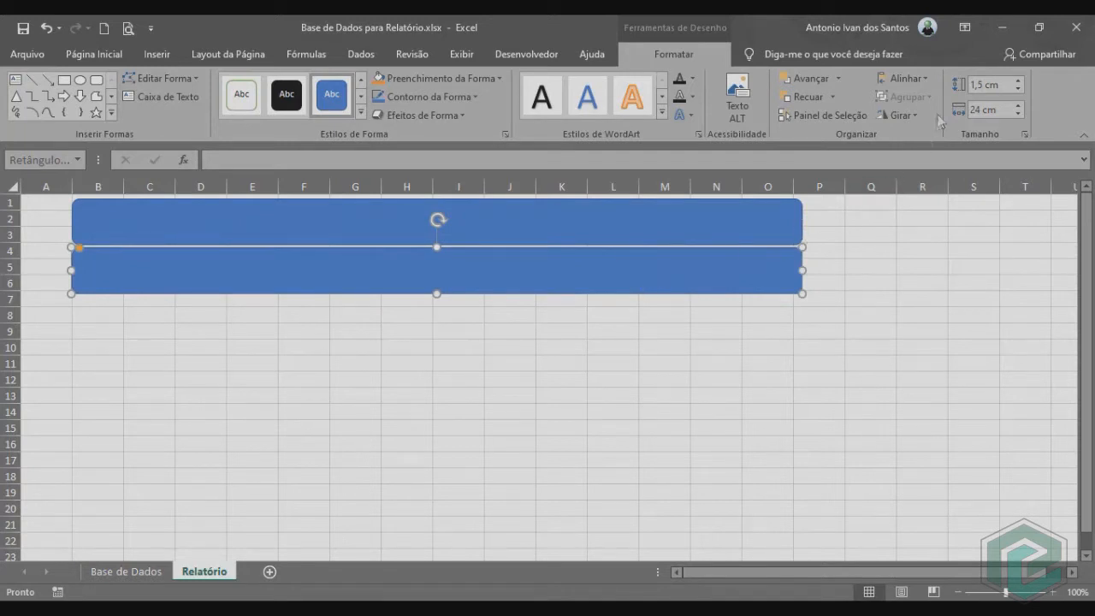
click(988, 84)
text(1,1)
key(Return)
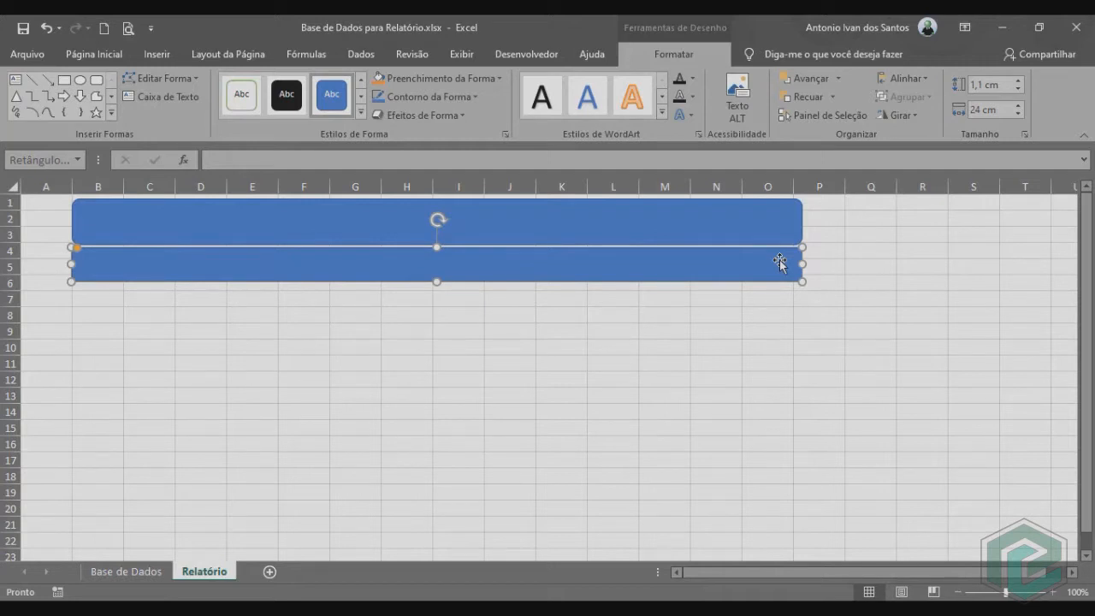
Duplicate the second bar, resize the copy to 7 cm by 7 cm and place it beneath the bars, aligned with their right end.
key(ctrl+d)
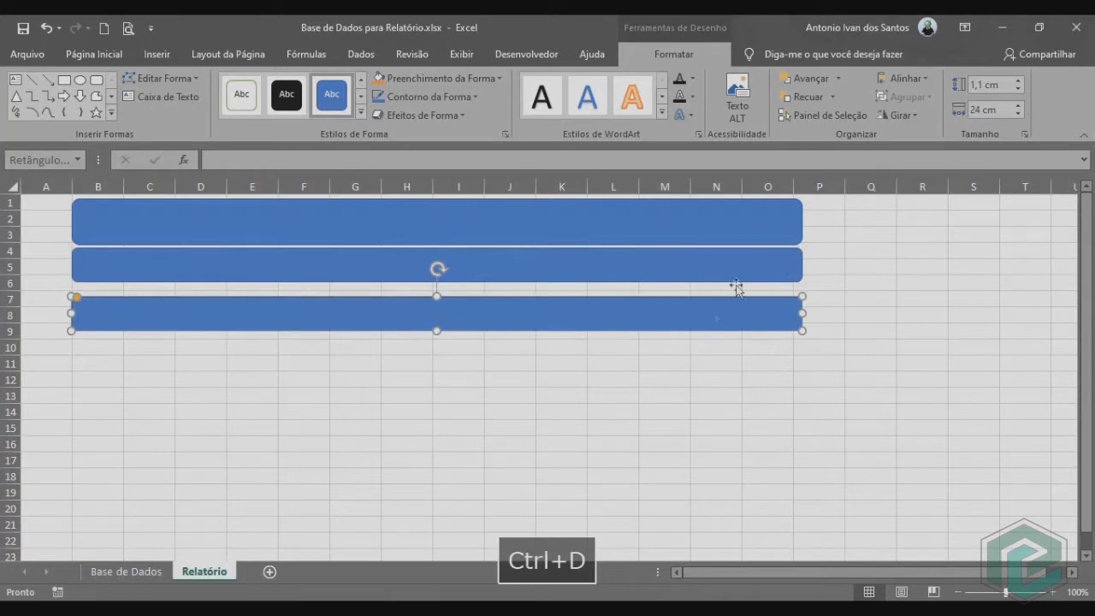
drag(710, 319, 709, 310)
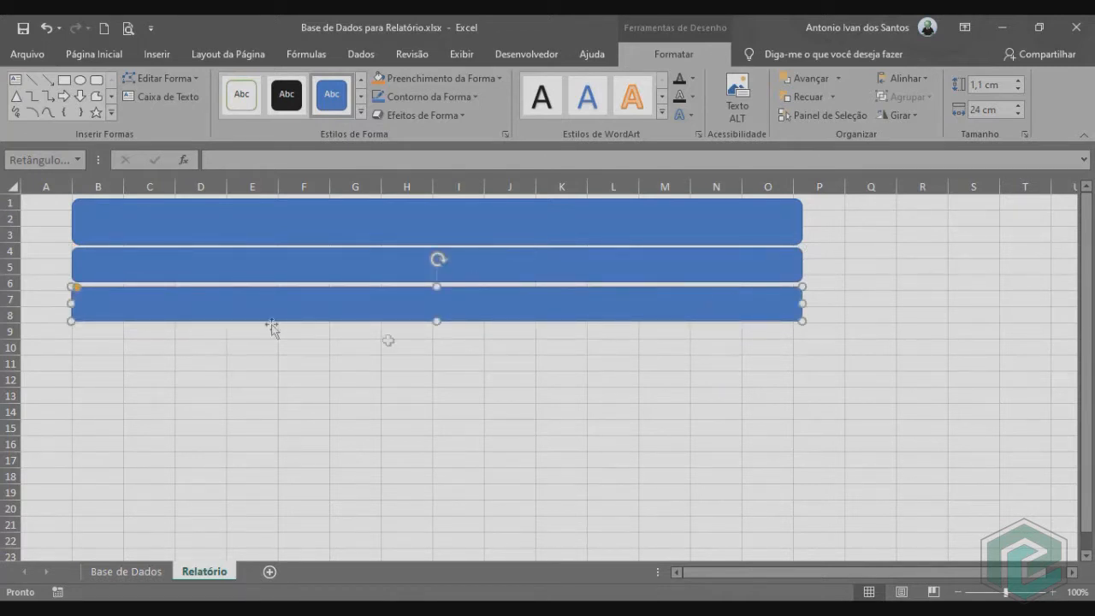
click(989, 86)
text(7)
key(Return)
click(972, 107)
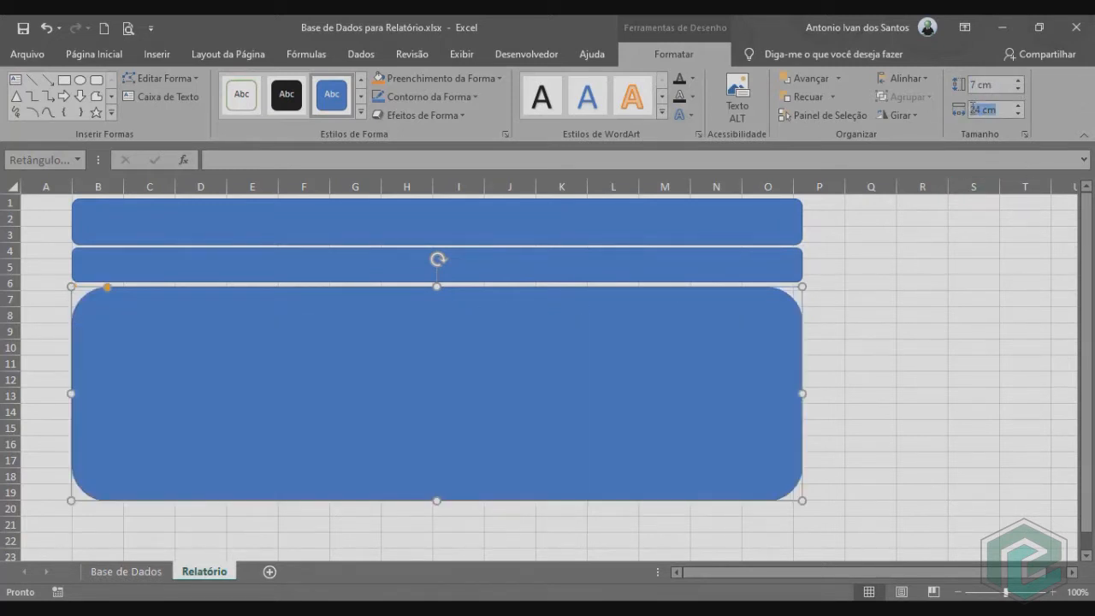
text(7)
key(Return)
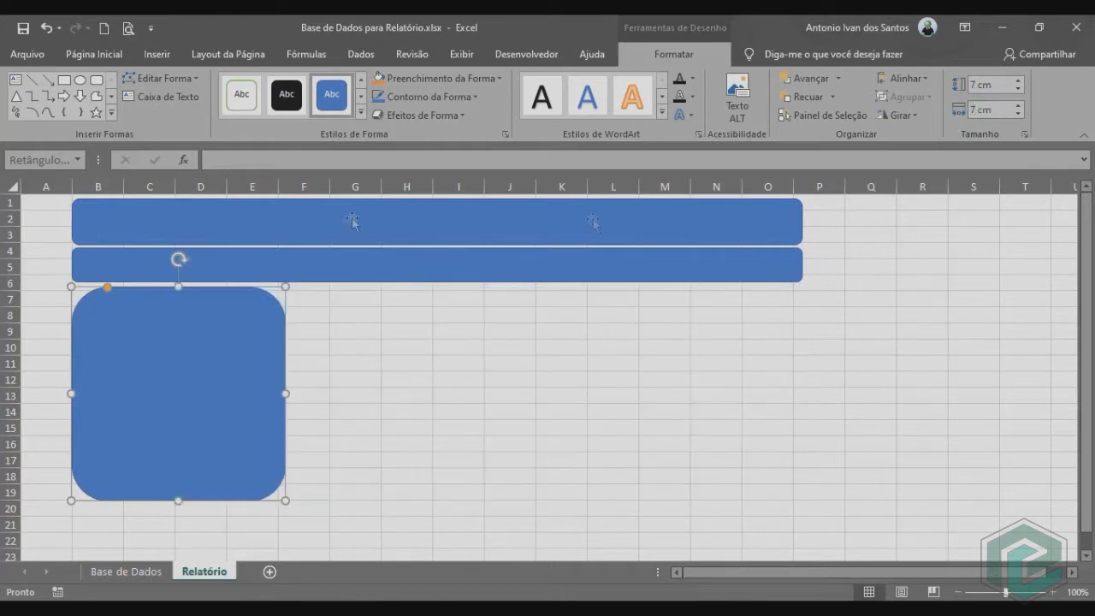
drag(172, 367, 692, 362)
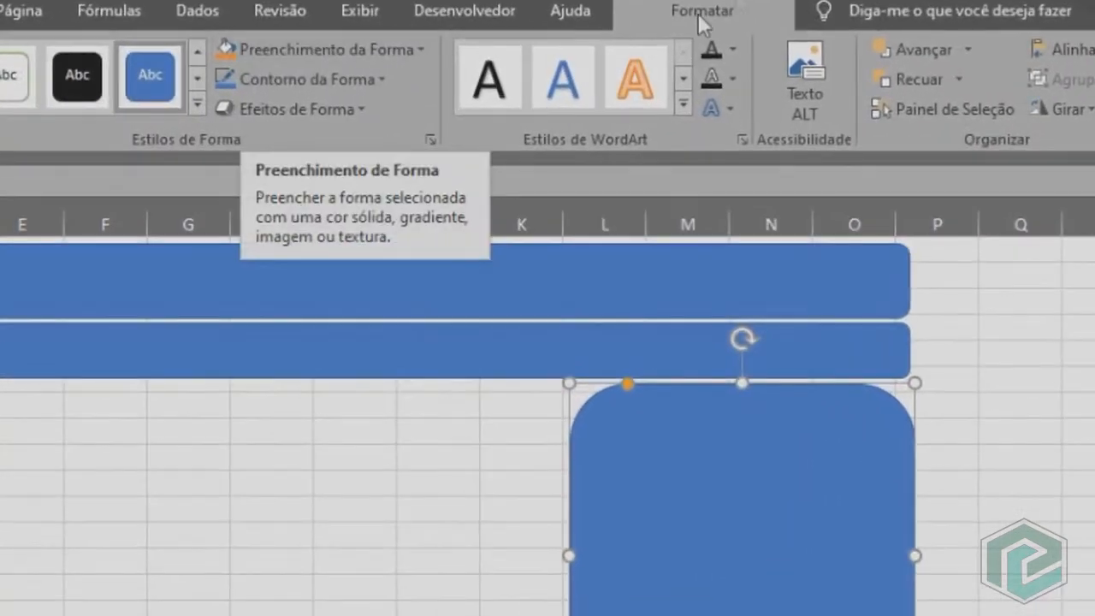
Give the 7 cm rounded square a white fill and the automatic black outline.
click(318, 50)
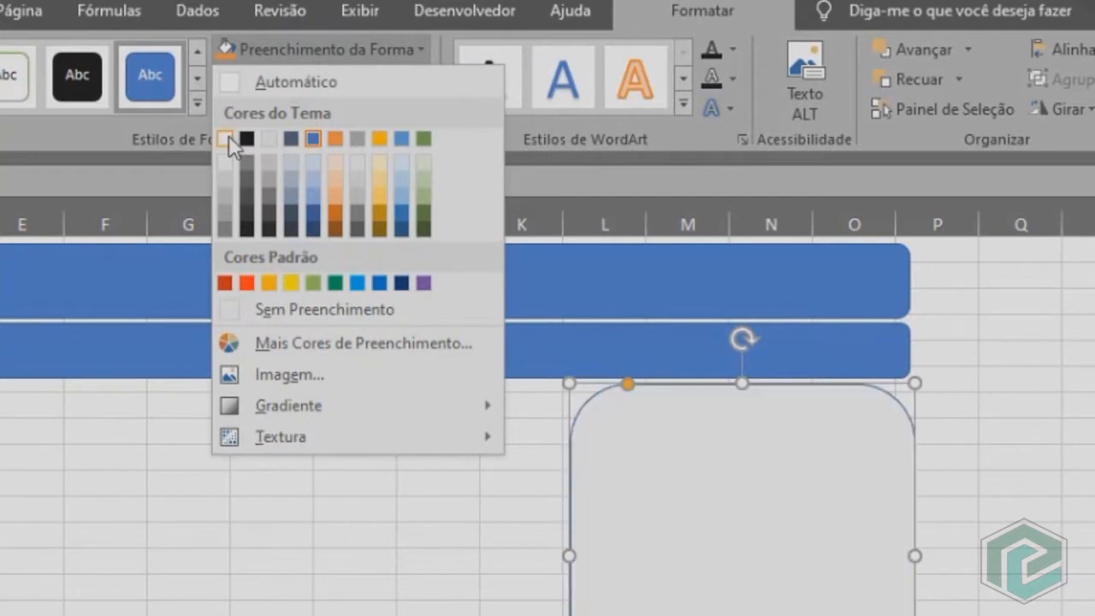
click(225, 138)
click(281, 77)
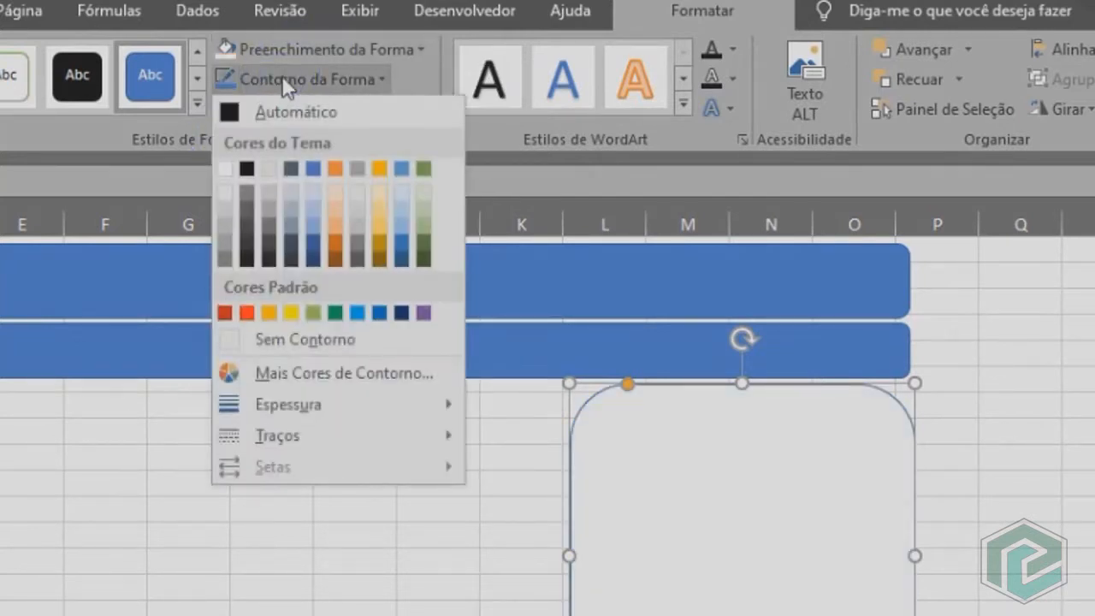
click(236, 111)
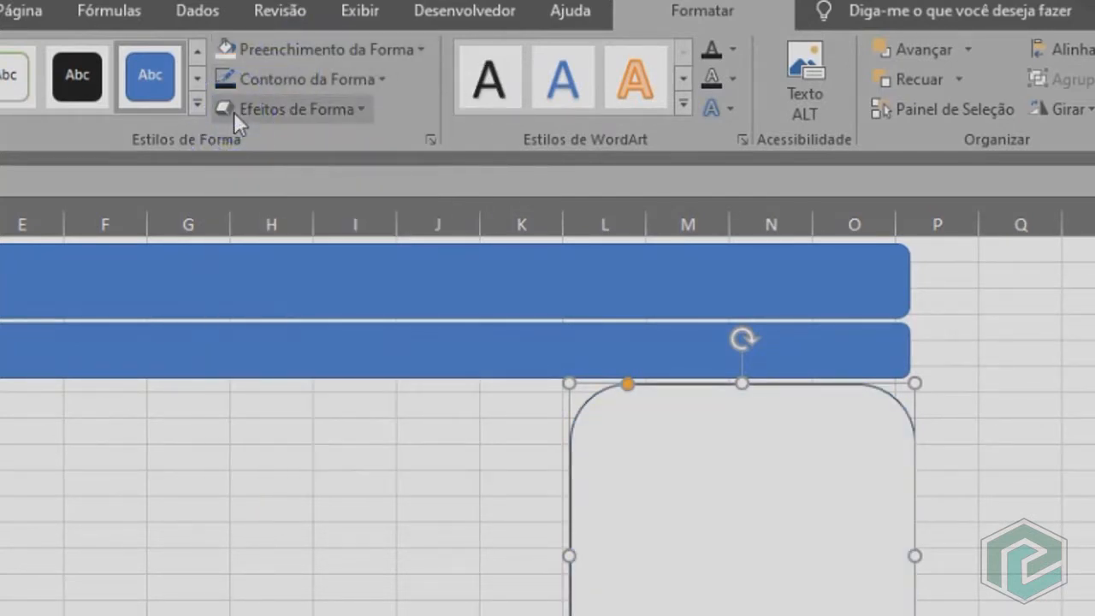
Apply the first outer shadow preset to the white 7 cm rounded square.
click(254, 111)
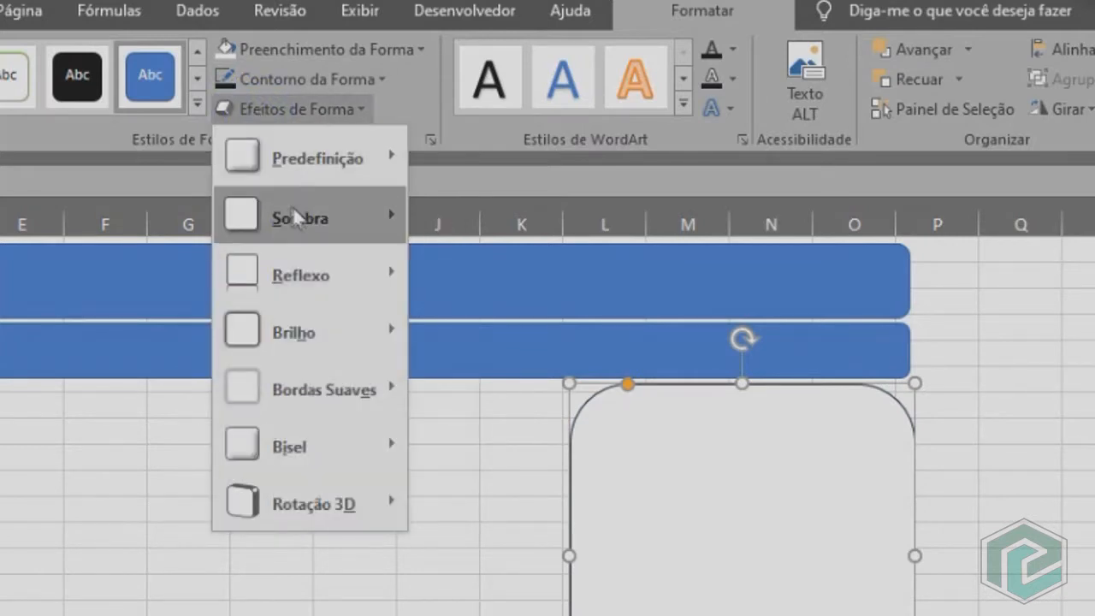
mouse_move(289, 215)
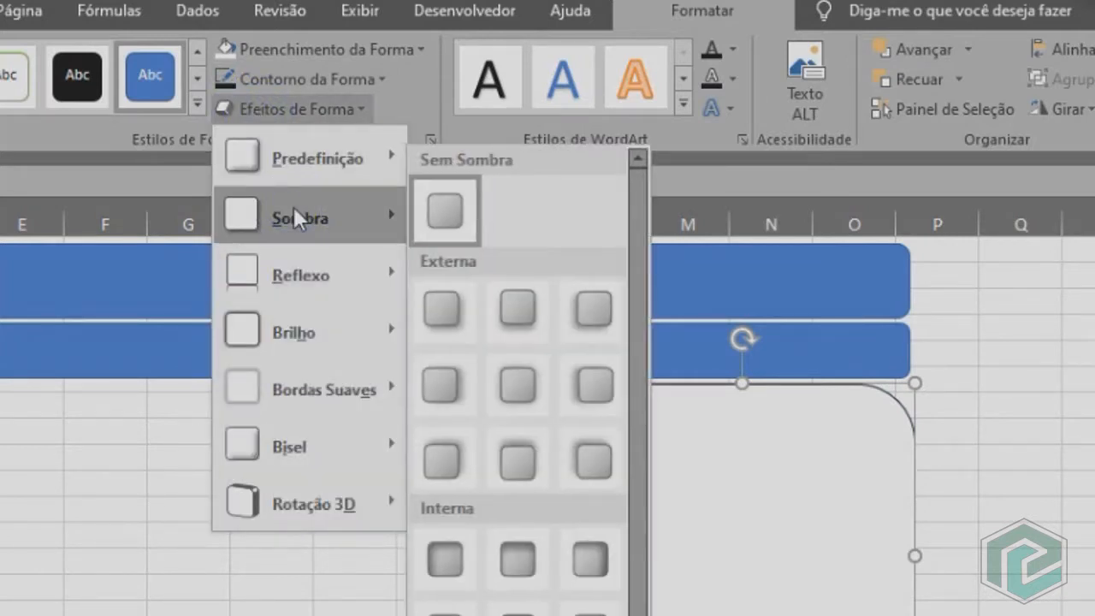
click(443, 306)
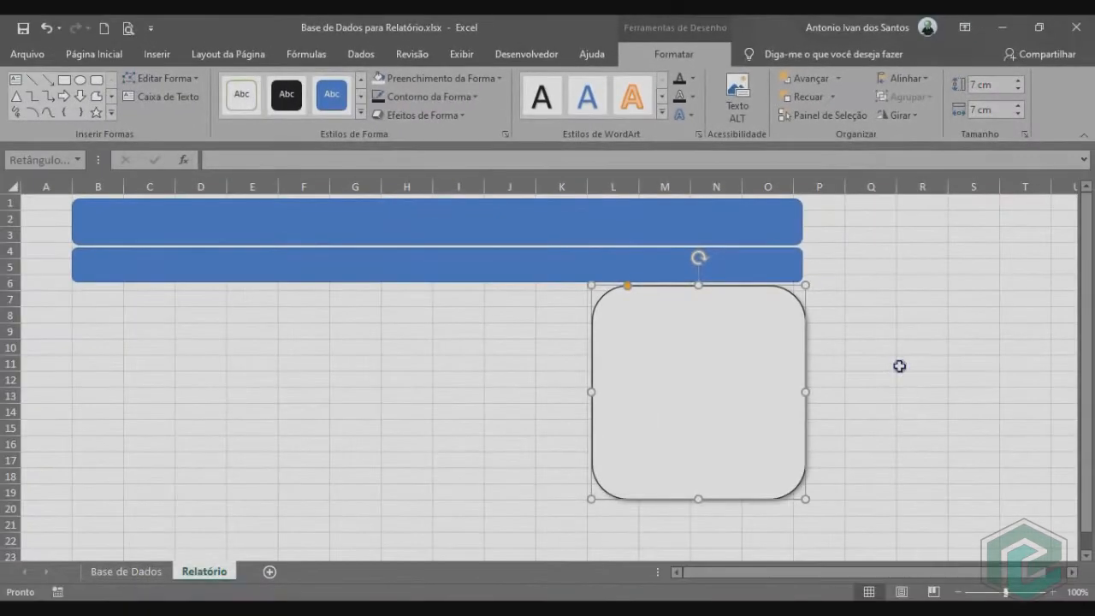
click(900, 366)
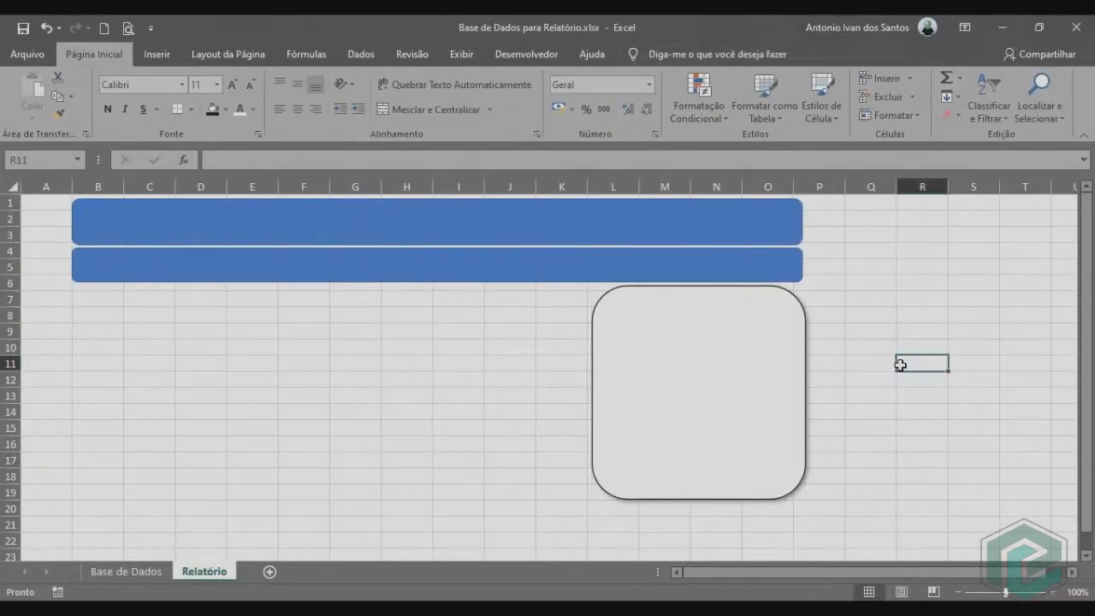
Duplicate the white square, widen the copy to 16,5 cm beneath the bars from column B, and nudge the original to align with the bars' end.
click(675, 374)
key(ctrl+d)
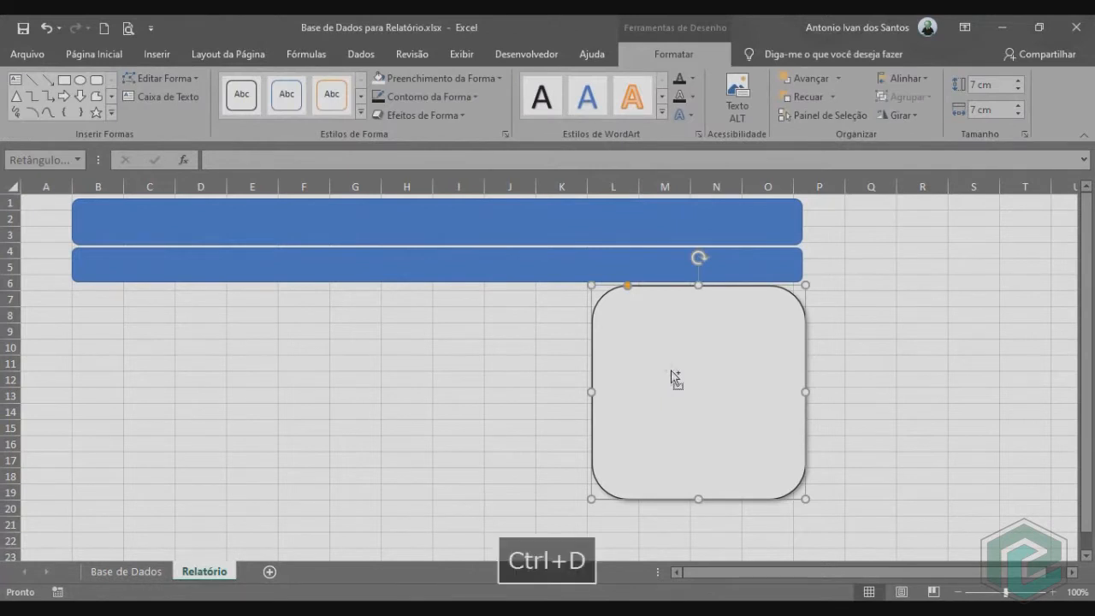
drag(687, 381, 157, 369)
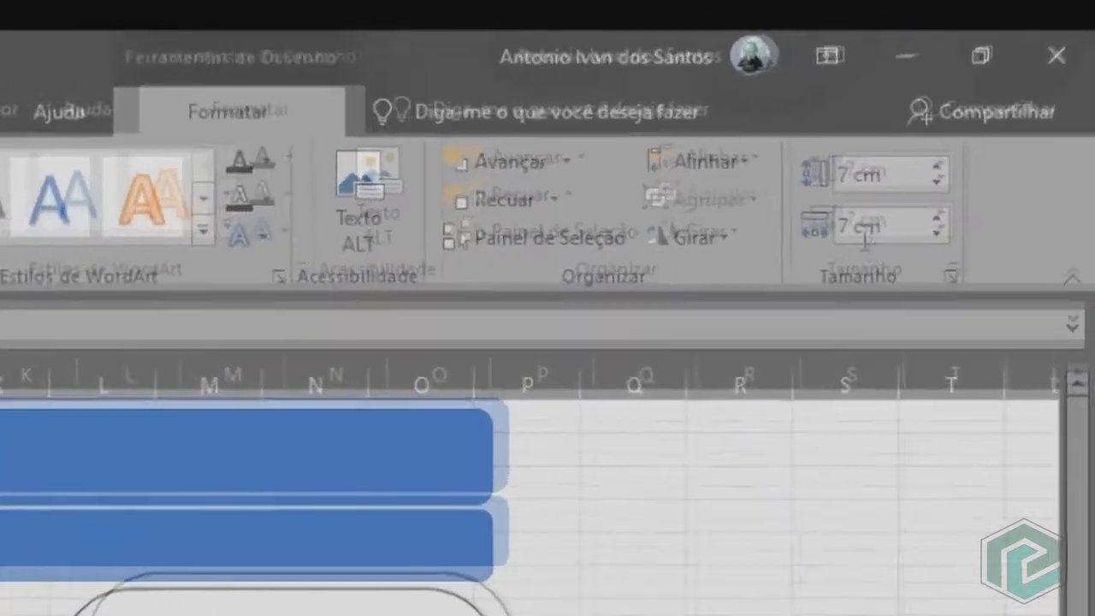
click(984, 109)
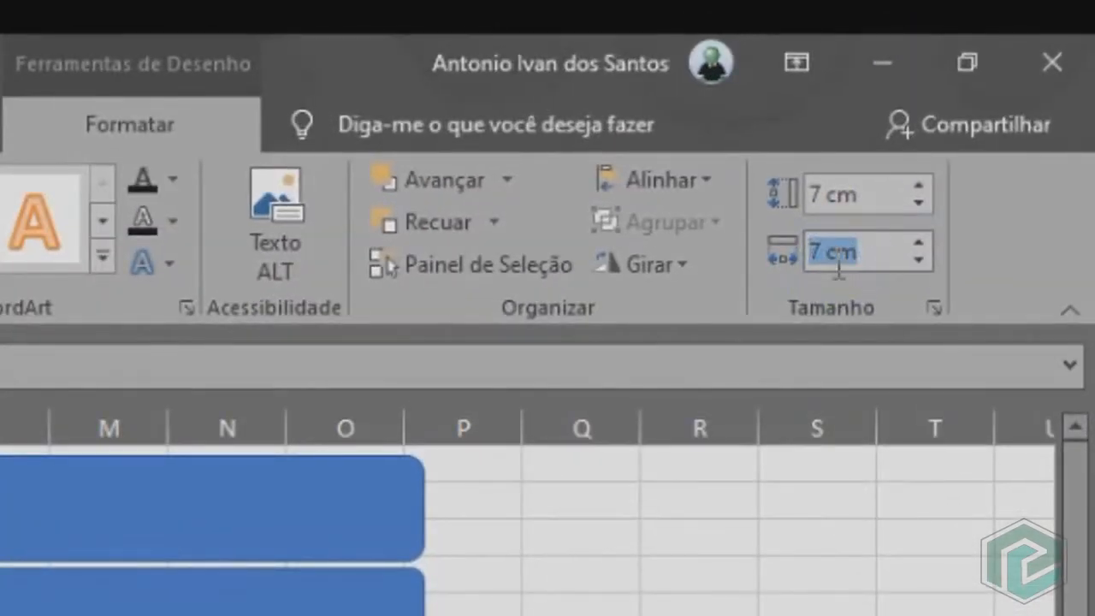
text(16,6)
key(Return)
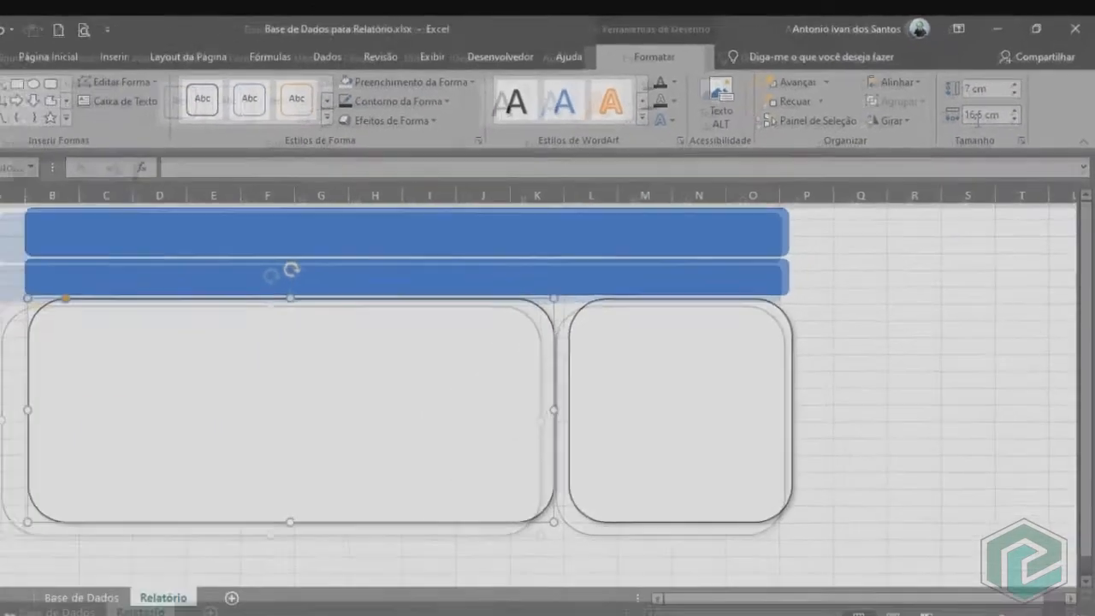
click(641, 427)
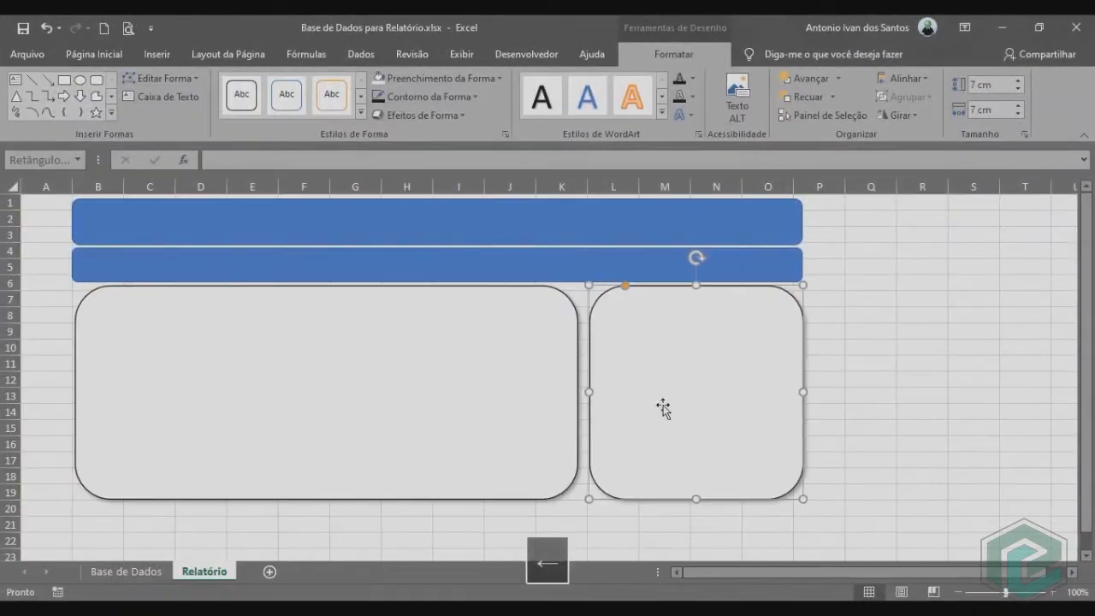
click(856, 412)
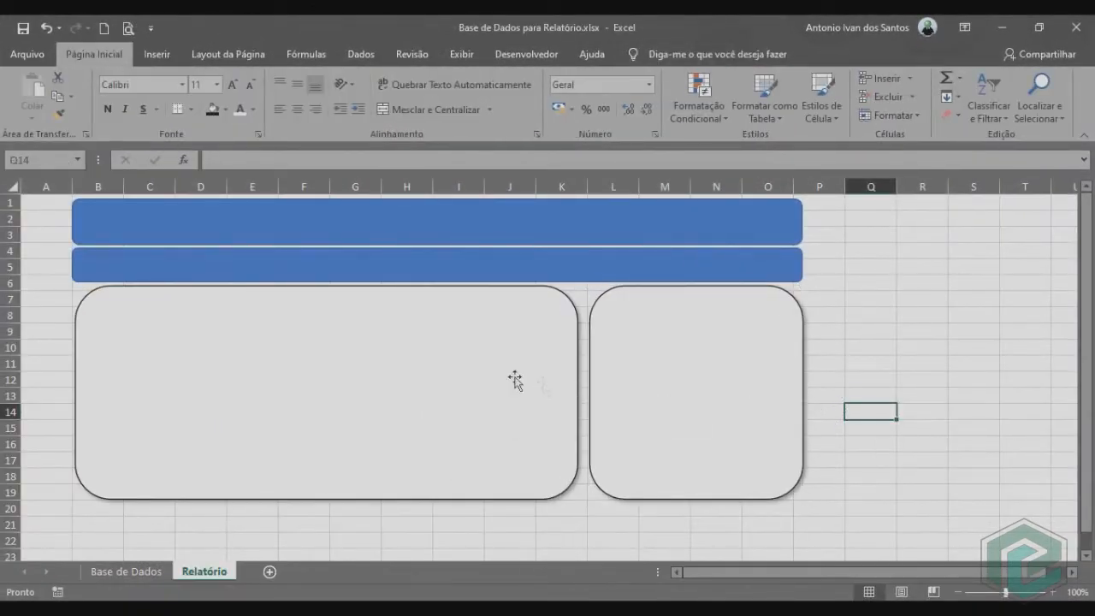
Duplicate the 16,5 cm panel, place the copy directly beneath it from row 20 and set its width to 24 cm.
click(406, 365)
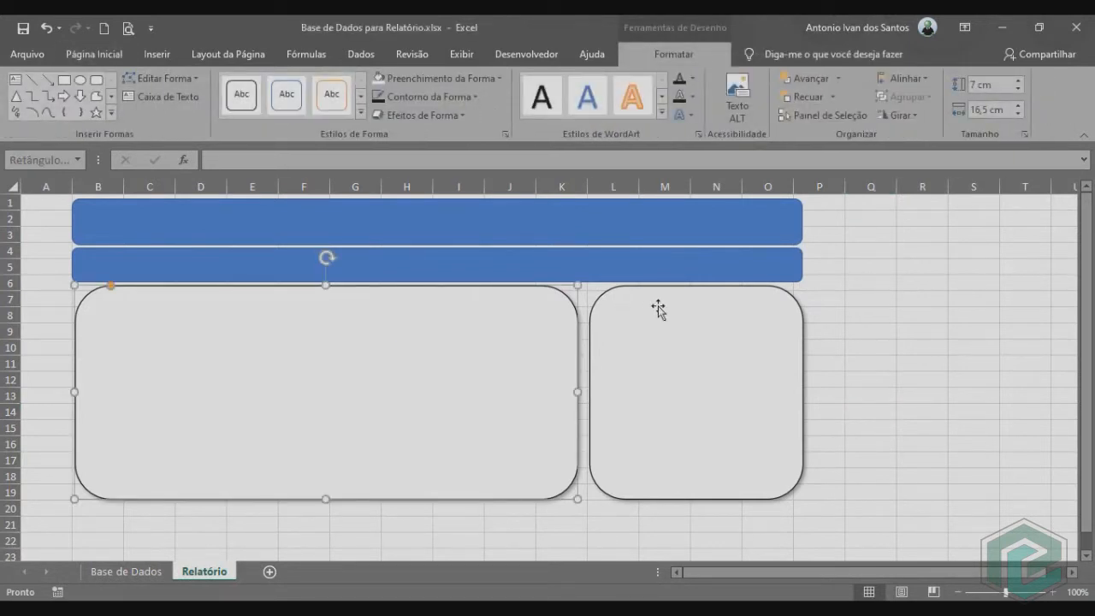
scroll(656, 311, down, 1)
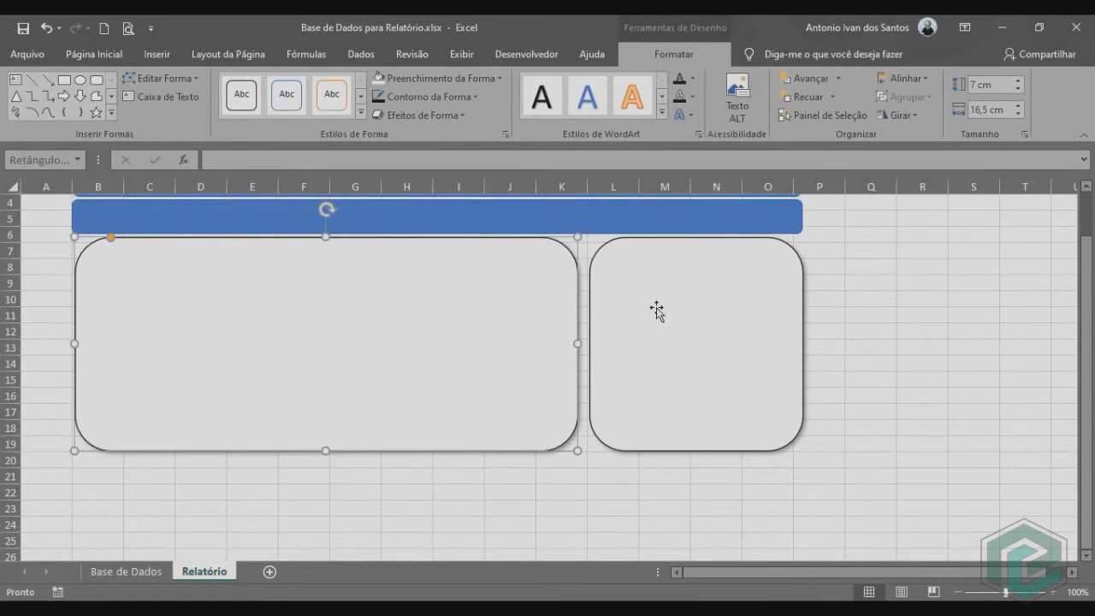
key(ctrl+d)
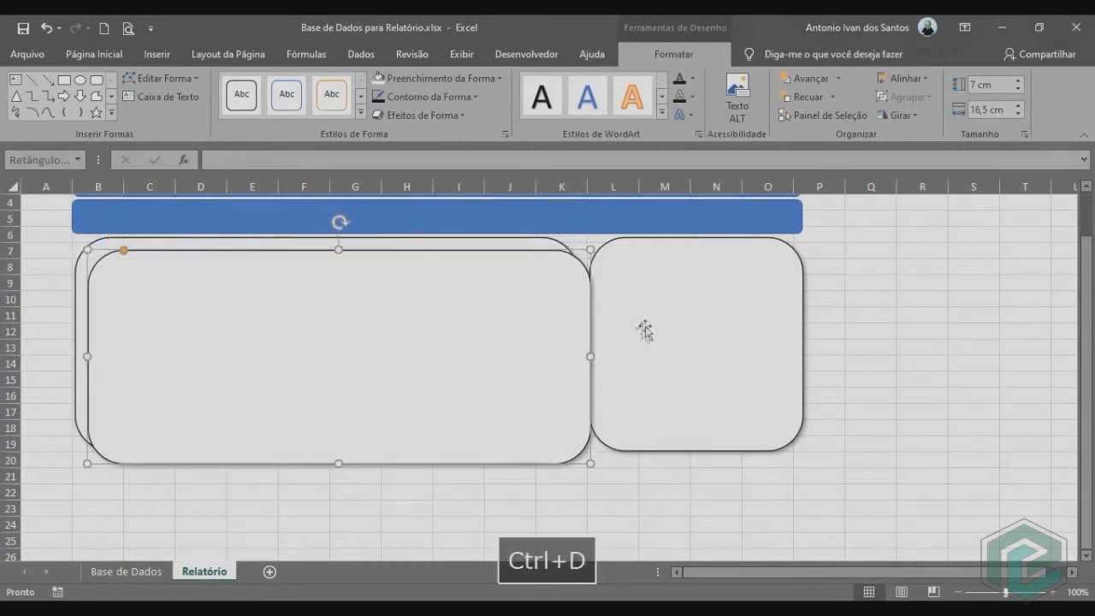
drag(521, 305, 518, 403)
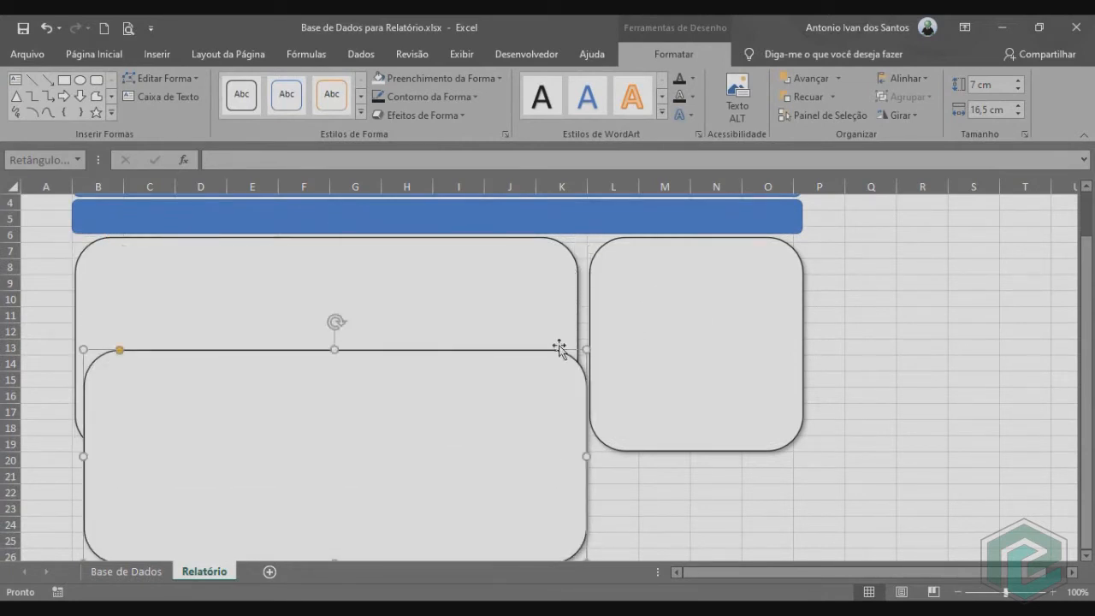
scroll(560, 347, down, 2)
drag(498, 324, 493, 423)
triple_click(993, 110)
text(24)
key(Return)
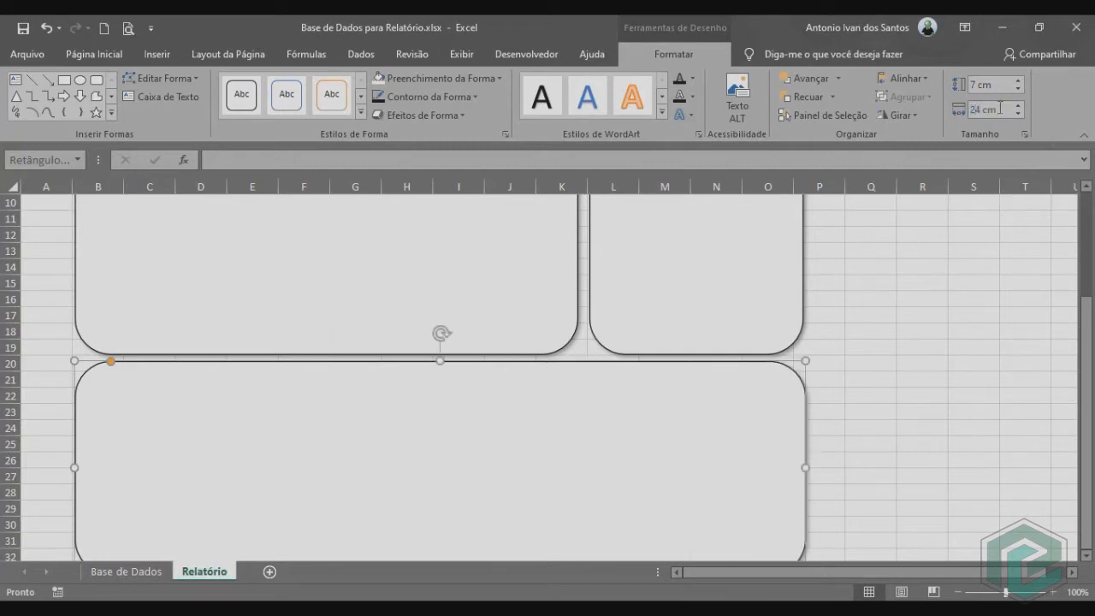
click(965, 329)
Draw a rectangle with rounded top corners, about 16,4 cm wide, across the top edge of the 16,5 cm panel.
scroll(918, 393, up, 2)
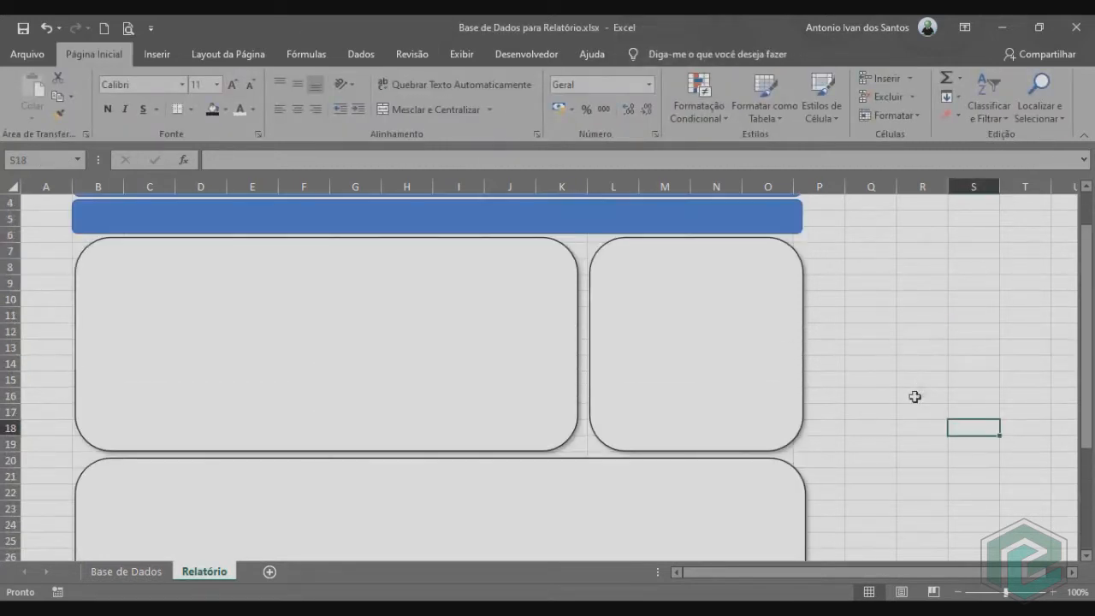
scroll(919, 394, up, 1)
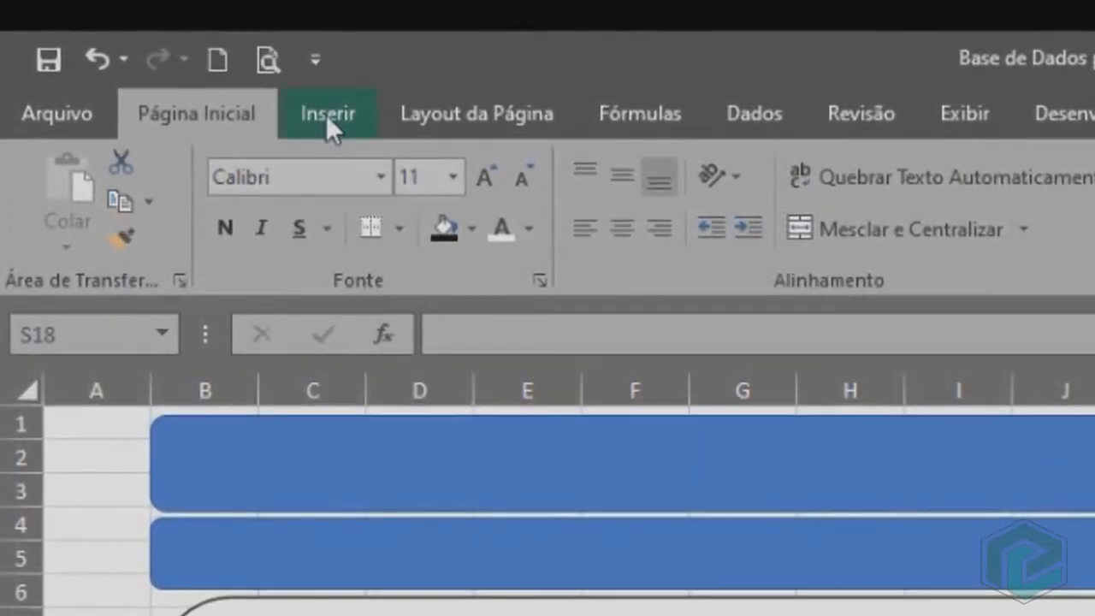
click(295, 104)
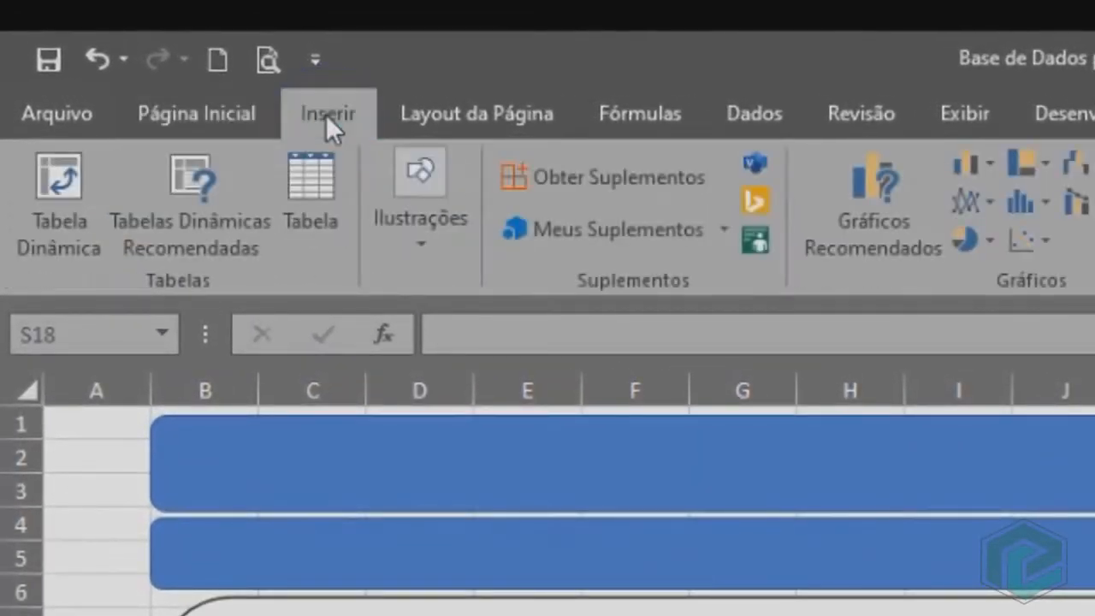
click(384, 190)
click(483, 321)
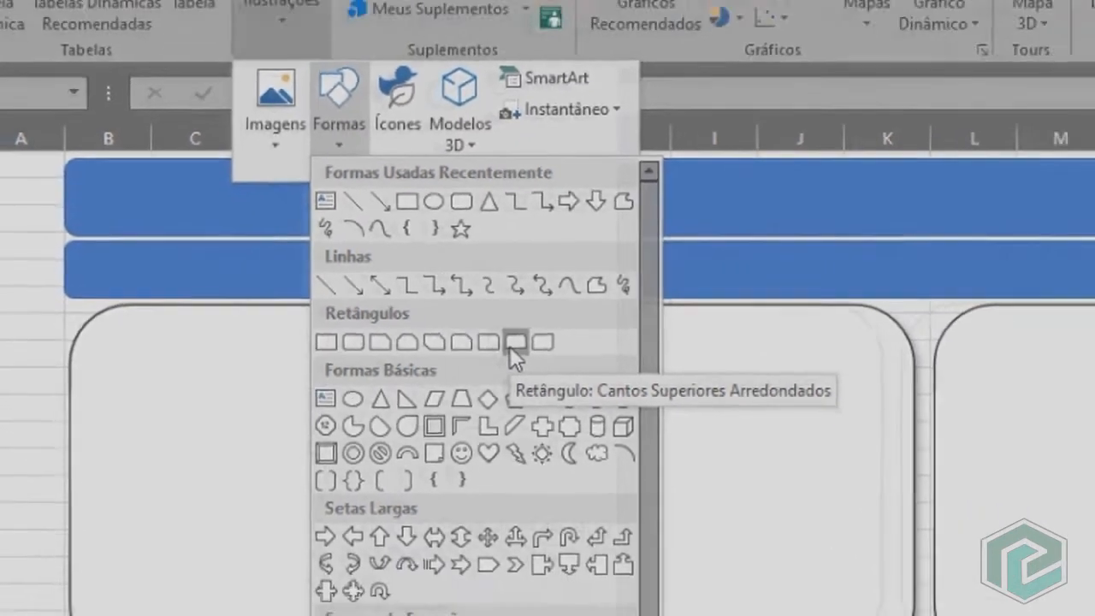
click(617, 366)
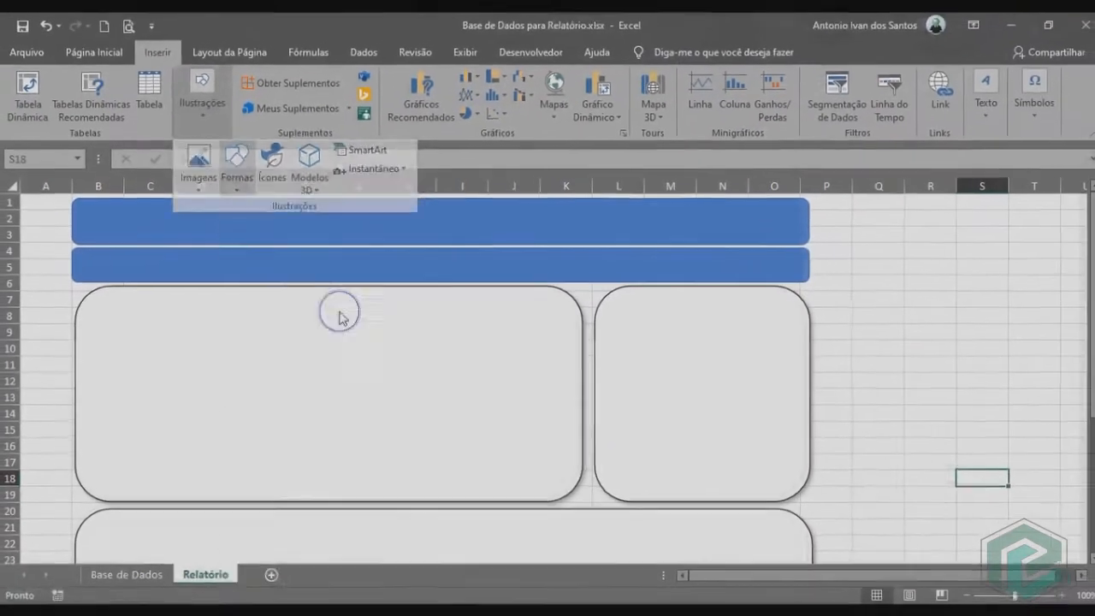
drag(78, 292, 578, 325)
Set the new header strip to 1 cm high and 16,5 cm wide.
click(991, 85)
text(1)
key(Return)
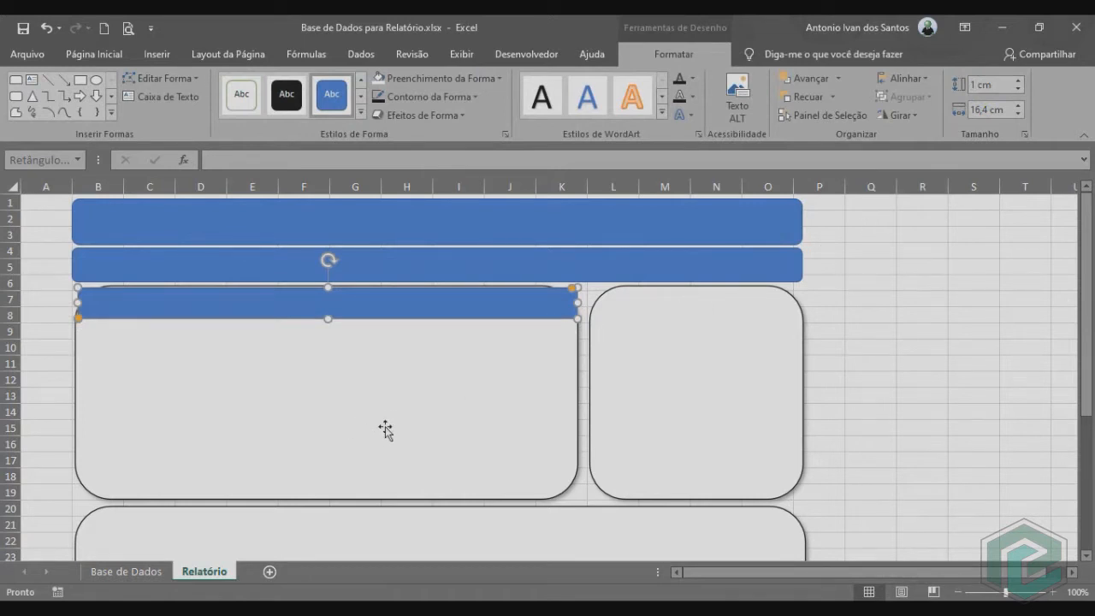
click(991, 111)
text(1)
key(Return)
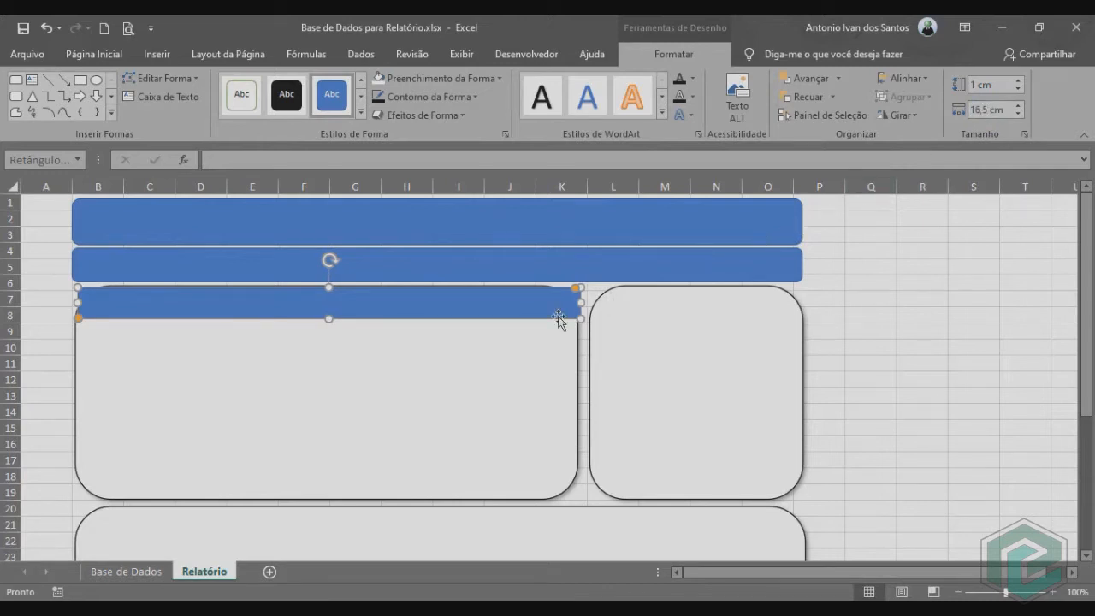
Nudge the header strip until its side and top edges line up with the wide panel.
key(Left)
key(Left)
key(Left)
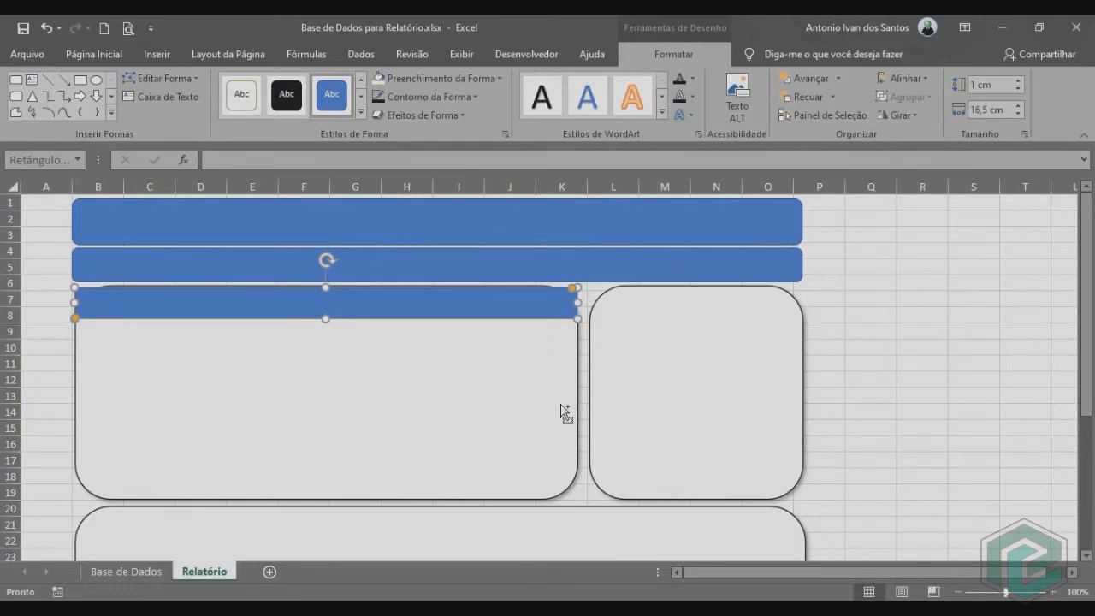
scroll(565, 413, up, 4)
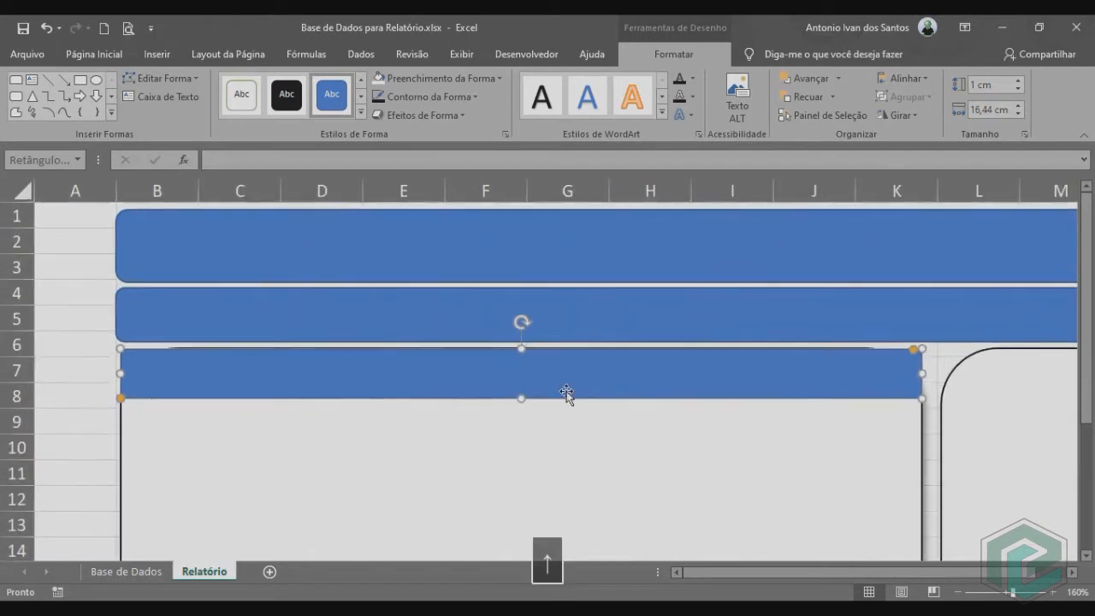
key(Up)
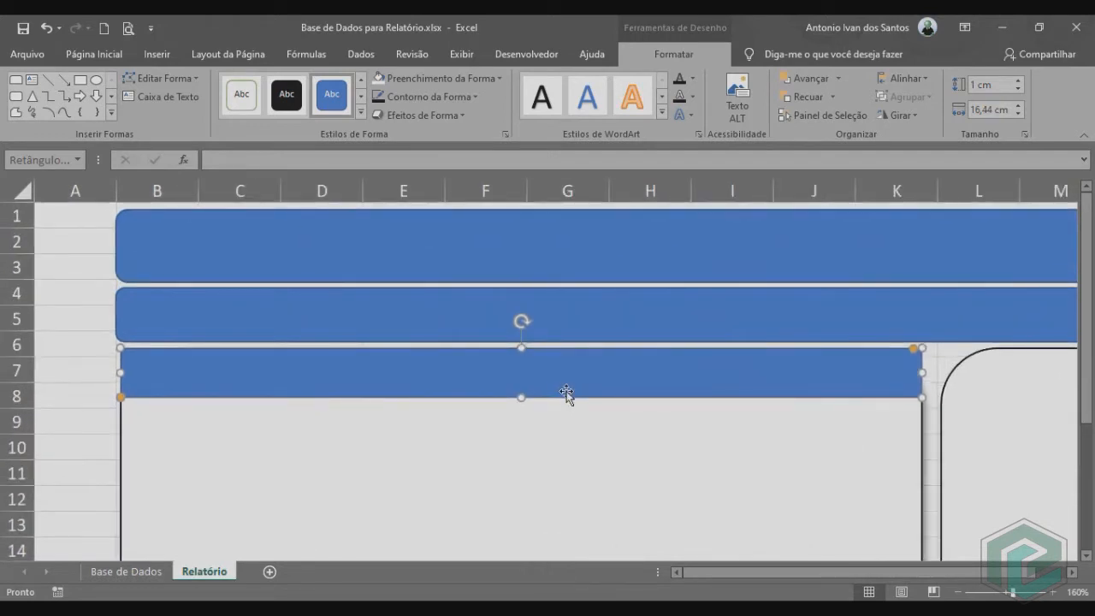
Increase the rounding of the header strip's top corners to follow the panel's curved corners.
scroll(616, 392, up, 4)
drag(839, 573, 958, 572)
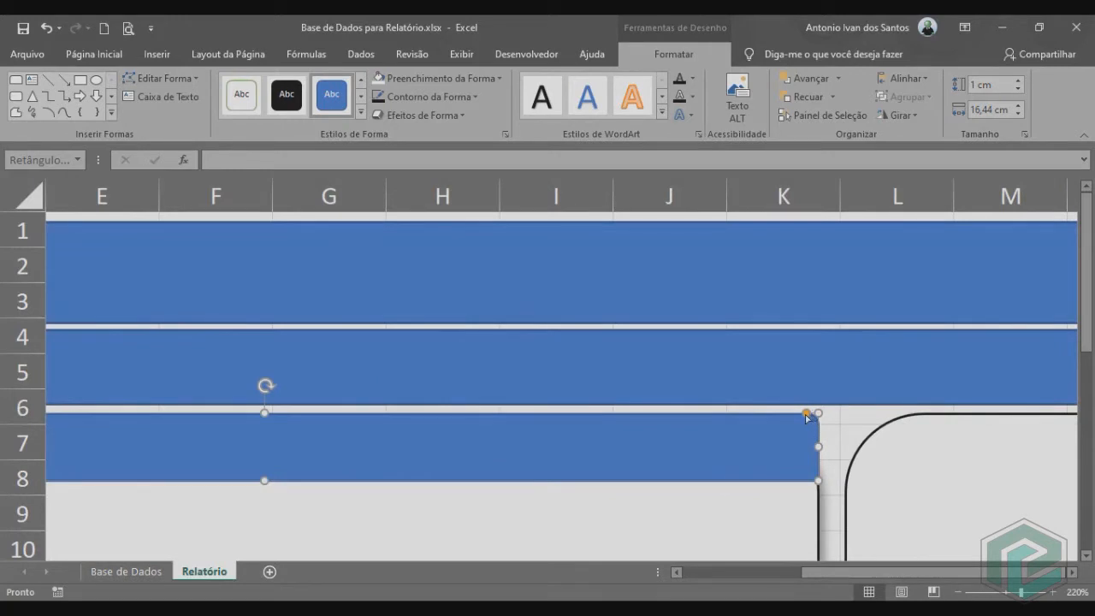
drag(807, 416, 779, 419)
scroll(708, 442, down, 1)
scroll(379, 335, down, 5)
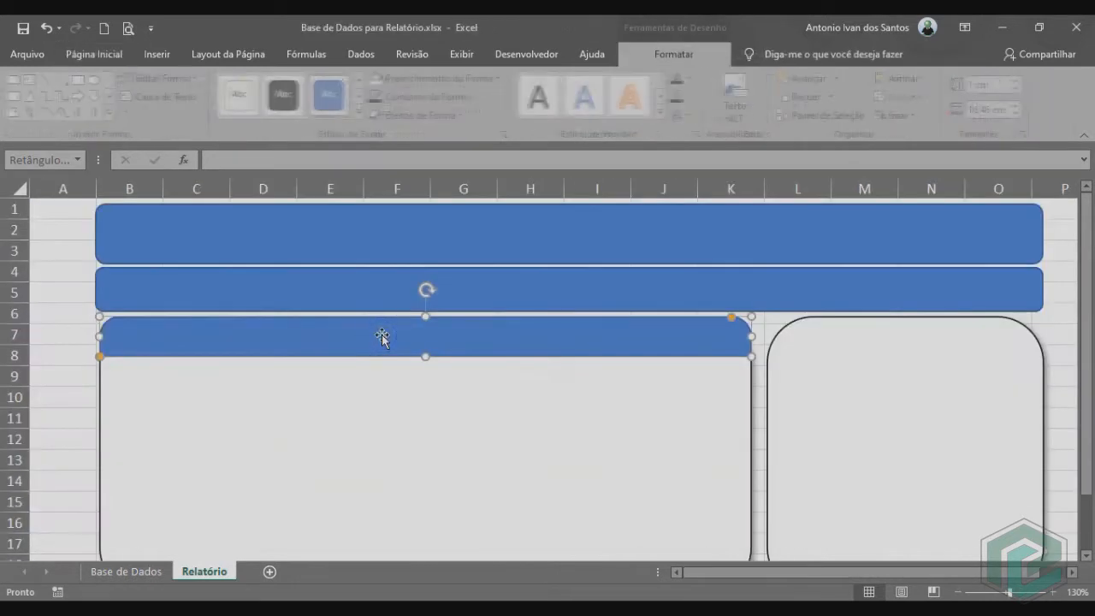
Duplicate the header strip, set the copy's width to 7 cm and place it on top of the 7 cm square panel.
key(ctrl+d)
drag(491, 357, 768, 342)
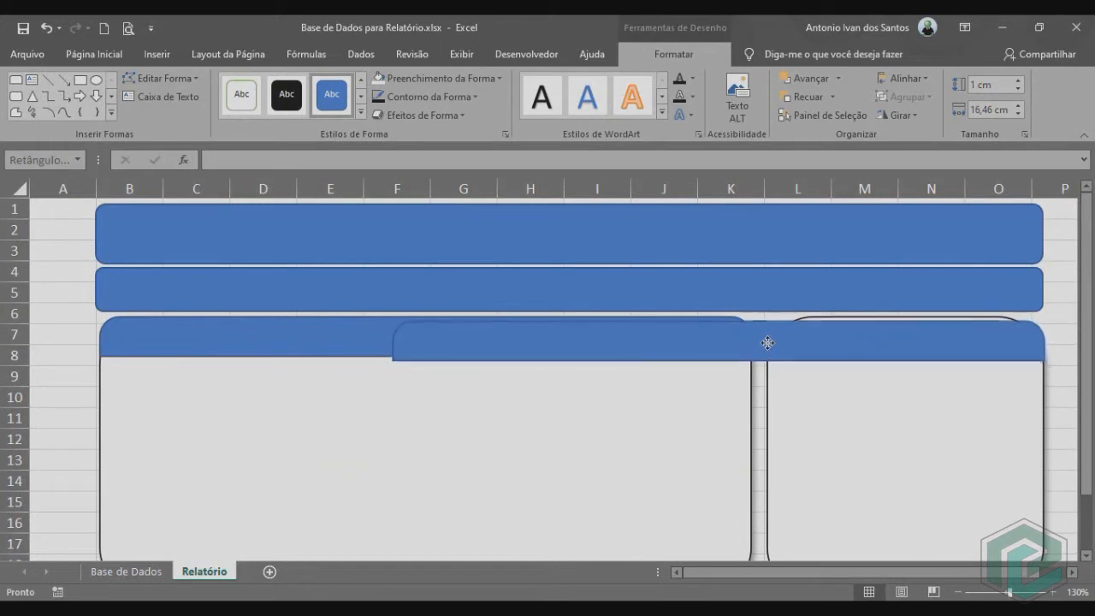
click(986, 105)
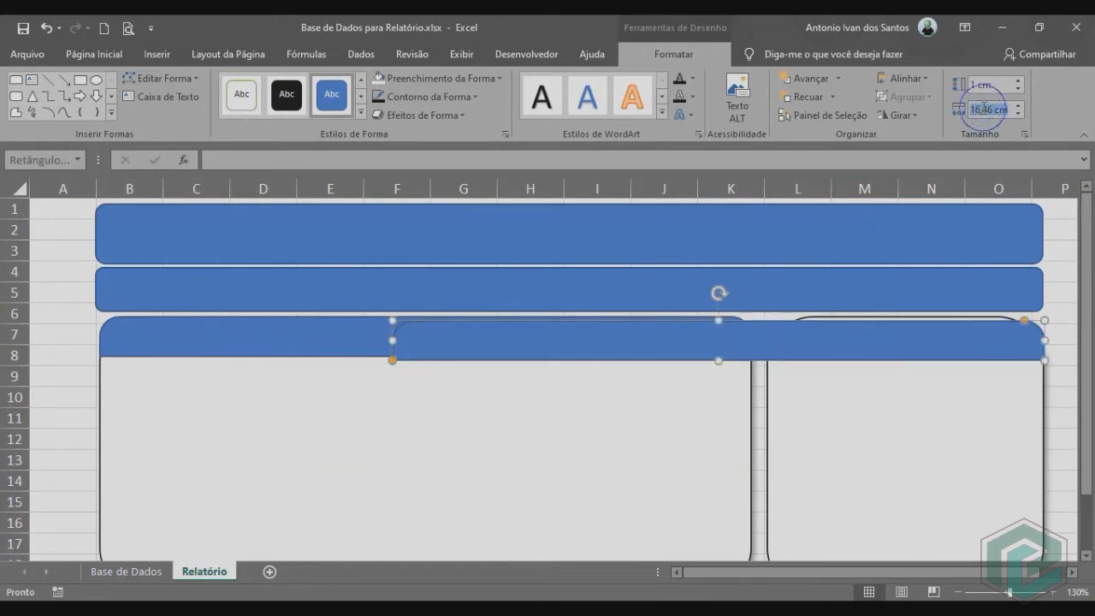
text(7)
key(Return)
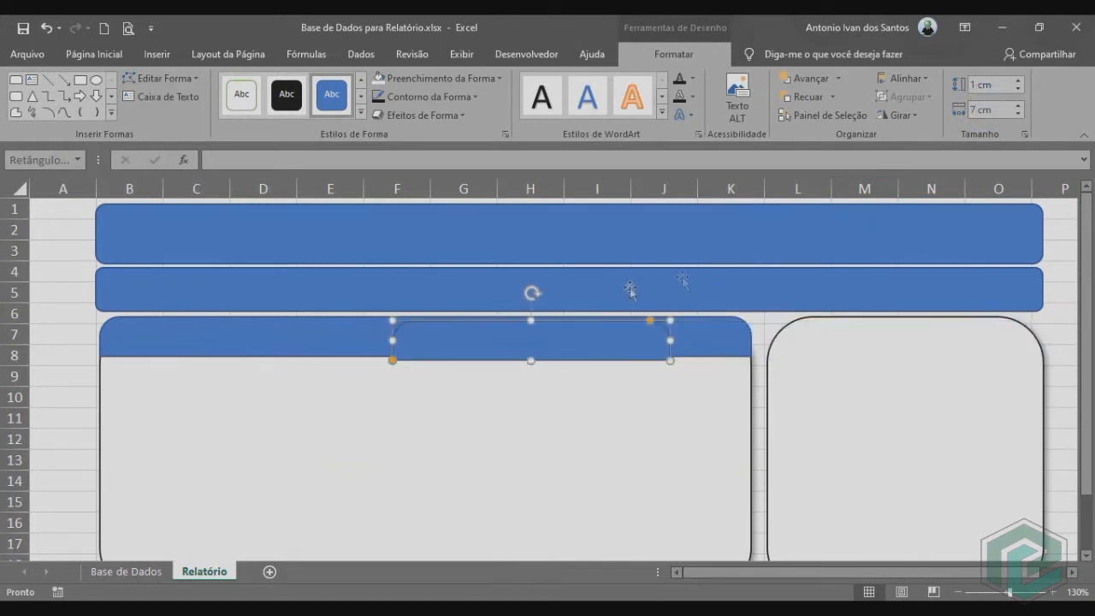
drag(534, 352, 912, 343)
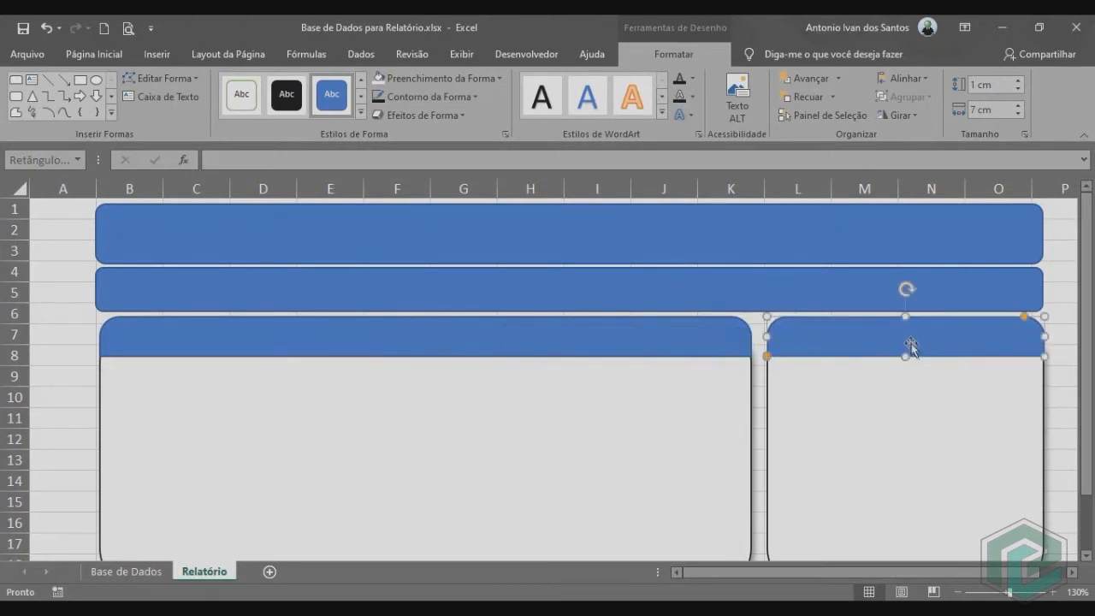
click(1058, 384)
Fine-tune the position of the 7 cm header strip against the square panel's edges.
scroll(1052, 406, down, 2)
scroll(1052, 406, up, 1)
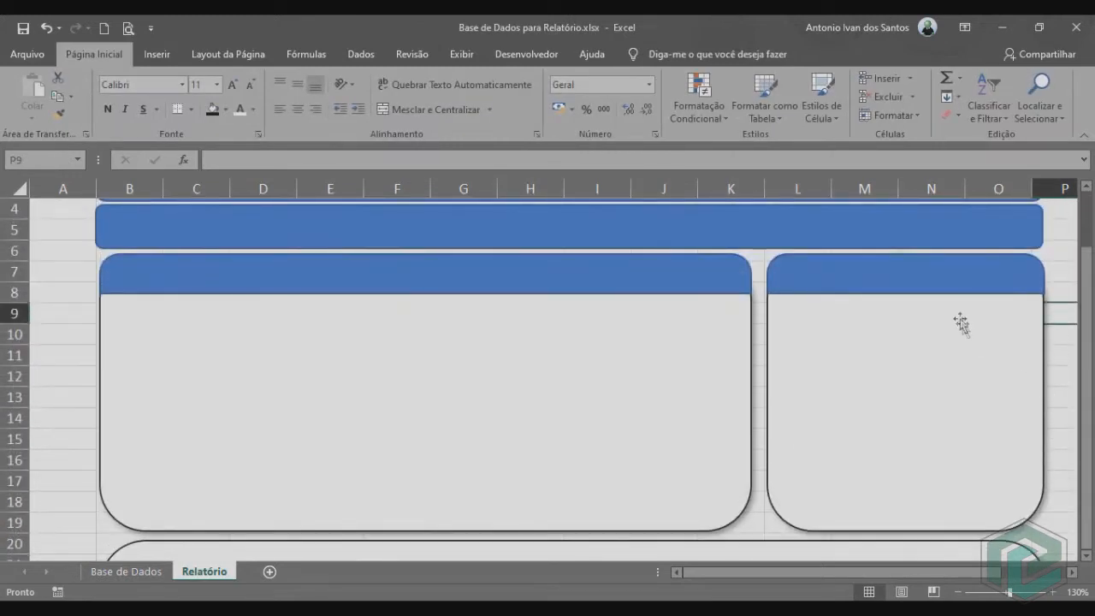
click(936, 277)
key(Down)
key(Up)
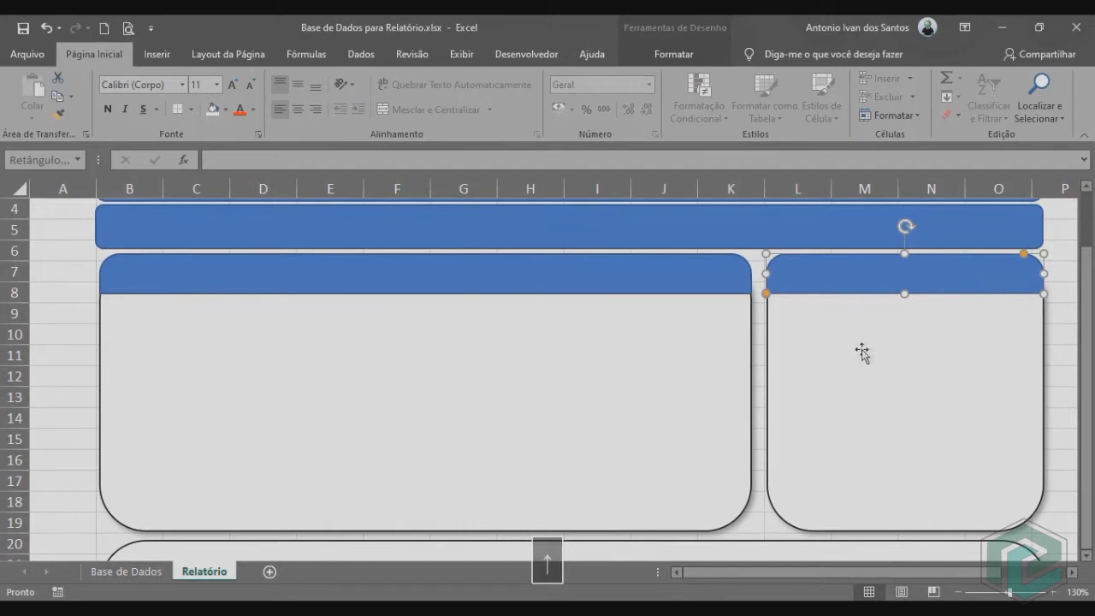
Duplicate the wide panel's blue header strip, move the copy down and set its width to 24 cm.
click(756, 357)
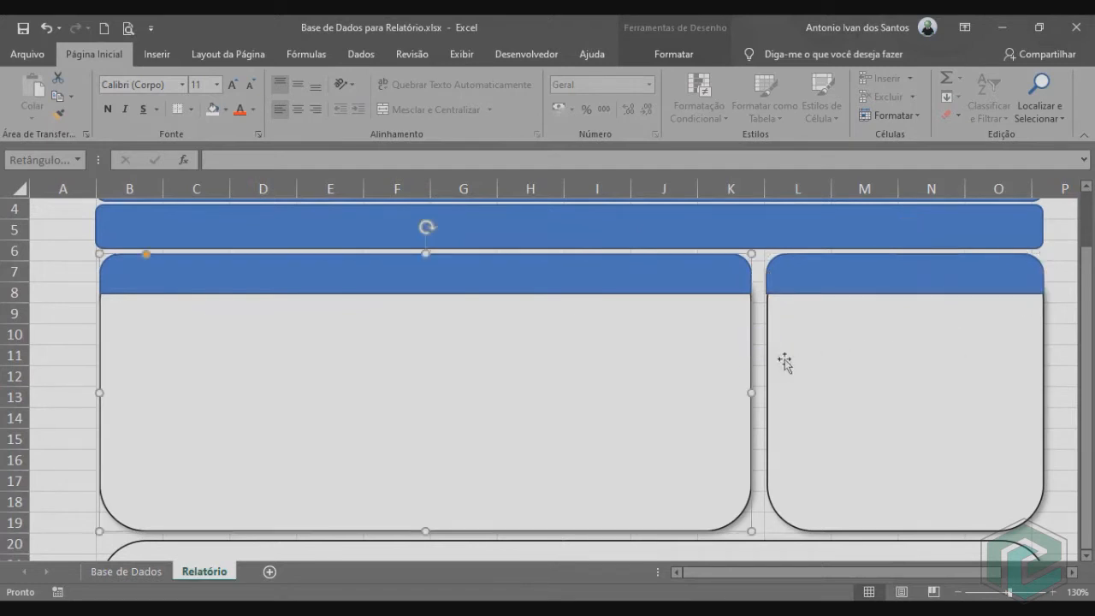
click(469, 280)
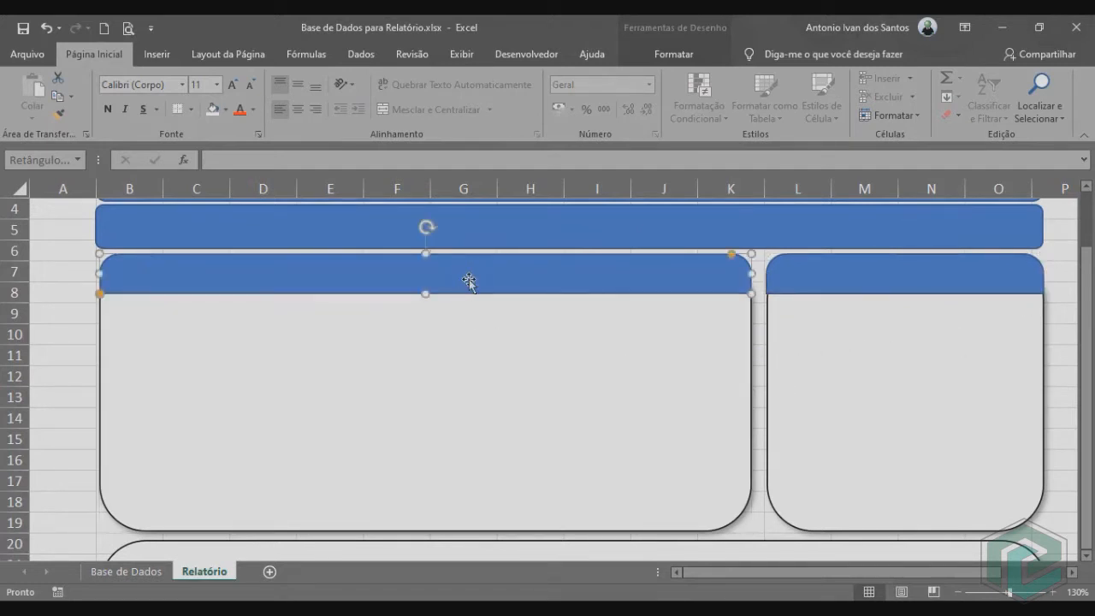
key(ctrl+d)
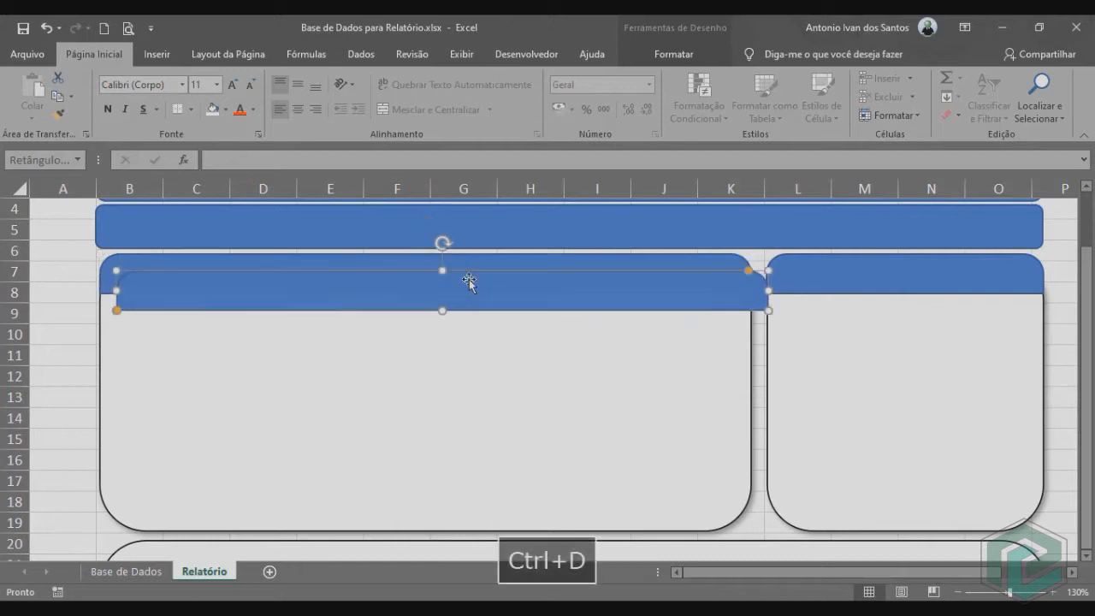
scroll(466, 282, down, 1)
drag(478, 227, 468, 398)
click(673, 54)
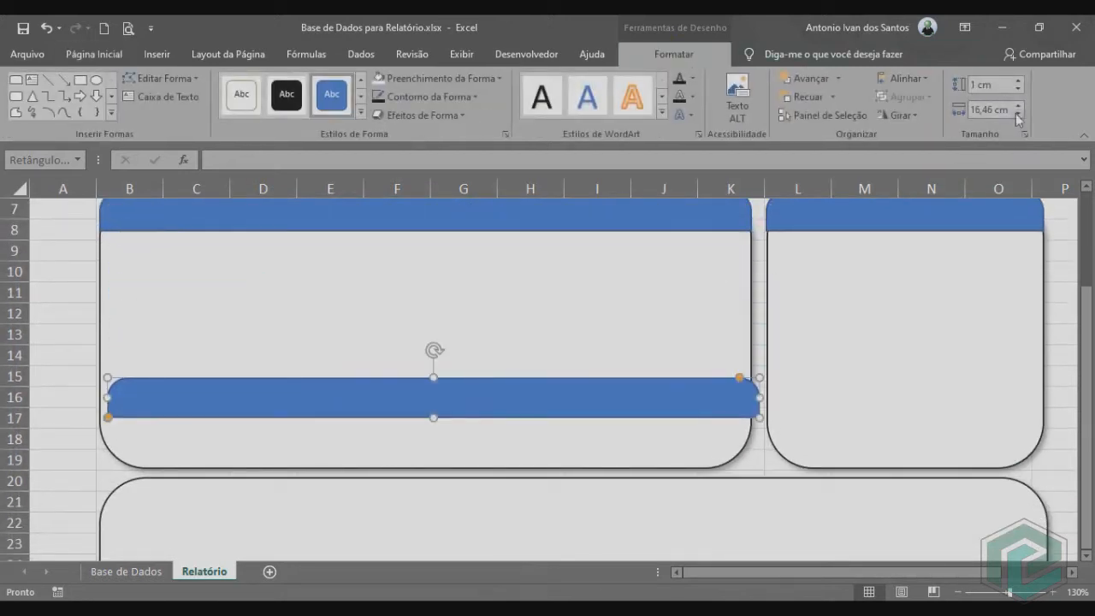
click(995, 110)
text(24)
key(Return)
Place the 24 cm header strip along the upper edge of the full-width panel that starts at row 20.
scroll(910, 237, down, 2)
drag(742, 281, 738, 374)
click(1061, 313)
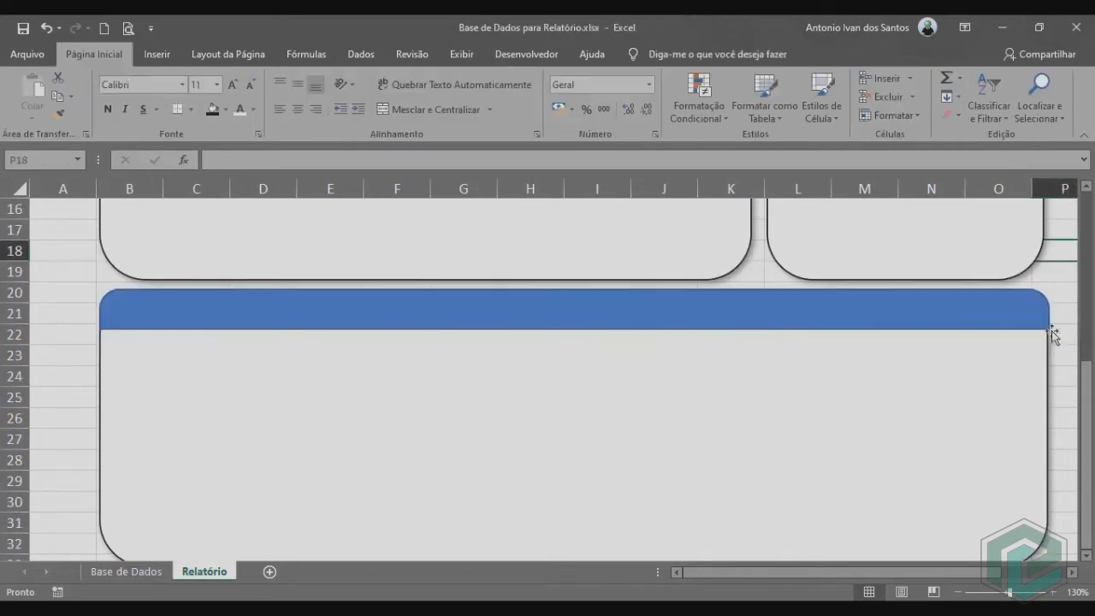
Add the text "Desempenho do Colaborador" inside the title bar across rows 1 to 3.
scroll(1052, 343, up, 5)
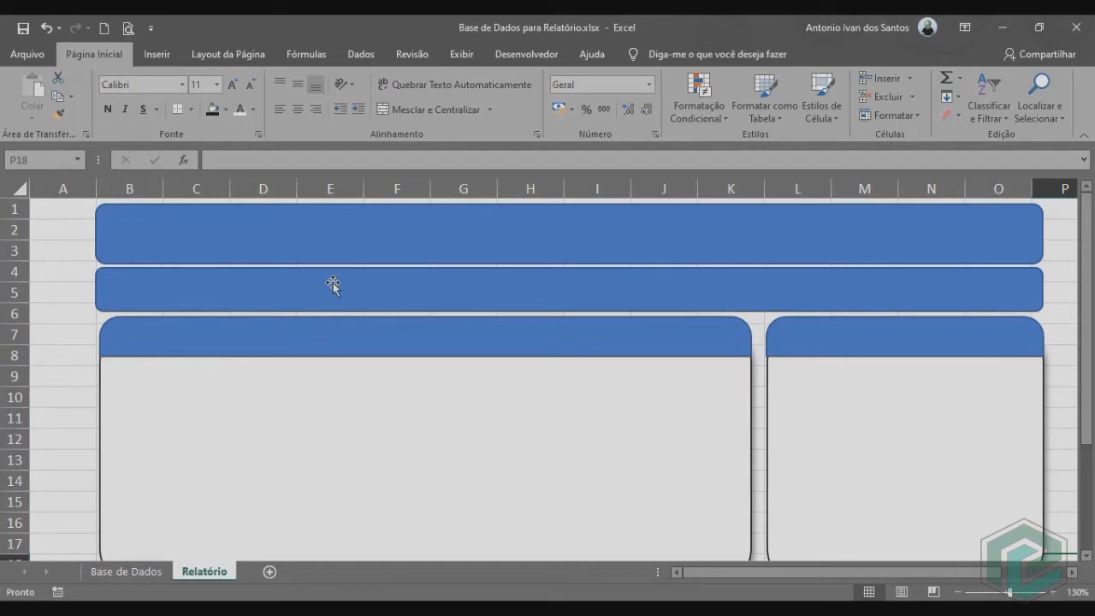
click(191, 237)
right_click(196, 226)
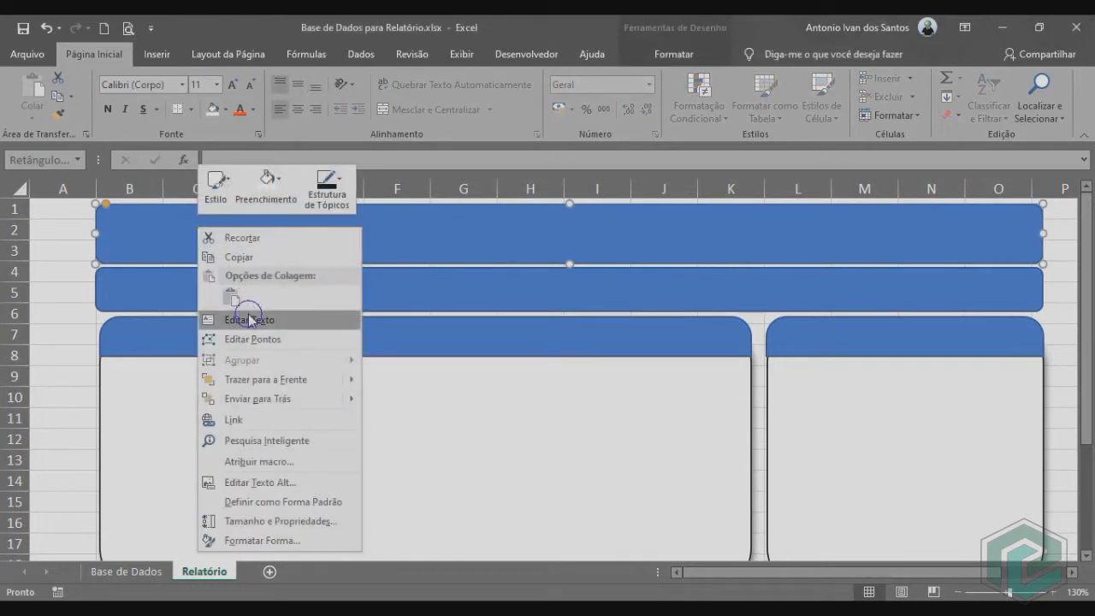
click(248, 318)
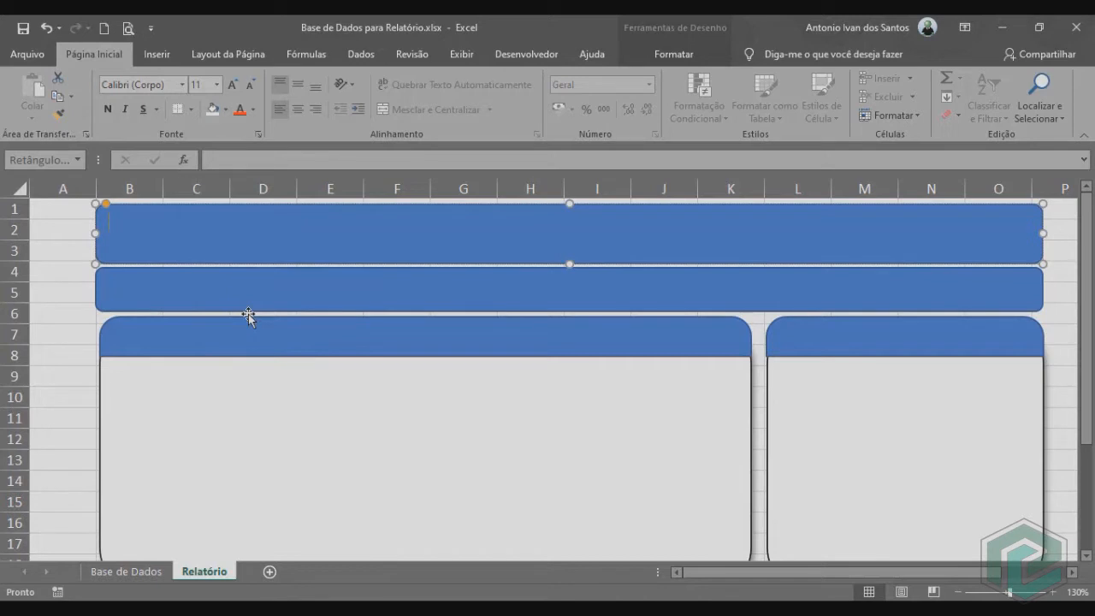
text(Desempenho do Colaborador)
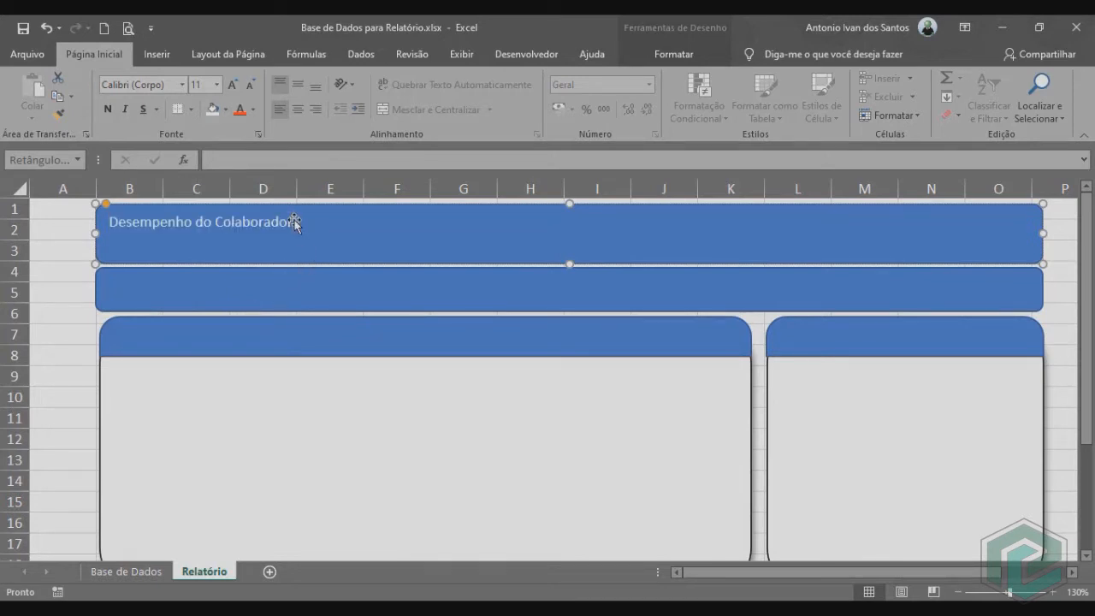
Format the "Desempenho do Colaborador" title as bold Lato at size 24.
drag(292, 220, 109, 222)
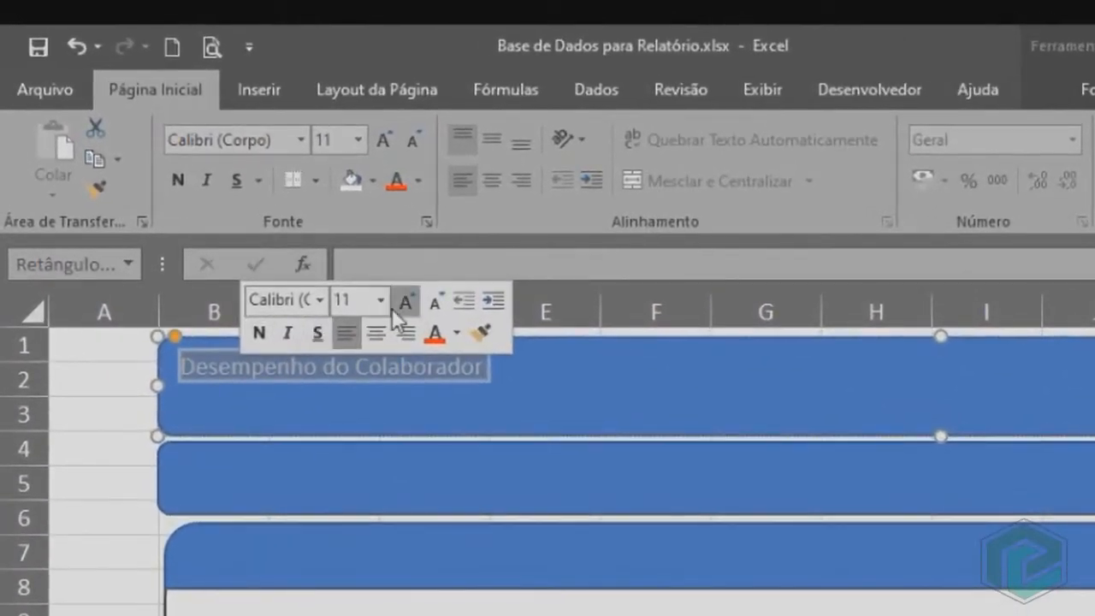
click(215, 183)
text(24)
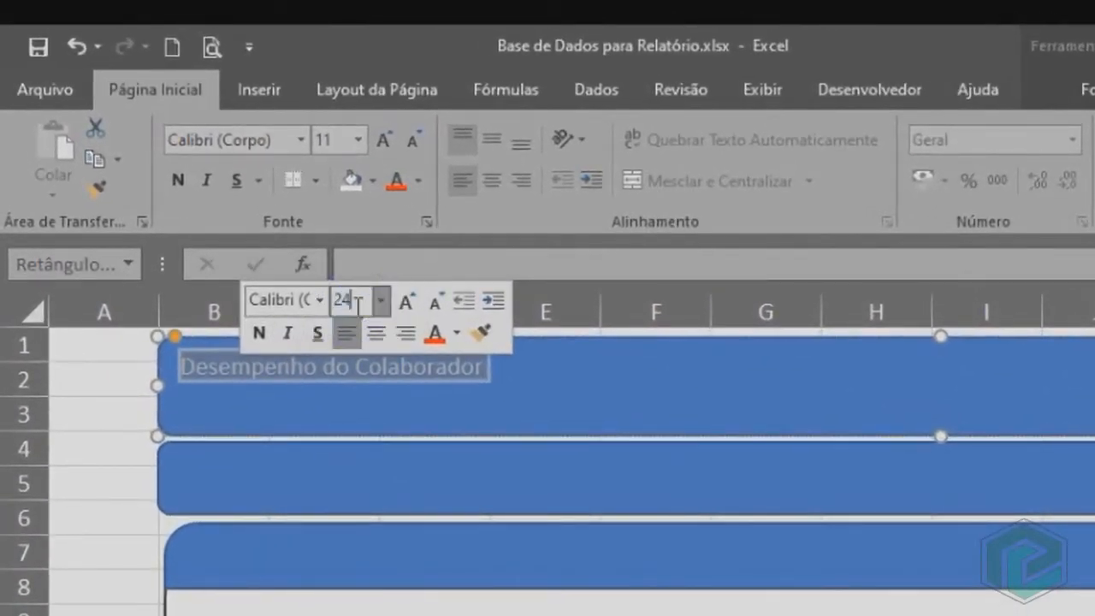
key(Return)
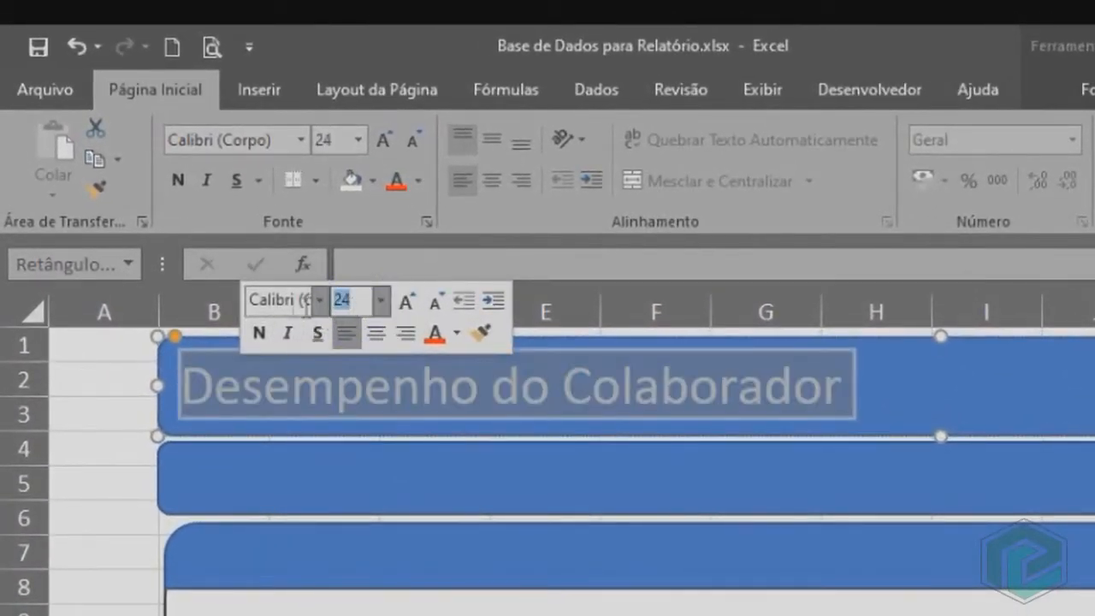
click(272, 303)
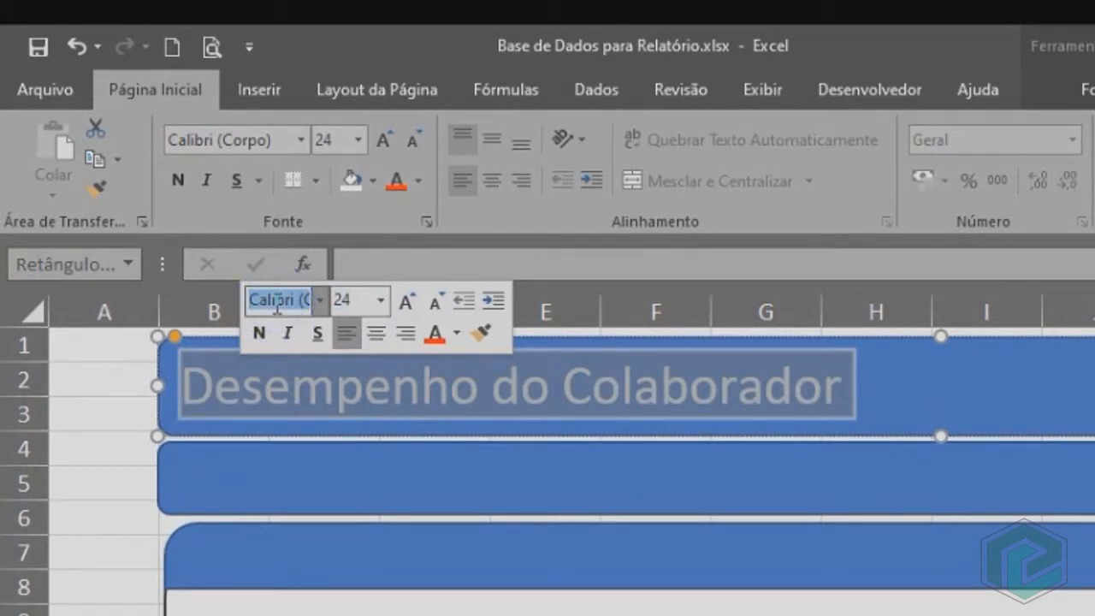
text(Lato)
key(Return)
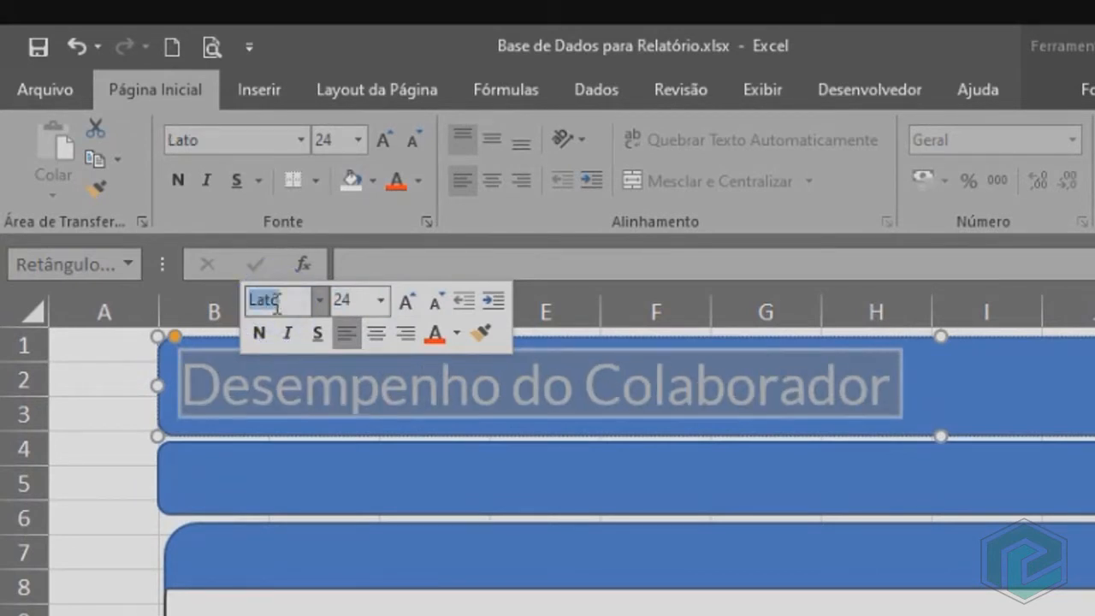
click(259, 334)
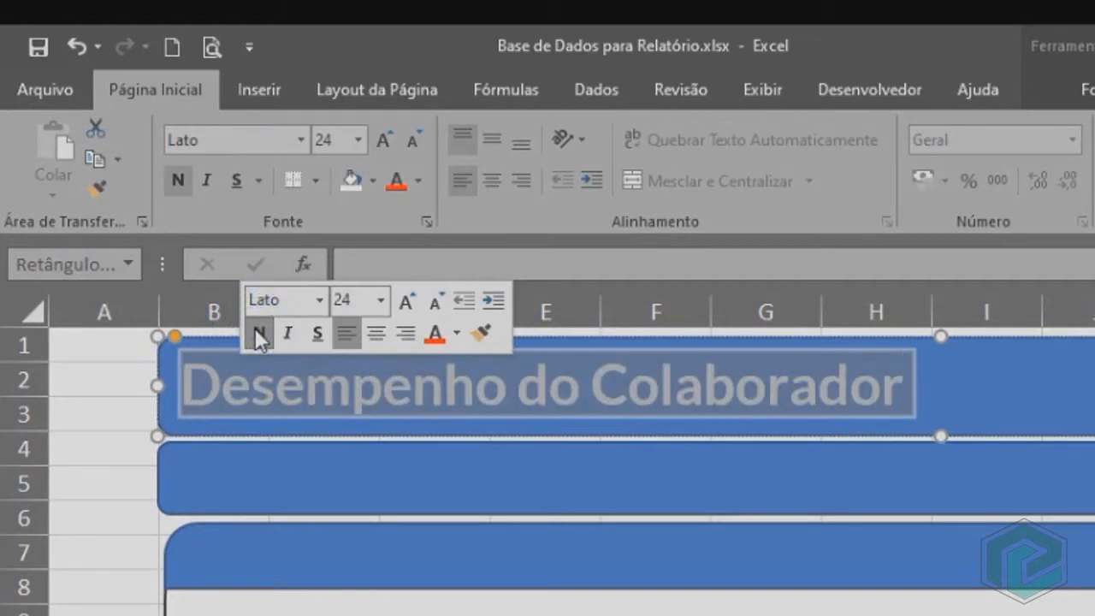
click(939, 374)
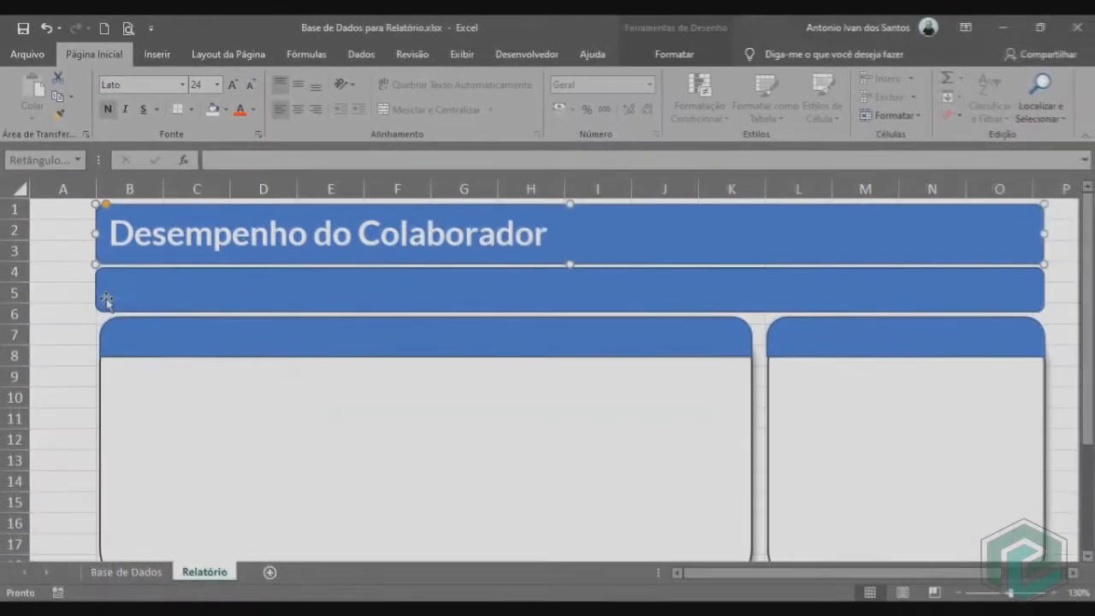
Insert a text box reading "Escolha o Mês:" and place it at the start of the second blue bar.
click(116, 295)
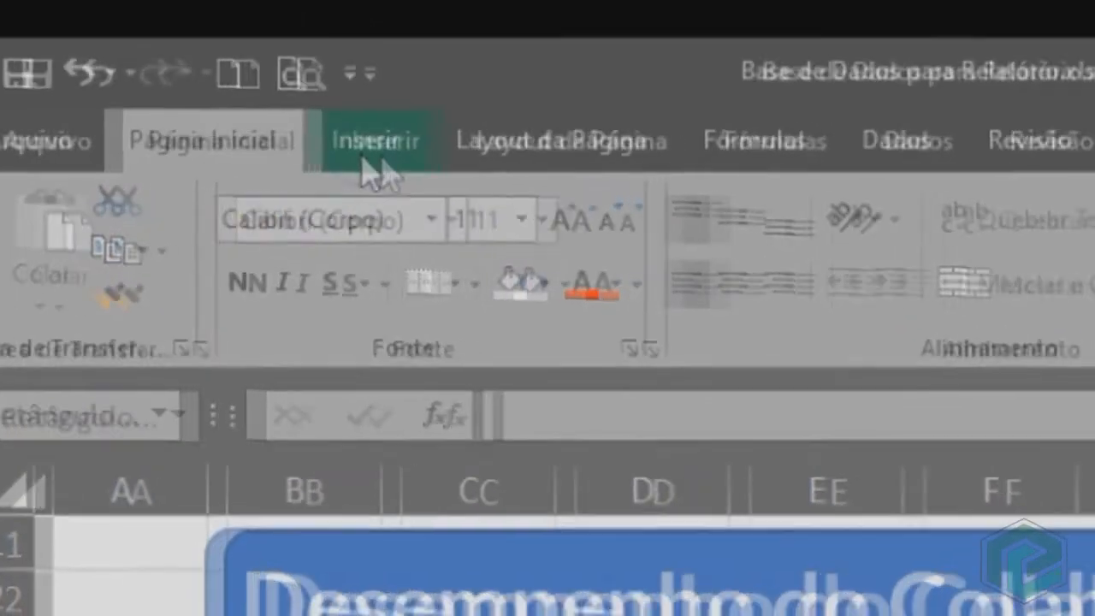
click(376, 162)
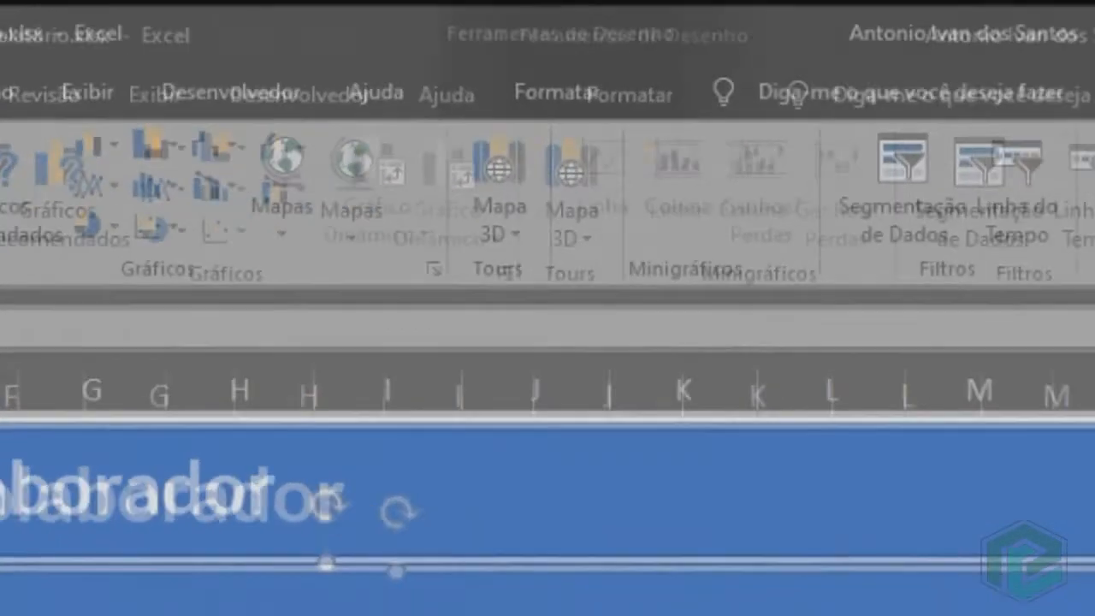
click(817, 173)
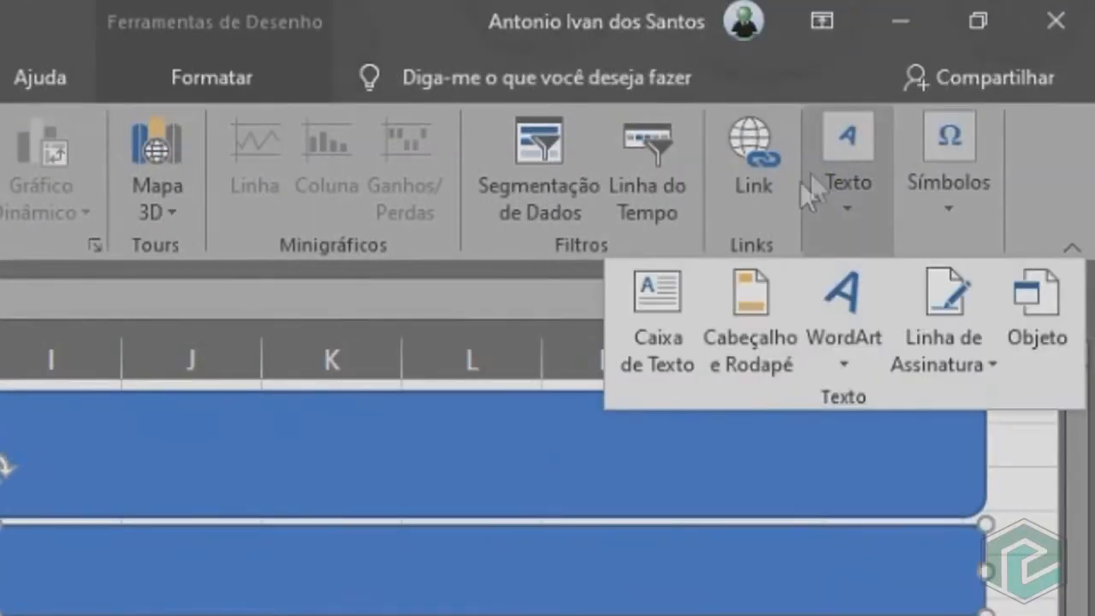
click(679, 308)
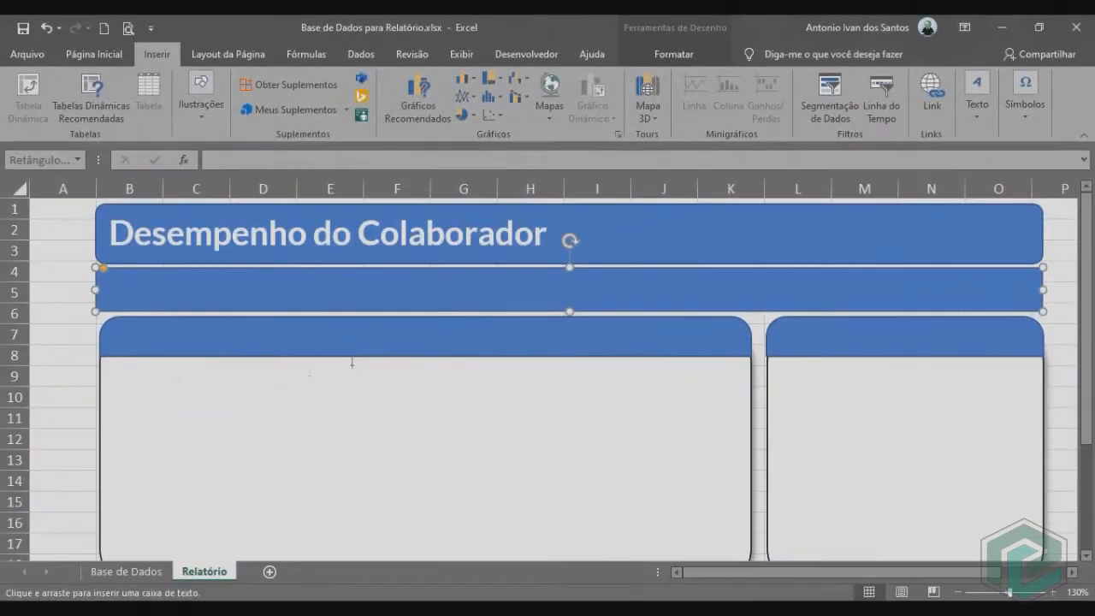
click(55, 332)
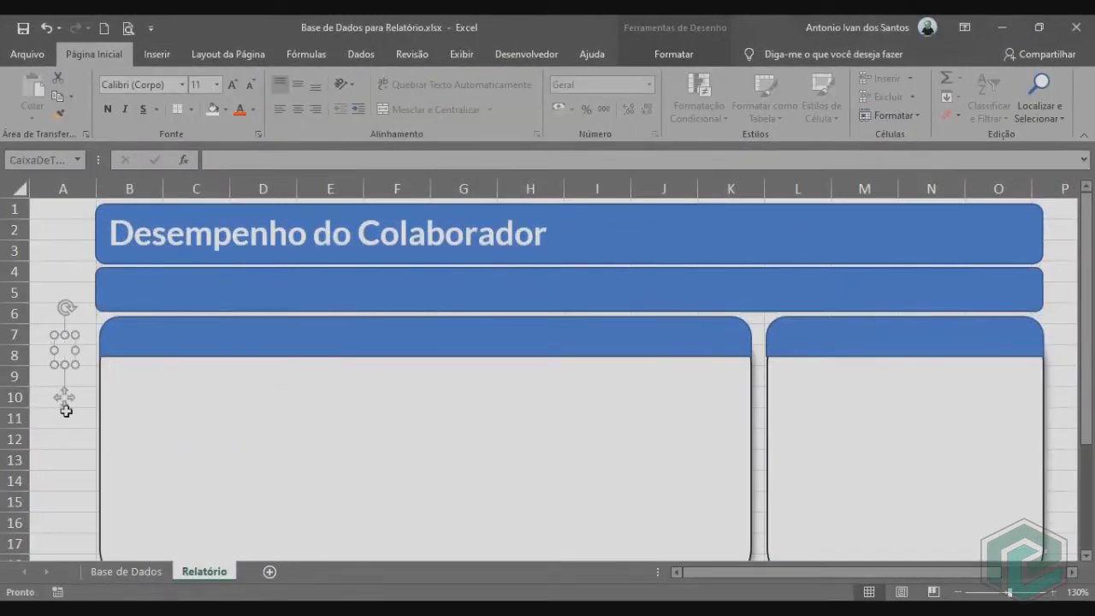
text(Escolha o Mês:)
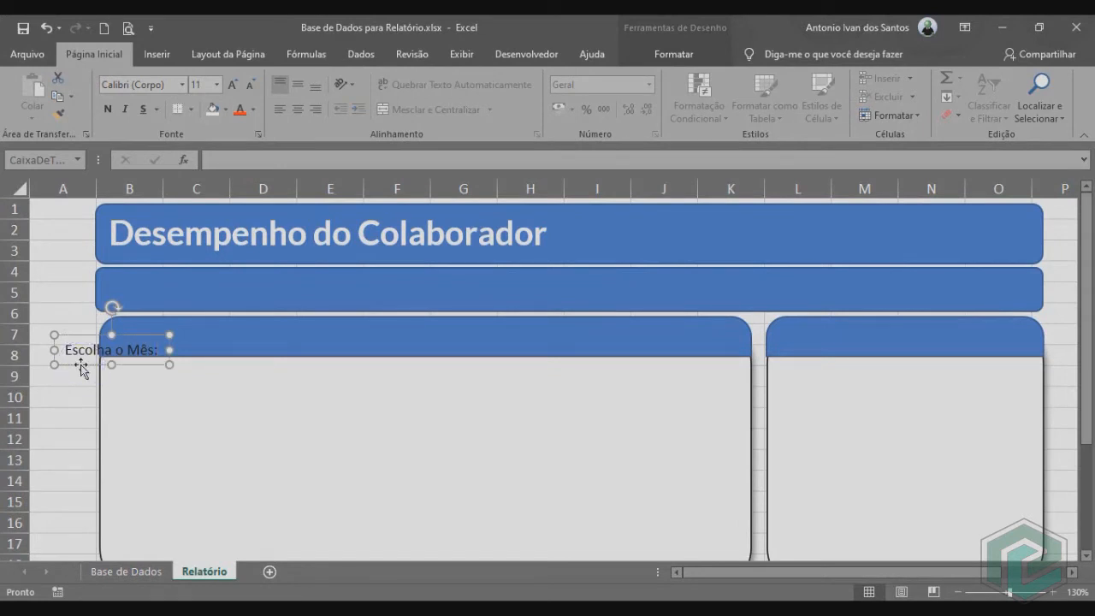
drag(81, 368, 123, 303)
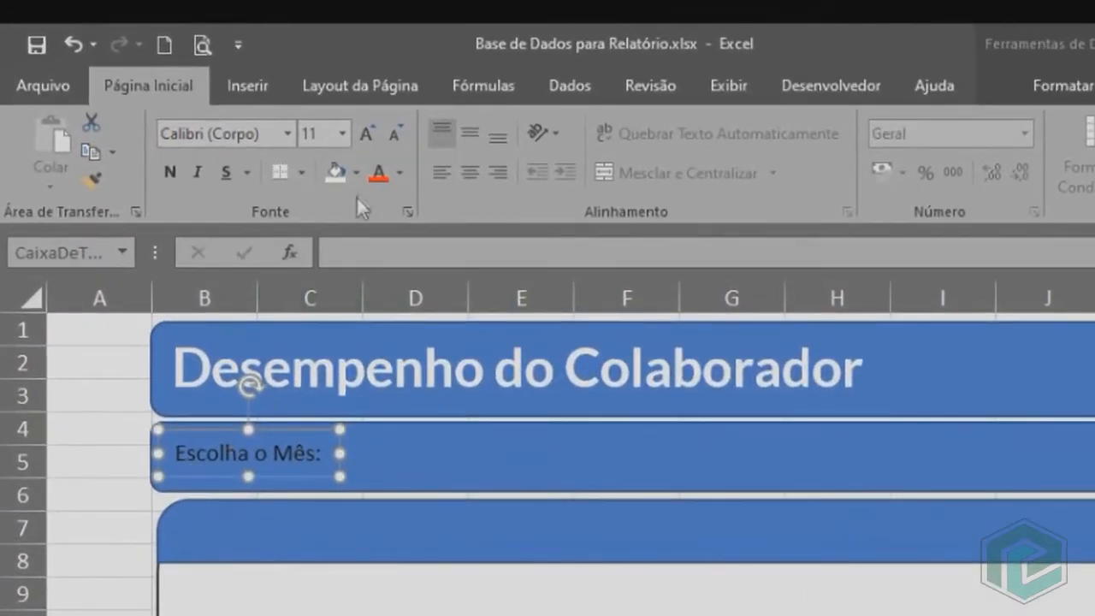
Enlarge the "Escolha o Mês:" label to size 24 and shift it up to fit within the second bar.
click(367, 135)
click(366, 135)
click(366, 134)
click(366, 134)
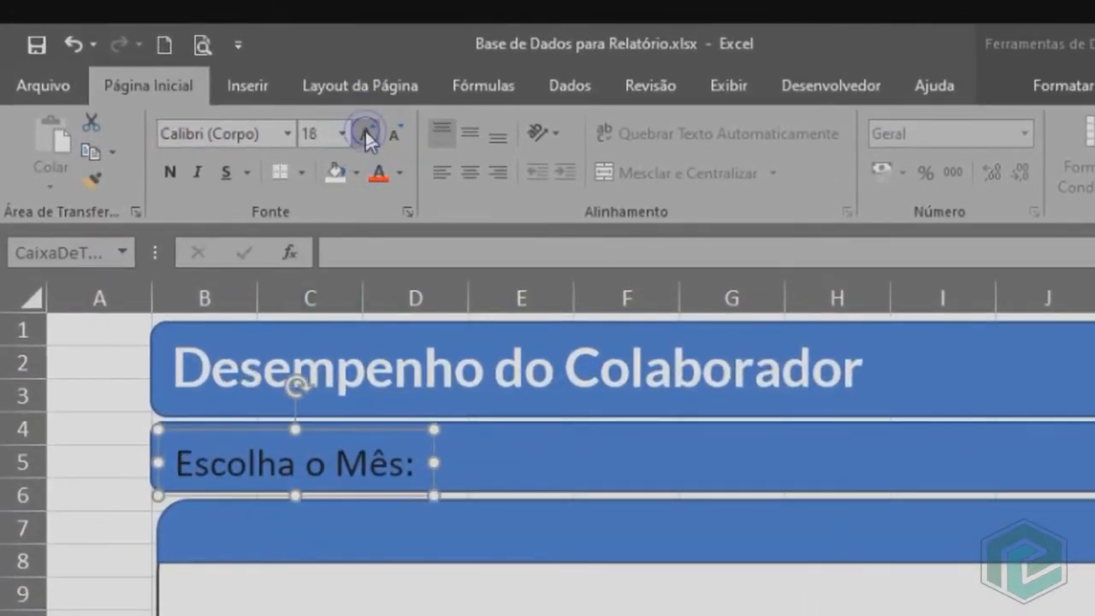
click(366, 134)
click(366, 134)
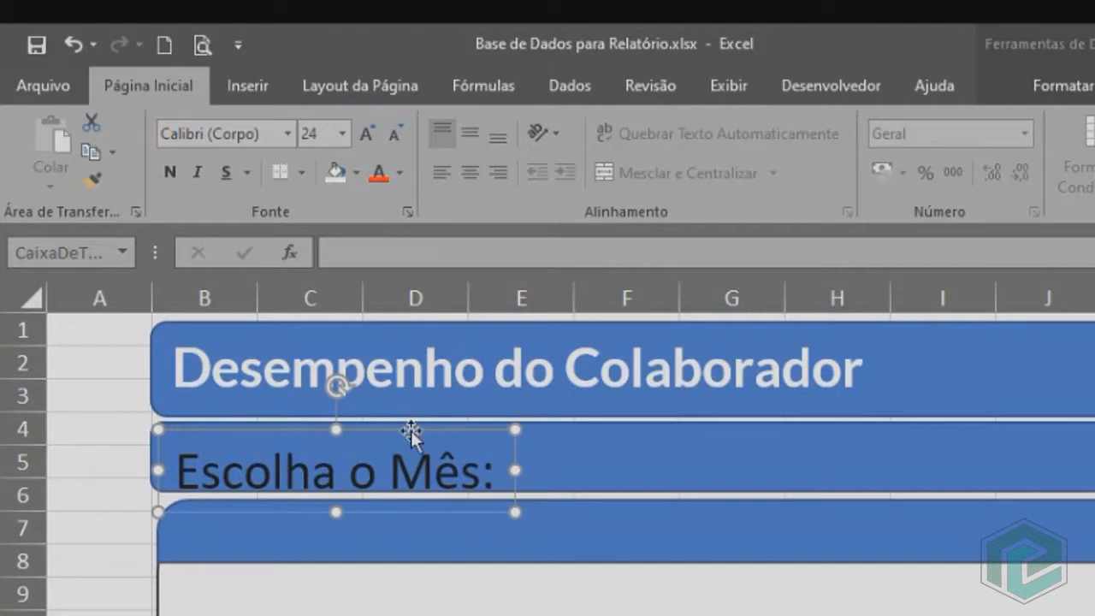
drag(411, 431, 410, 417)
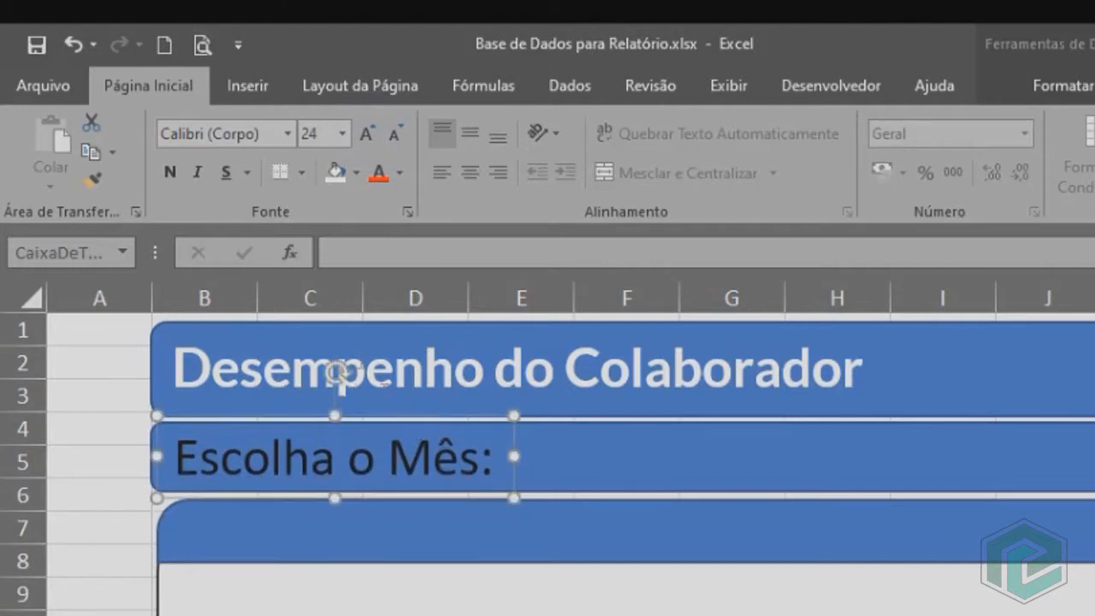
Set the "Escolha o Mês:" label in bold Lato with white text.
click(237, 137)
text(Lato)
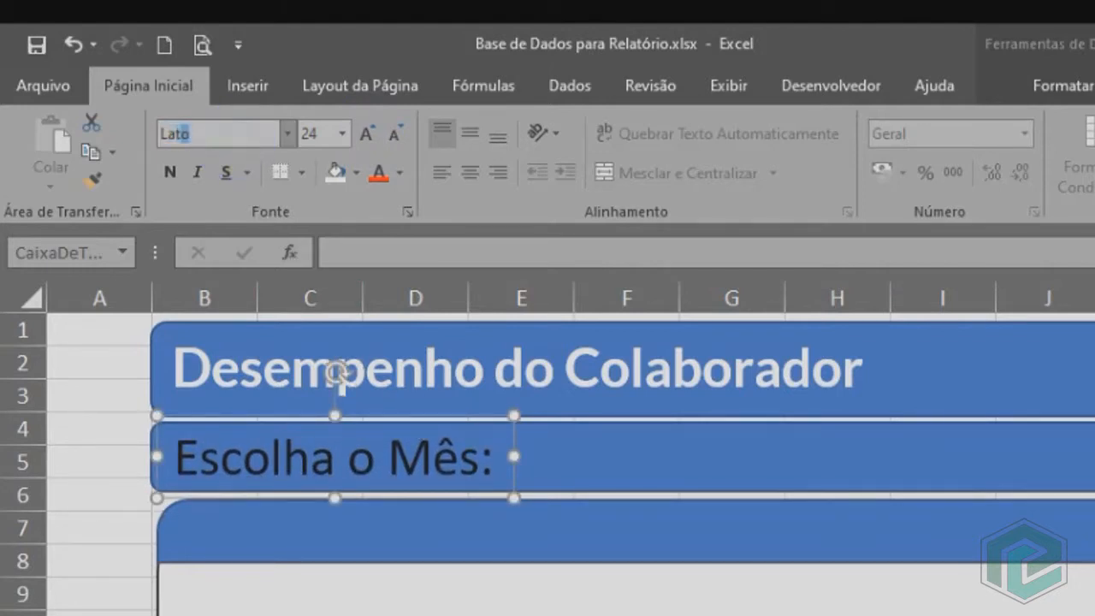
key(Return)
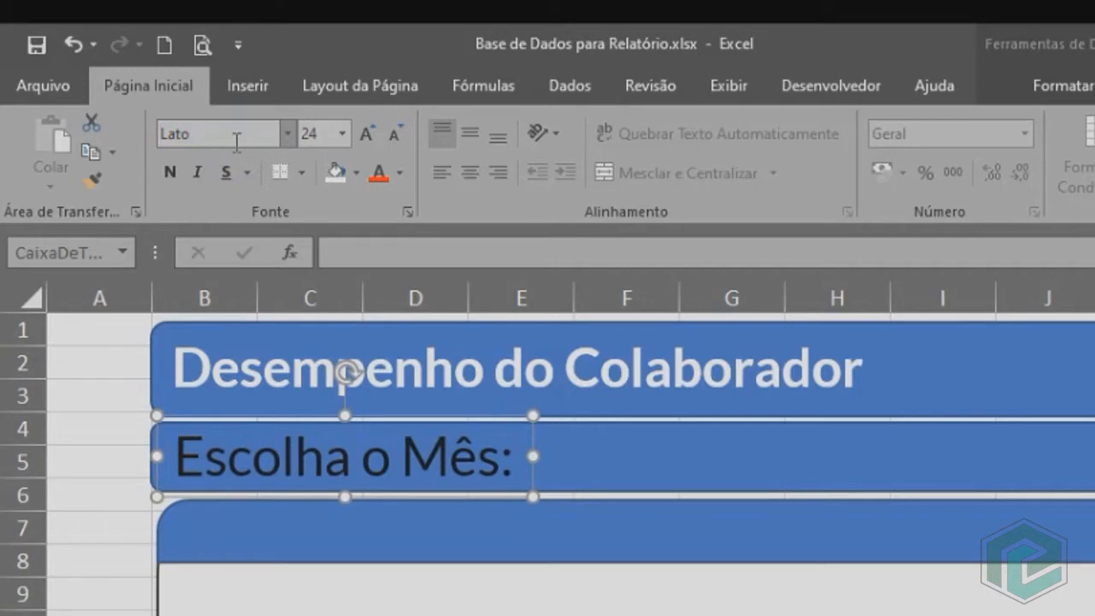
click(170, 172)
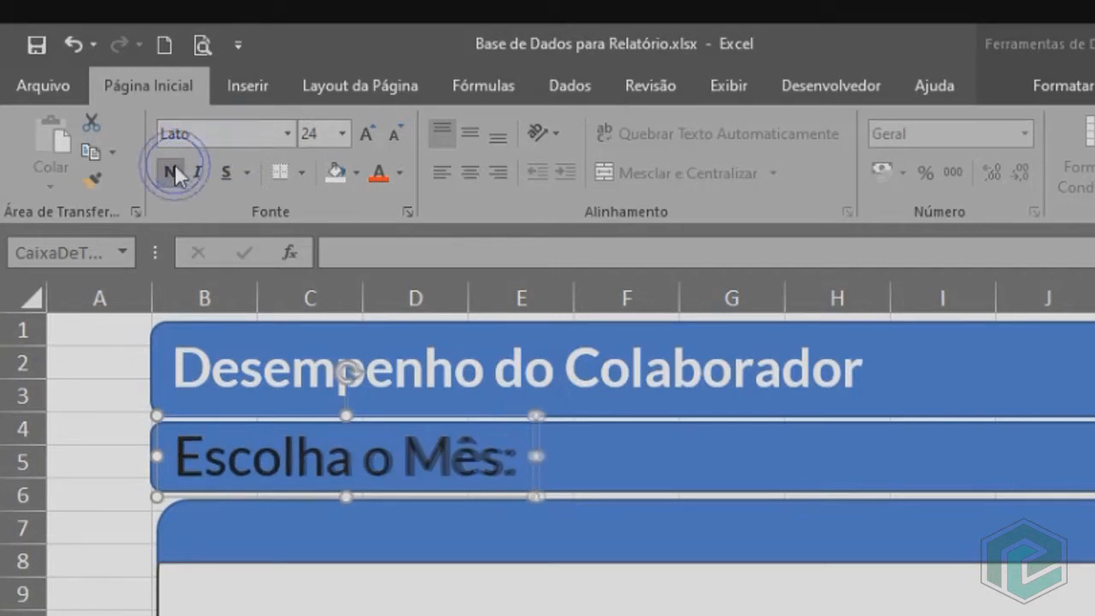
click(398, 172)
click(375, 265)
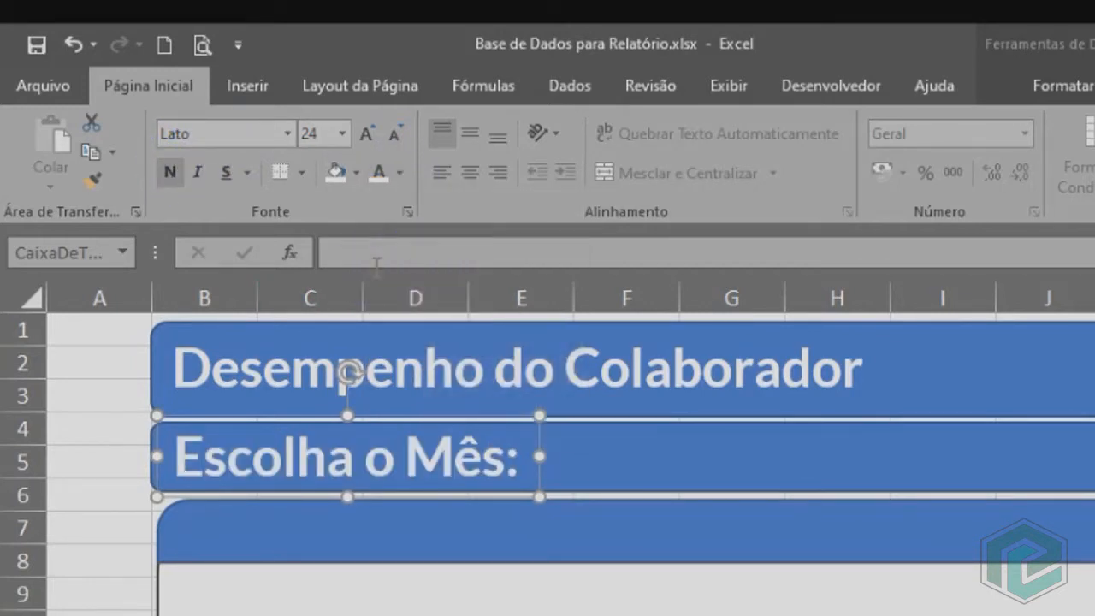
click(601, 459)
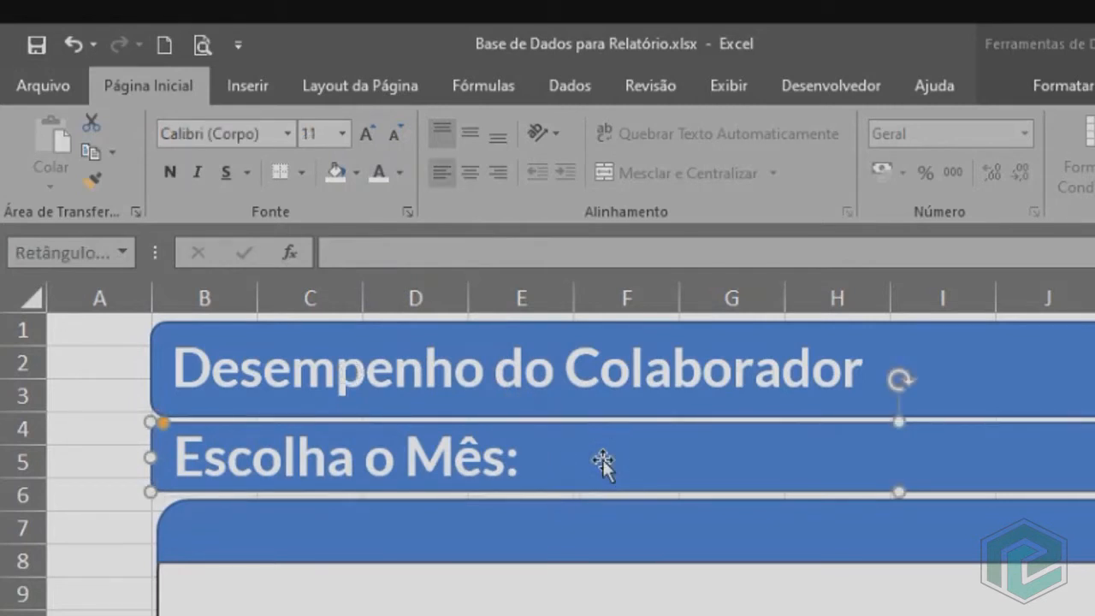
click(98, 438)
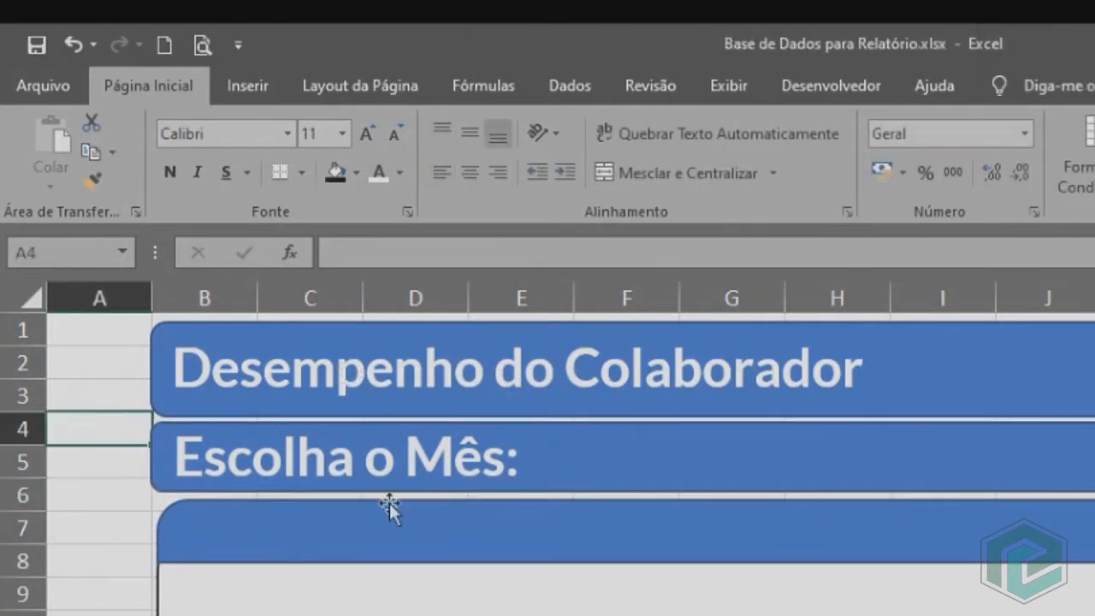
Duplicate the "Escolha o Mês:" label and place the copy on the second bar, spanning about columns H to L.
click(496, 460)
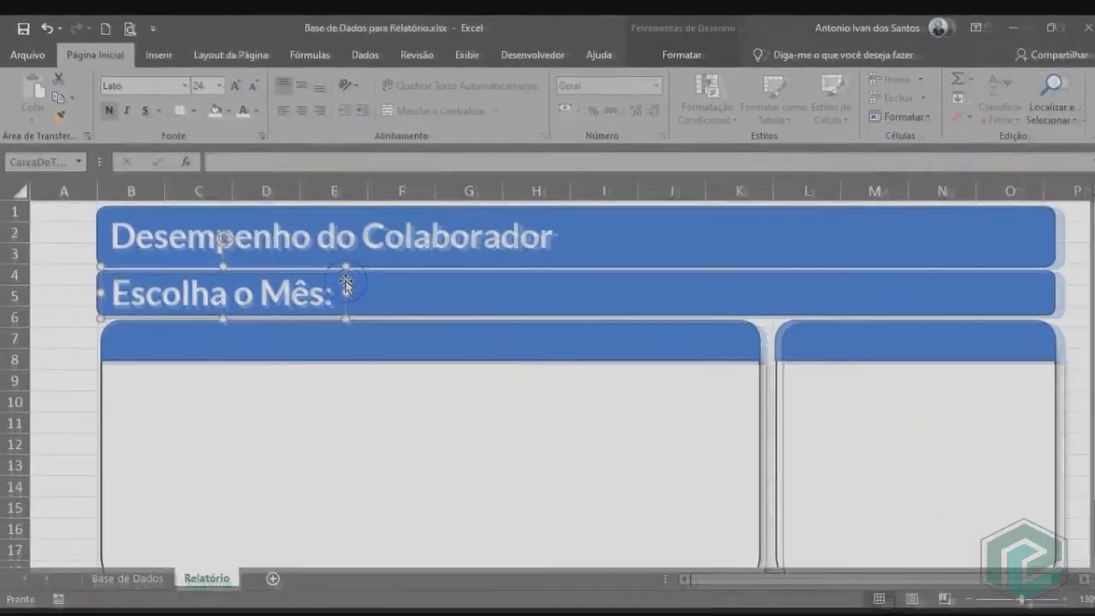
key(ctrl+d)
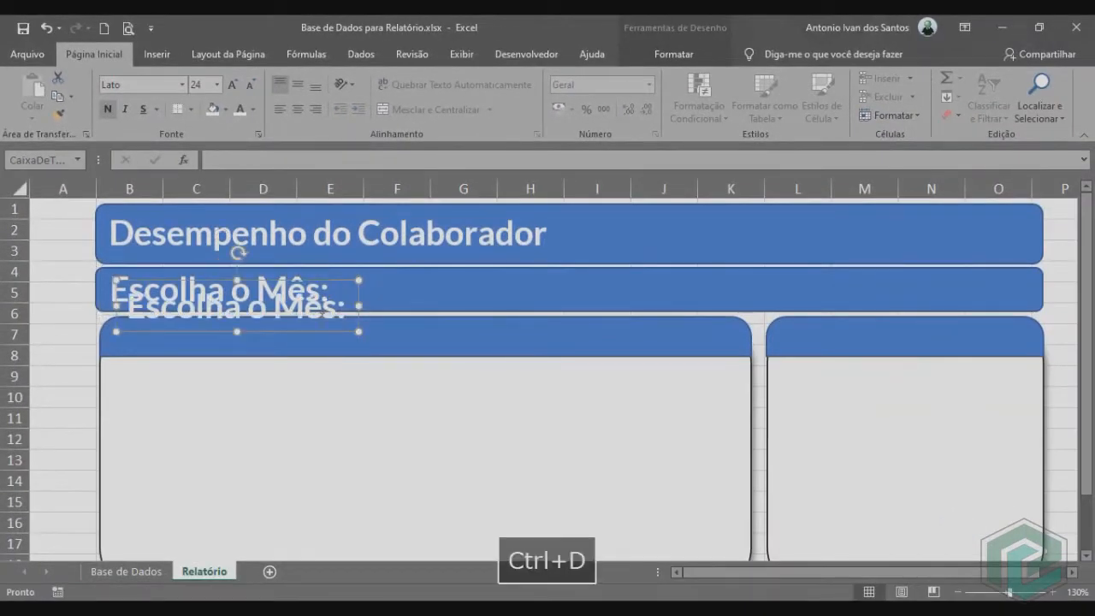
drag(331, 284, 780, 284)
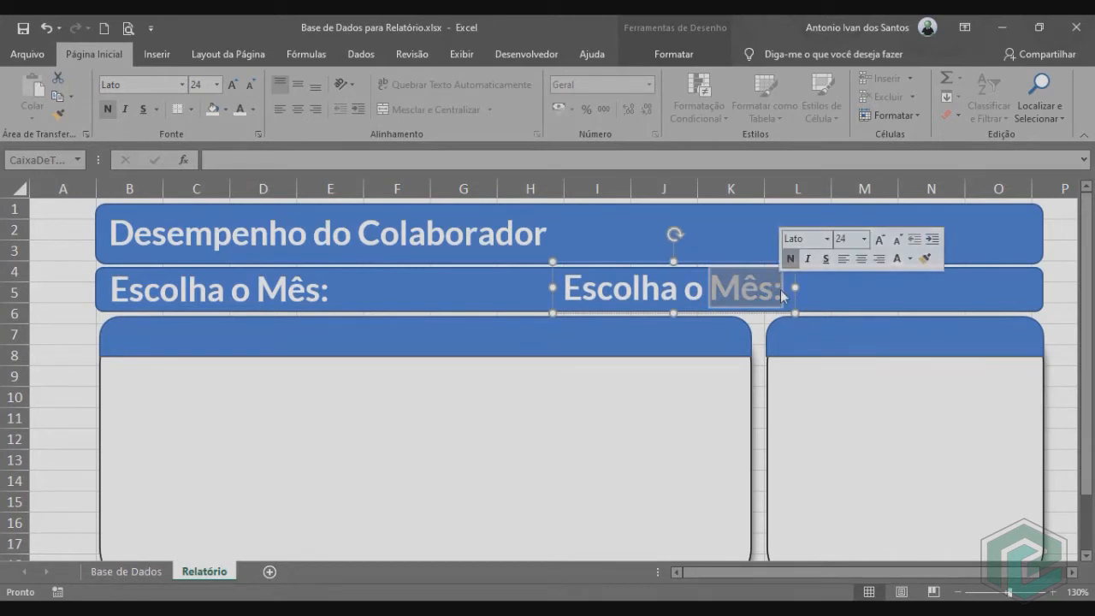
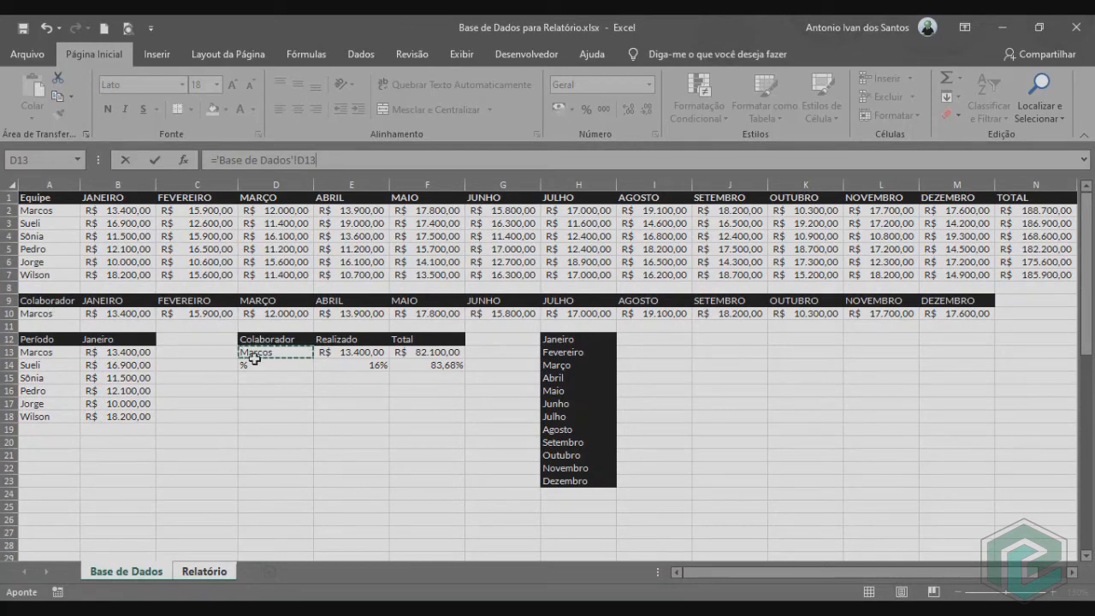
Link the text box in the Participação panel to cell D13 of the Base de Dados sheet and place it inside the doughnut below the percentage.
key(Return)
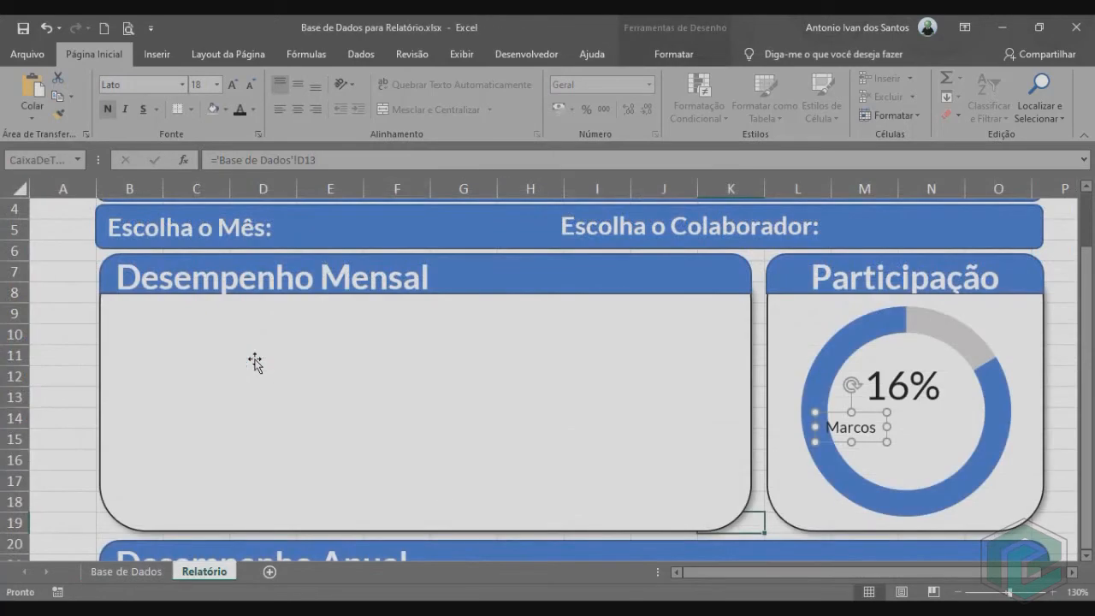
drag(876, 441, 934, 458)
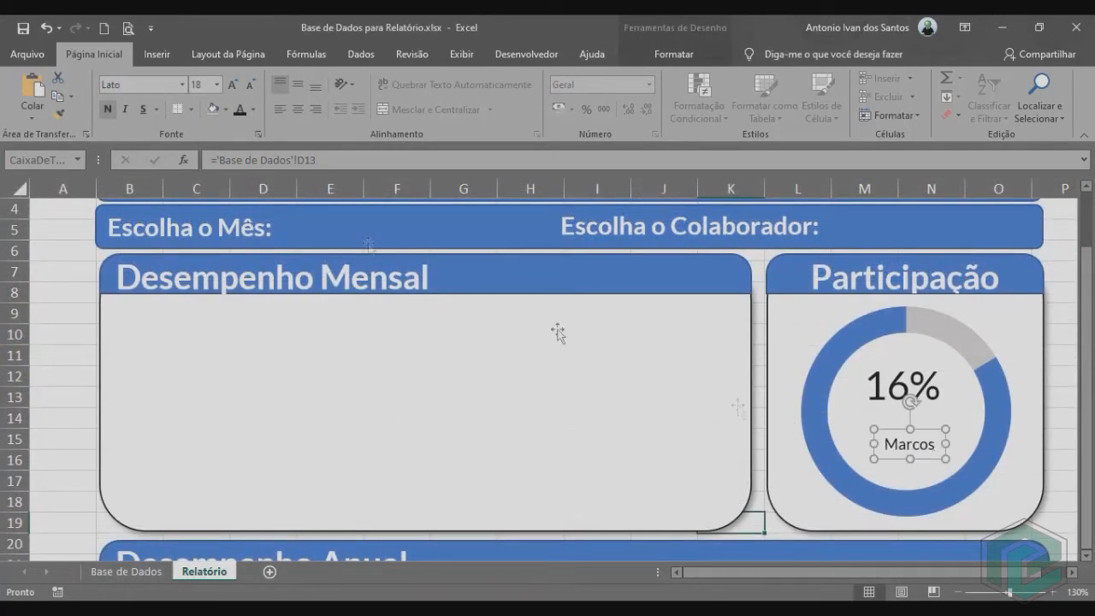
Enlarge the linked collaborator name to size 24 and centre it inside the doughnut below the percentage.
click(233, 86)
click(232, 85)
click(233, 86)
click(233, 86)
drag(941, 474, 916, 477)
click(233, 85)
click(233, 86)
click(233, 85)
click(232, 85)
click(232, 86)
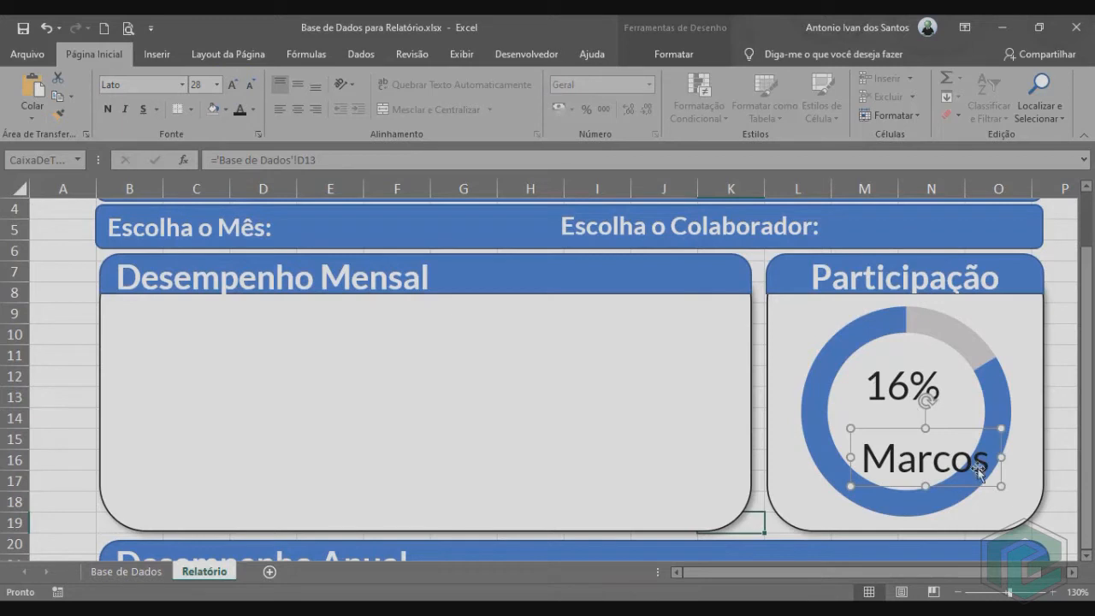
click(251, 87)
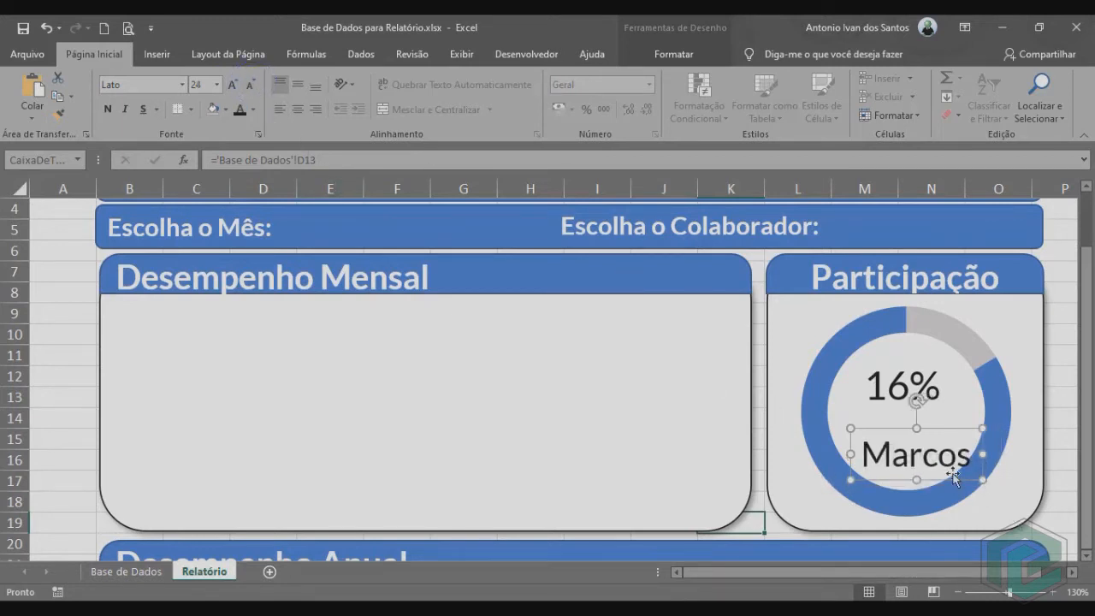
drag(956, 481, 947, 471)
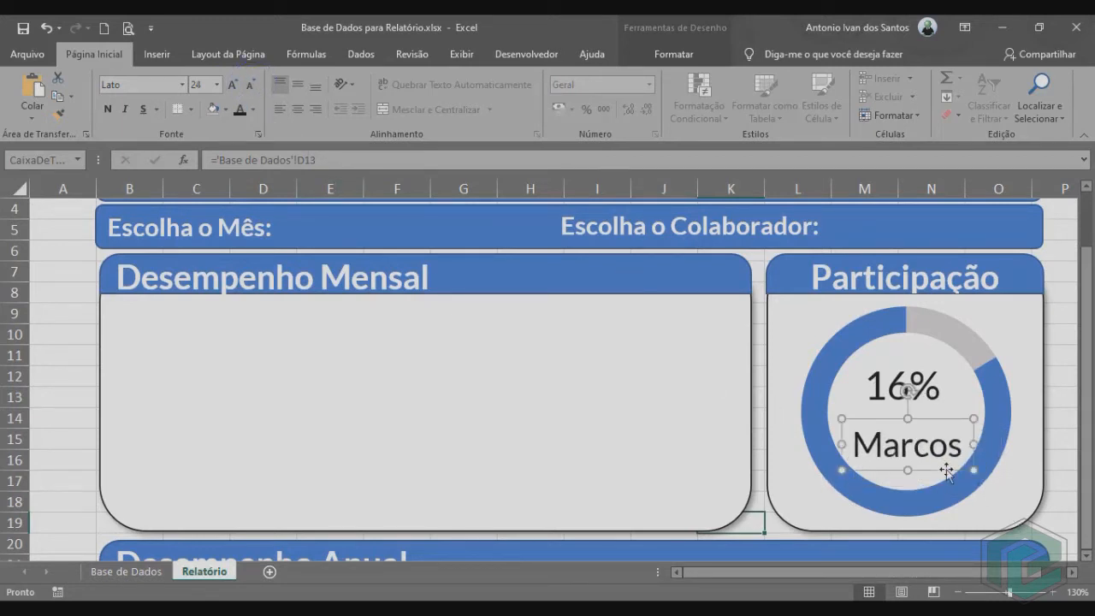
click(126, 574)
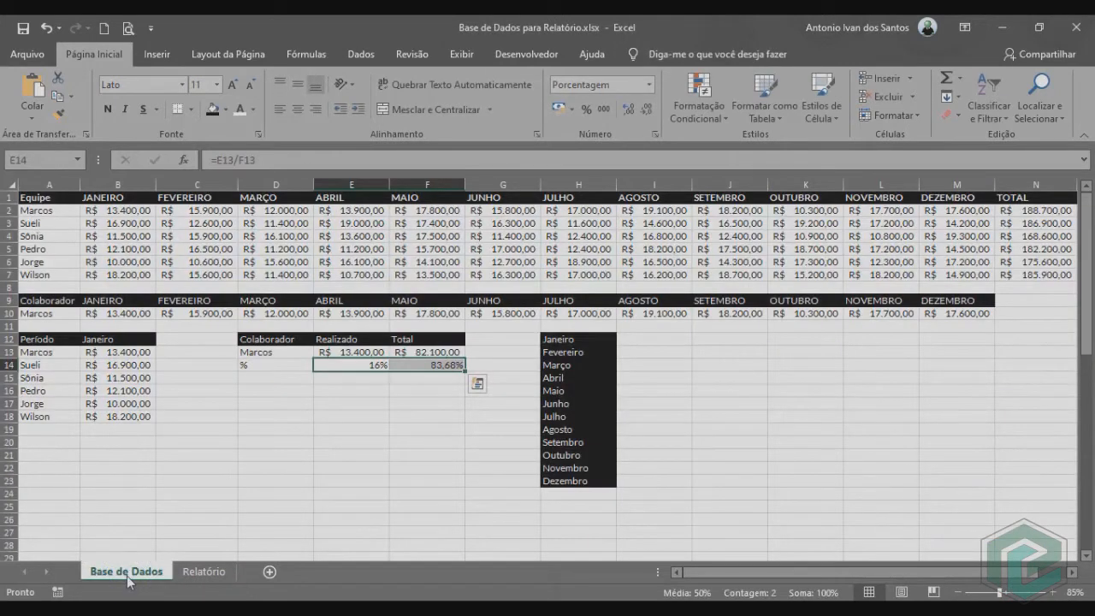
click(276, 351)
click(323, 361)
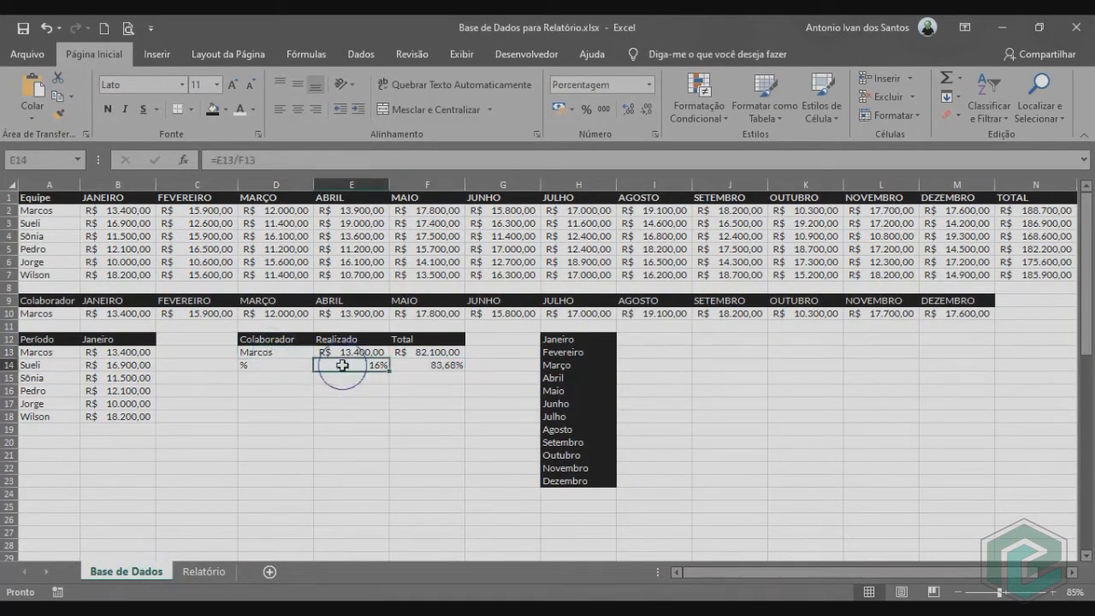
click(204, 572)
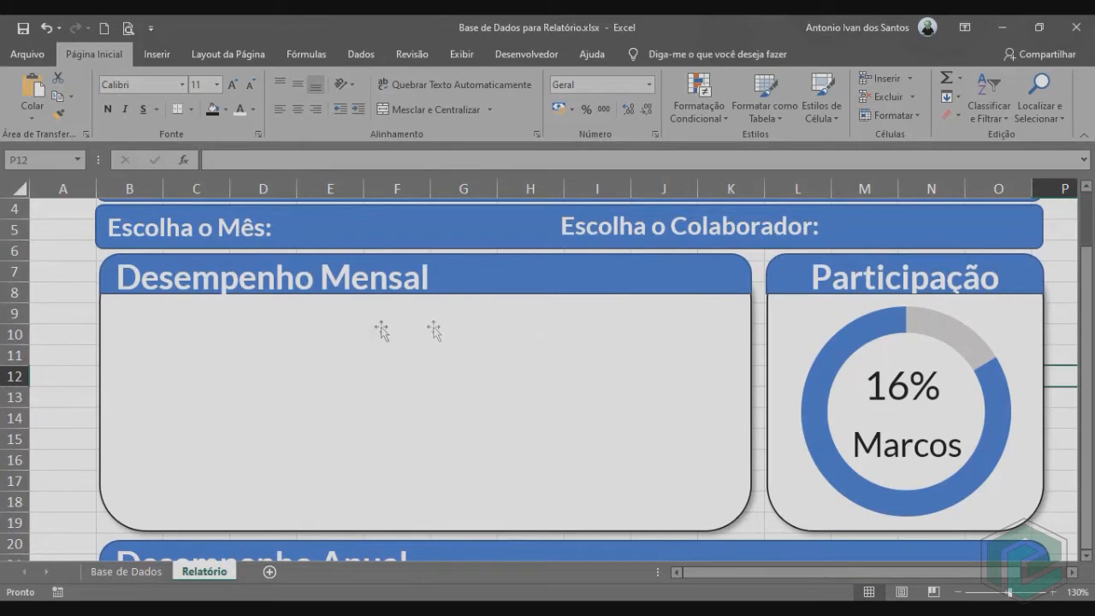
Insert a 2D clustered bar chart from the collaborator values in A13:B18 of the Base de Dados sheet.
click(129, 573)
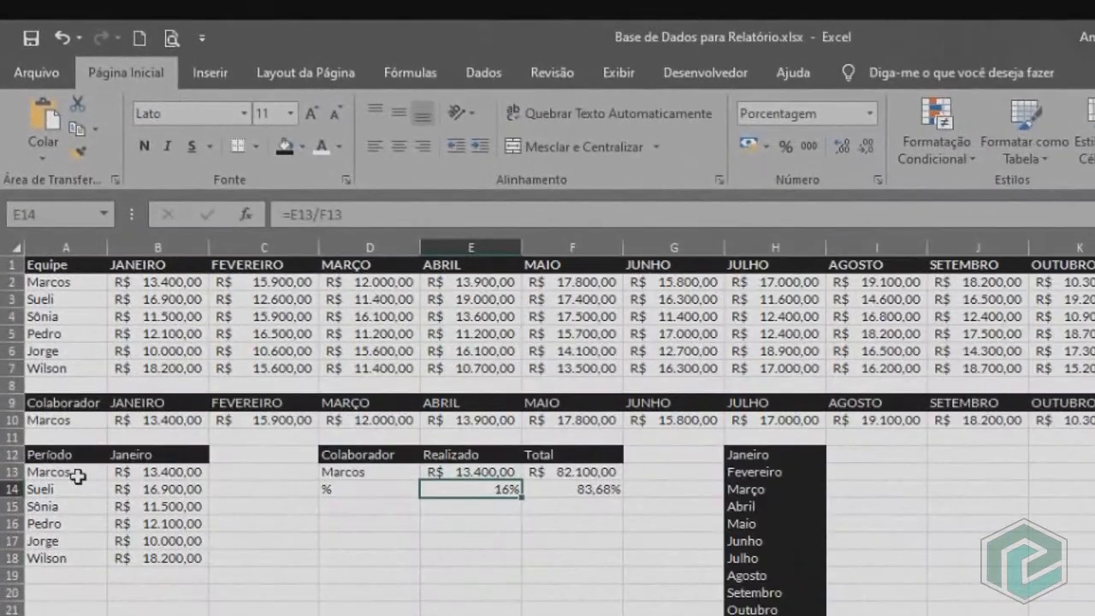
drag(58, 355, 121, 390)
drag(161, 524, 175, 560)
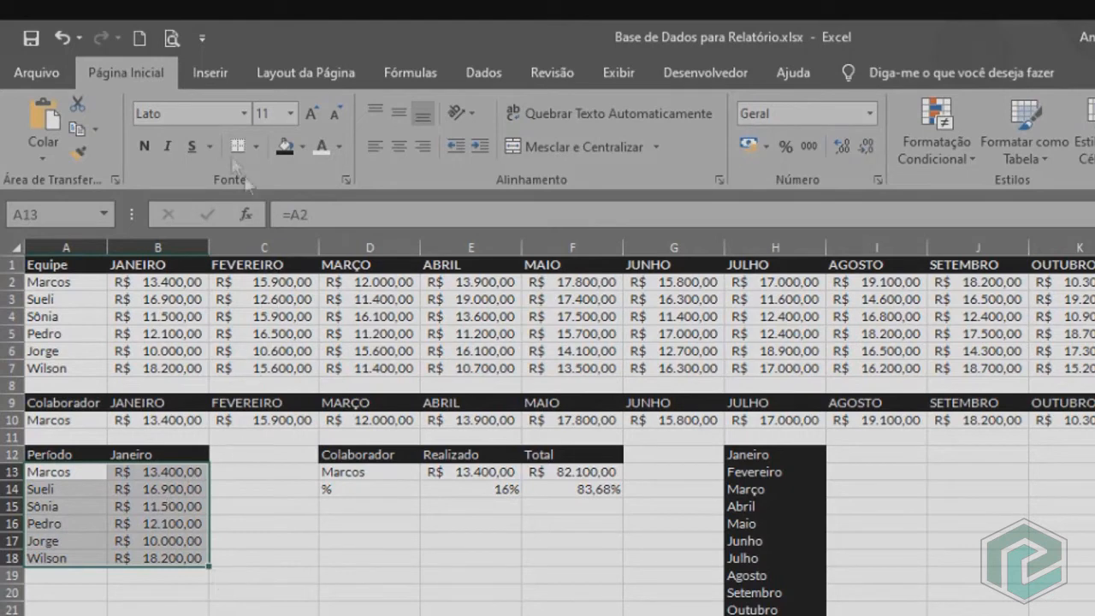
click(216, 75)
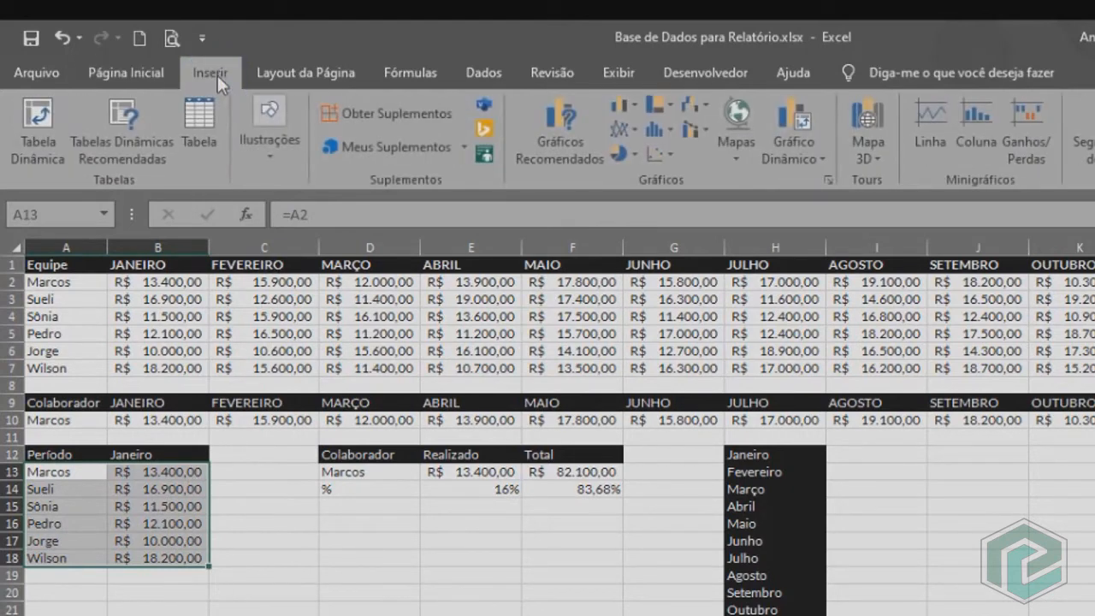
click(624, 102)
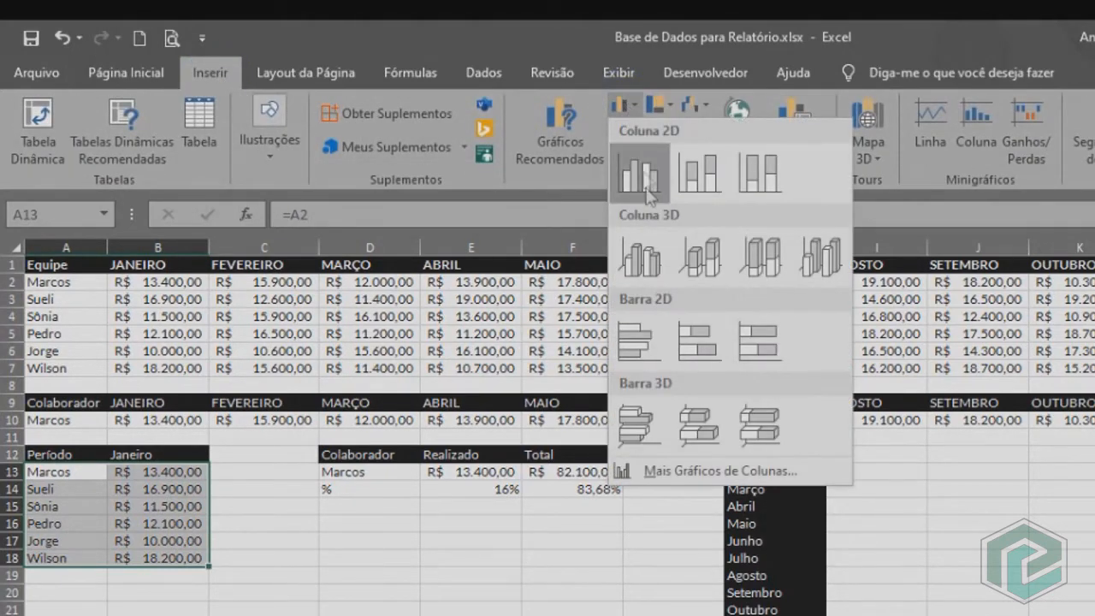
click(647, 339)
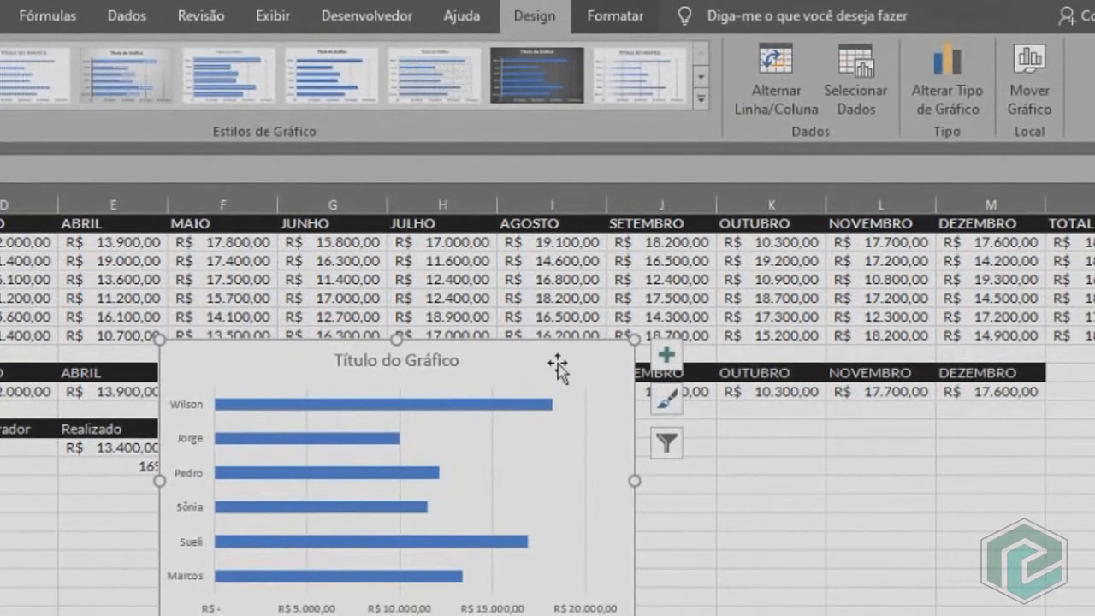
Remove the title, gridlines and horizontal value axis from the bar chart.
mouse_move(557, 368)
mouse_down()
mouse_move(525, 354)
mouse_move(566, 372)
mouse_up()
click(447, 370)
key(Delete)
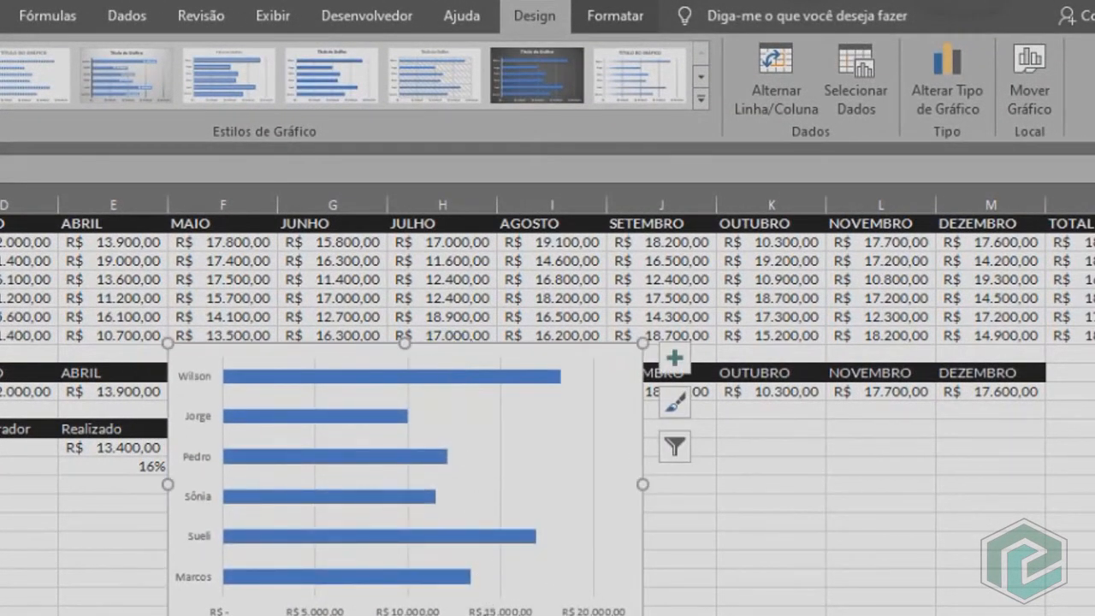
click(501, 459)
key(Delete)
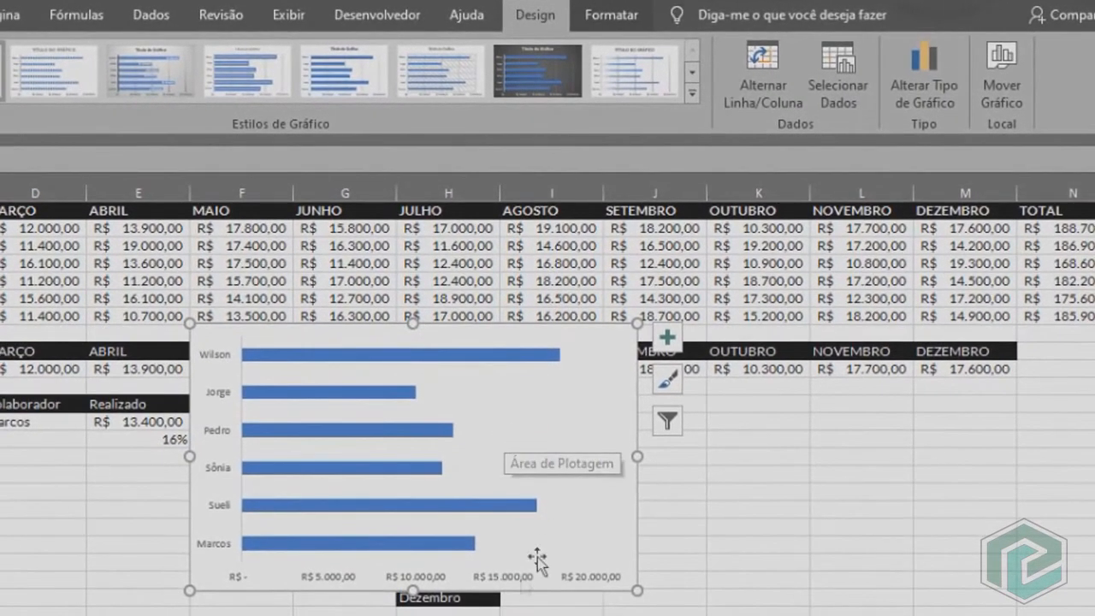
click(483, 584)
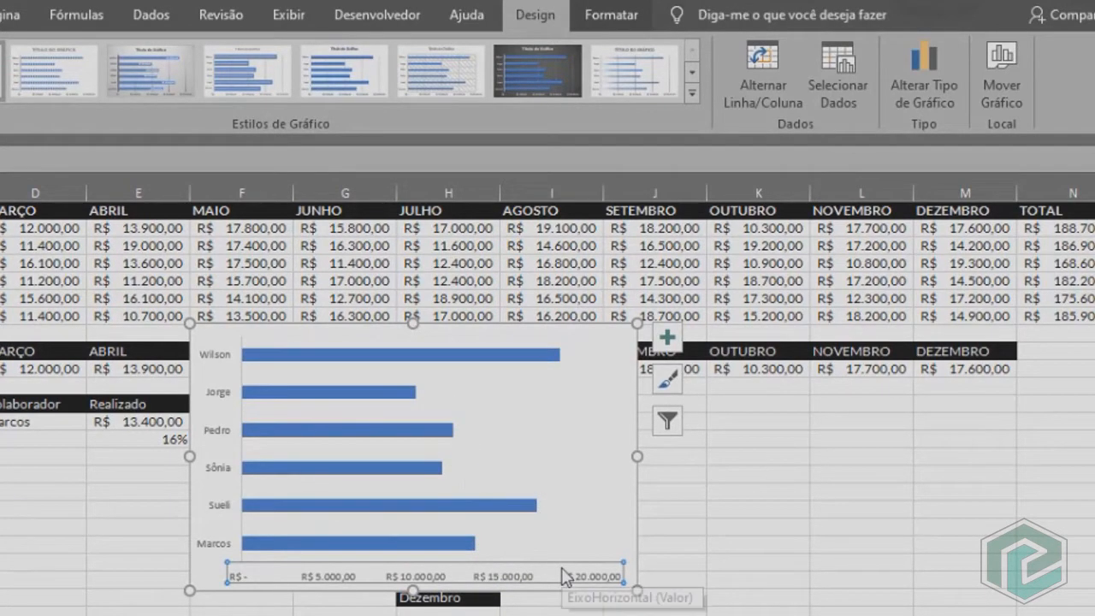
key(Delete)
Add data labels to the bars and narrow the plot area so the longest bar clears its label.
click(671, 343)
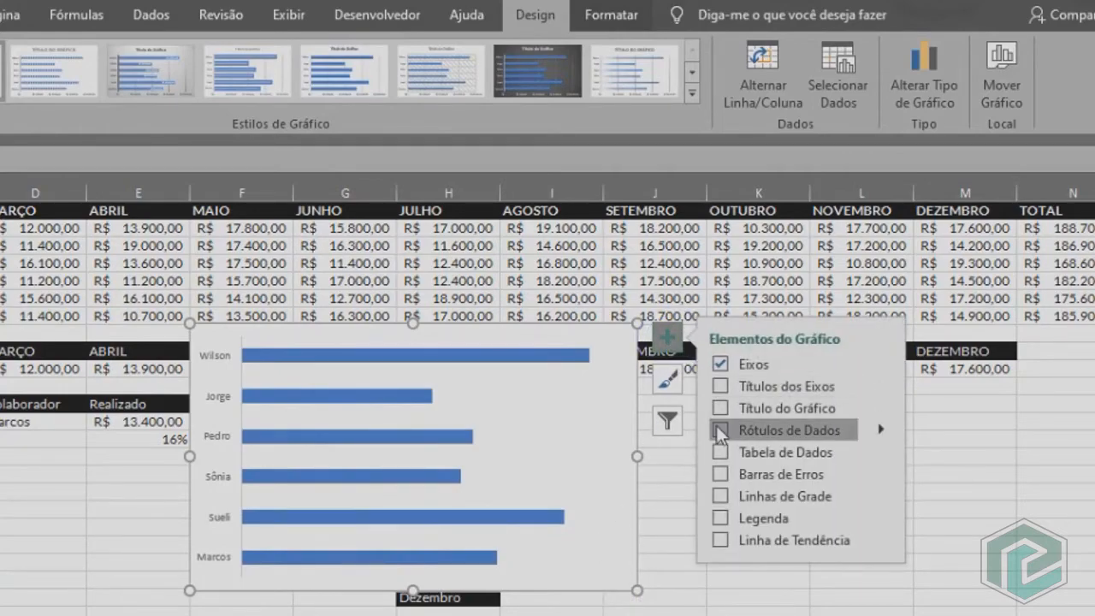
click(719, 429)
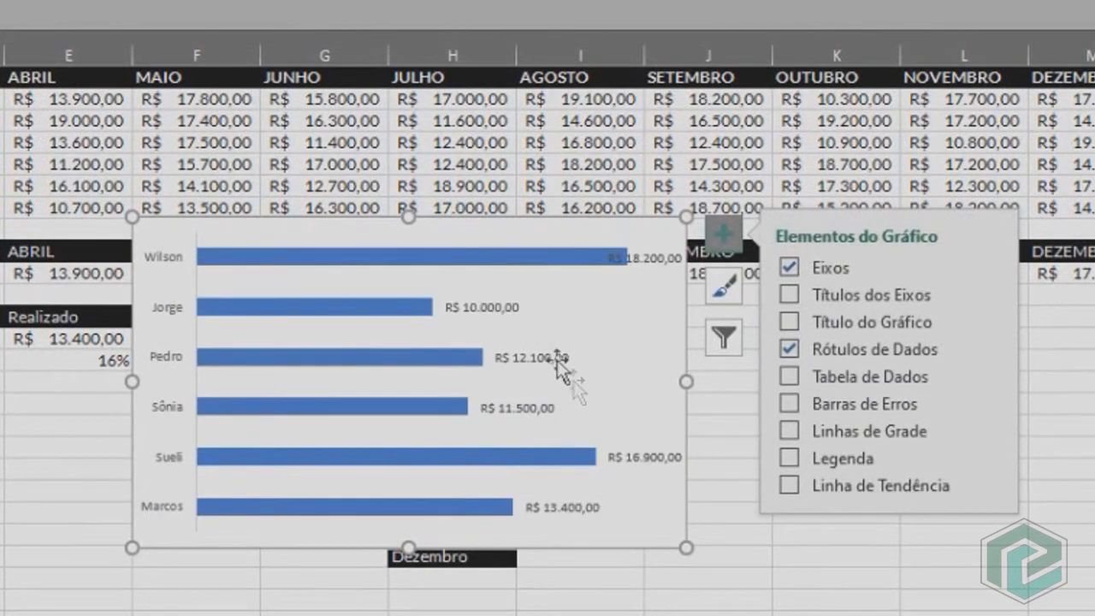
click(526, 466)
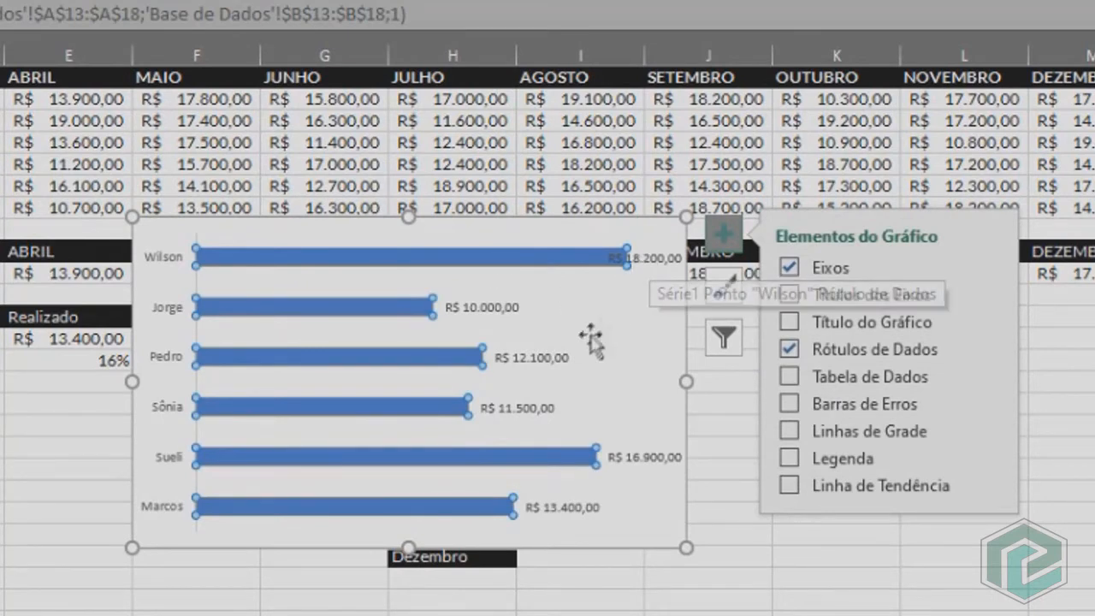
click(387, 330)
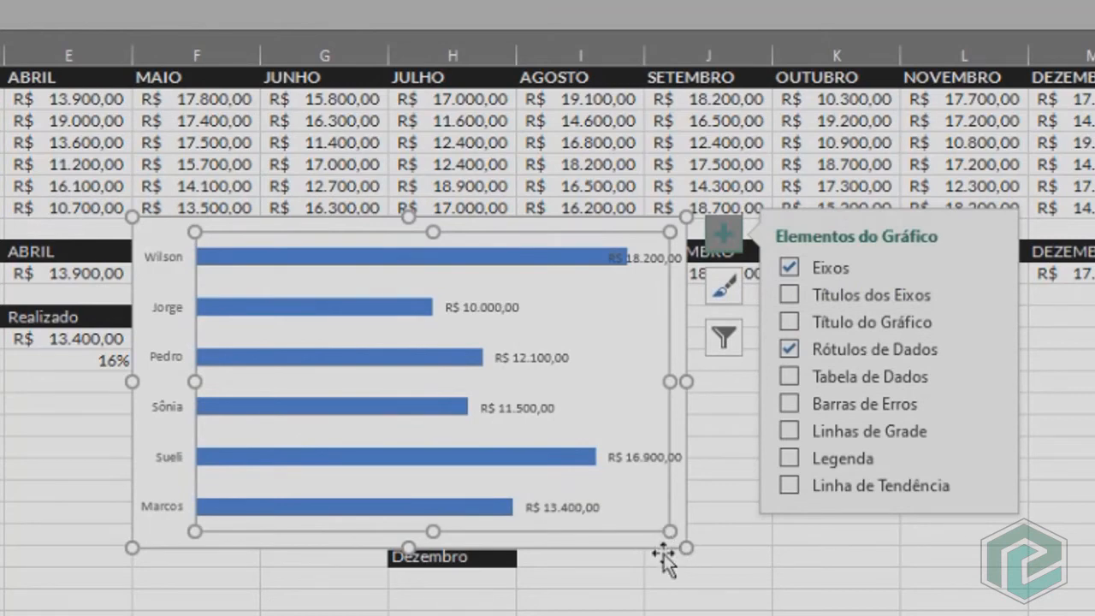
mouse_move(673, 556)
mouse_down()
mouse_move(685, 568)
mouse_move(655, 562)
mouse_up()
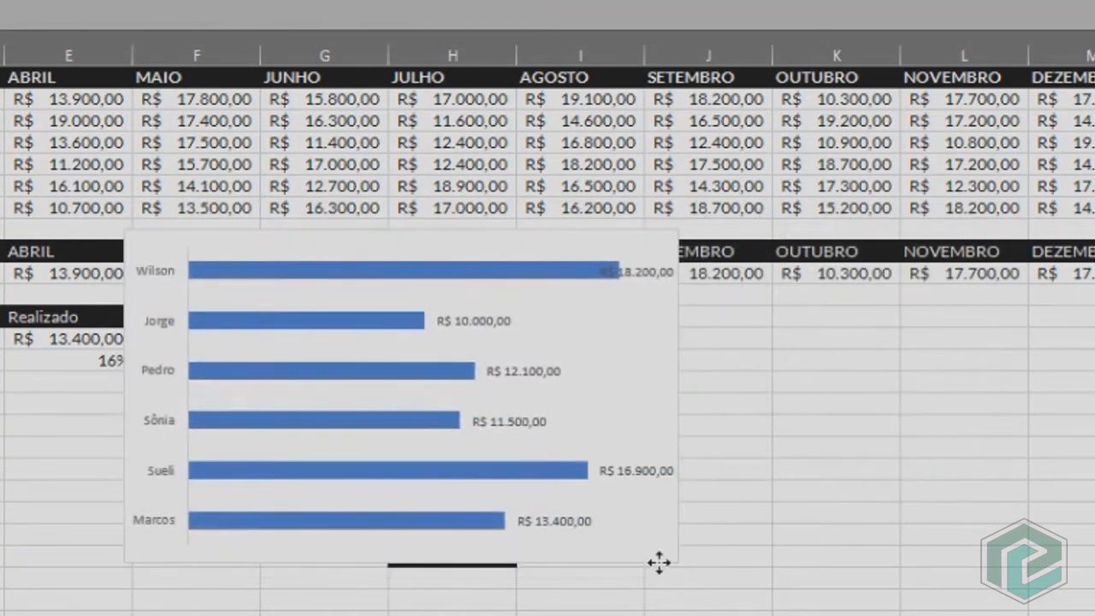
click(458, 441)
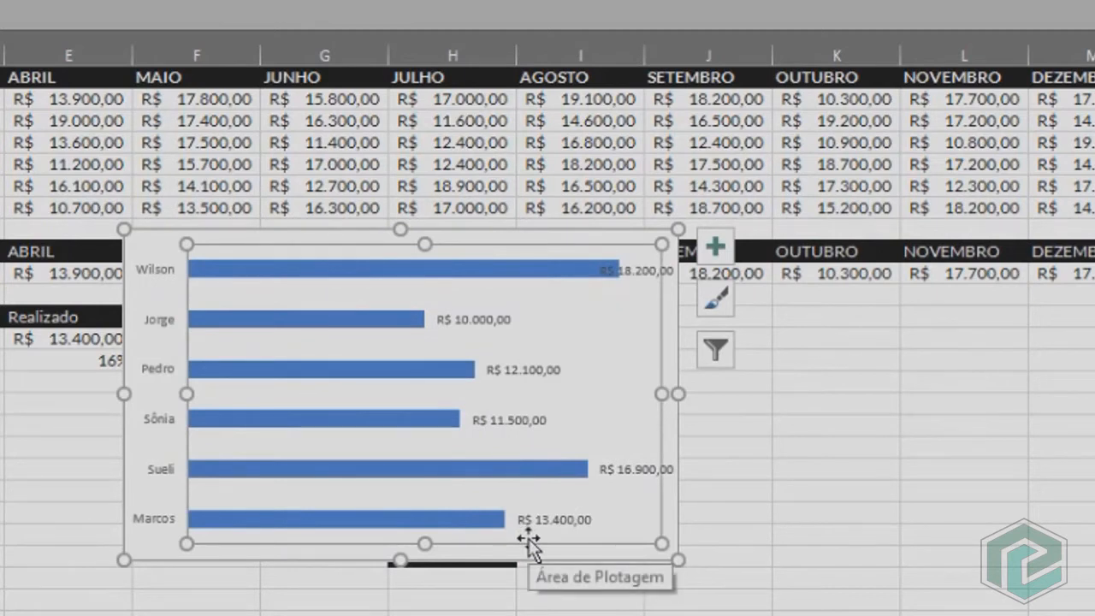
click(663, 393)
drag(663, 393, 630, 393)
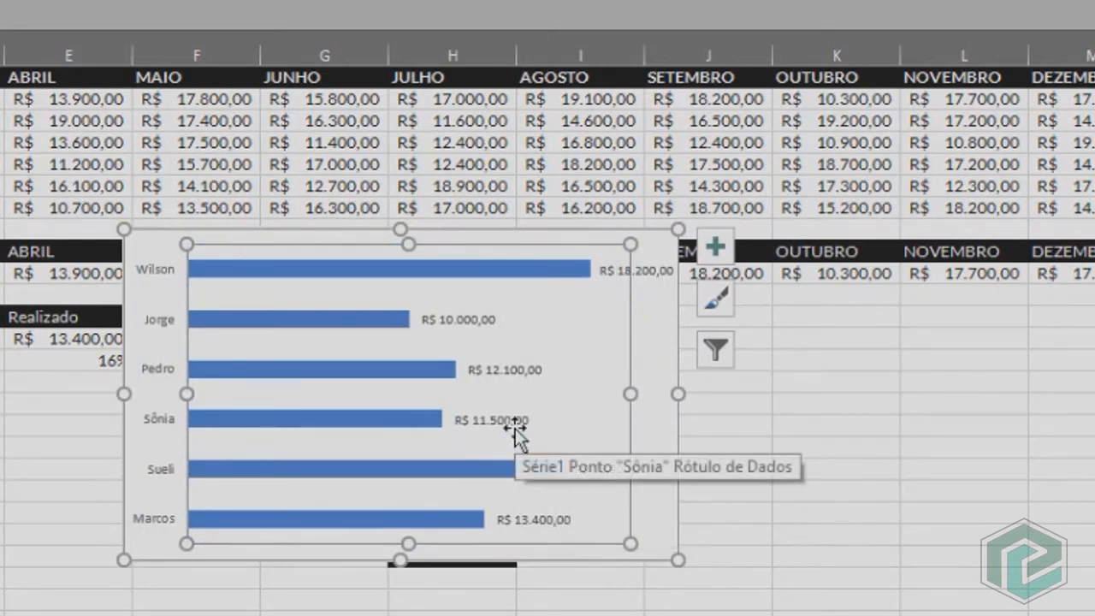
Make the bar chart's data labels and the collaborator names on its vertical axis bold.
click(648, 276)
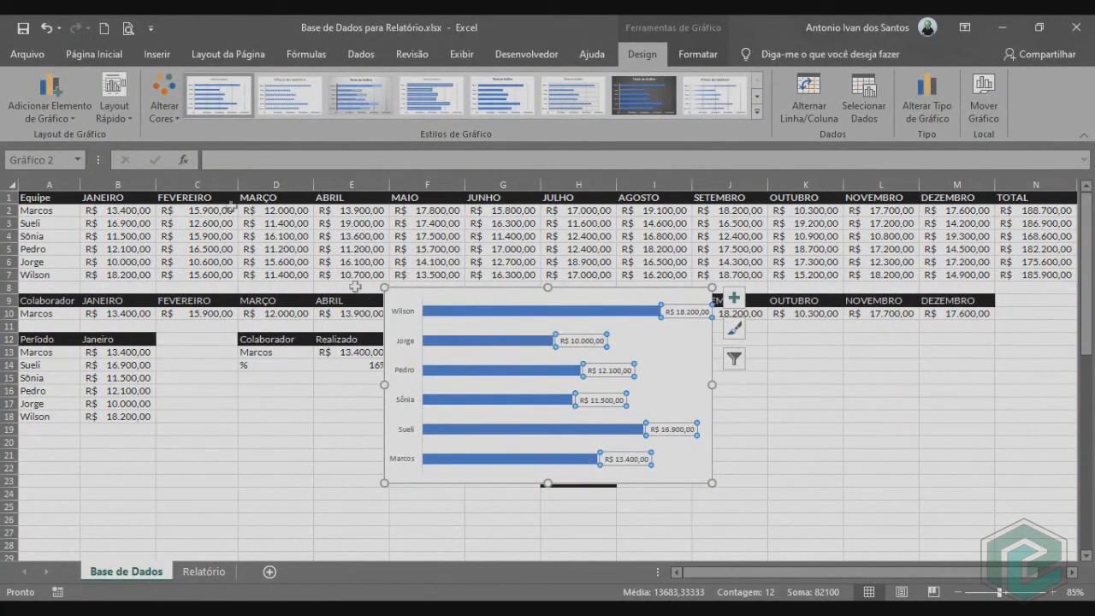
click(106, 55)
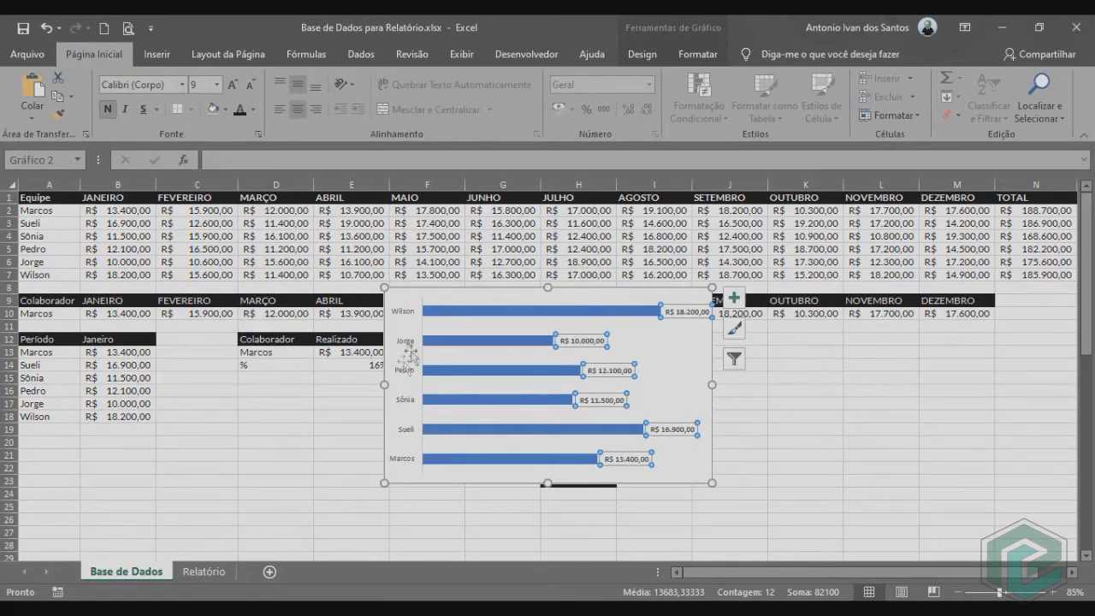
click(408, 317)
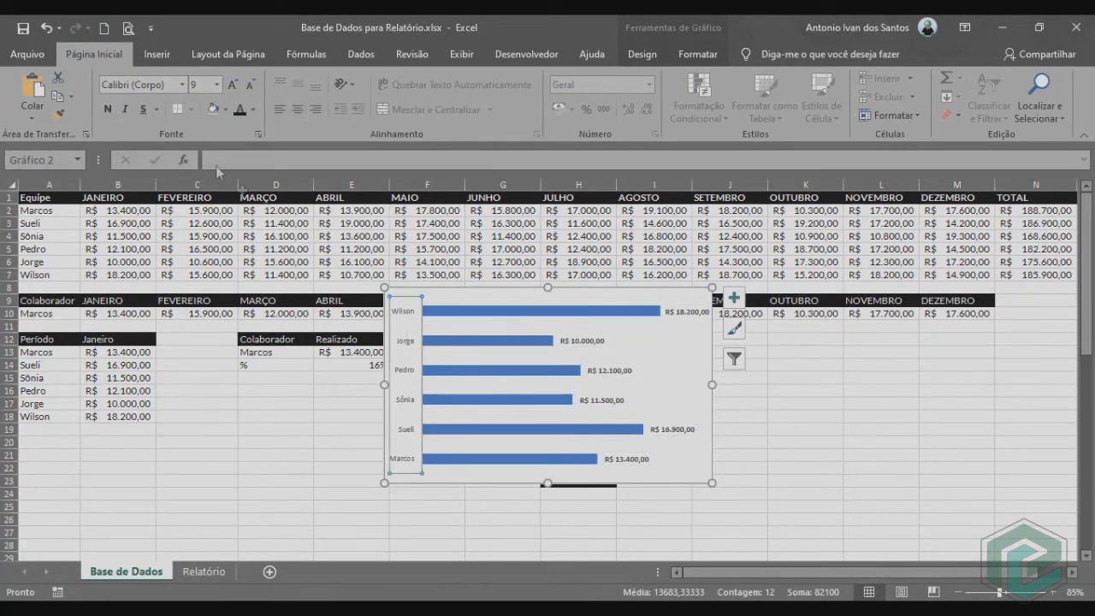
click(108, 110)
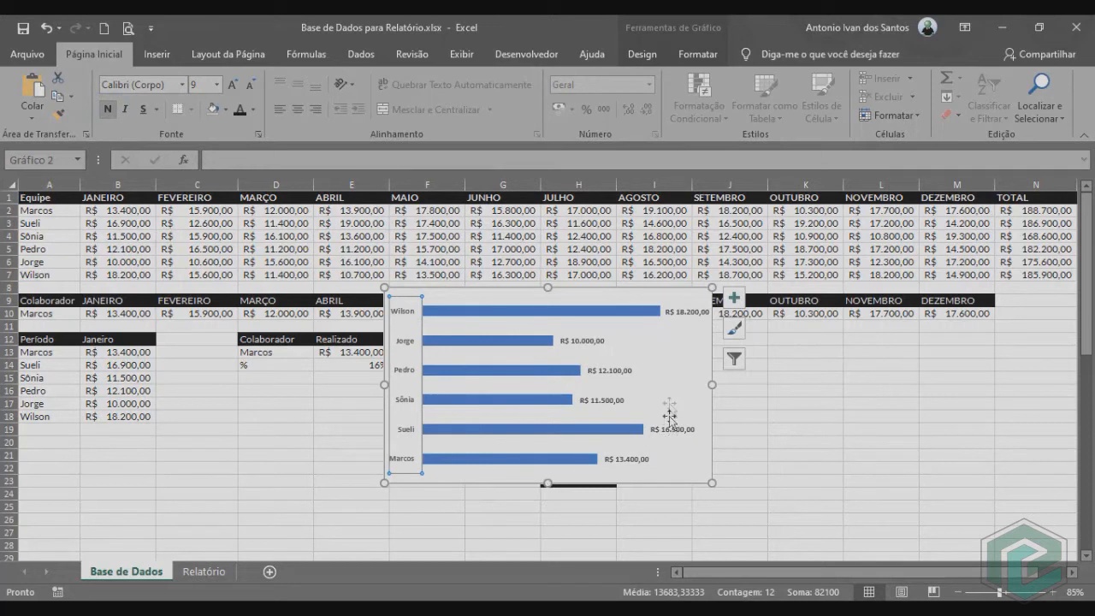
Move the whole bar chart from Base de Dados to the Relatório sheet, pasting it at cell A10.
click(703, 296)
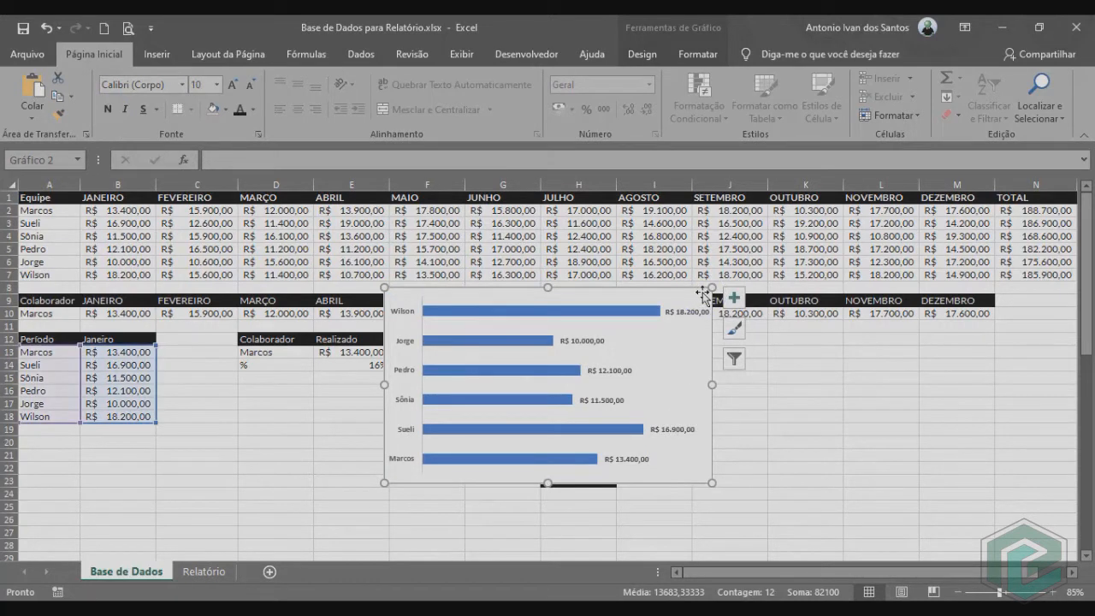
key(ctrl+x)
click(205, 571)
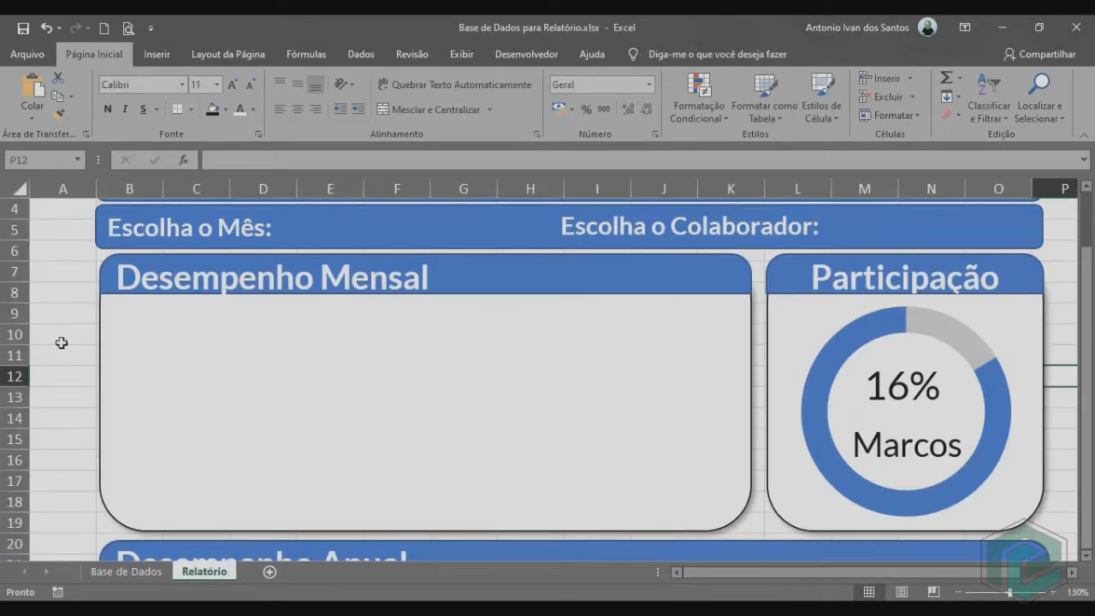
click(60, 340)
key(ctrl+v)
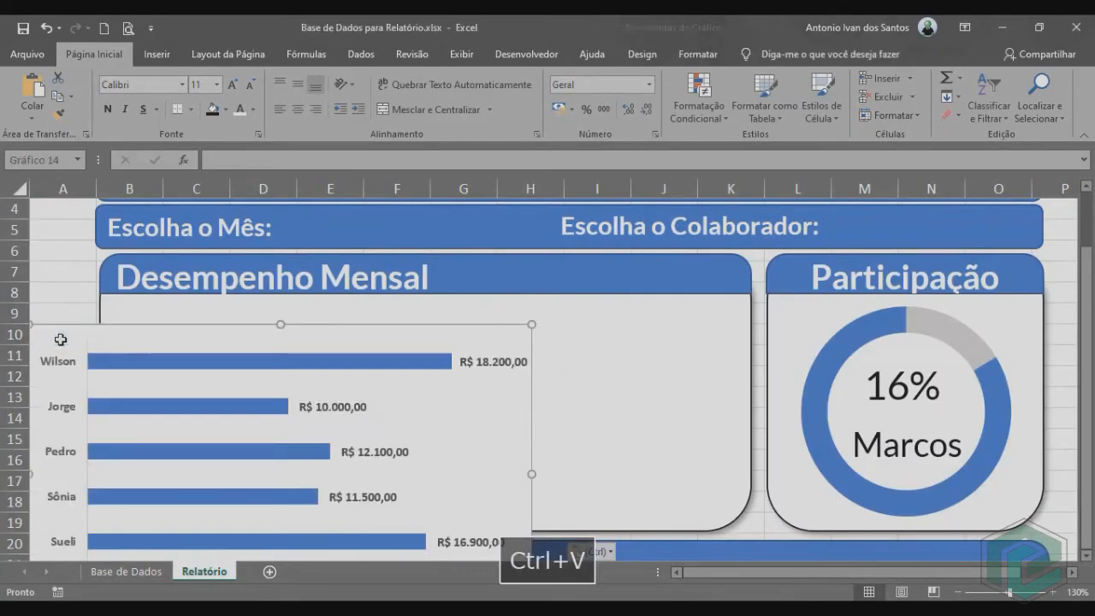
Position the bar chart in the Desempenho Mensal panel and resize it to span the panel's width.
click(391, 344)
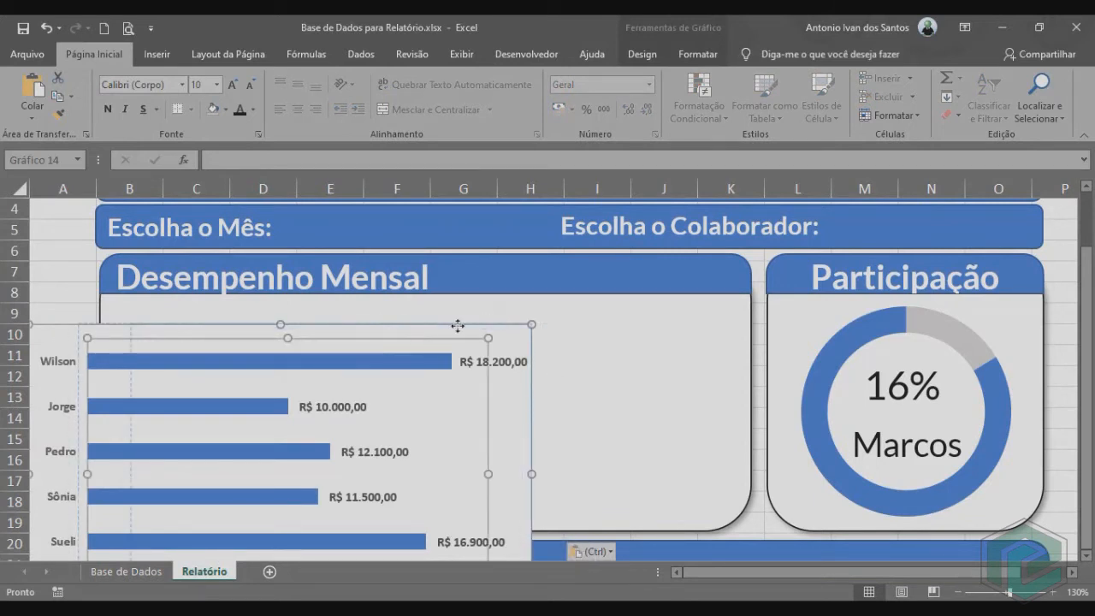
click(353, 334)
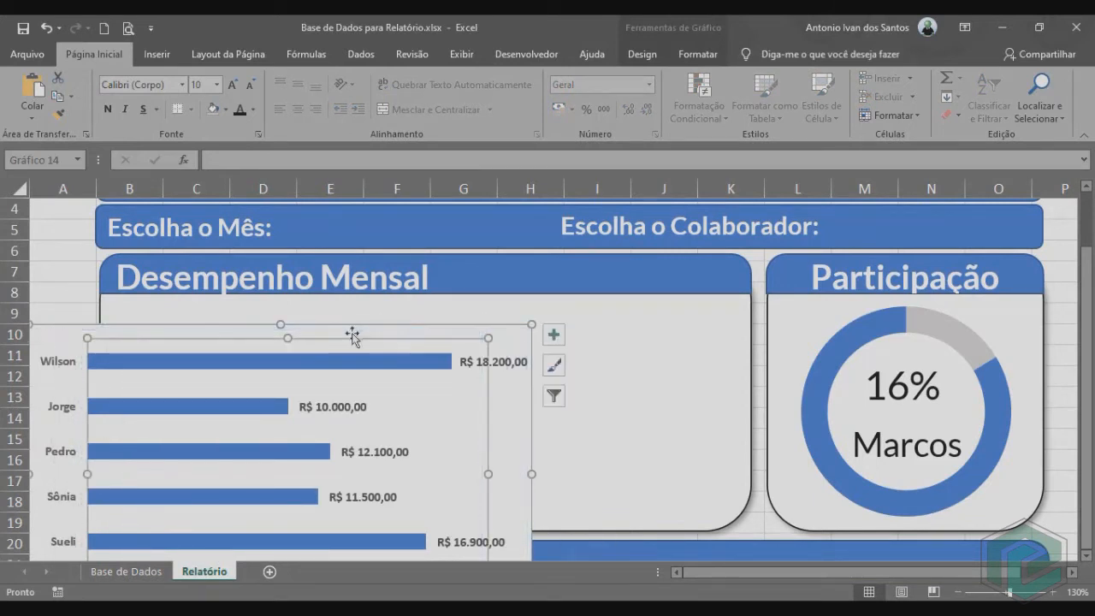
drag(521, 409, 616, 388)
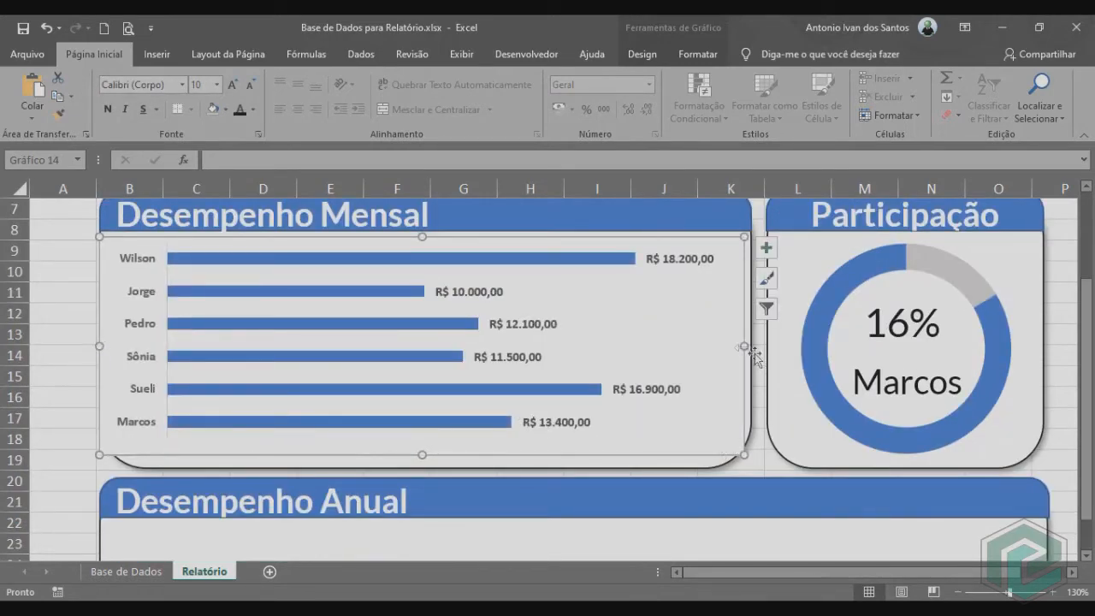
drag(742, 346, 756, 347)
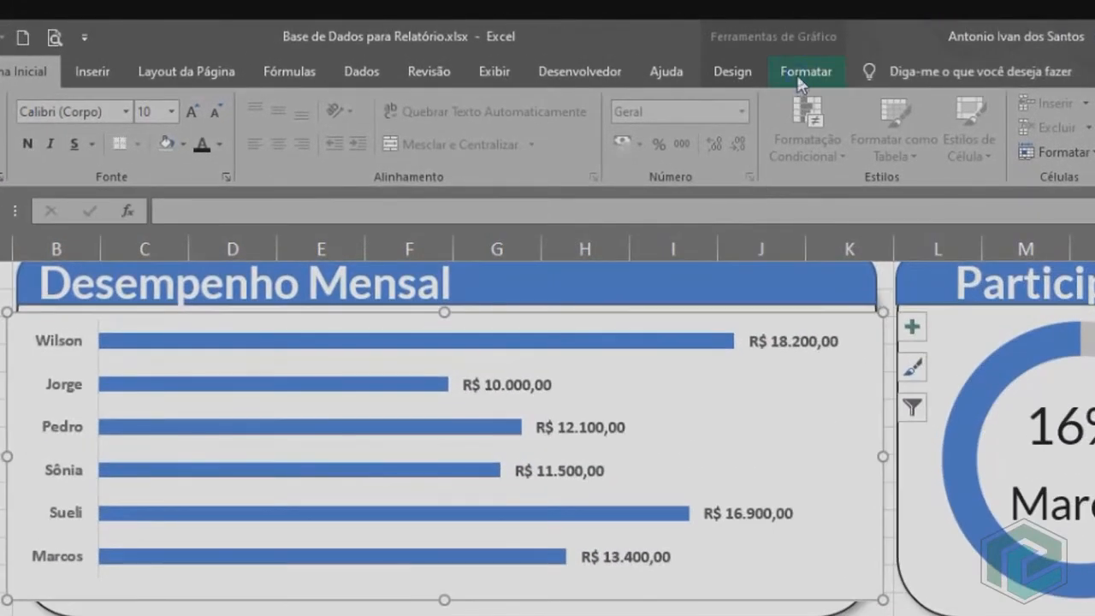
Remove the fill and the outline of the bar chart's area in the Desempenho Mensal panel.
click(800, 75)
click(585, 104)
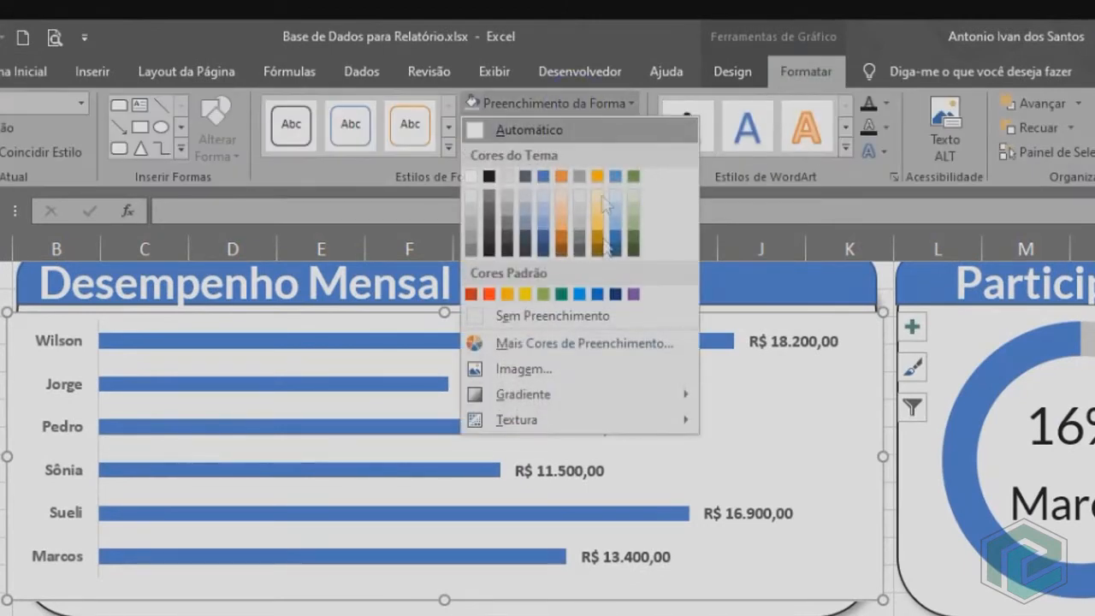
click(587, 316)
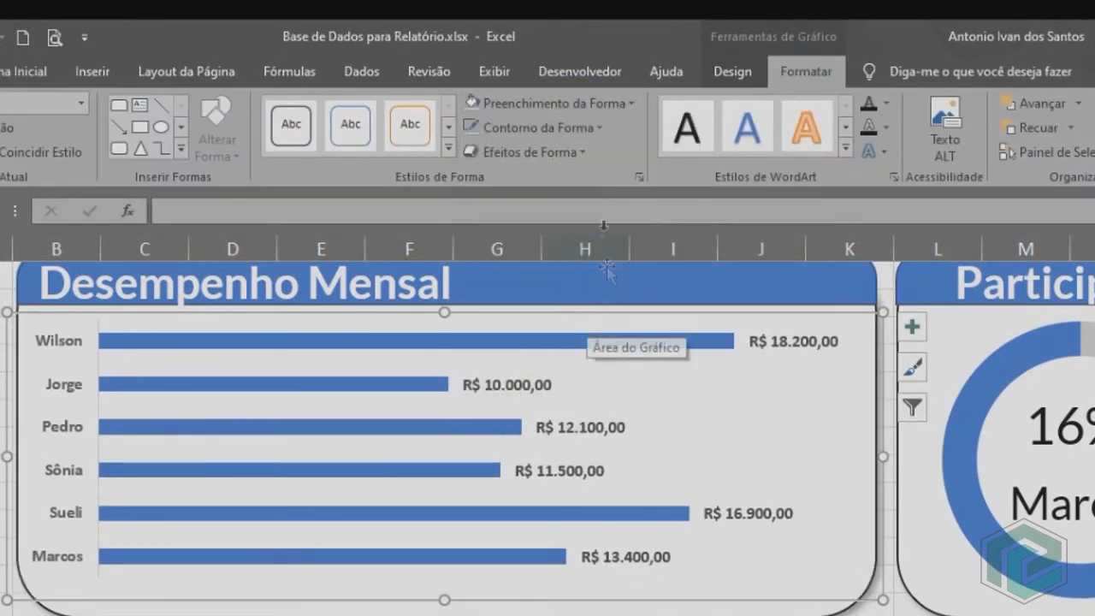
click(561, 127)
click(570, 342)
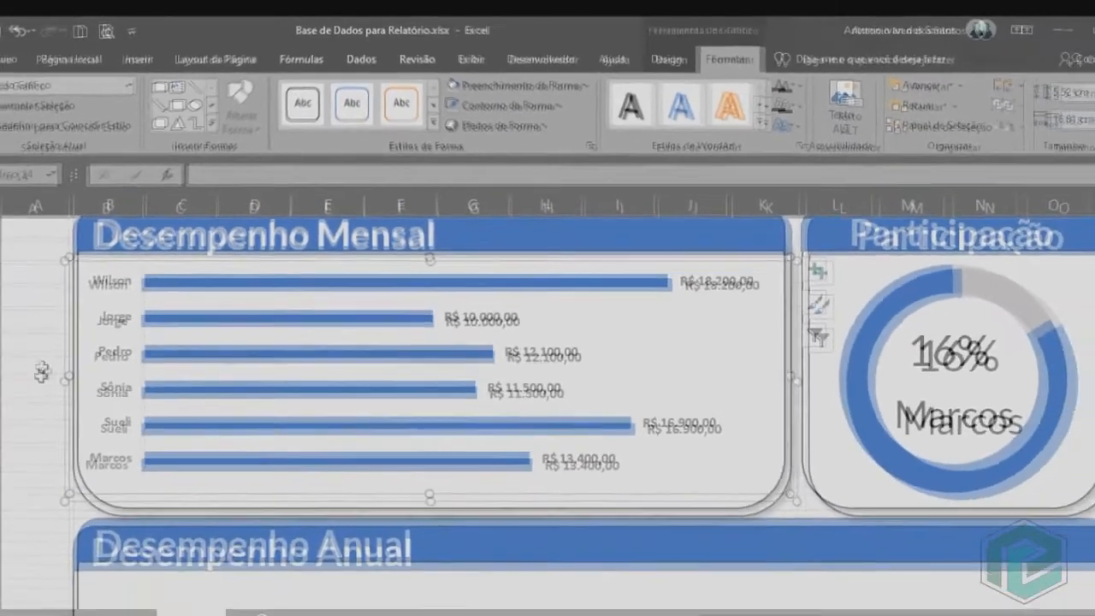
click(39, 377)
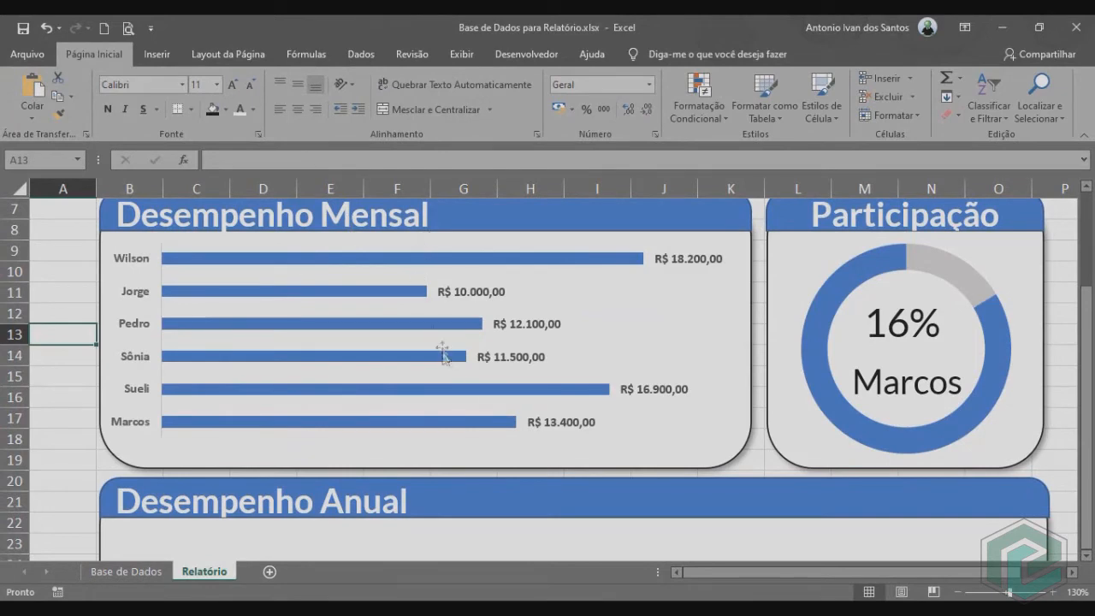
Insert a line chart on the Base de Dados sheet from the collaborator's monthly figures in A9:M10.
scroll(710, 377, down, 1)
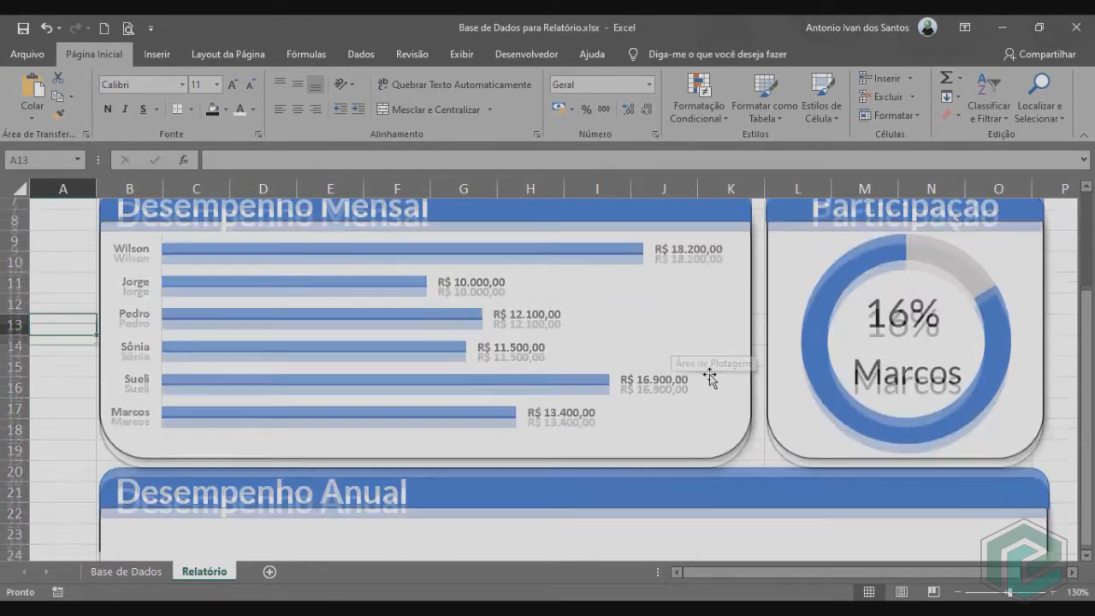
scroll(710, 378, down, 4)
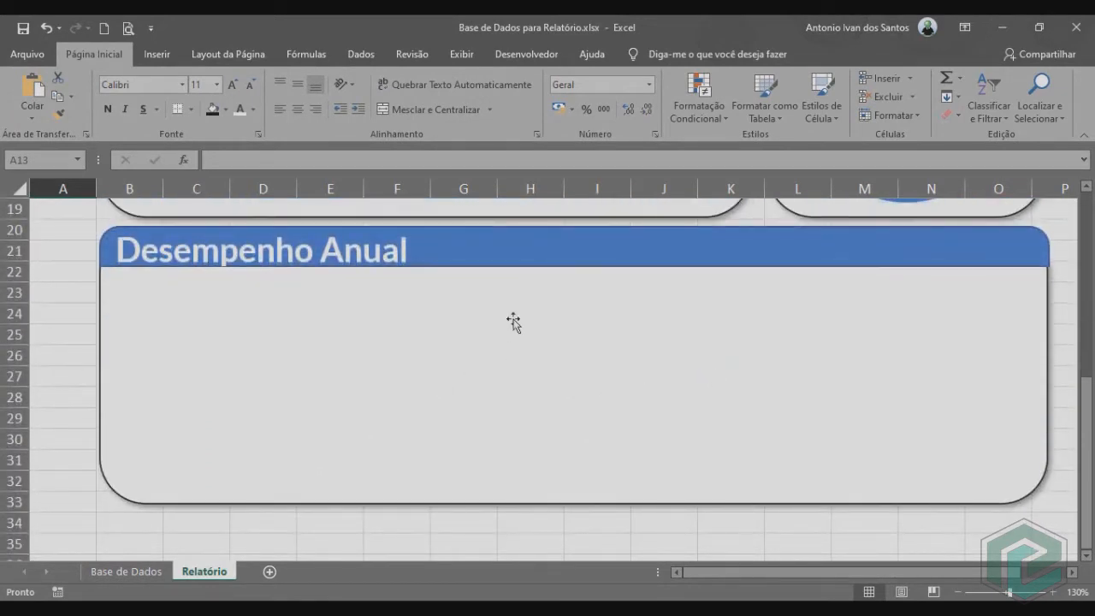
click(145, 569)
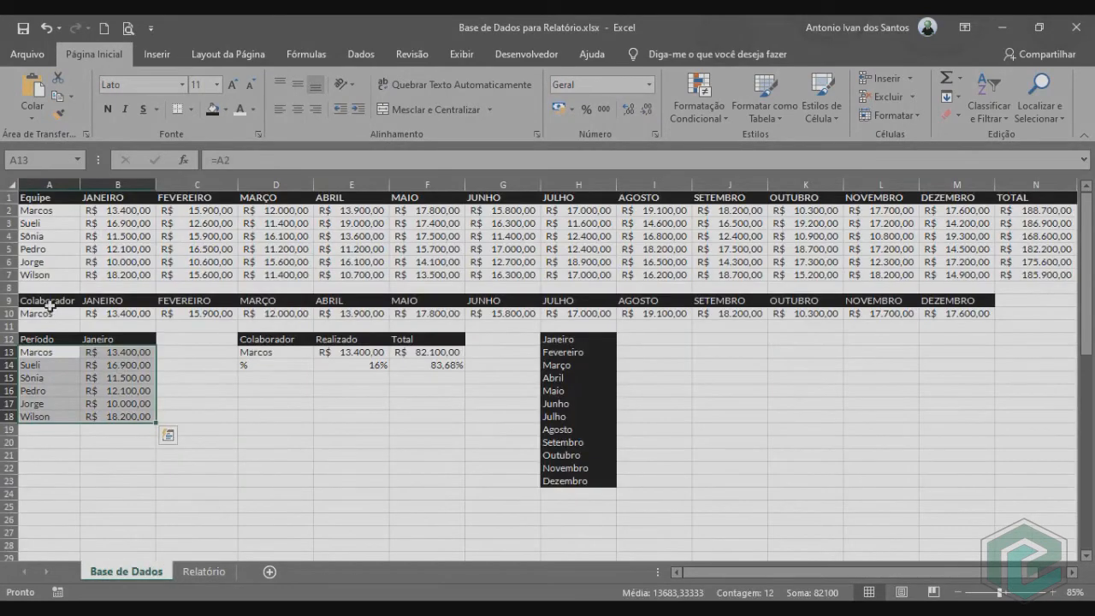
click(50, 305)
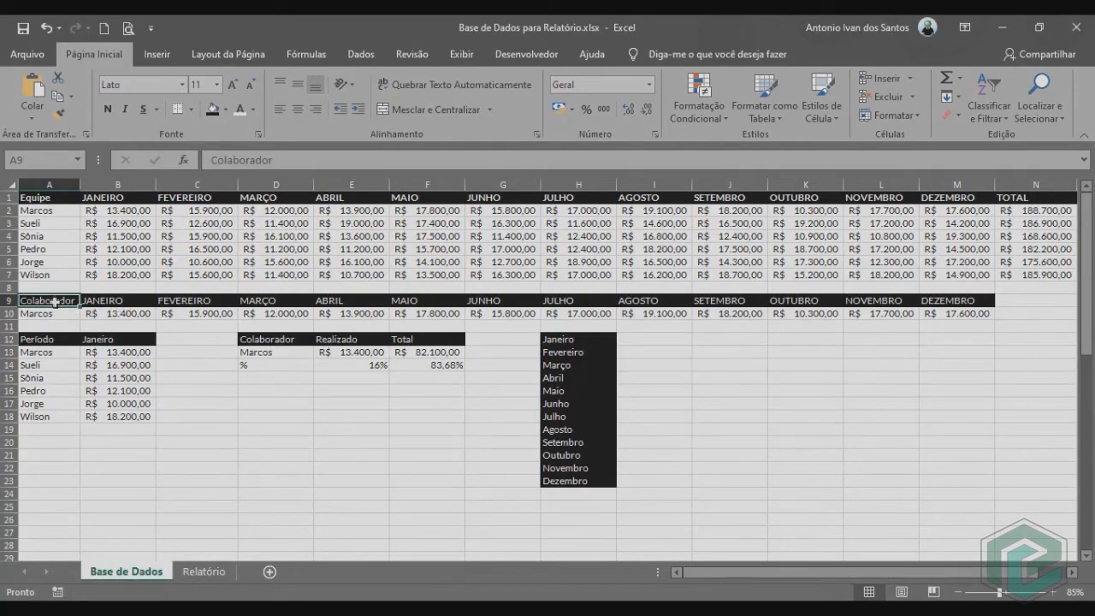
drag(54, 302, 949, 314)
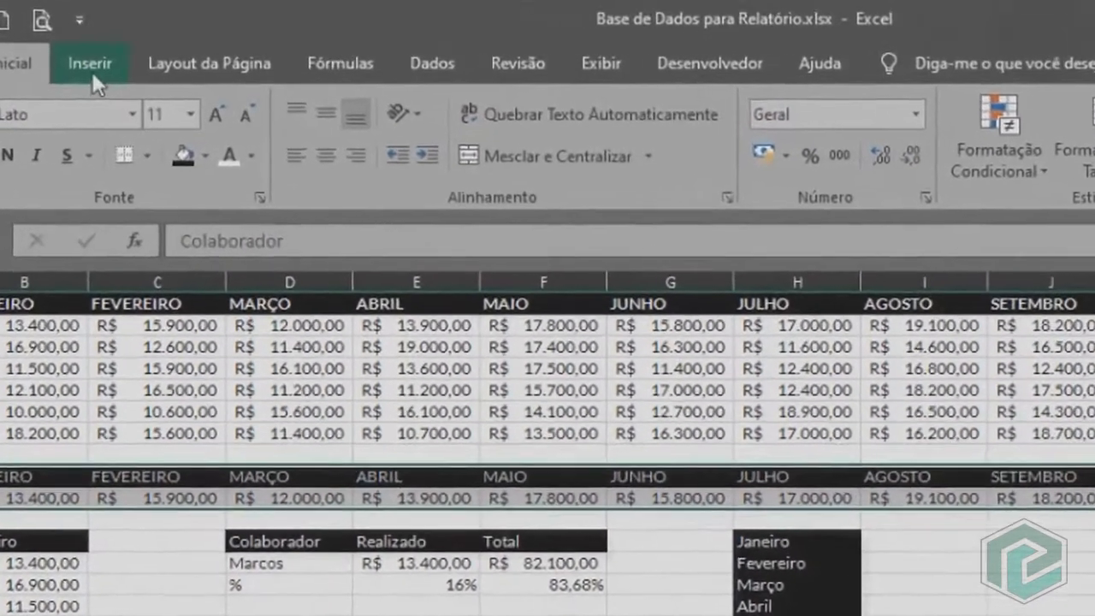
click(157, 53)
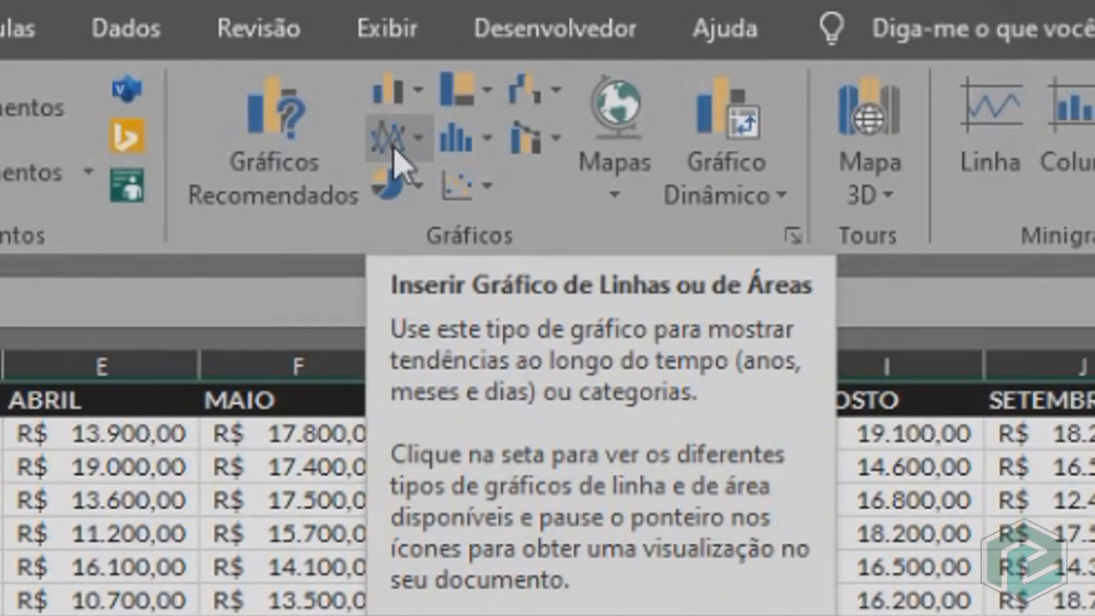
click(398, 154)
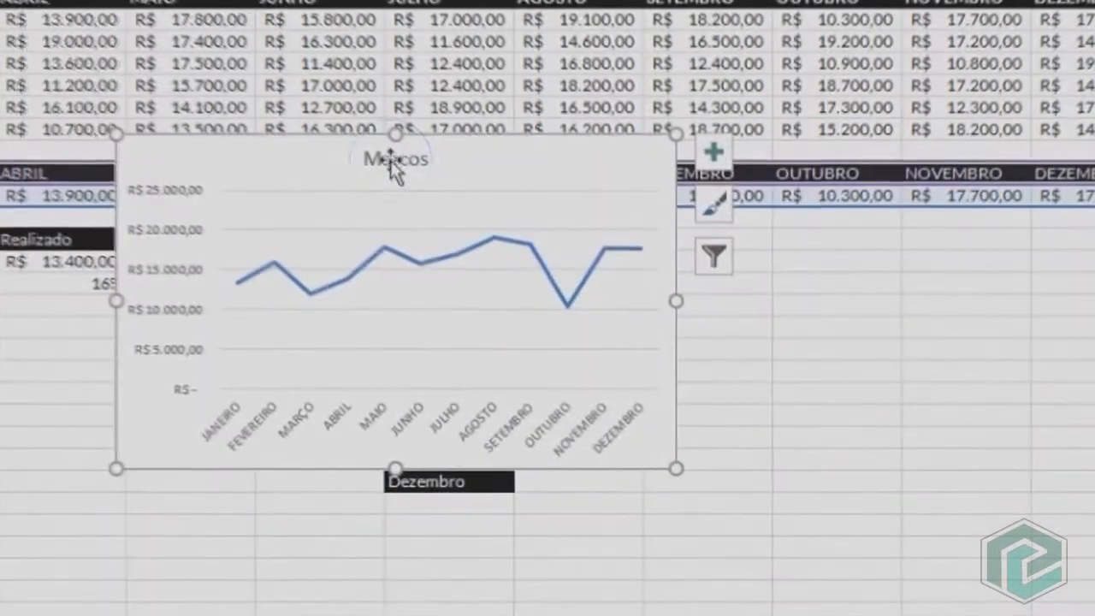
Delete the line chart's title and gridlines and enlarge the chart to span roughly columns A to L.
click(550, 290)
key(Delete)
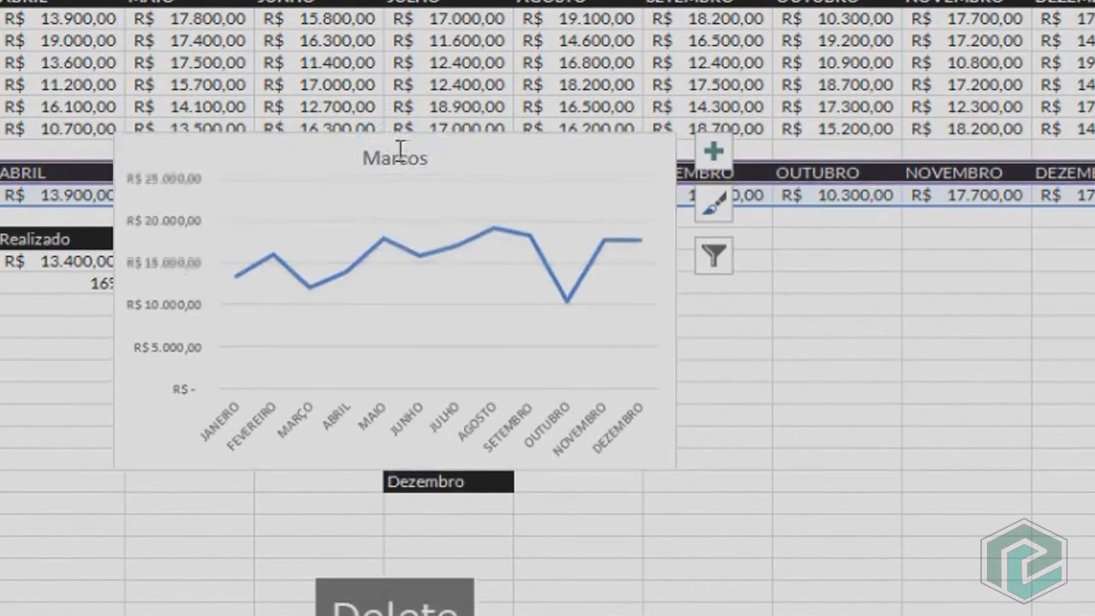
click(471, 298)
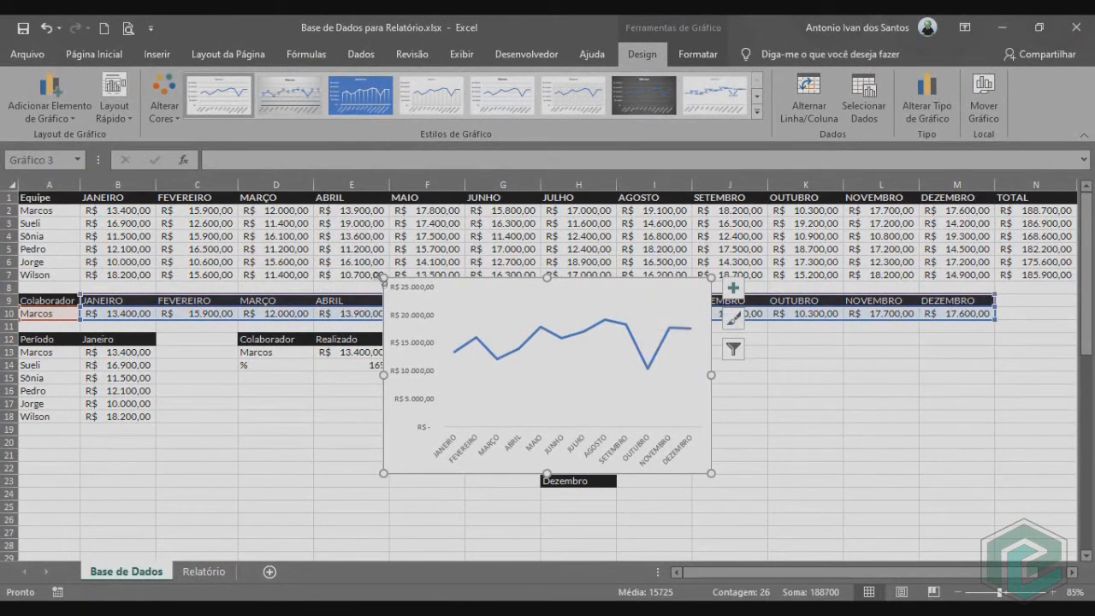
drag(383, 278, 59, 199)
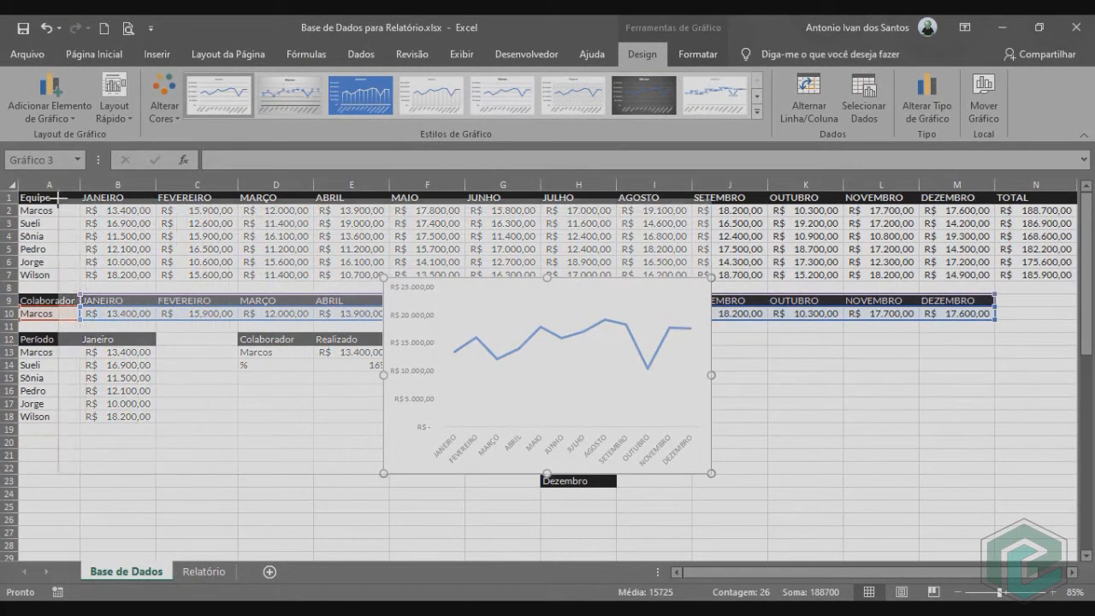
drag(712, 479, 888, 492)
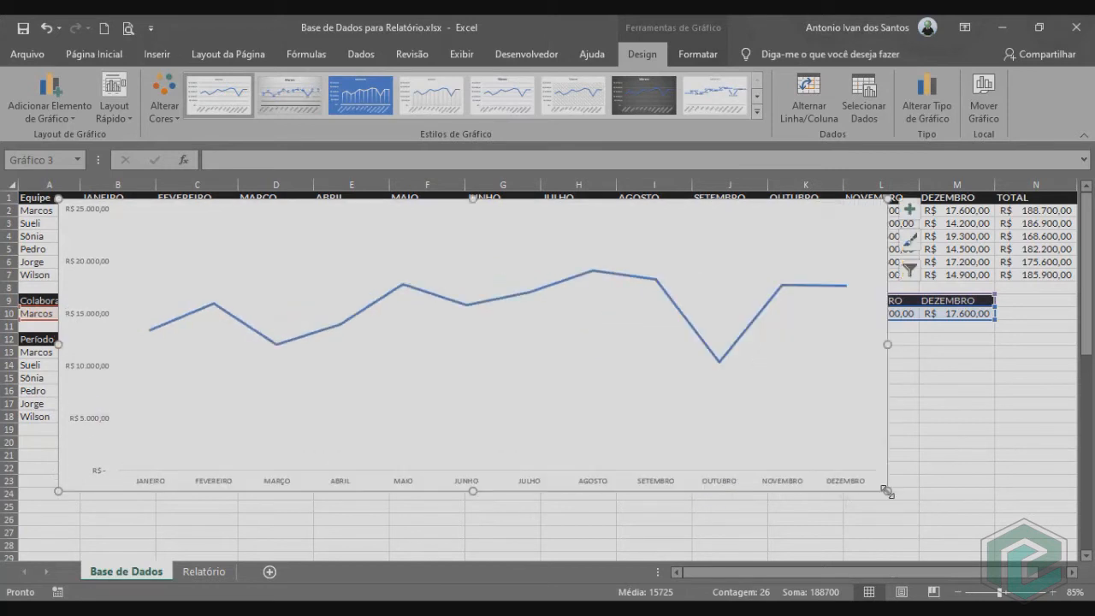
Change the line colour of the chart's data series to solid black.
right_click(484, 306)
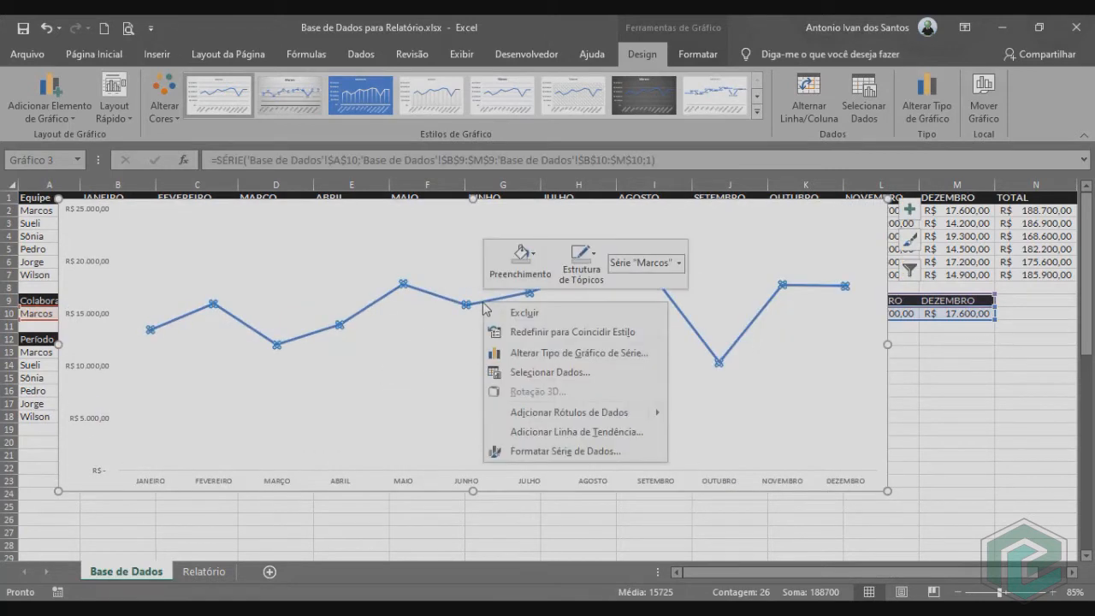
click(553, 454)
key(ctrl+1)
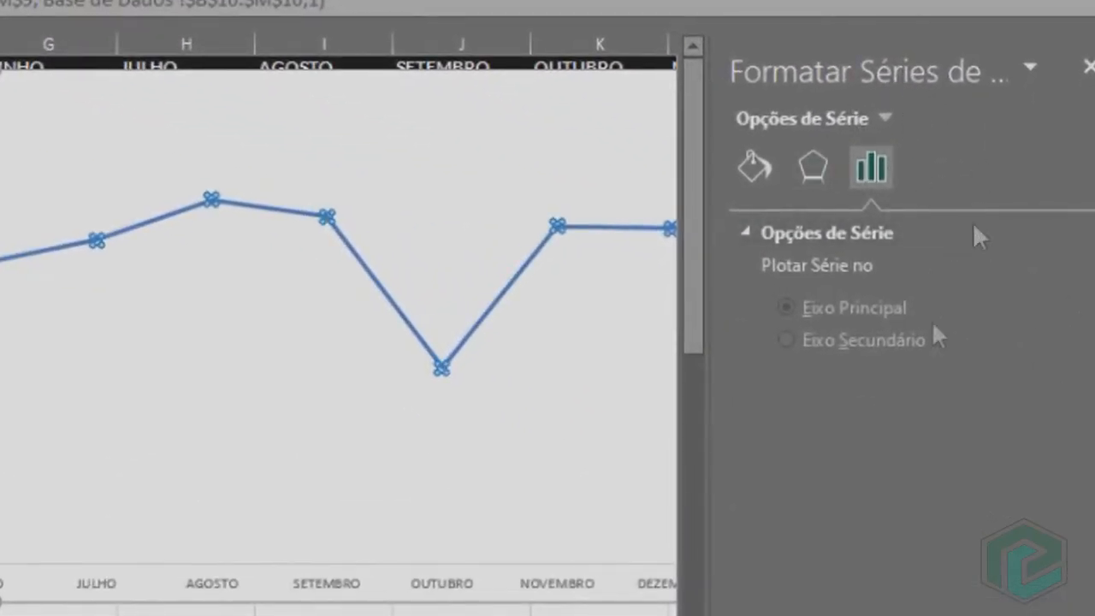
click(754, 170)
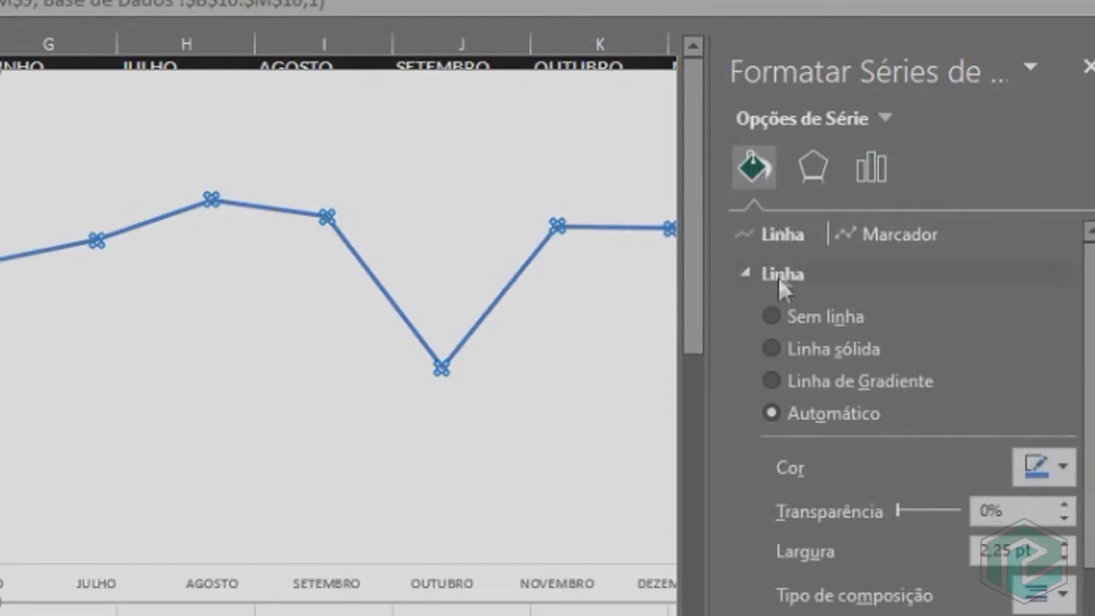
click(1058, 466)
click(904, 530)
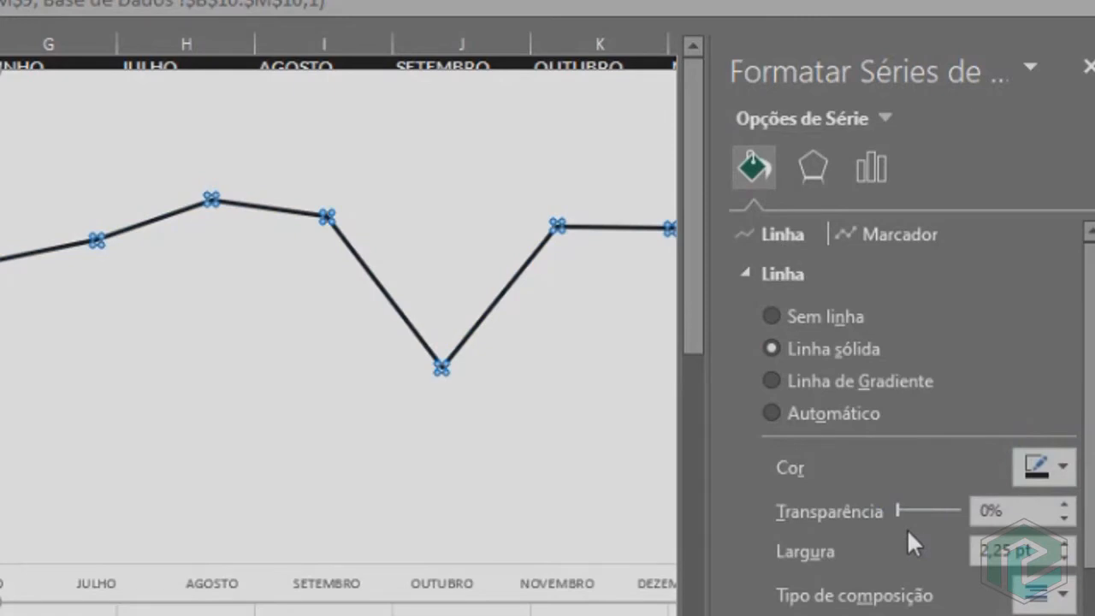
Give the line series built-in round markers with size 9.
click(861, 234)
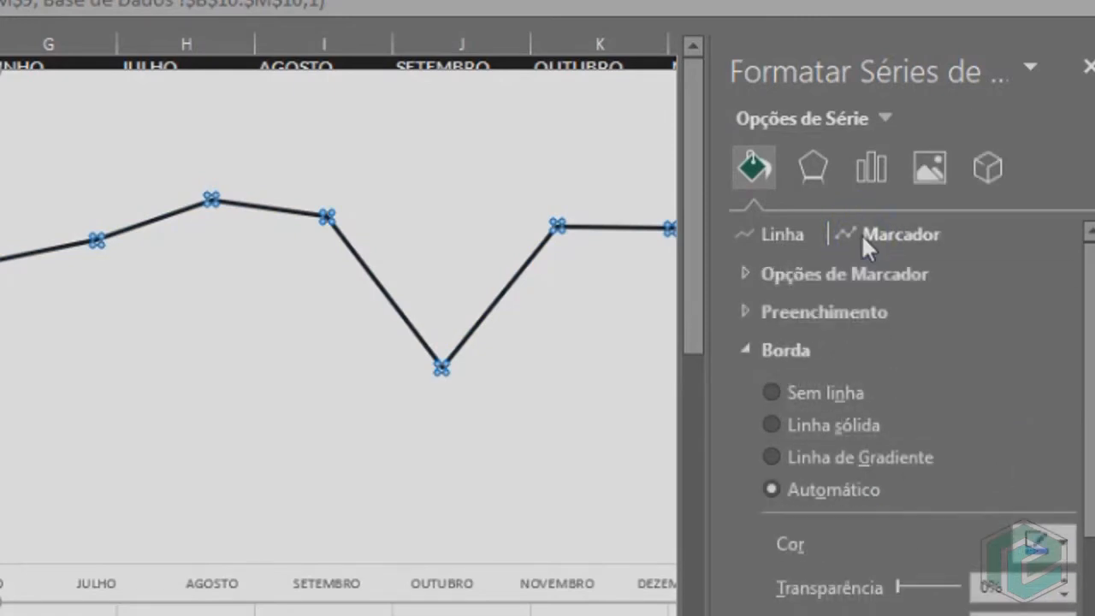
click(743, 277)
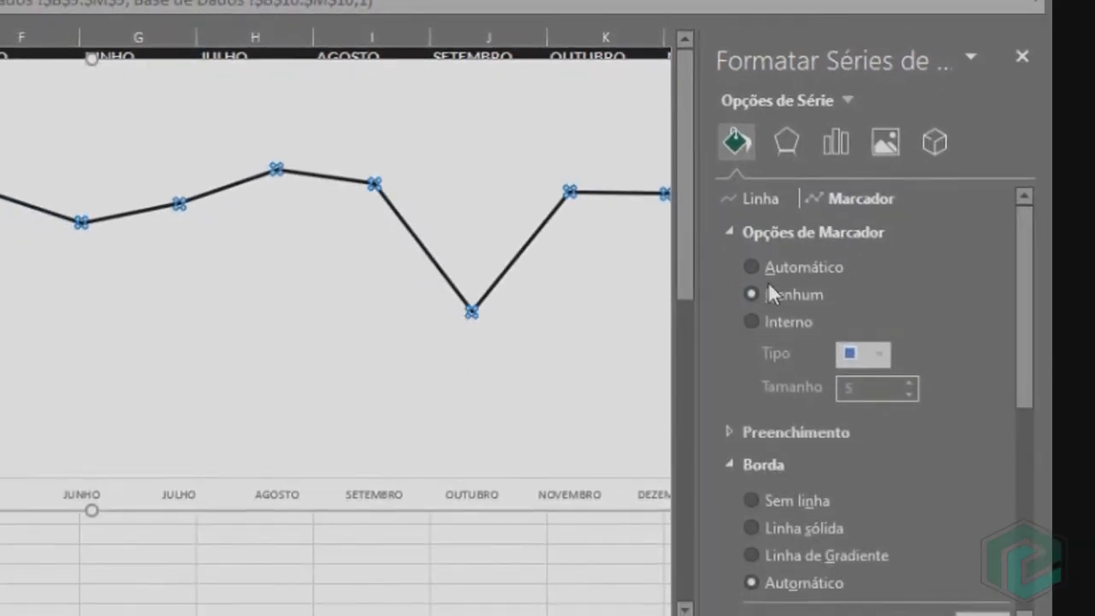
click(753, 322)
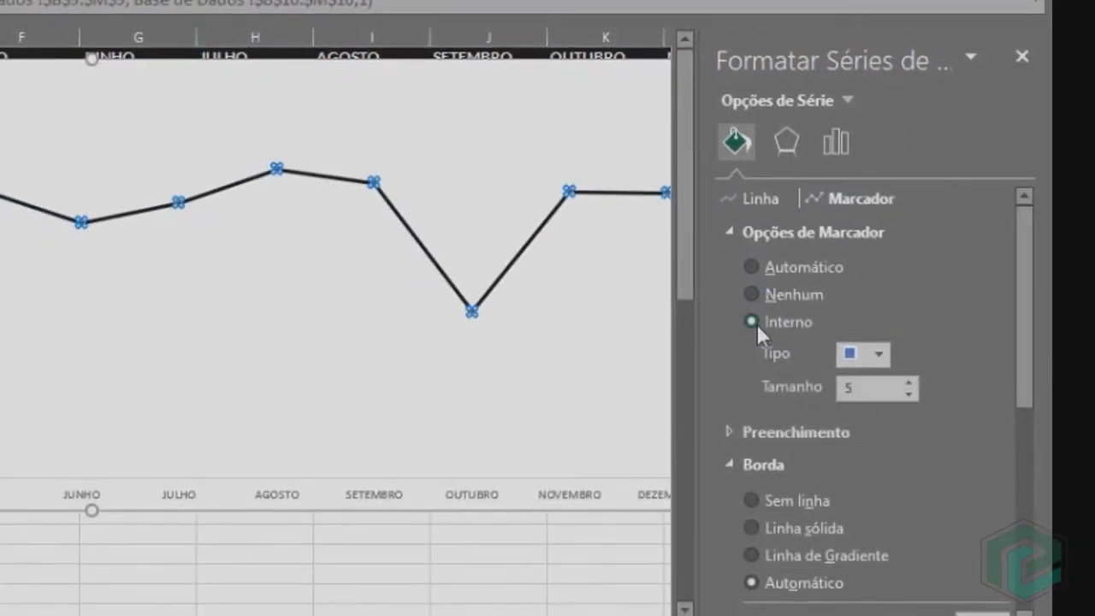
click(882, 356)
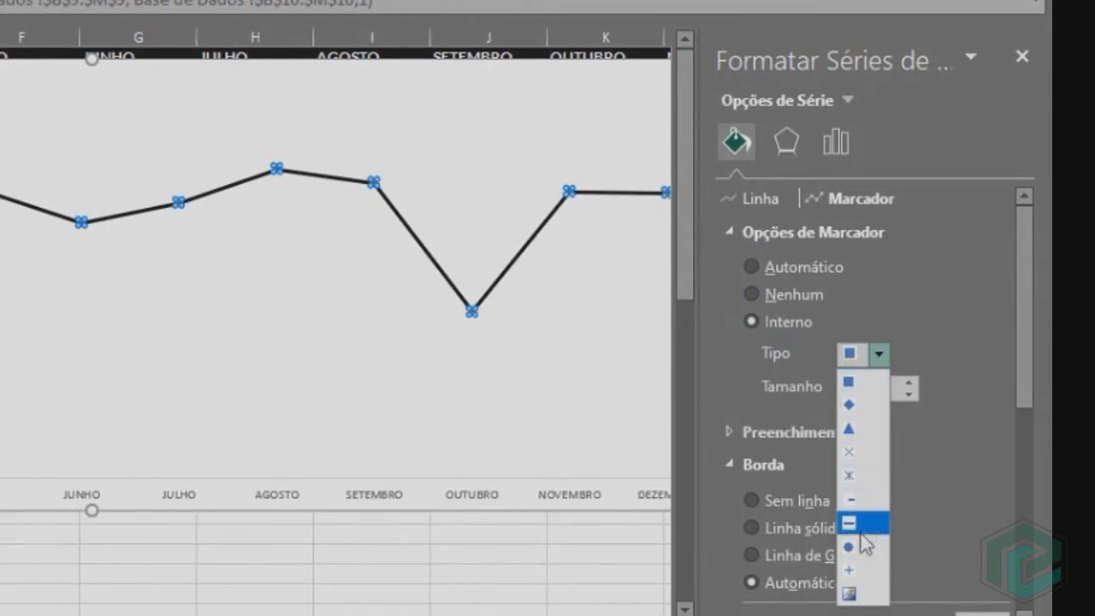
click(863, 520)
click(910, 382)
click(910, 382)
click(909, 381)
click(909, 382)
Give the line's markers a solid border and a solid yellow fill from the standard colours.
scroll(856, 359, down, 3)
click(779, 336)
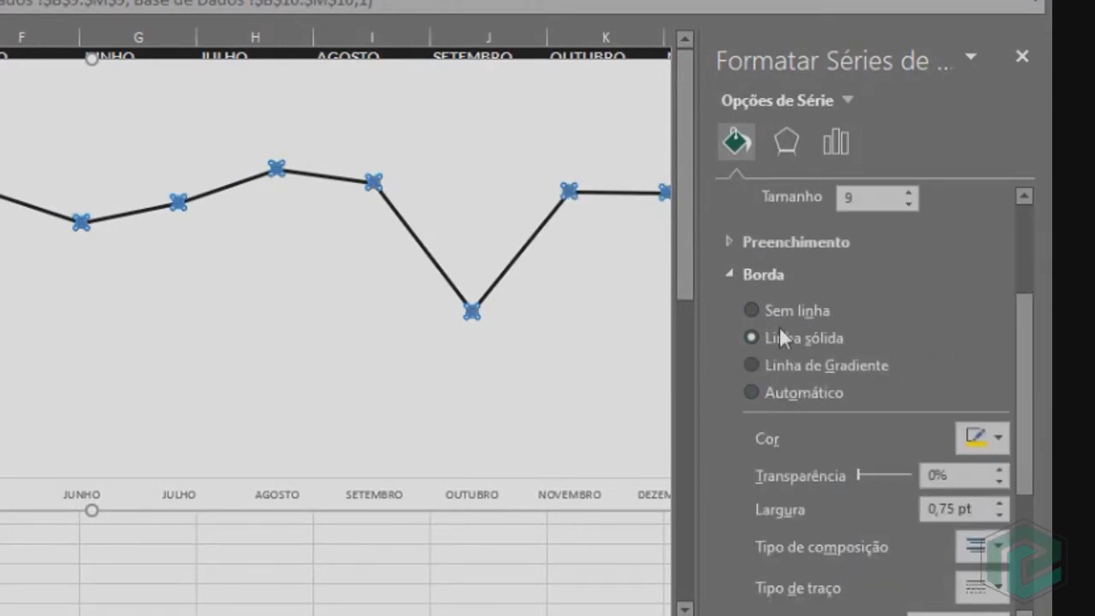
click(730, 240)
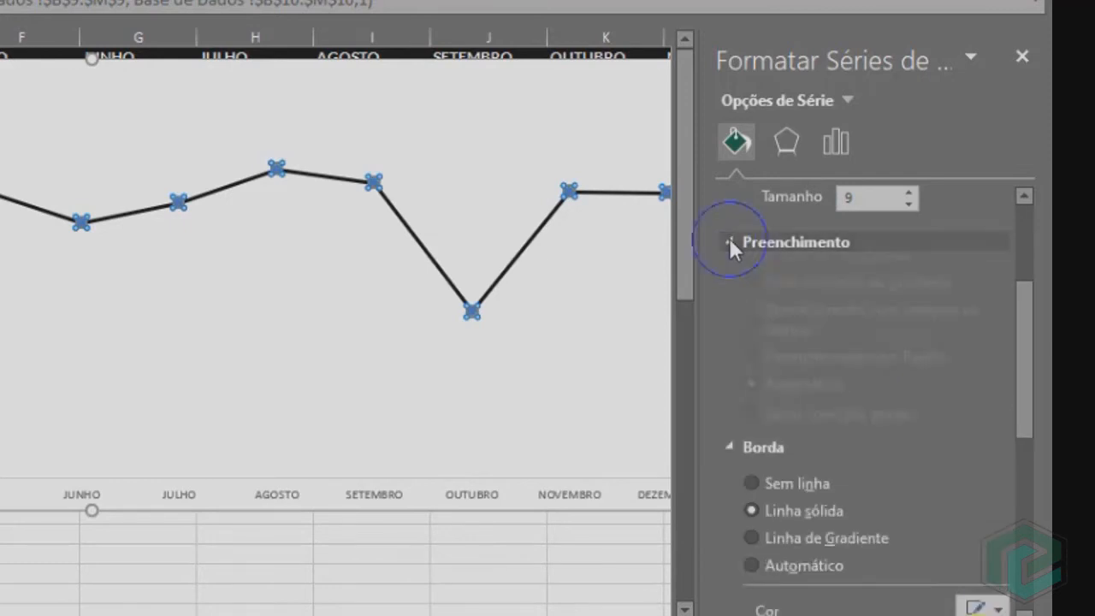
click(992, 514)
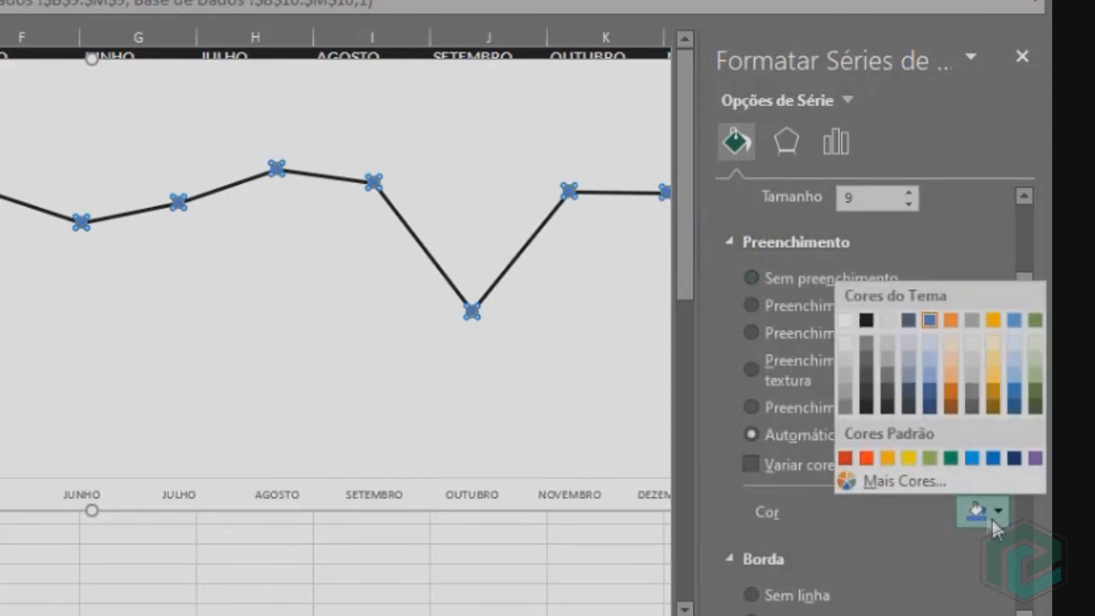
click(913, 460)
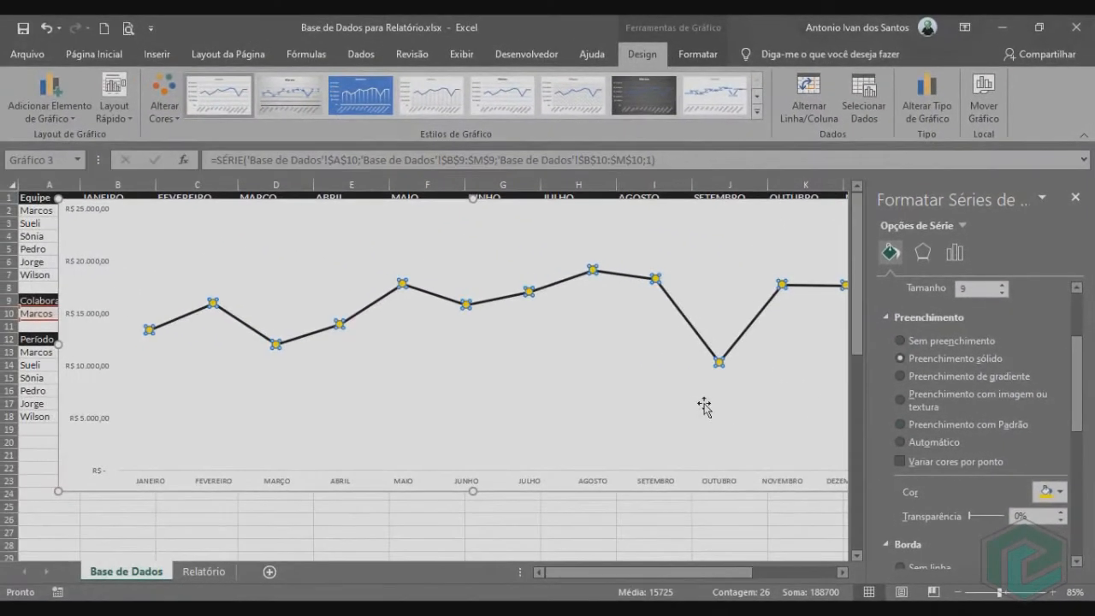
click(1076, 196)
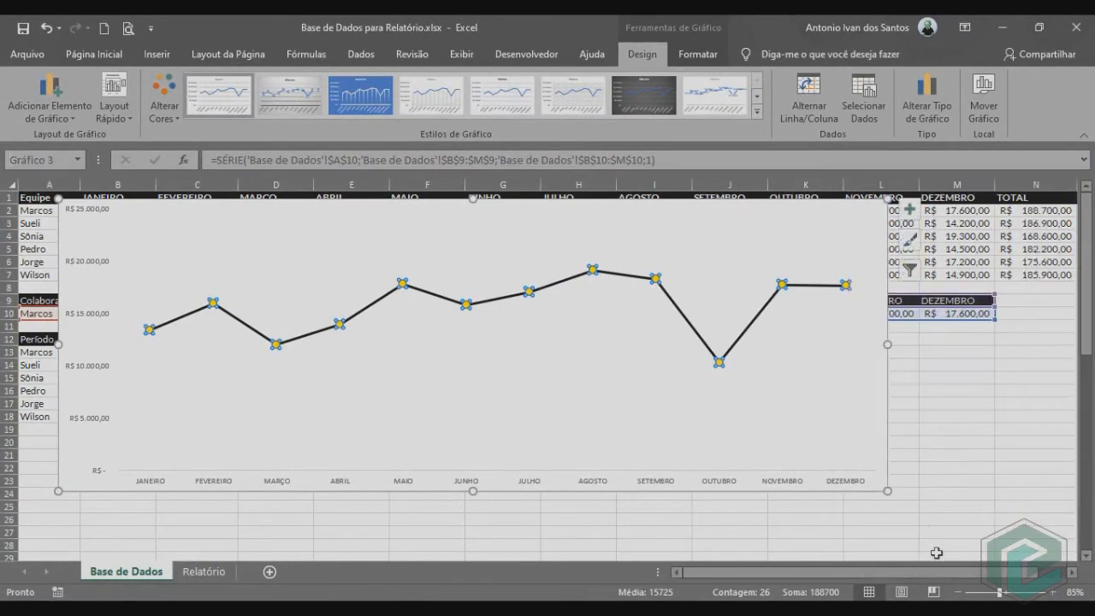
click(933, 466)
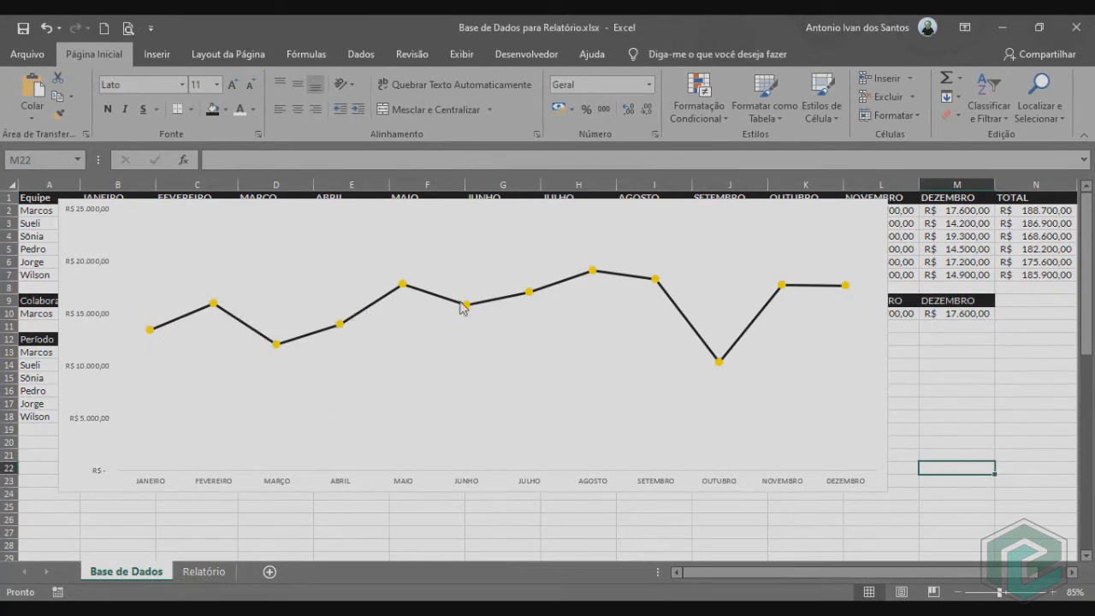
Make the month labels on the line chart's horizontal axis bold and shrink the chart to end around column I.
click(604, 488)
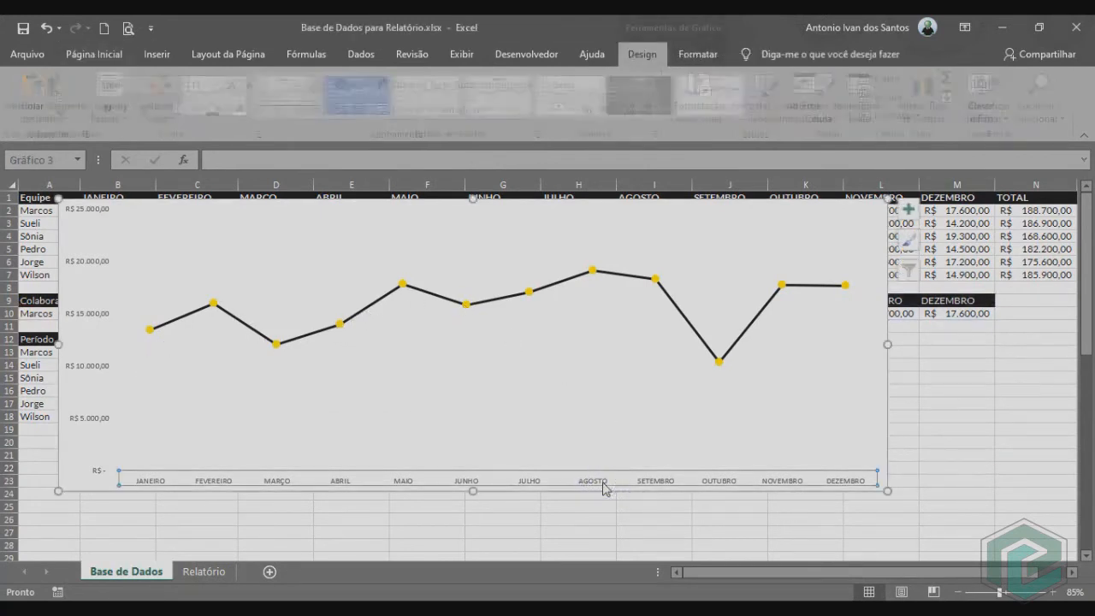
click(95, 56)
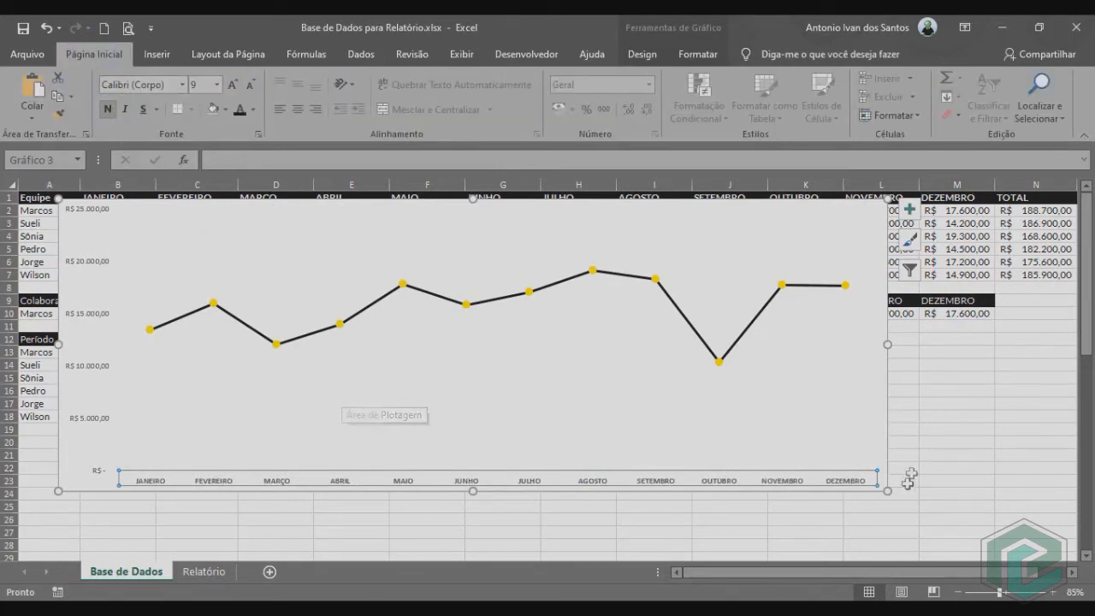
drag(887, 492, 630, 437)
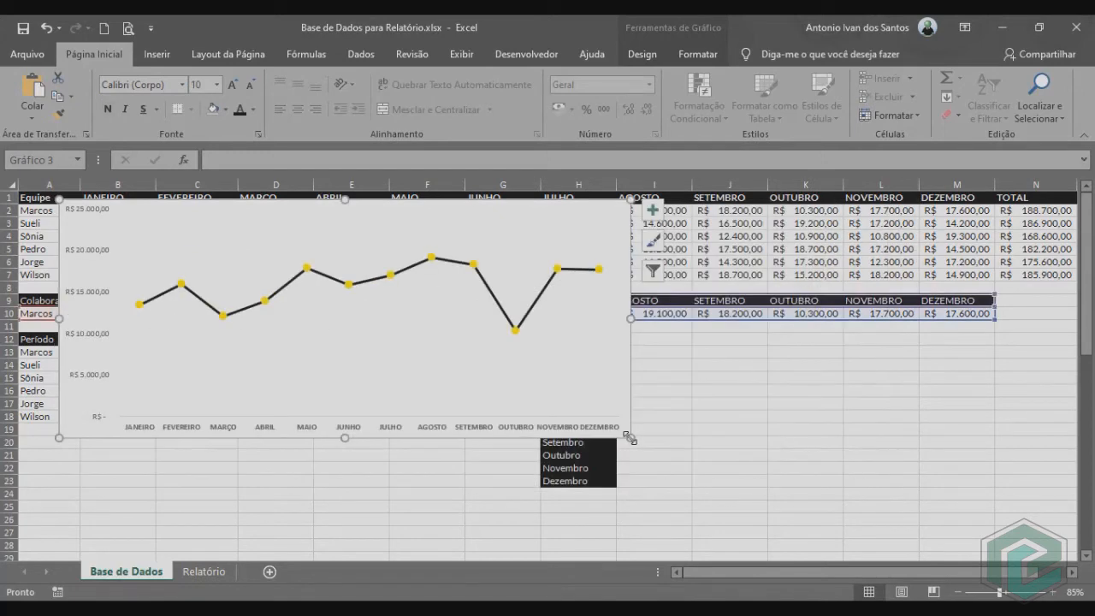
Move the line chart from the Base de Dados sheet to the Relatório sheet, pasting it at cell A29.
key(ctrl+x)
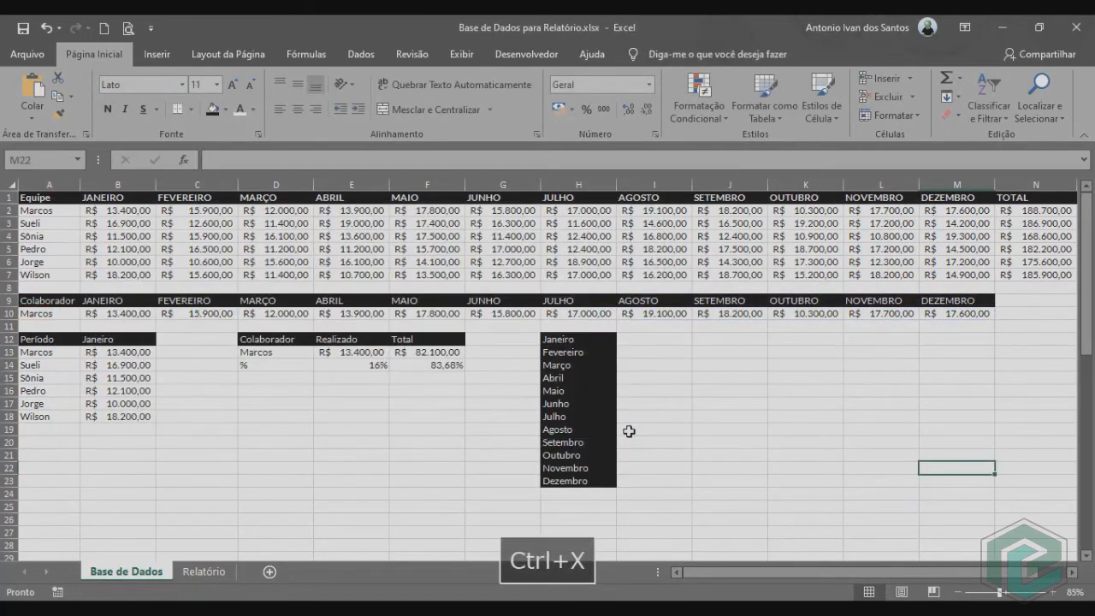
click(203, 578)
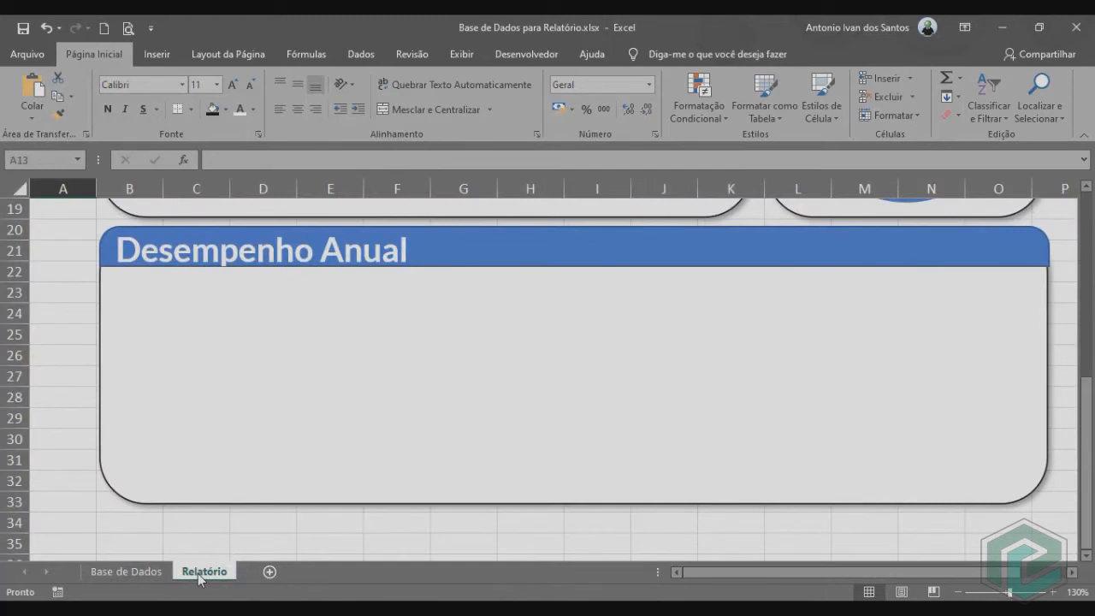
click(50, 418)
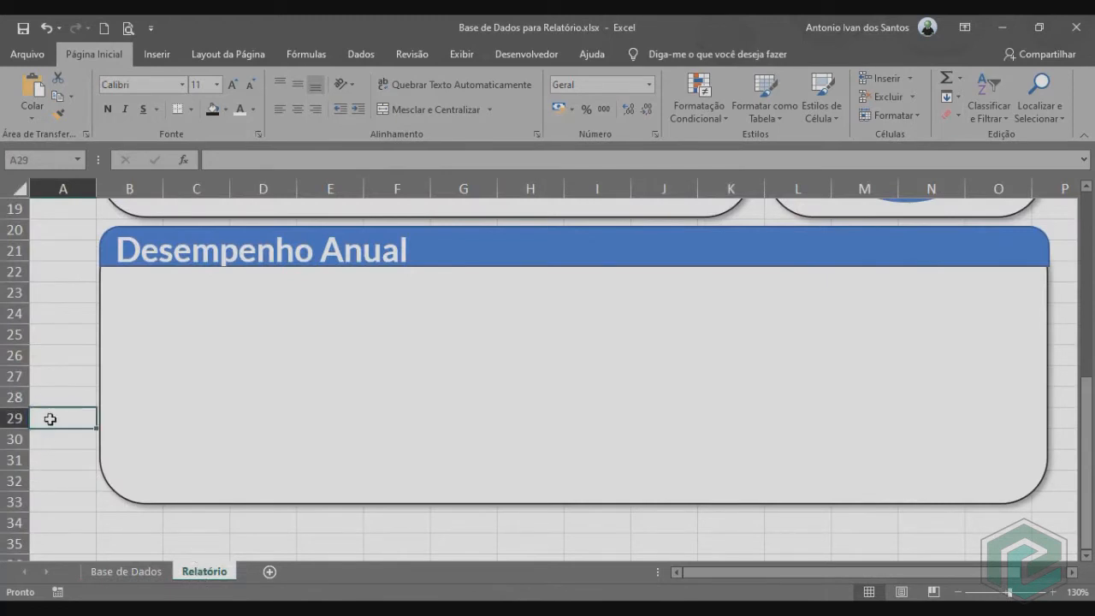
key(ctrl+v)
Fit the line chart inside the Desempenho Anual panel, about 5.78 cm high and 23.89 cm wide.
scroll(729, 433, down, 1)
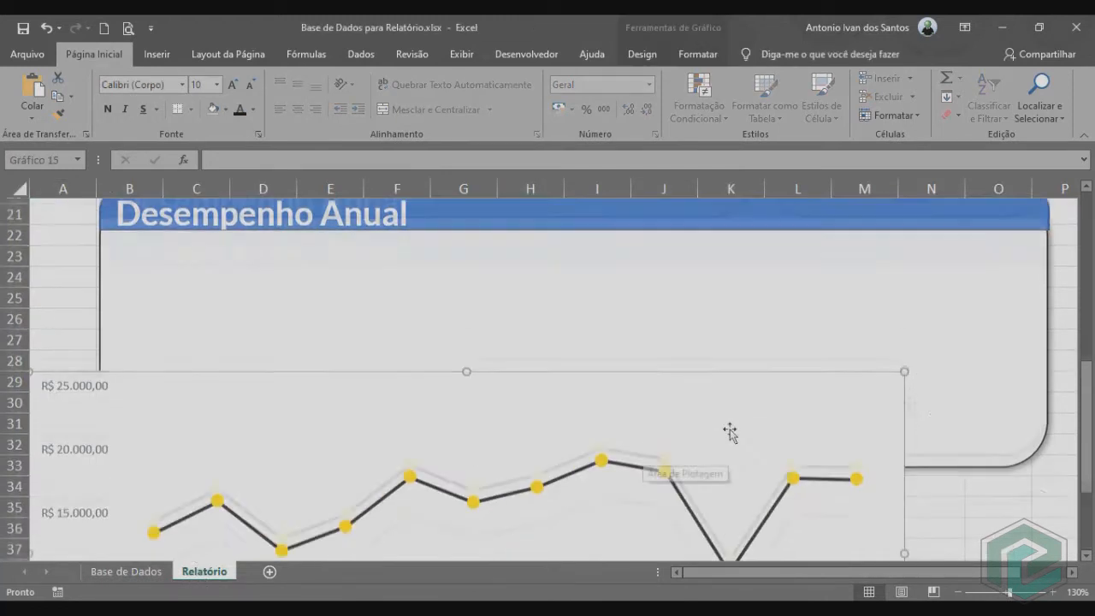
drag(905, 345, 791, 396)
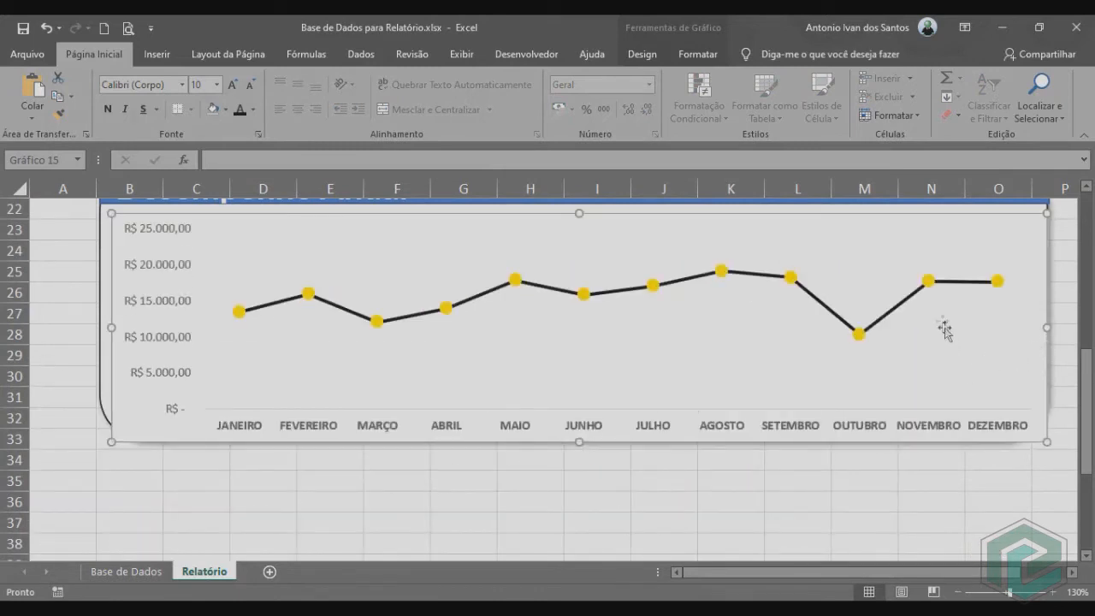
drag(480, 221, 469, 211)
drag(1035, 322, 1047, 324)
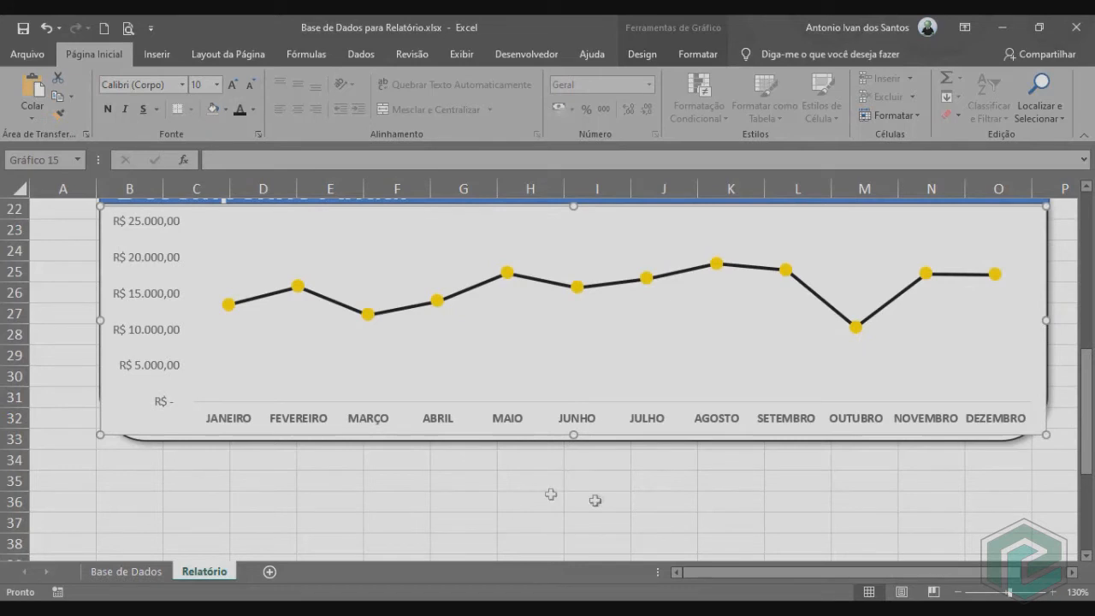
Remove the fill and the outline of the line chart in the Desempenho Anual panel.
click(708, 54)
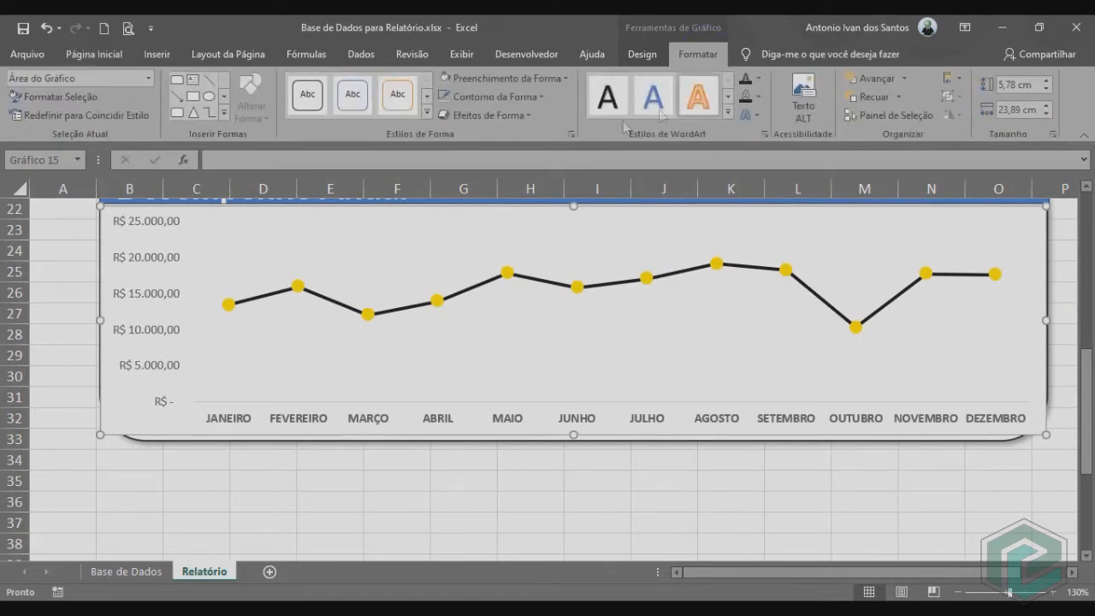
click(522, 78)
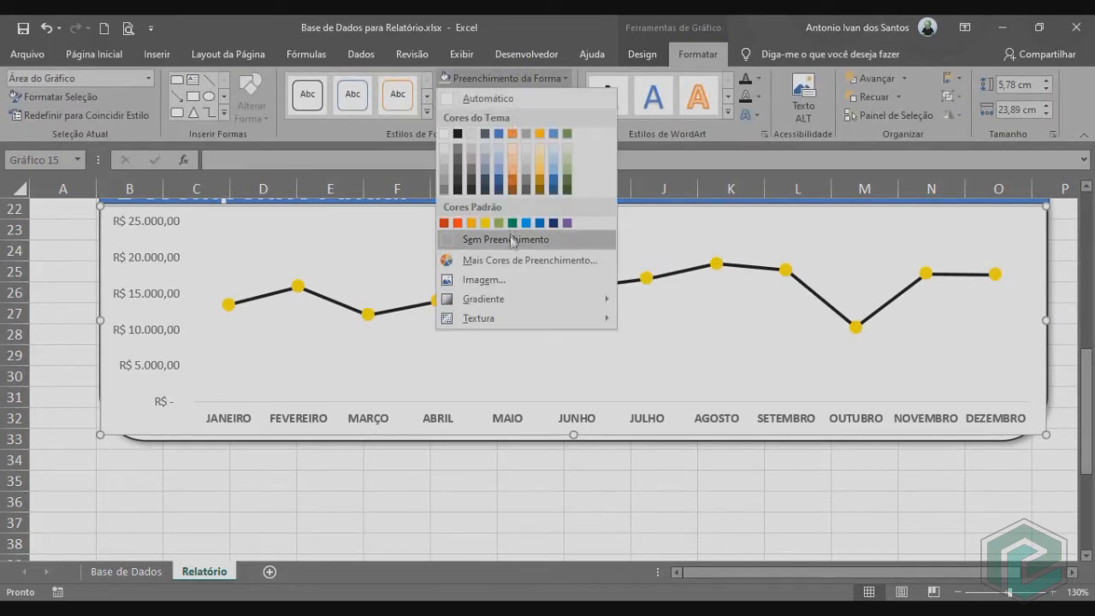
click(512, 240)
click(514, 98)
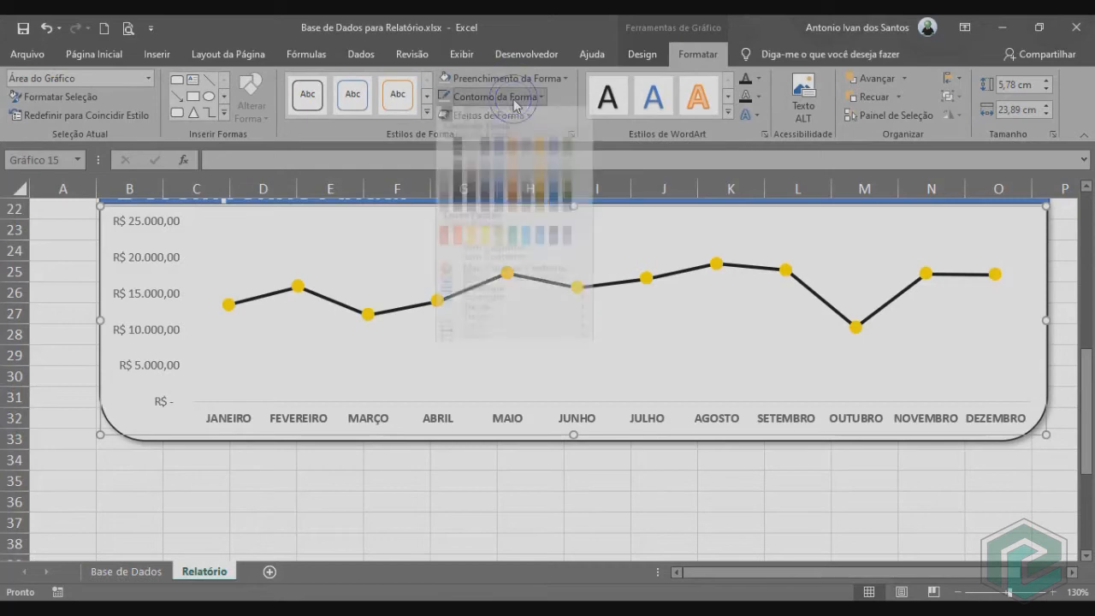
click(511, 256)
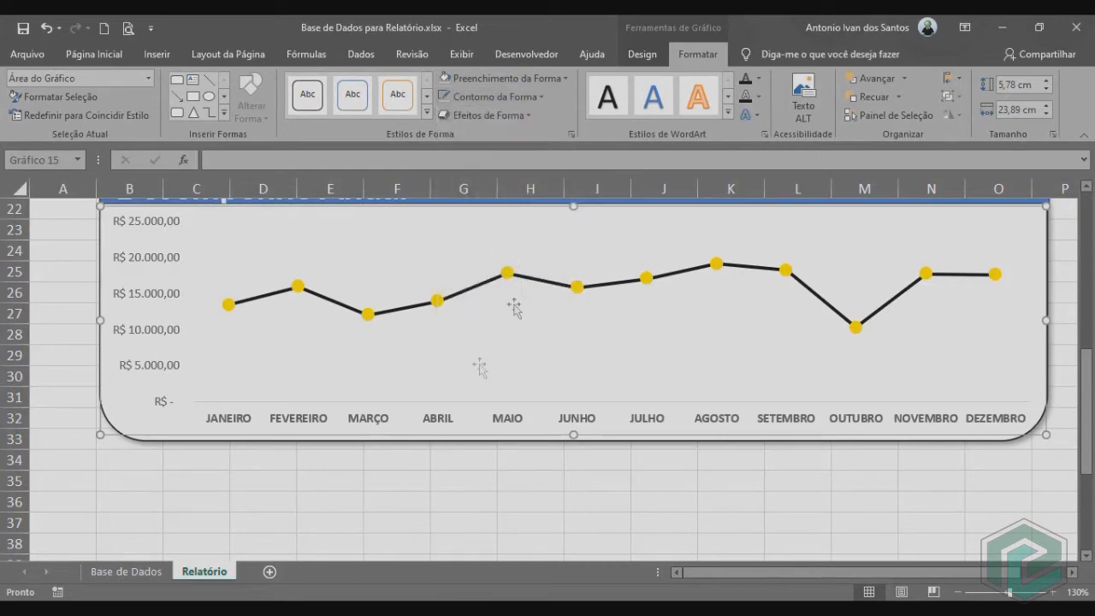
click(447, 478)
scroll(612, 501, up, 2)
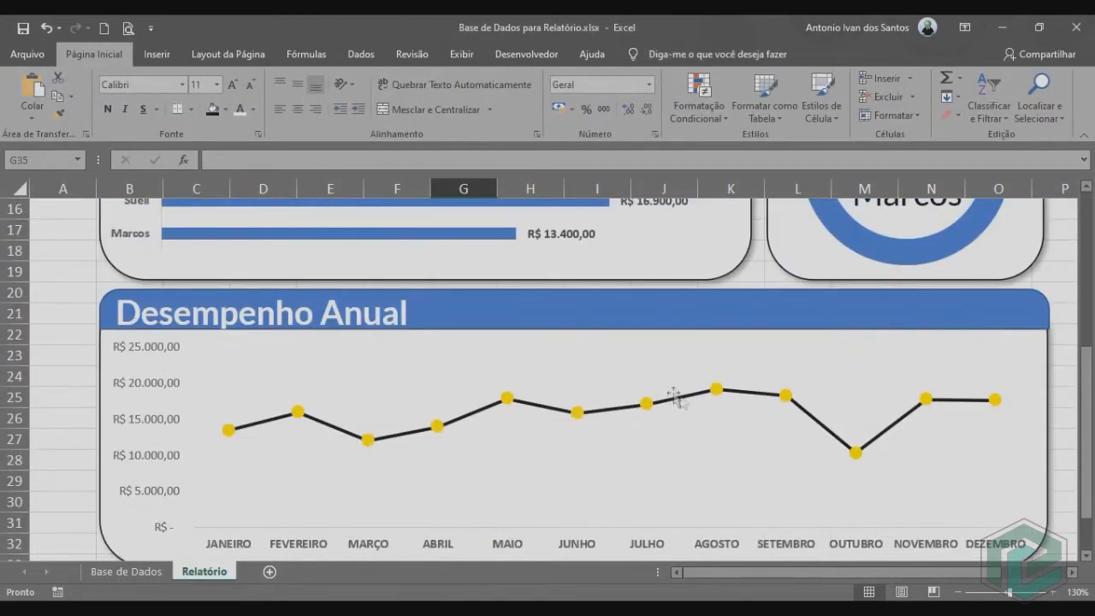
scroll(641, 440, up, 5)
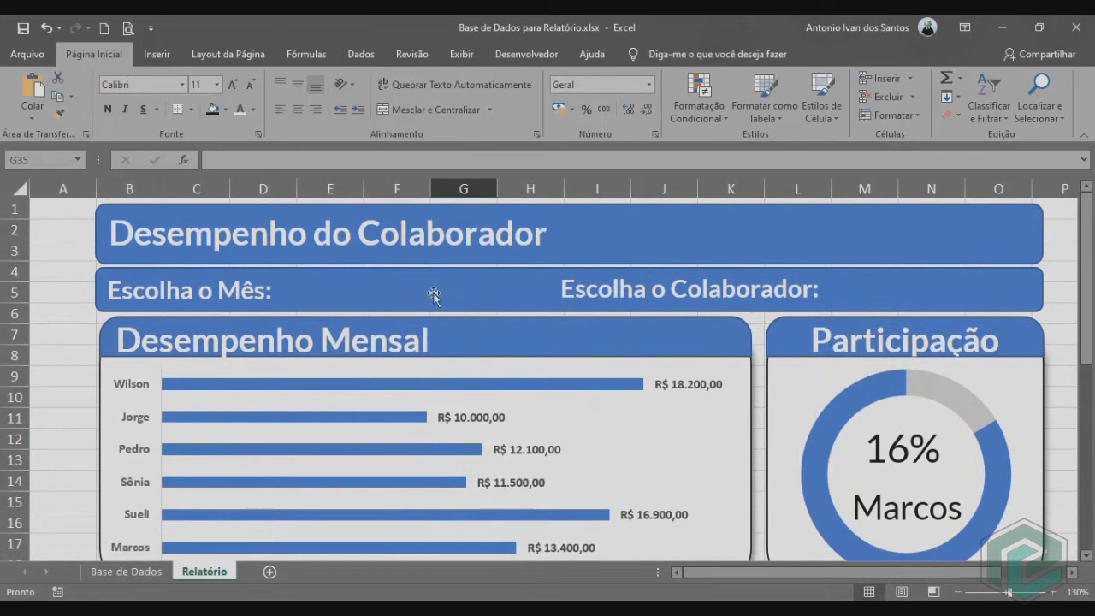
click(125, 571)
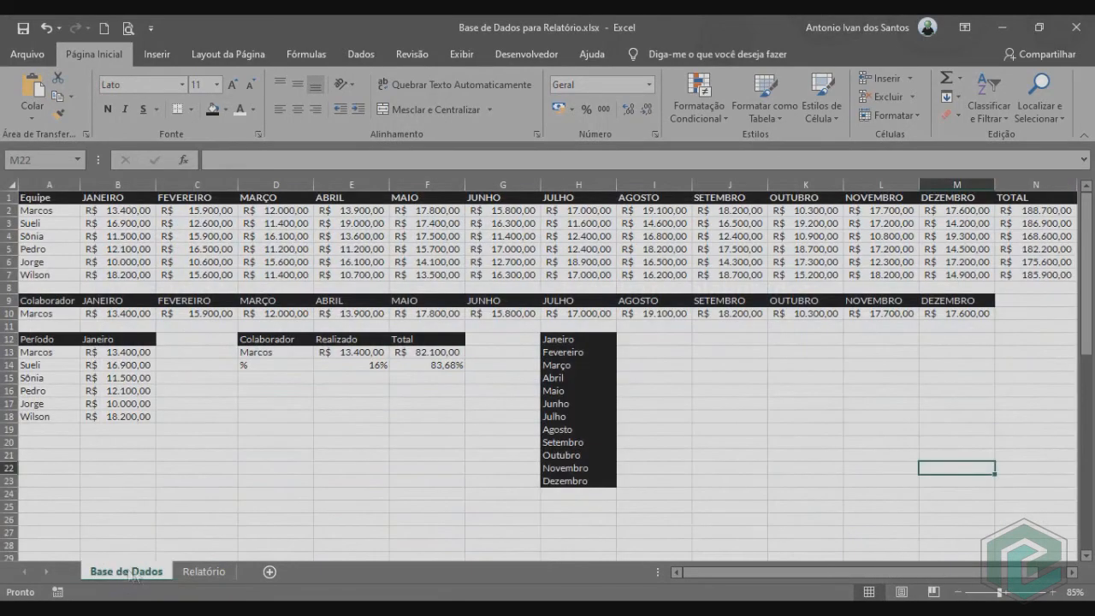
click(202, 574)
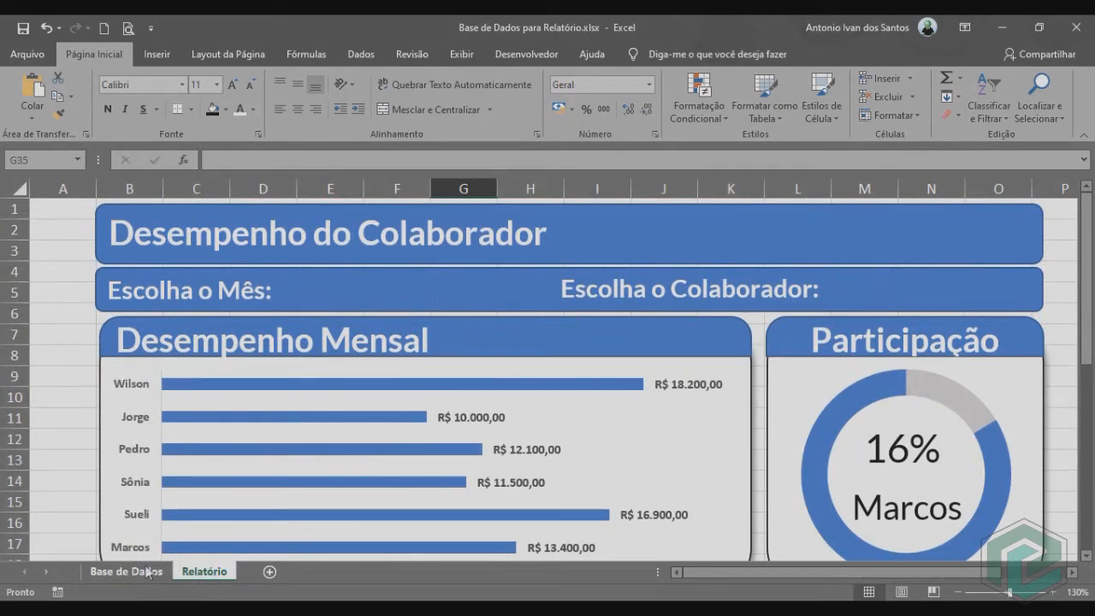
click(127, 572)
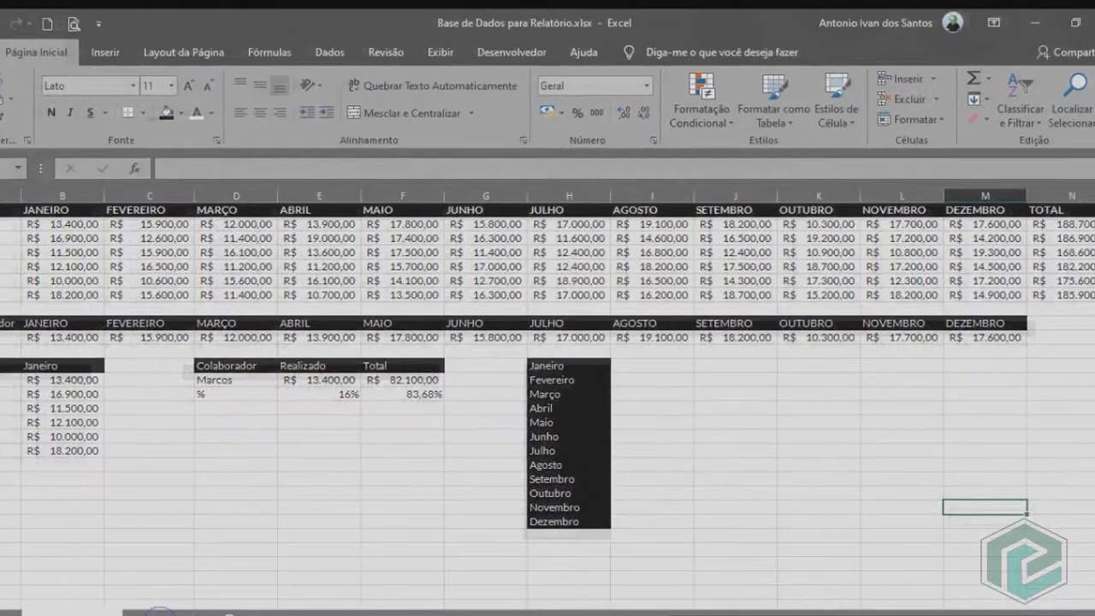
click(204, 572)
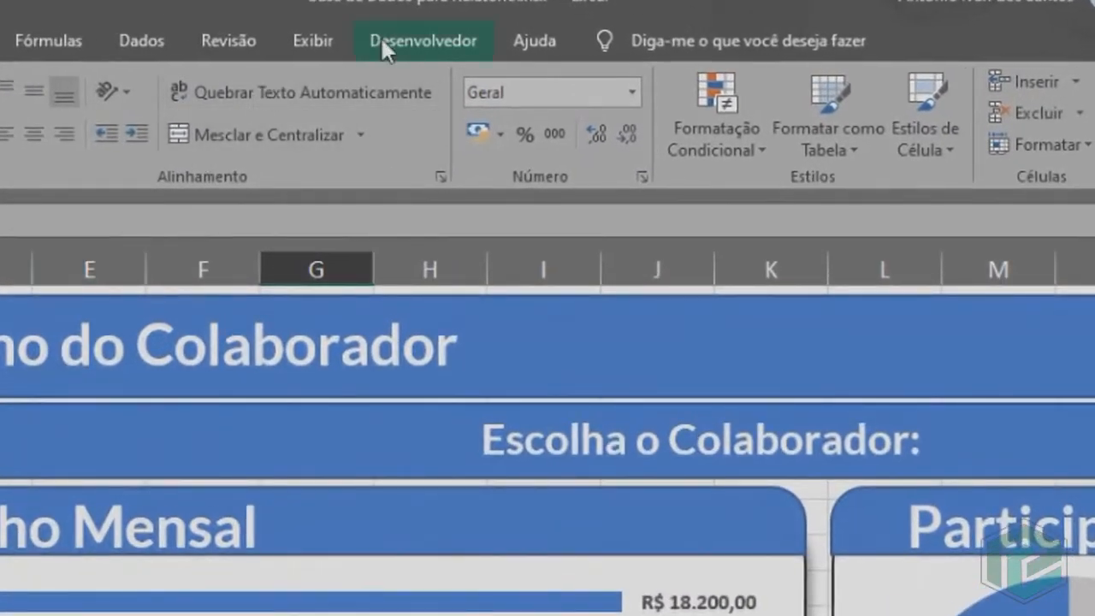
Insert a combo box form control beside "Escolha o Mês:" and place a duplicate of it beside "Escolha o Colaborador:".
click(382, 43)
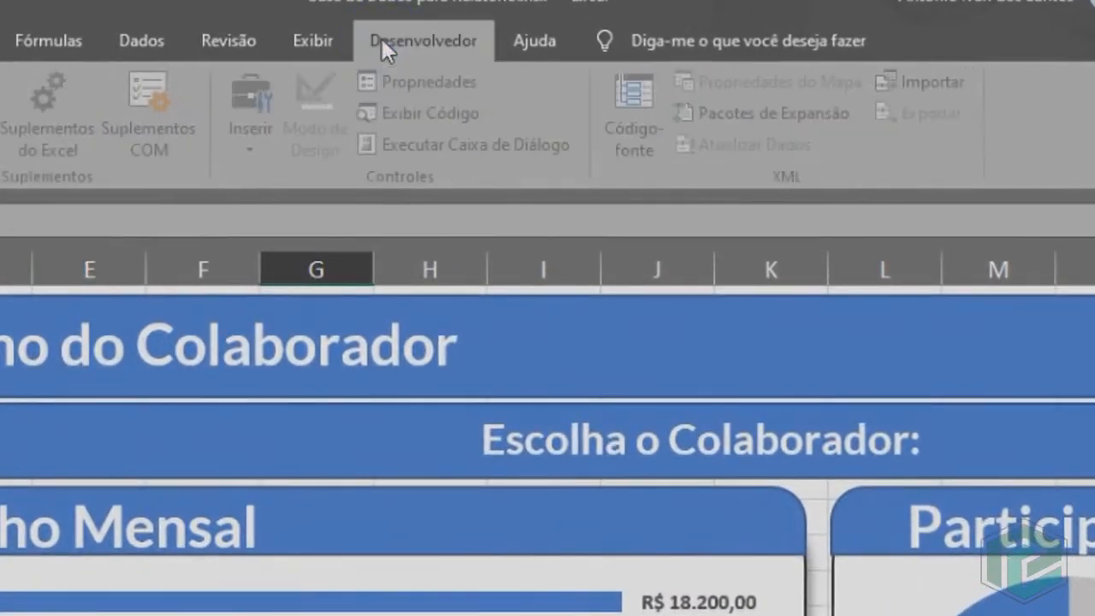
click(257, 133)
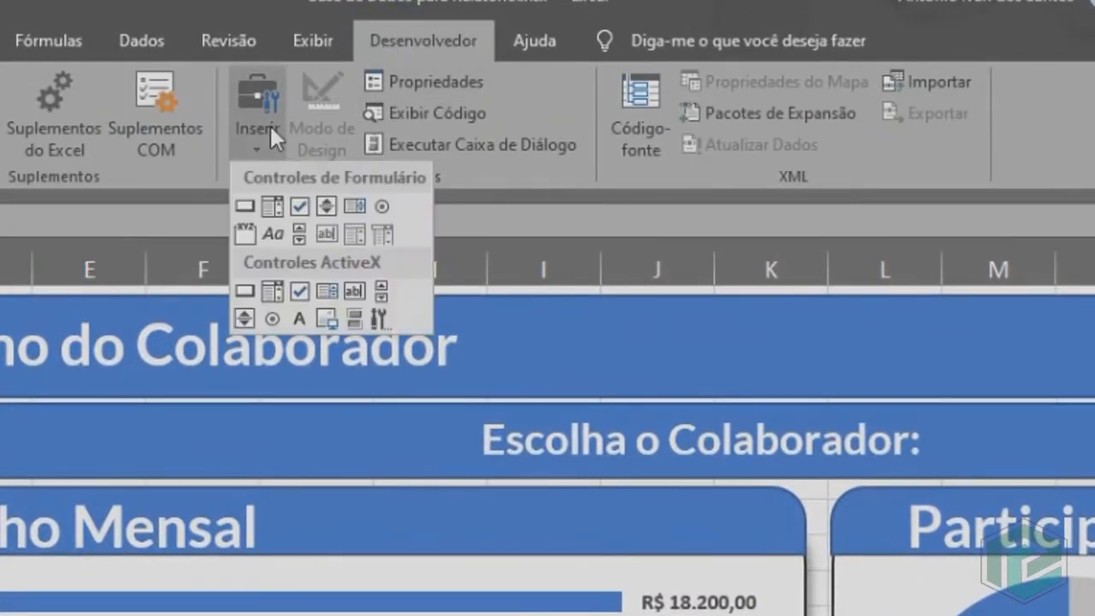
click(272, 208)
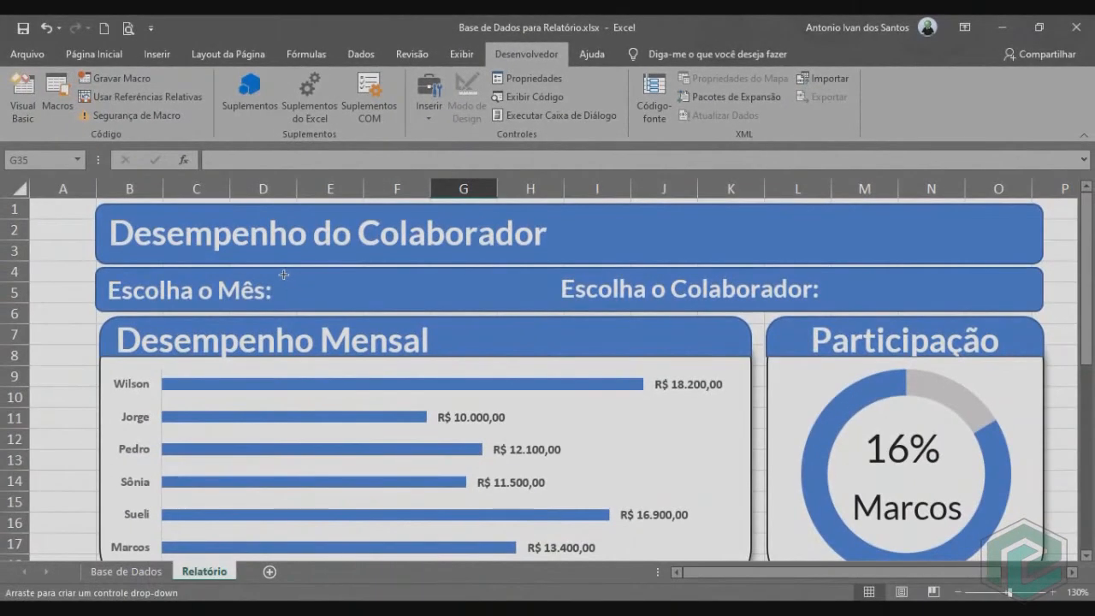
drag(284, 274, 466, 306)
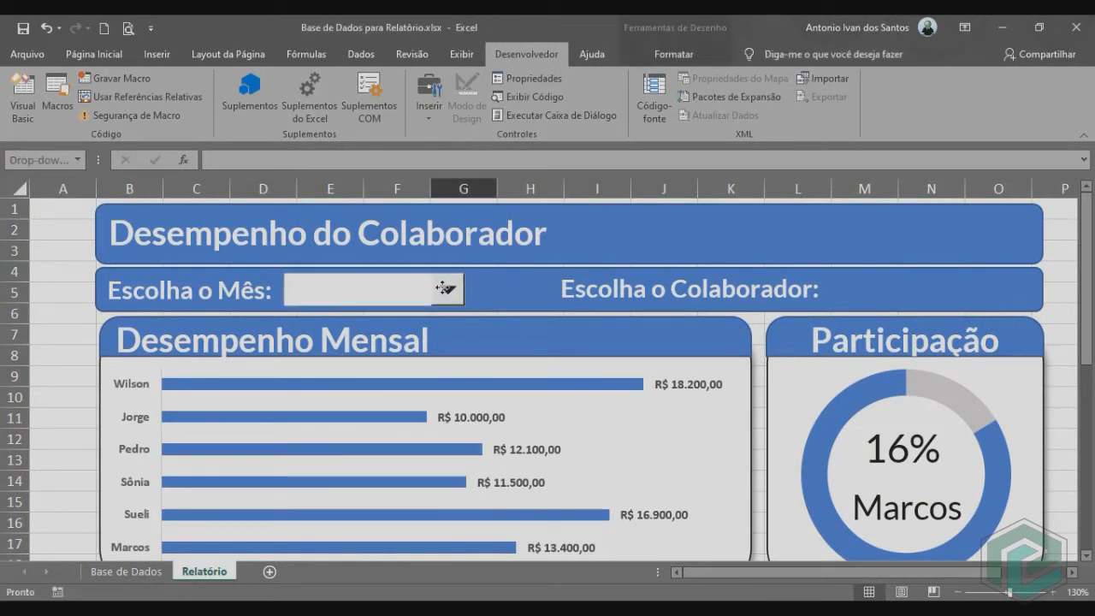
key(ctrl+d)
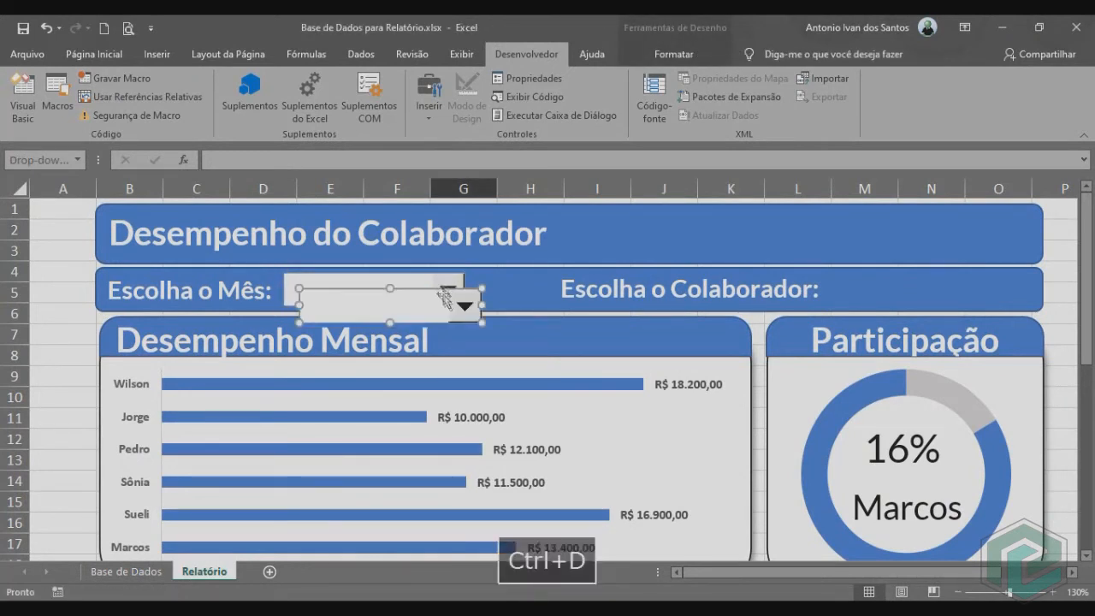
drag(451, 303, 976, 285)
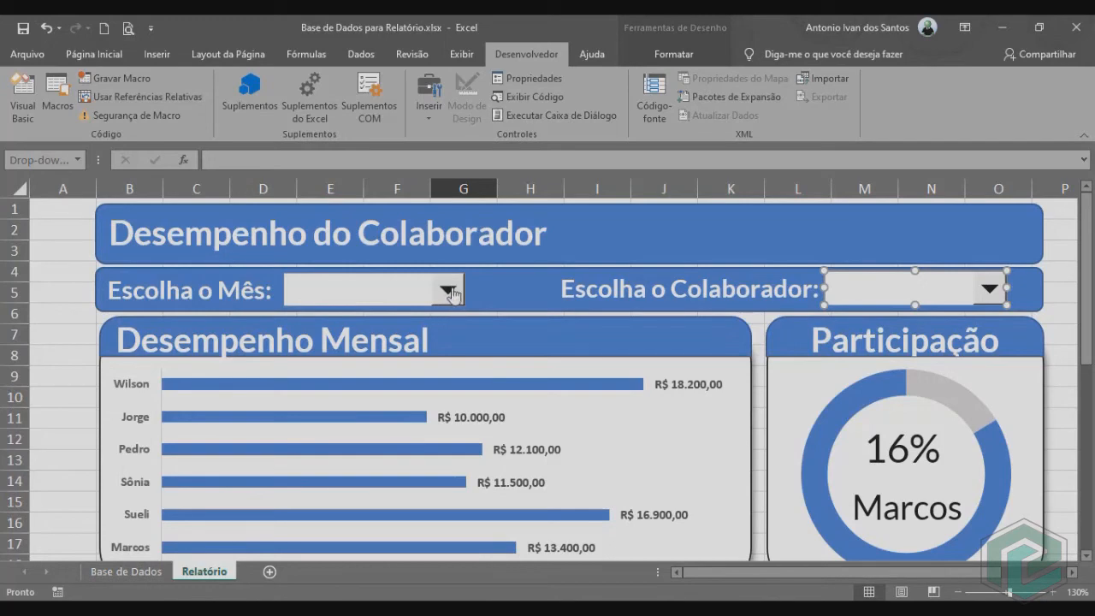
click(137, 571)
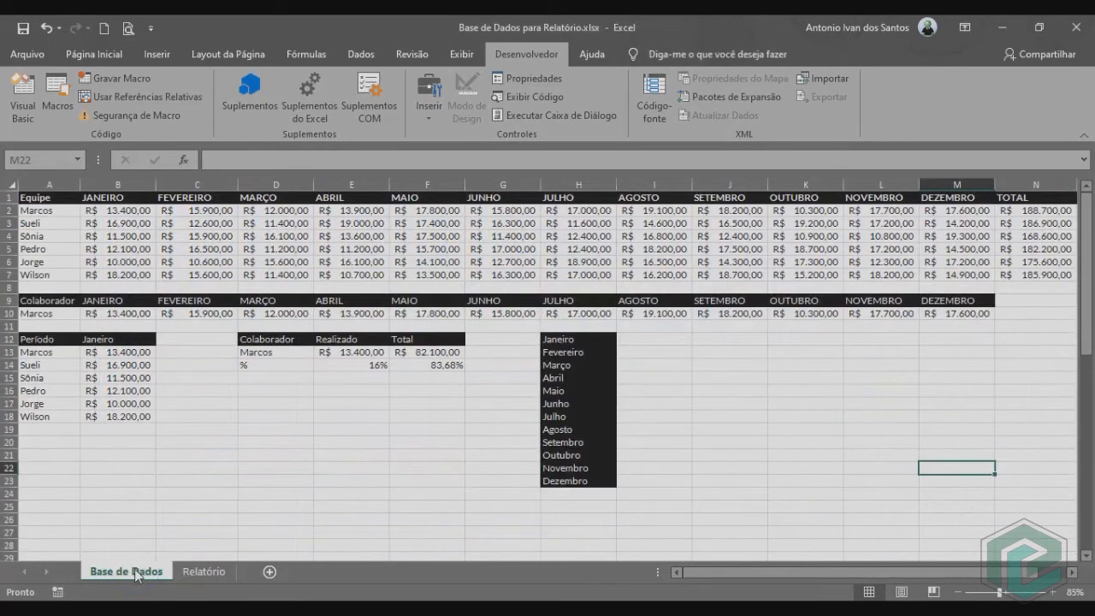
click(116, 338)
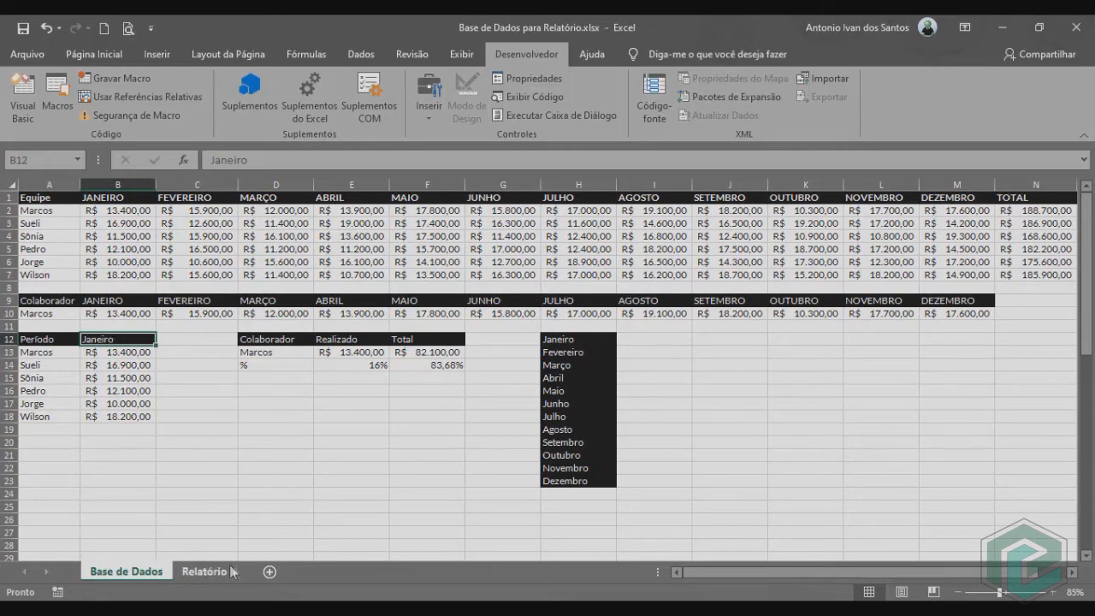
click(204, 572)
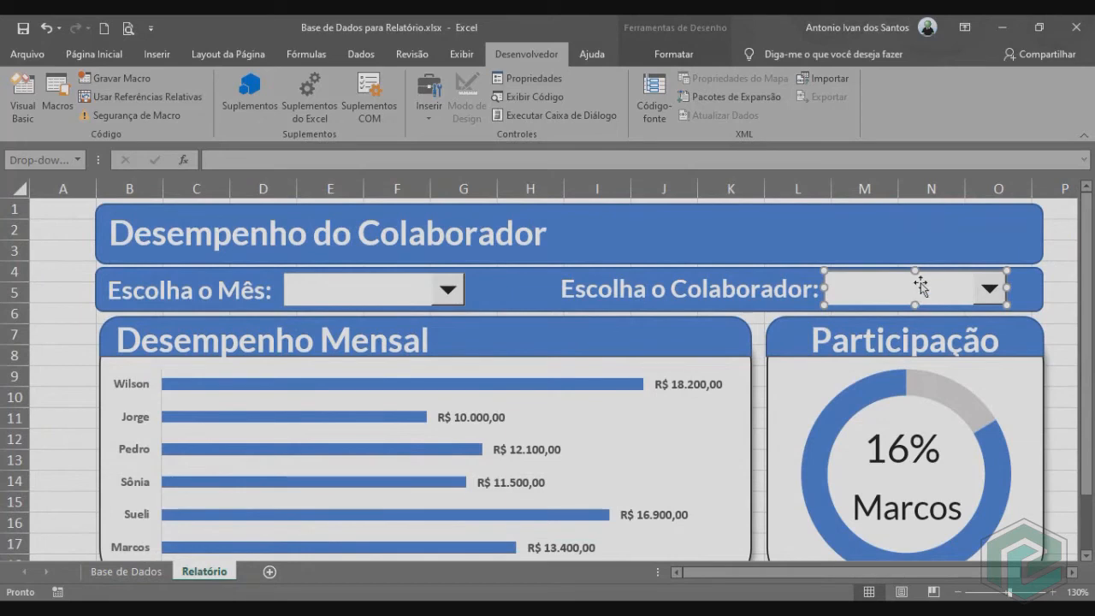
On the Base de Dados sheet, enter =ÍNDICE(A2:A7;D17) in cell A10 under Colaborador.
click(124, 571)
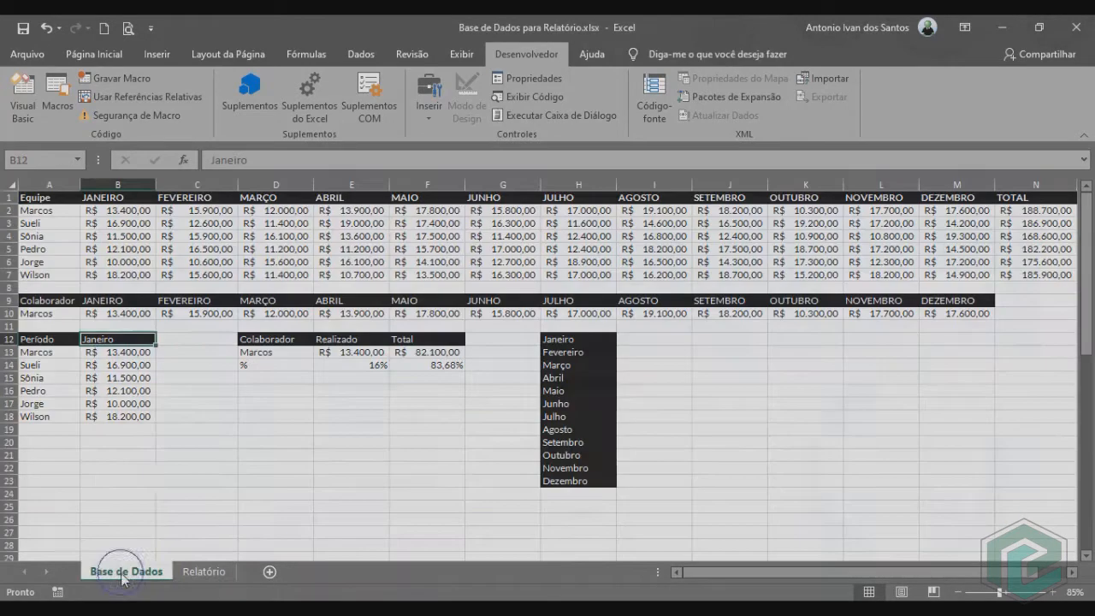
click(49, 313)
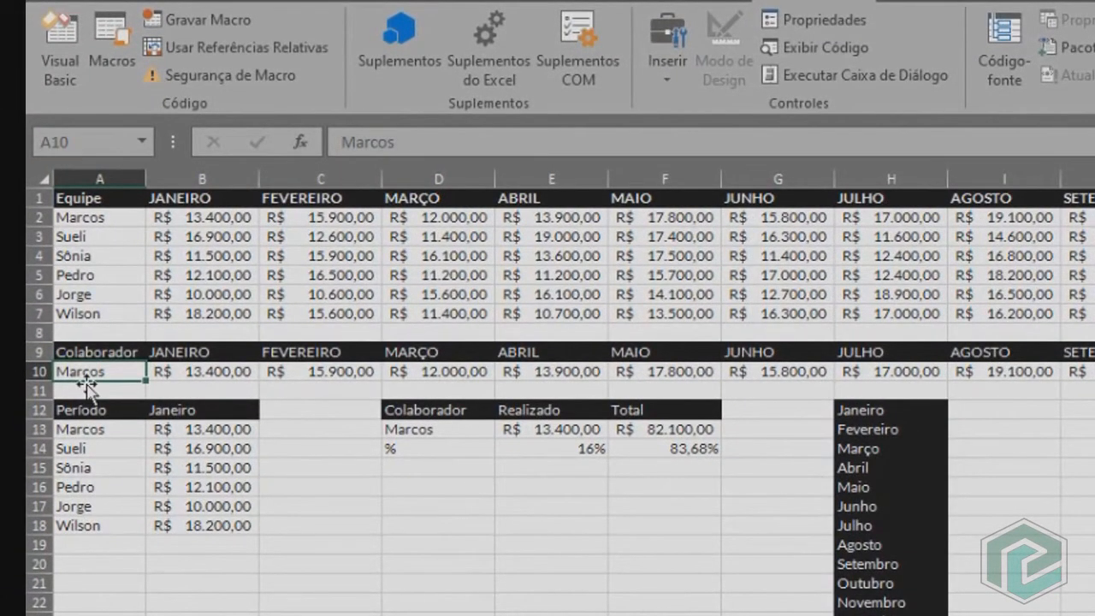
text(=índice)
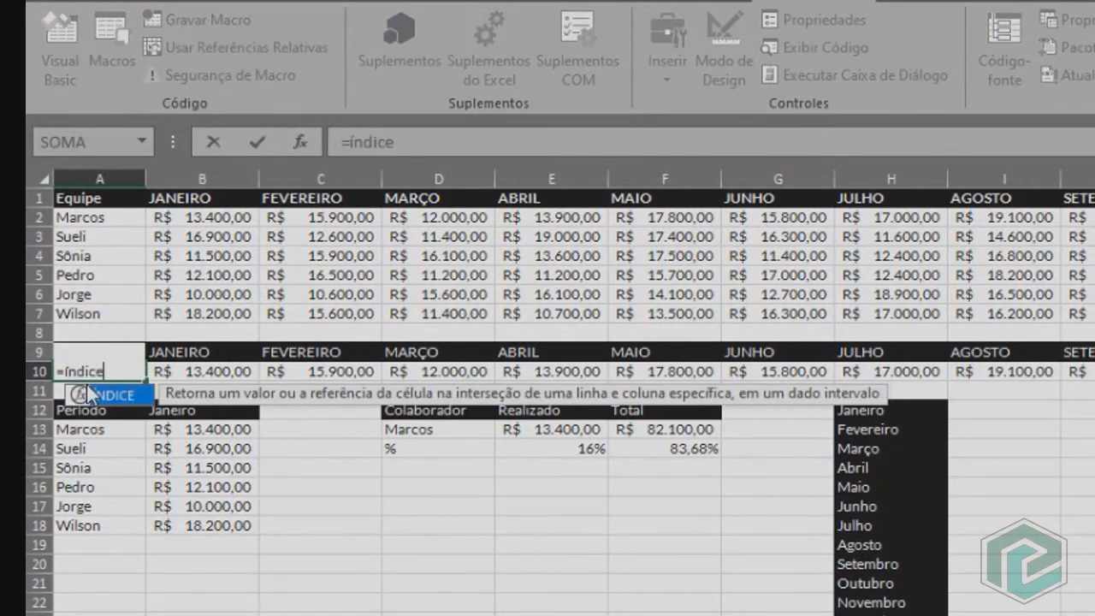
double_click(86, 384)
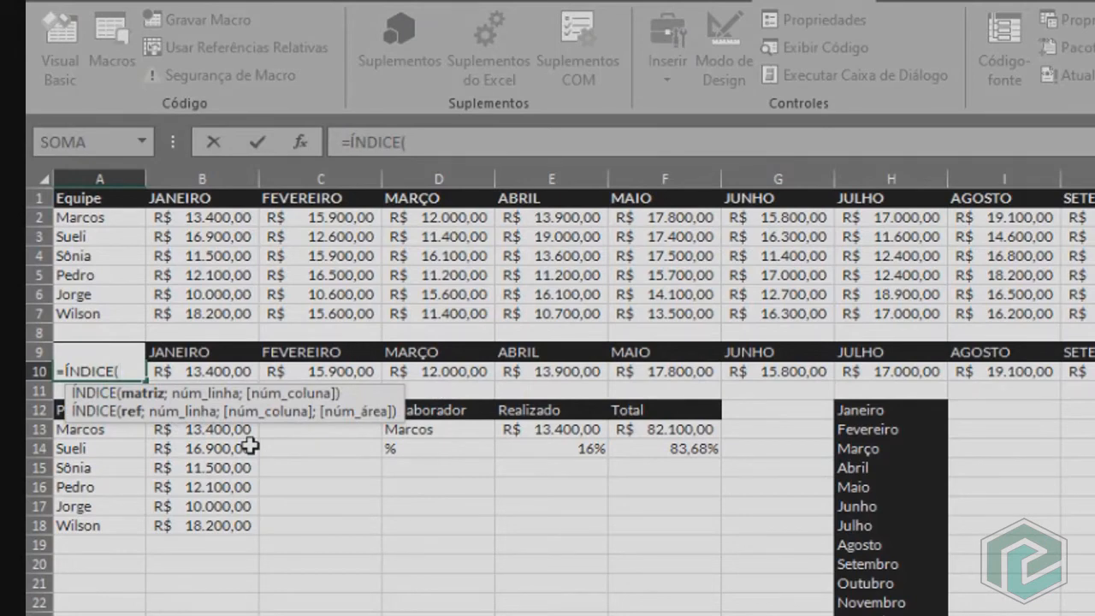
drag(86, 217, 101, 313)
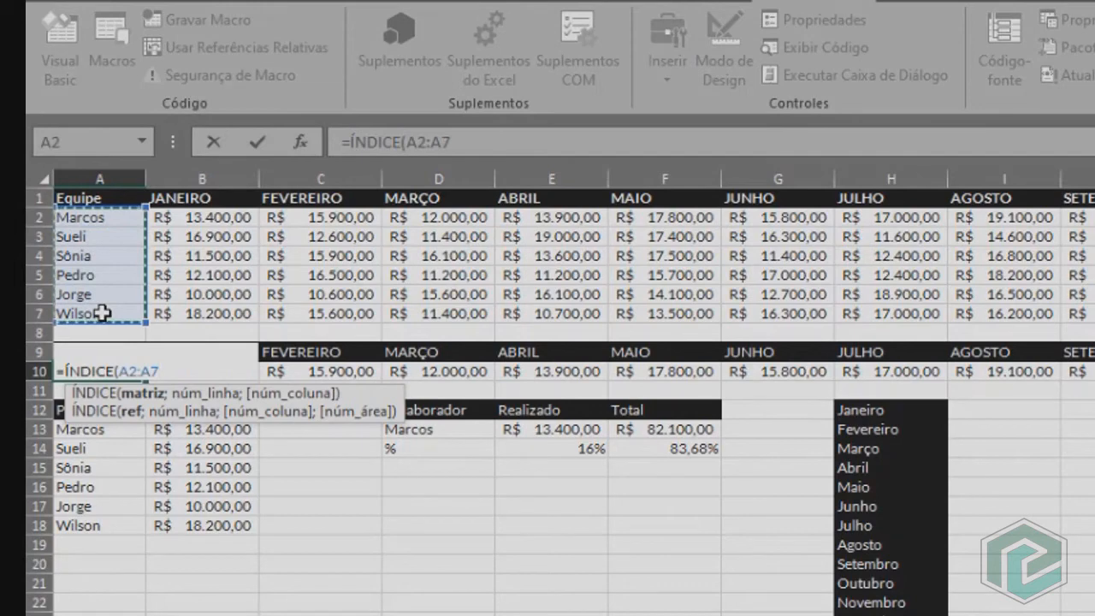
text(;)
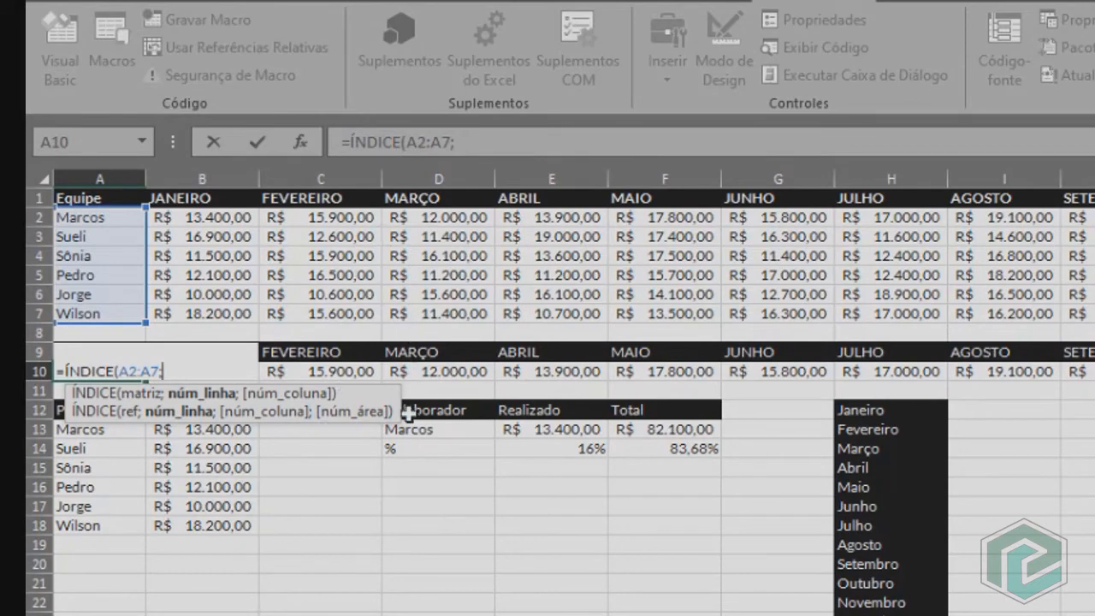
click(430, 505)
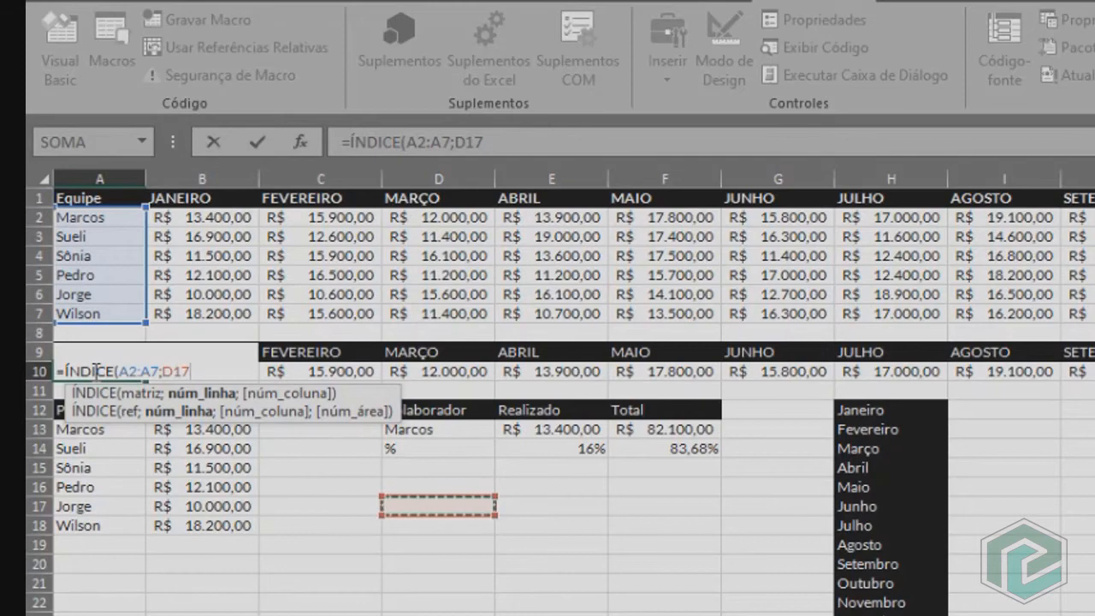
key(Return)
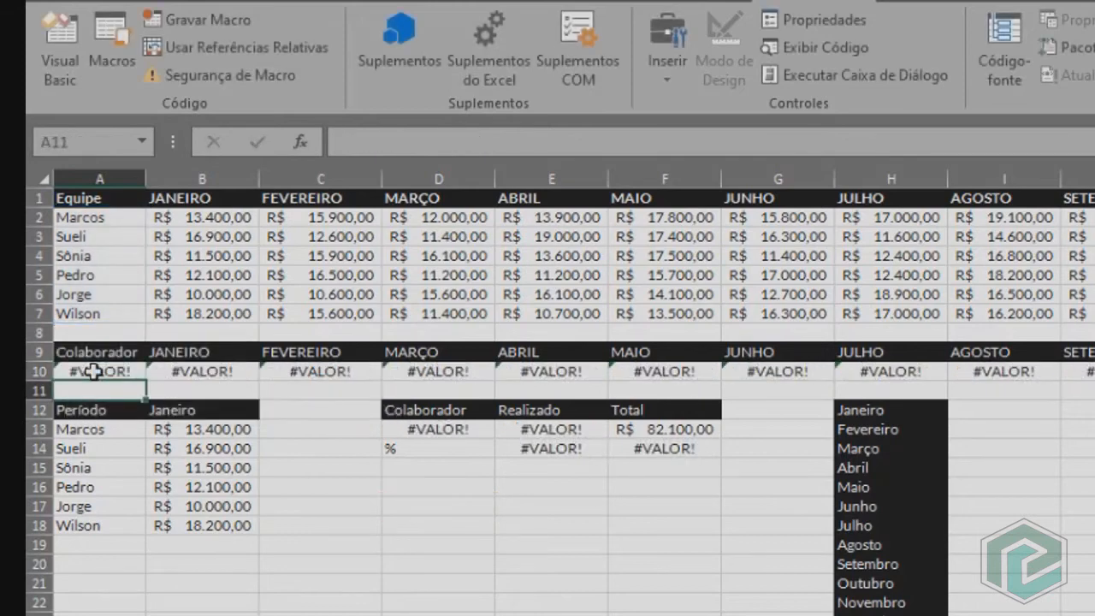
Enter 1 in cell D17 as the row index for the Colaborador lookup in A10.
click(137, 377)
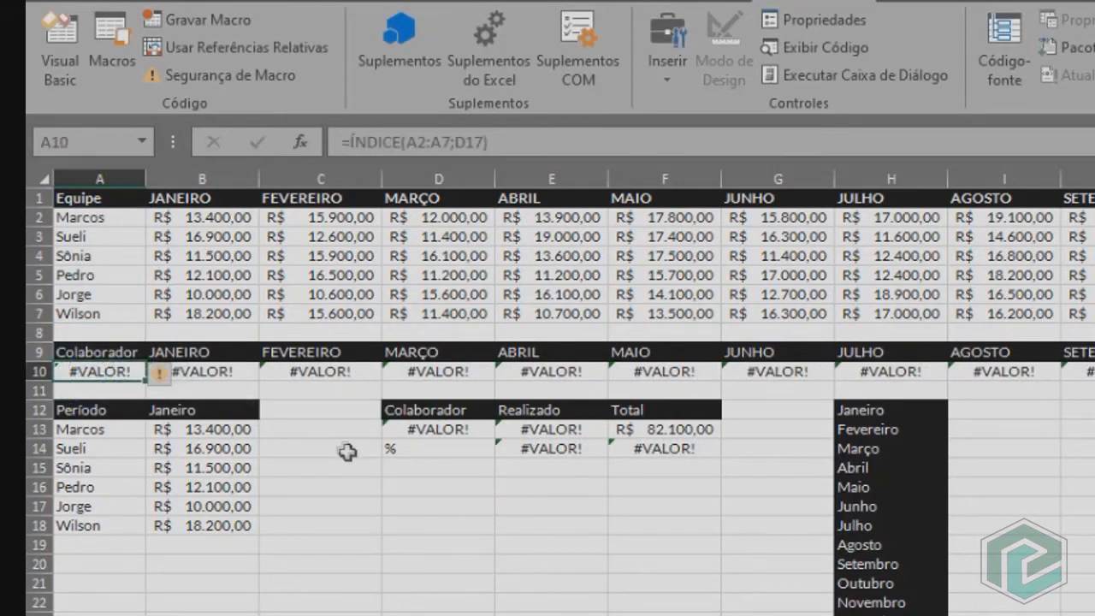
click(425, 511)
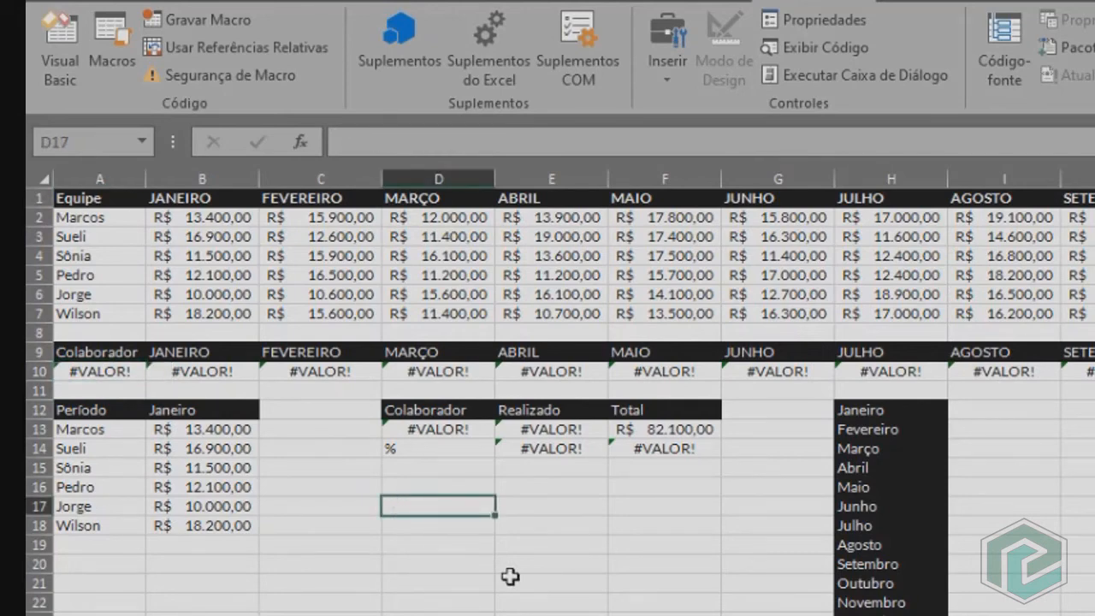
text(1)
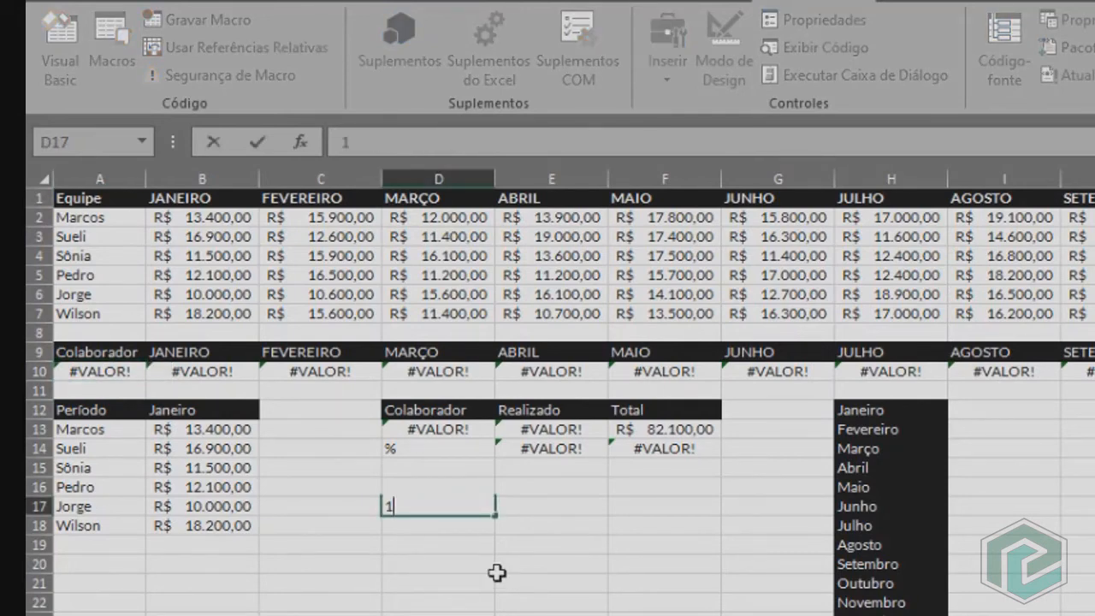
key(Return)
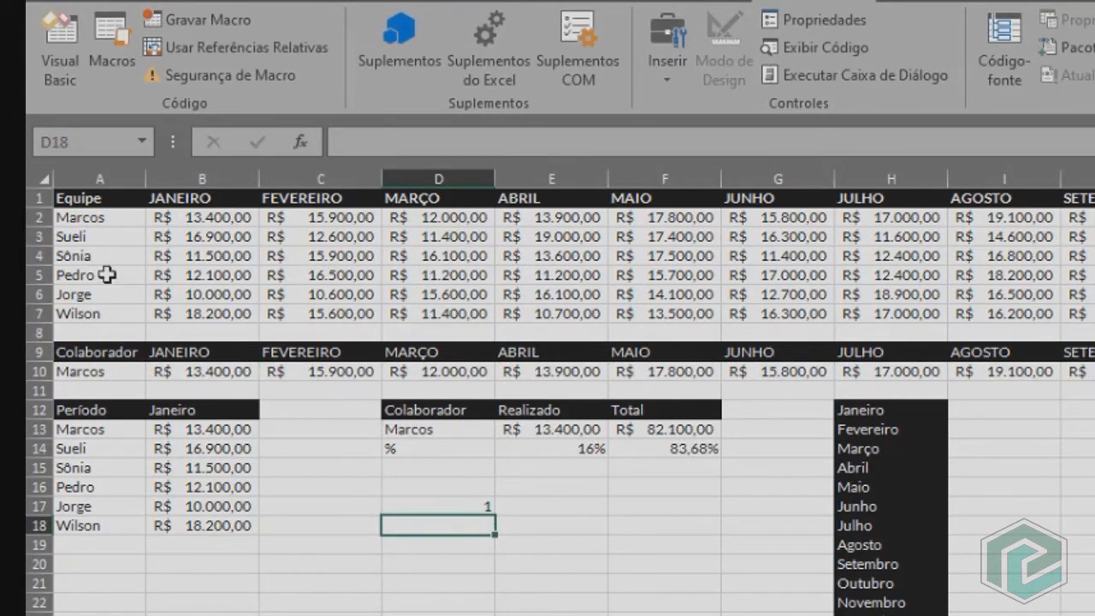
Set the Colaborador index in cell D17 to 2, testing it against the Equipe list.
drag(102, 219, 103, 311)
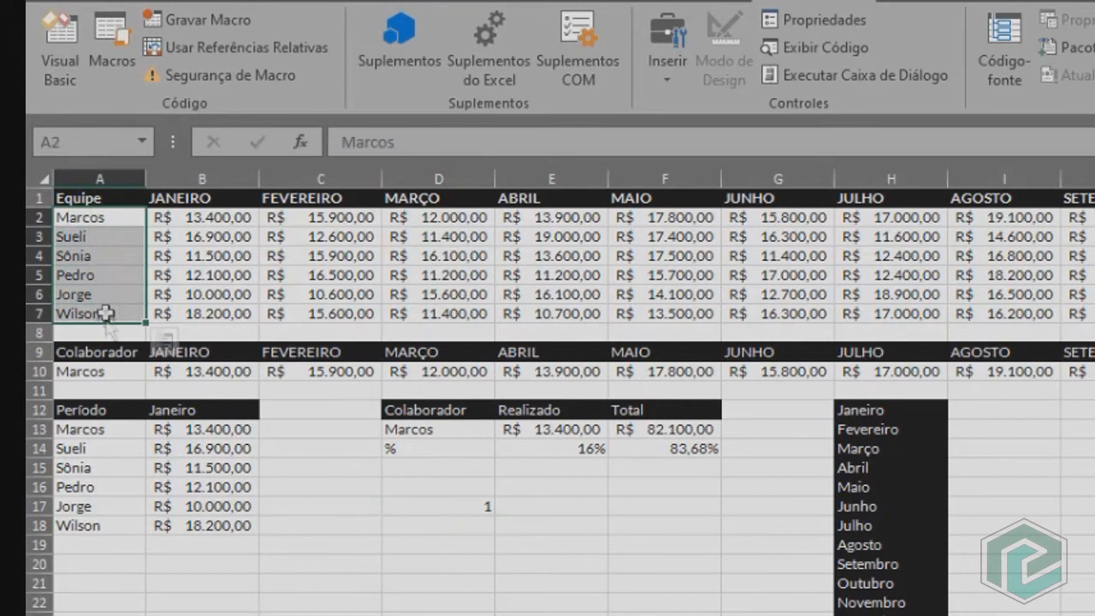
click(458, 504)
text(2)
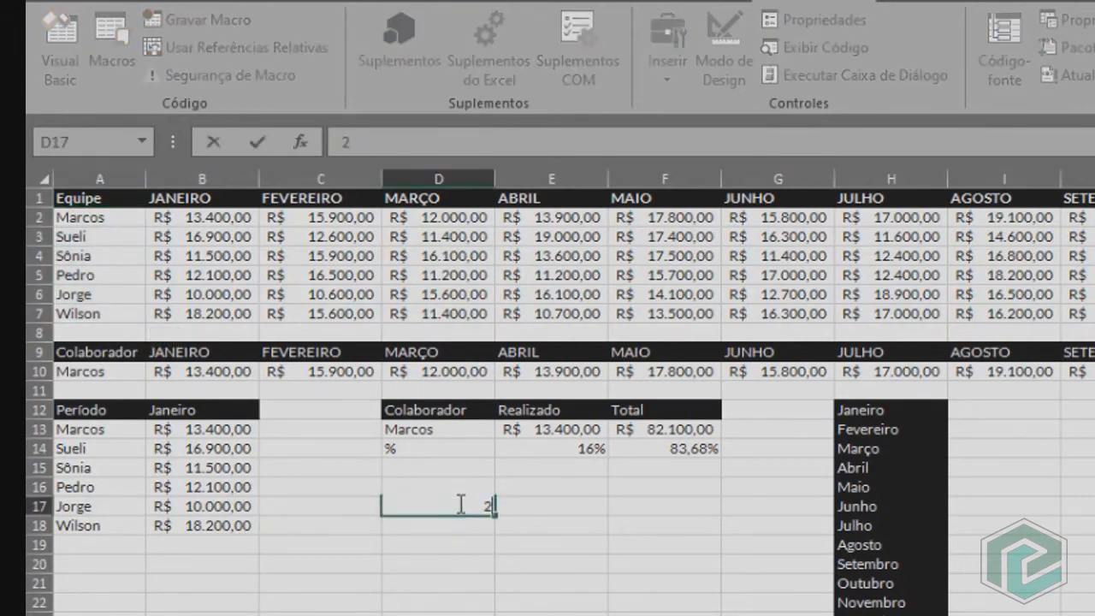
key(Return)
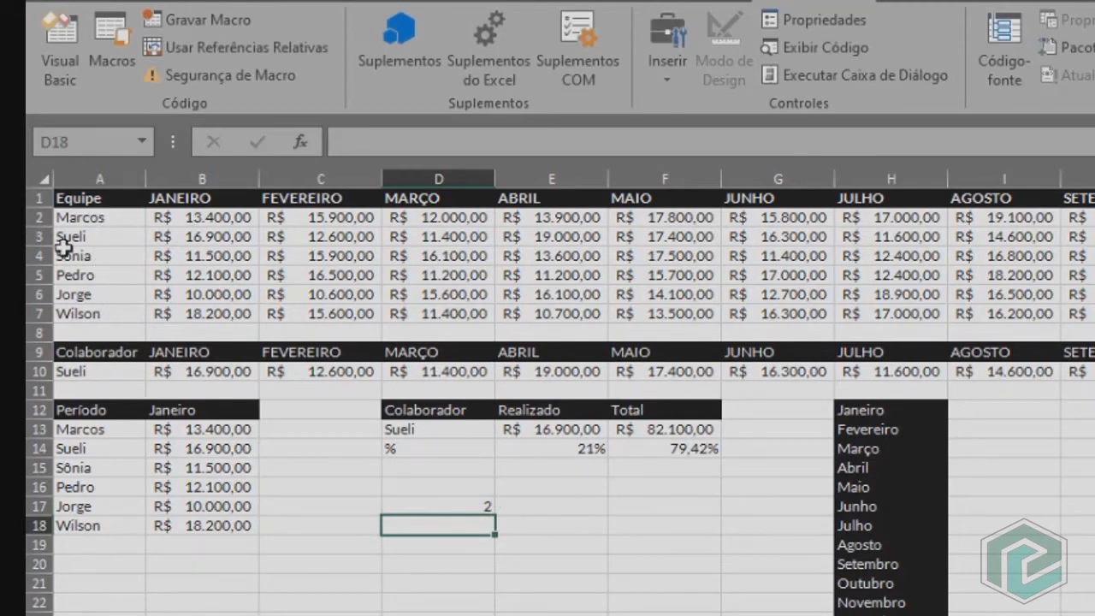
Enter =ÍNDICE(B1:M1;;D18) in cell B12 beside Período.
click(194, 414)
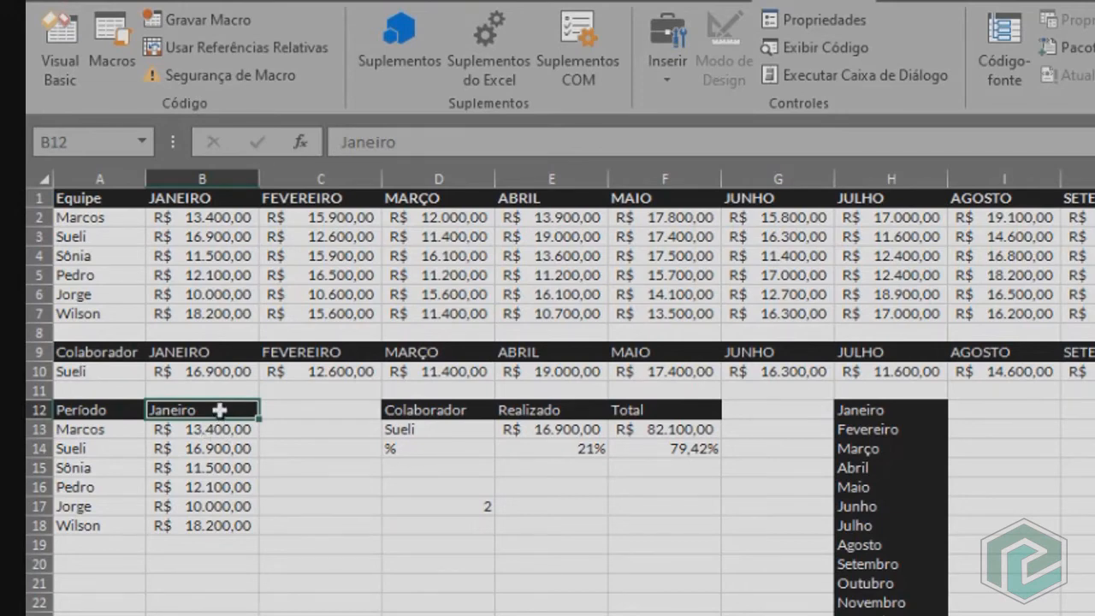
text(=ín)
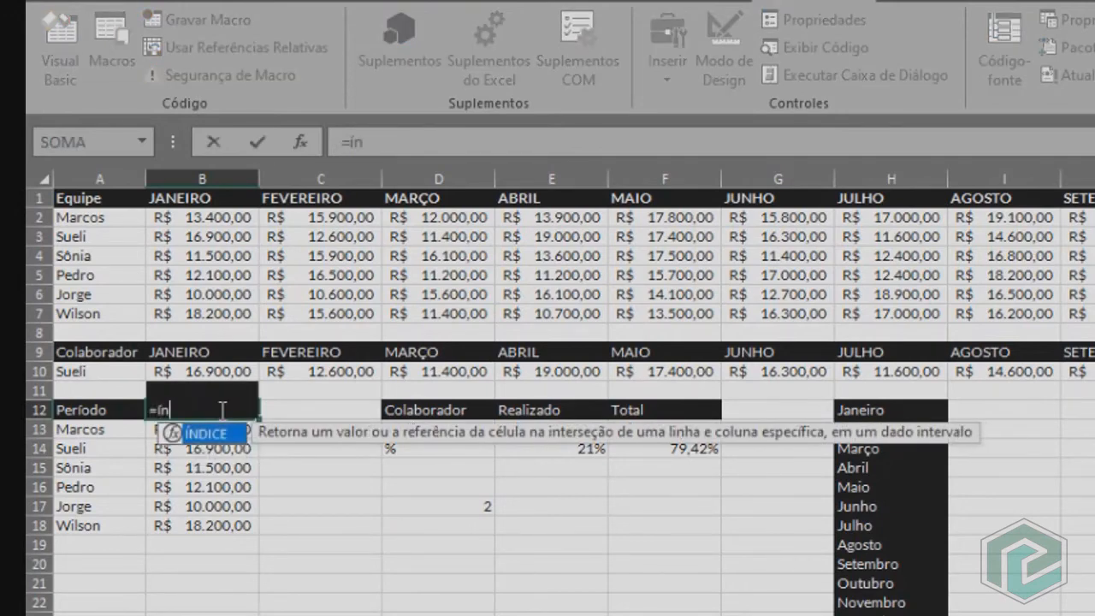
key(Tab)
drag(193, 199, 978, 219)
drag(1057, 224, 1094, 197)
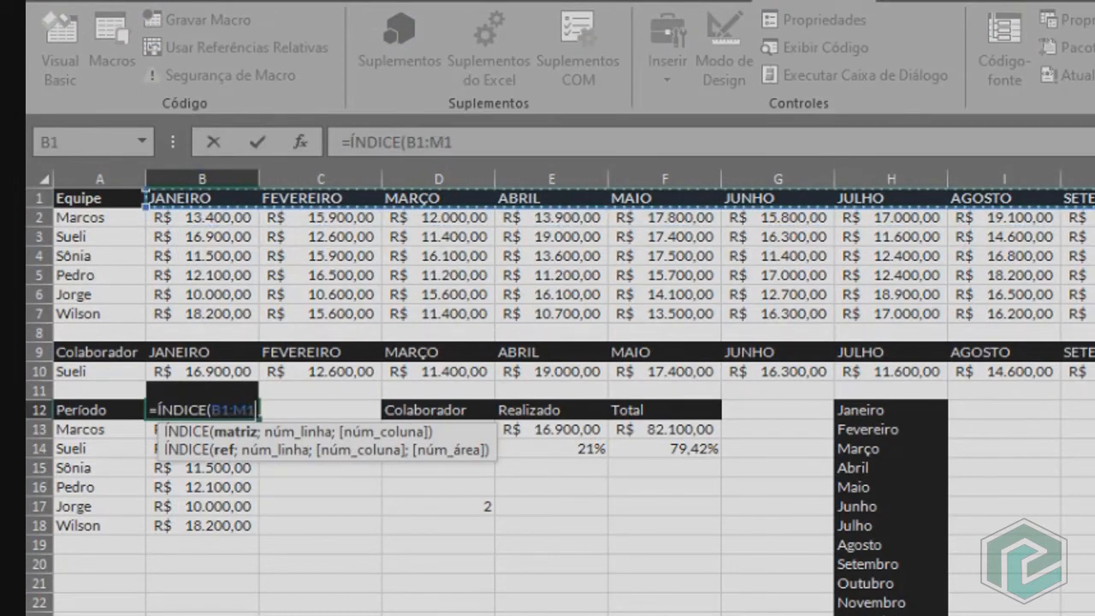
text(;)
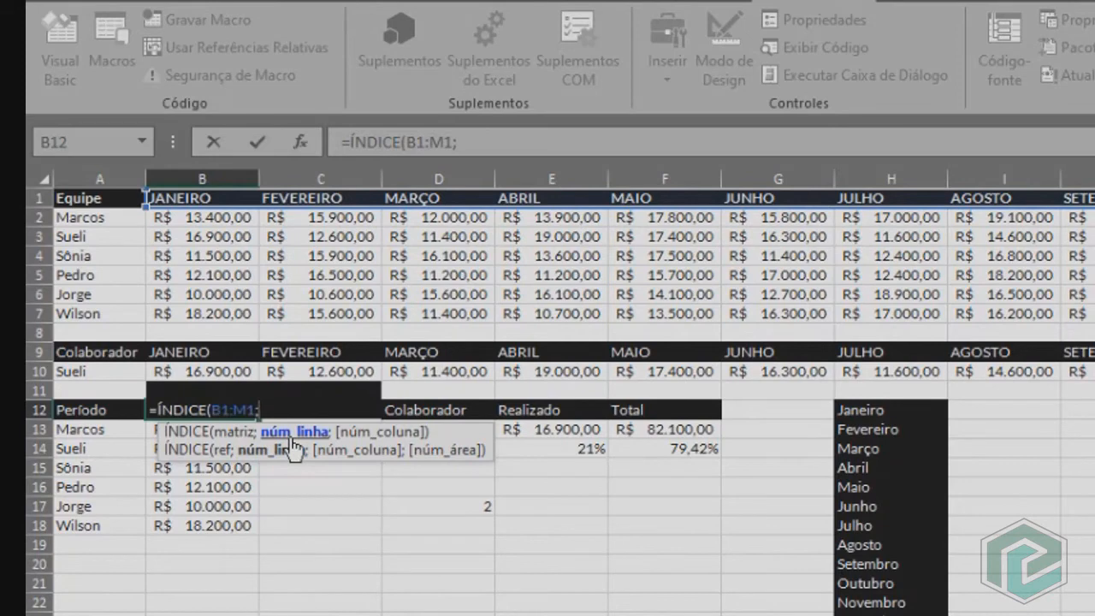
text(;)
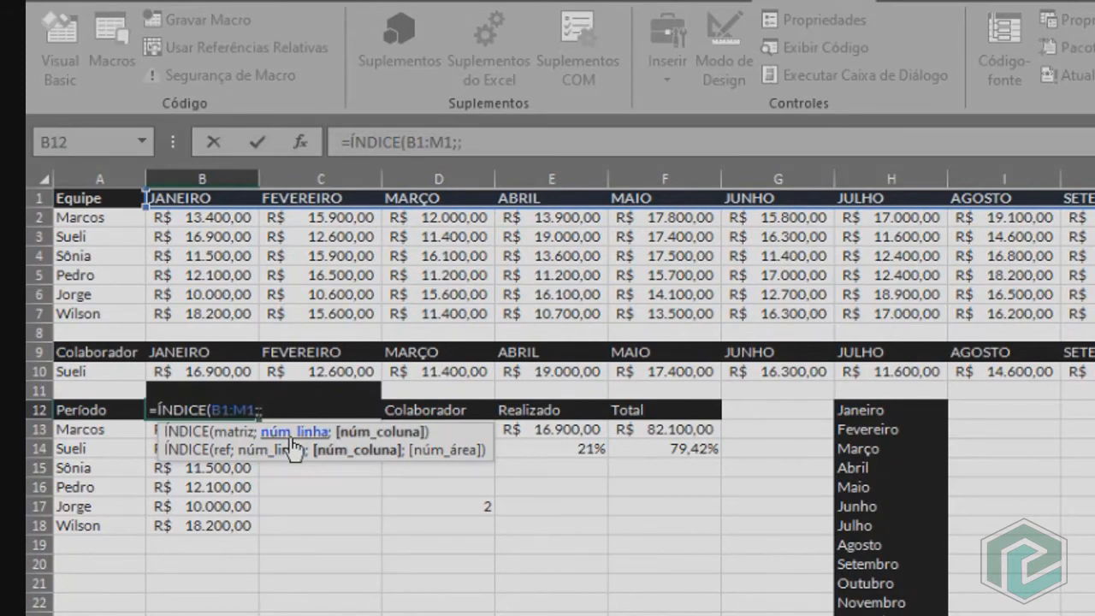
click(421, 528)
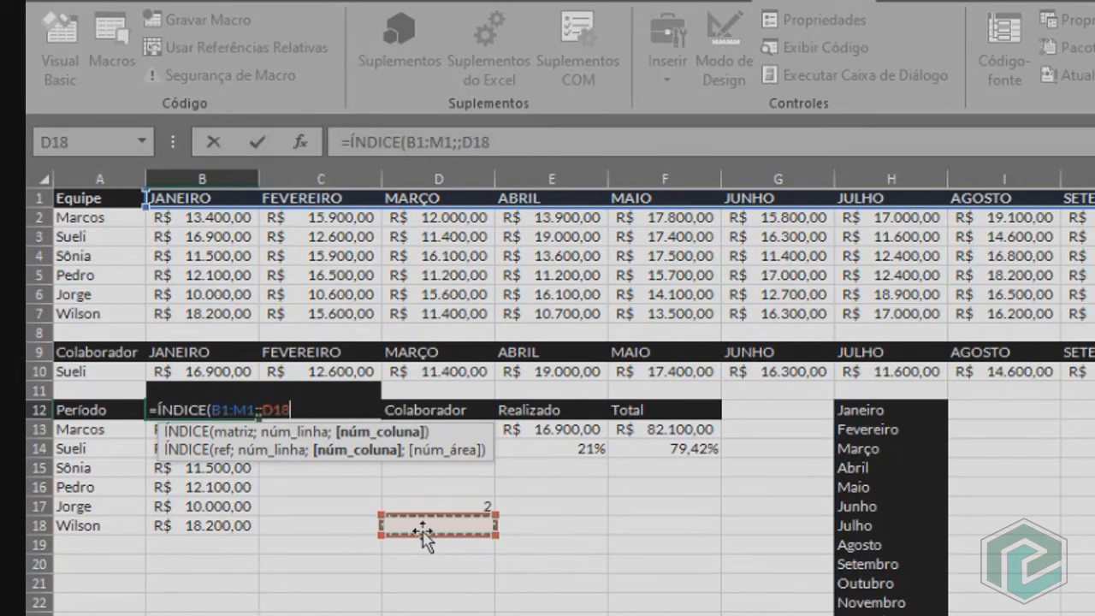
key(Return)
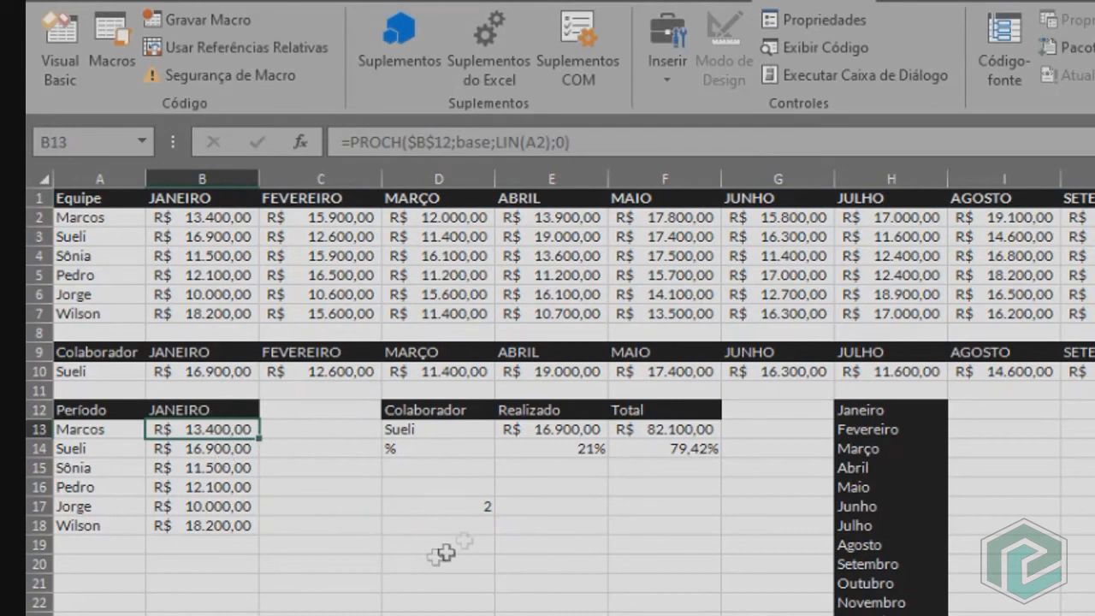
Enter the test month index 3 in cell D18 and review the two index cells with the formulas in B12 and A10.
click(468, 528)
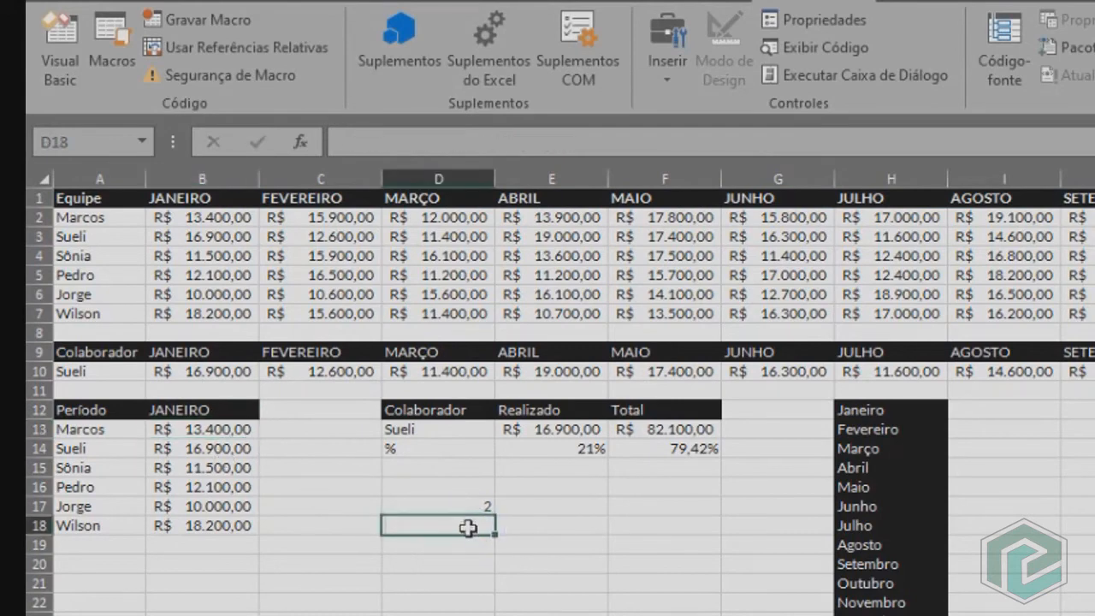
text(3)
key(Return)
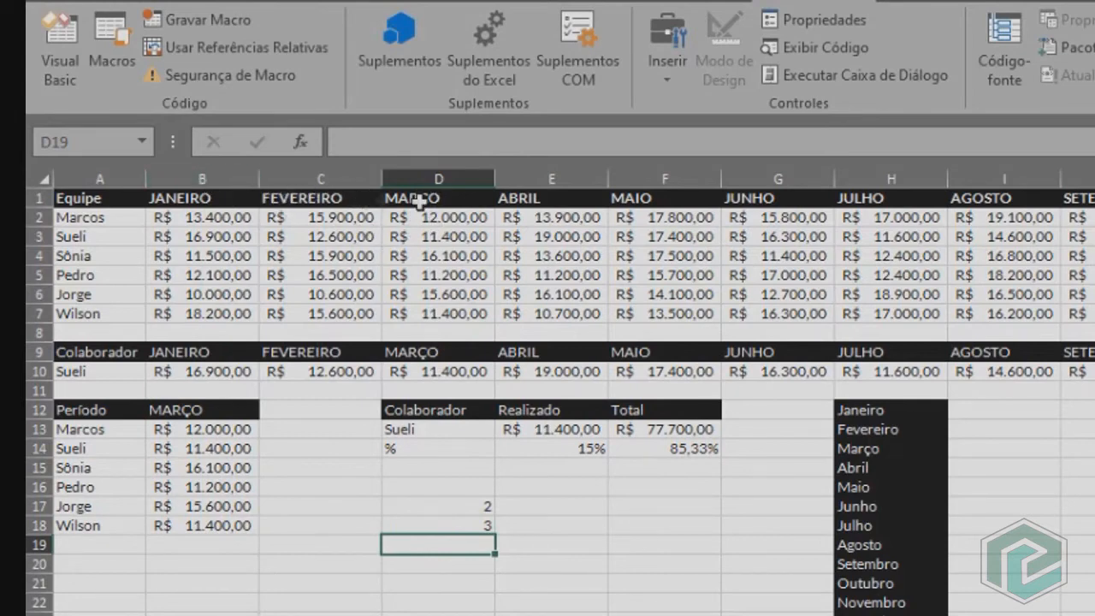
click(420, 506)
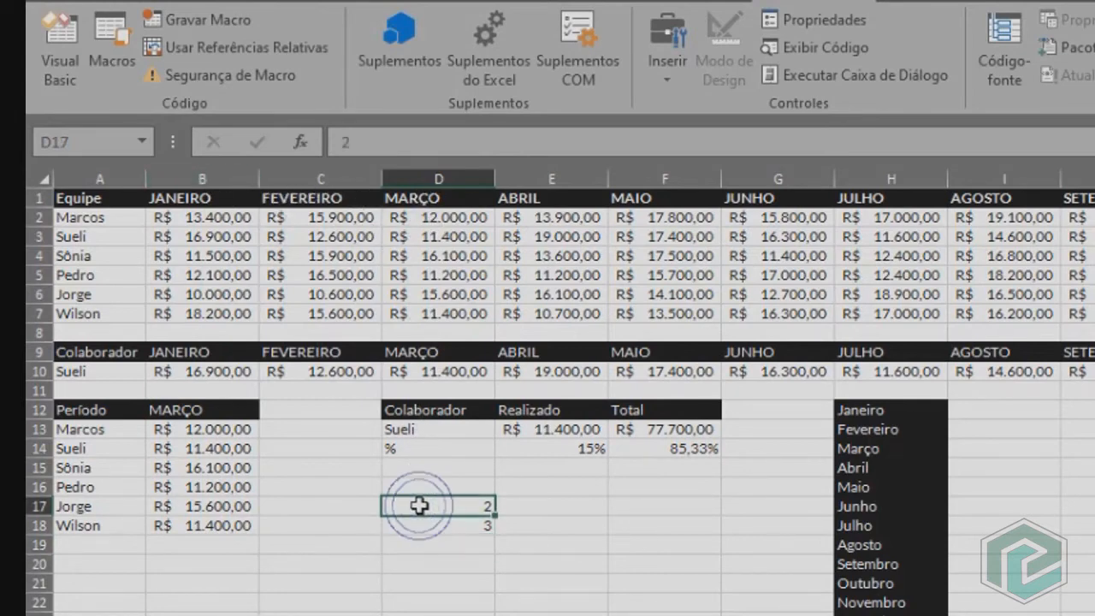
click(416, 525)
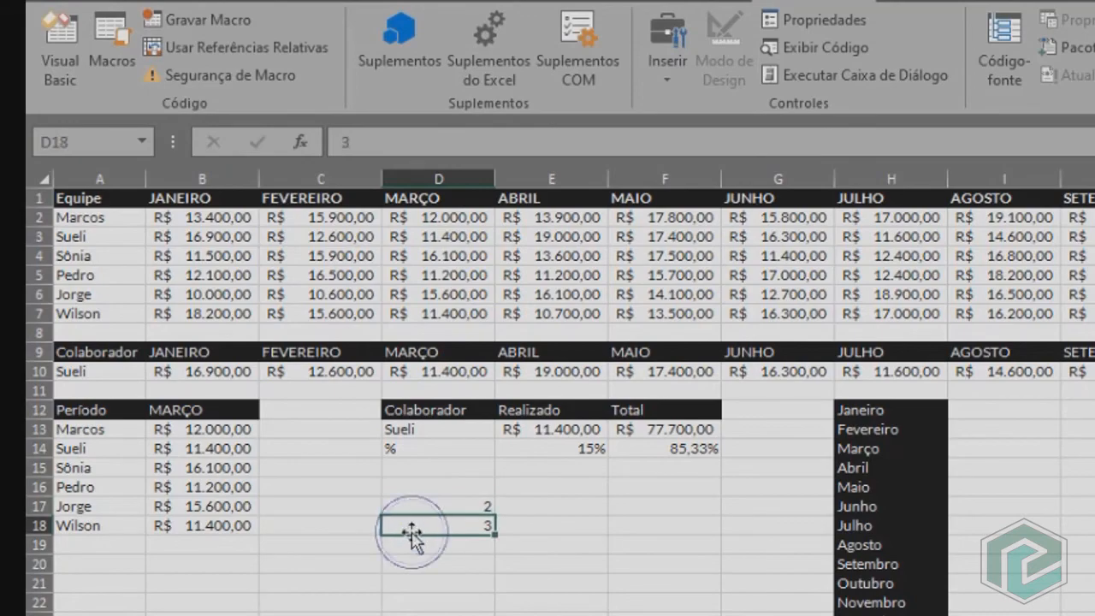
click(205, 416)
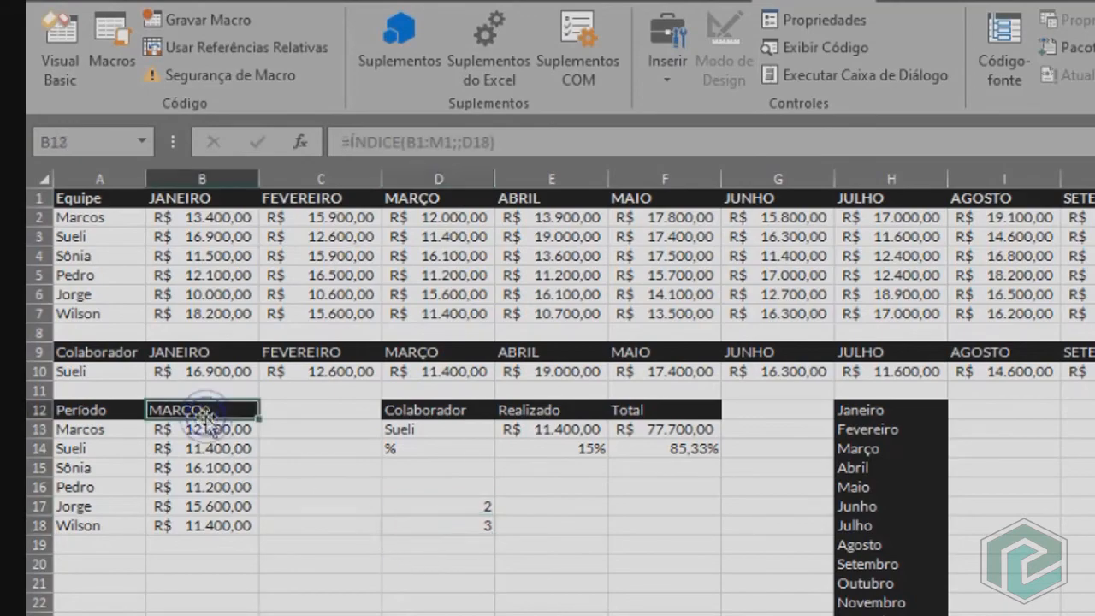
click(134, 373)
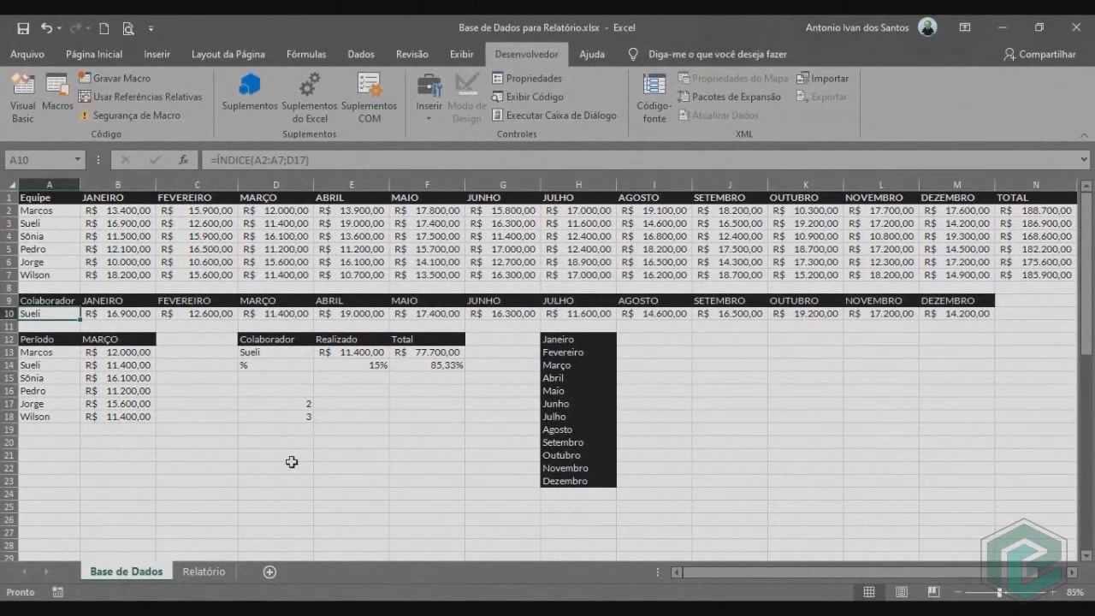
On the Relatório sheet, set the input range of the "Escolha o Mês:" combo box to 'Base de Dados'!$H$12:$H$23.
click(205, 571)
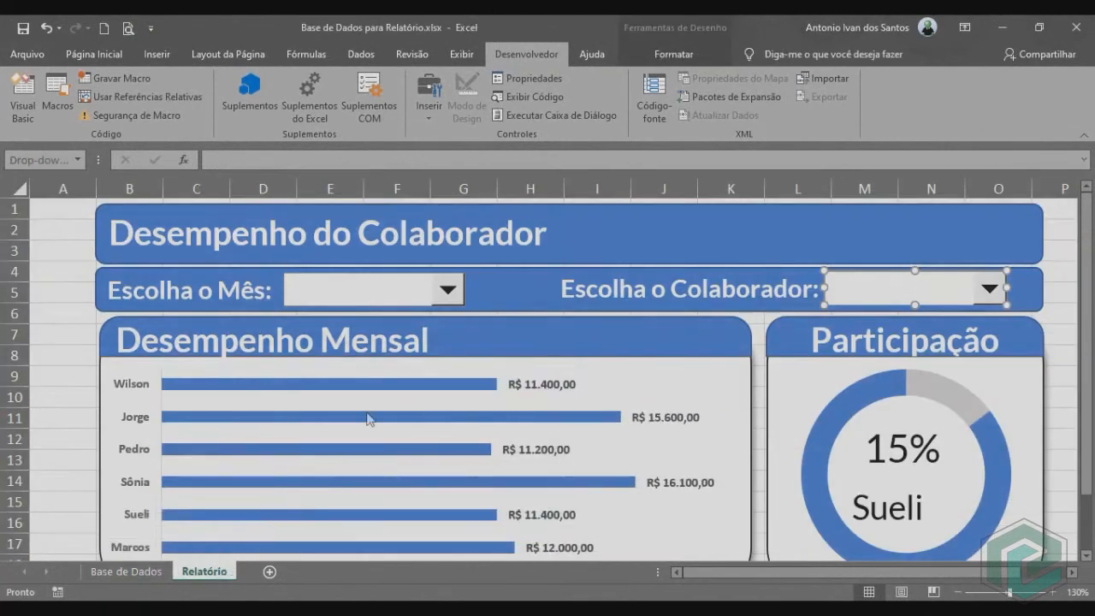
right_click(428, 293)
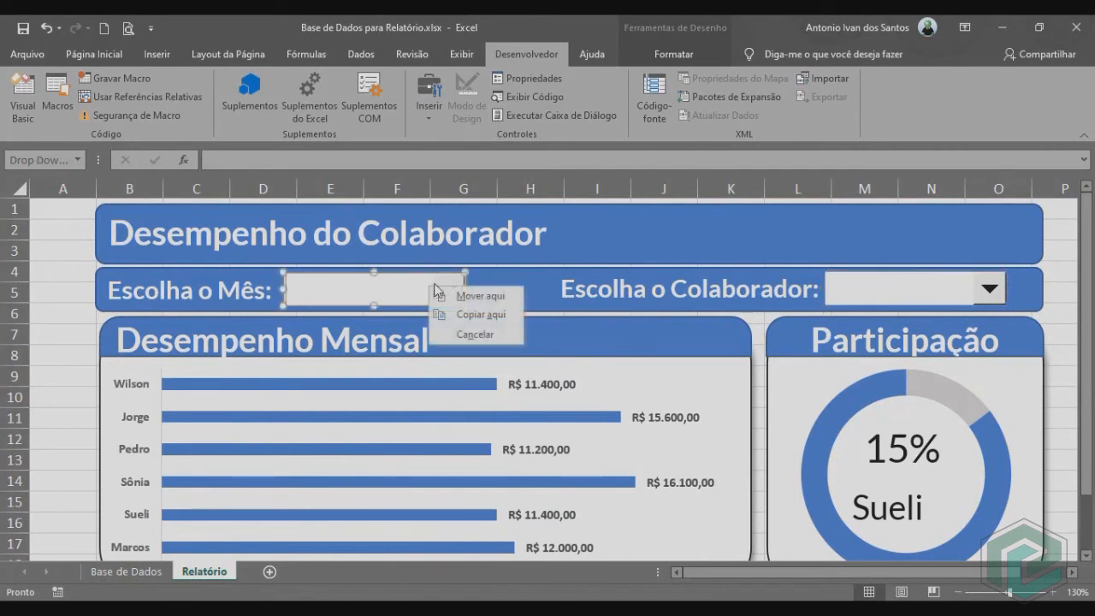
right_click(391, 286)
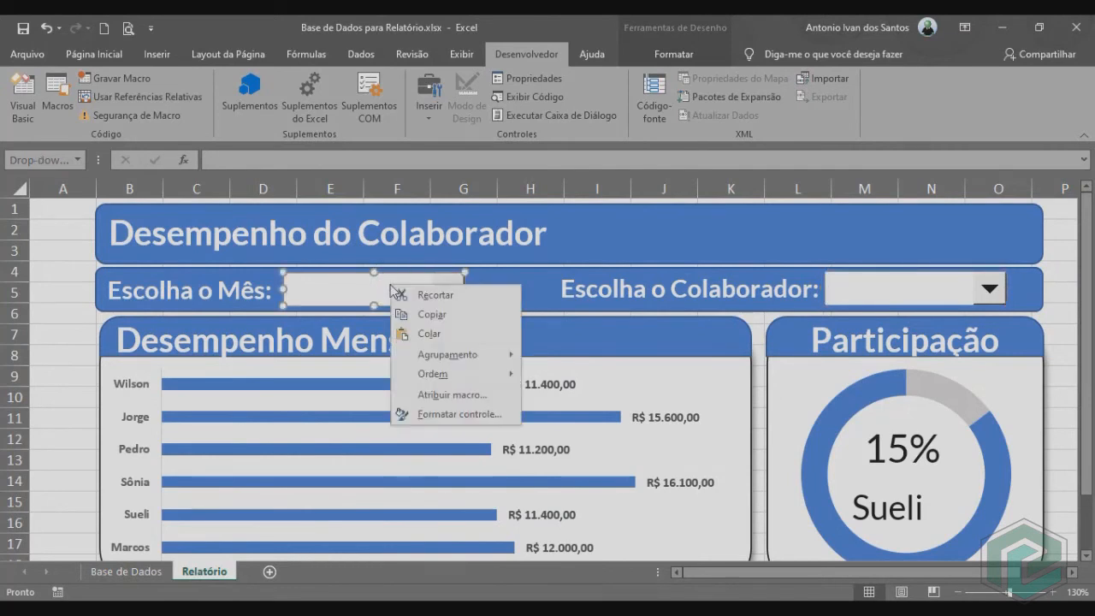
click(453, 414)
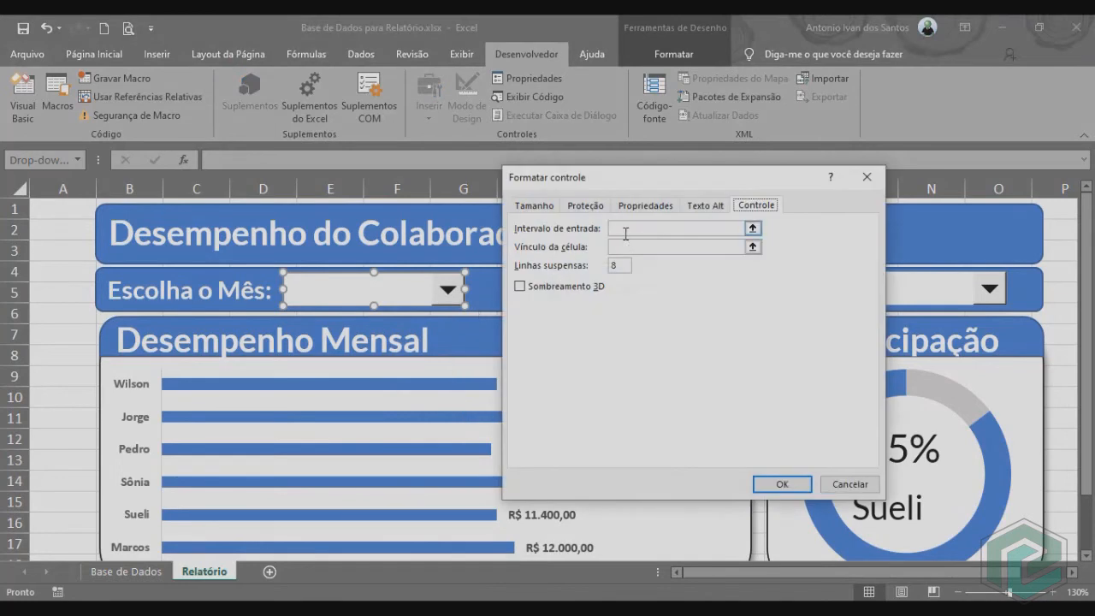
click(625, 233)
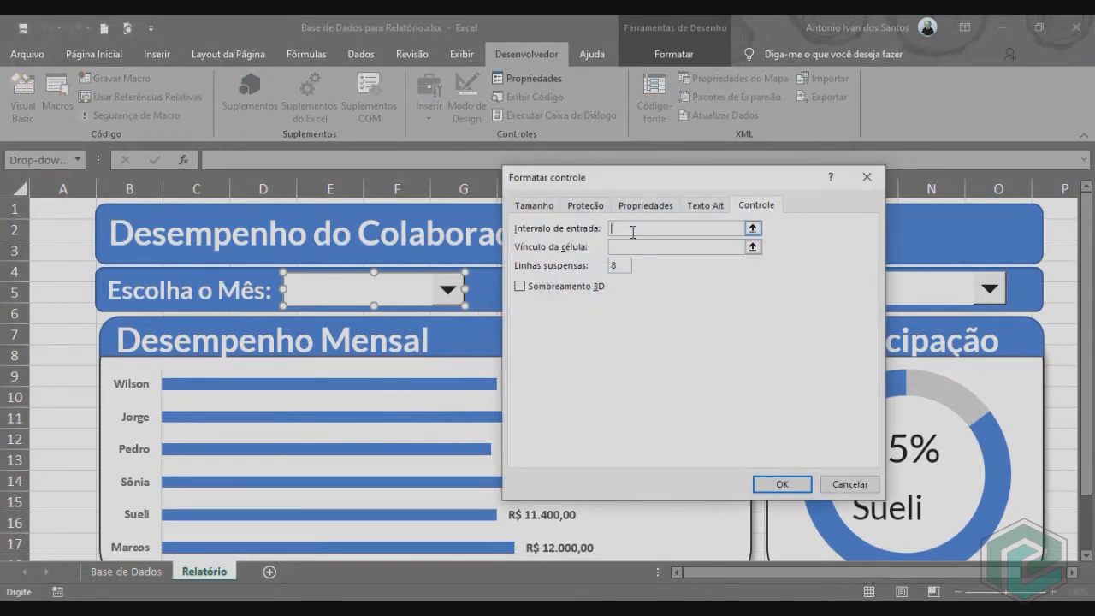
click(128, 572)
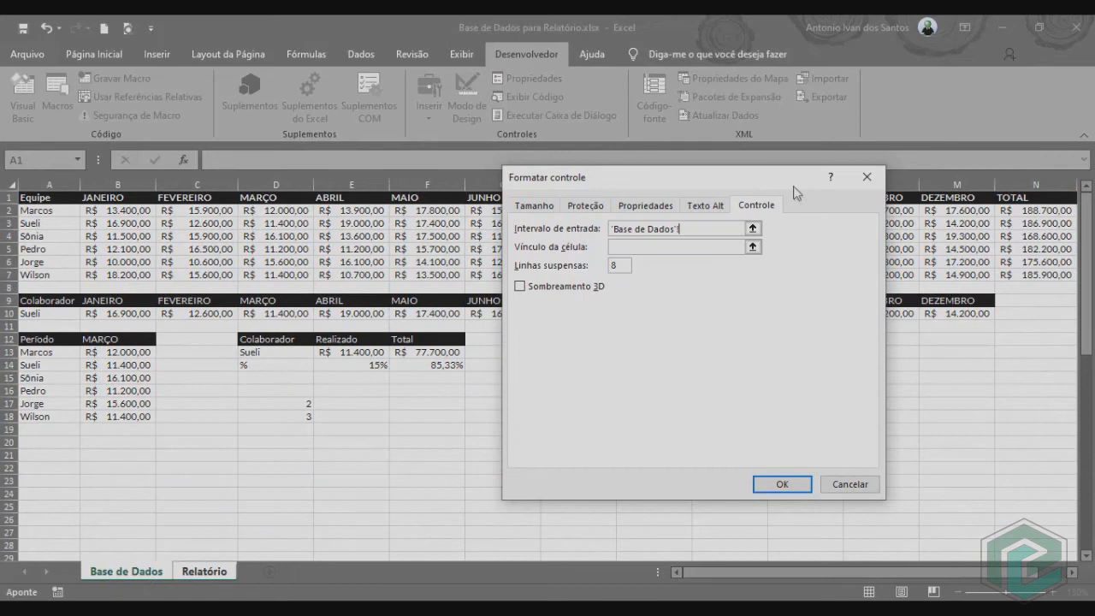
drag(798, 181, 331, 186)
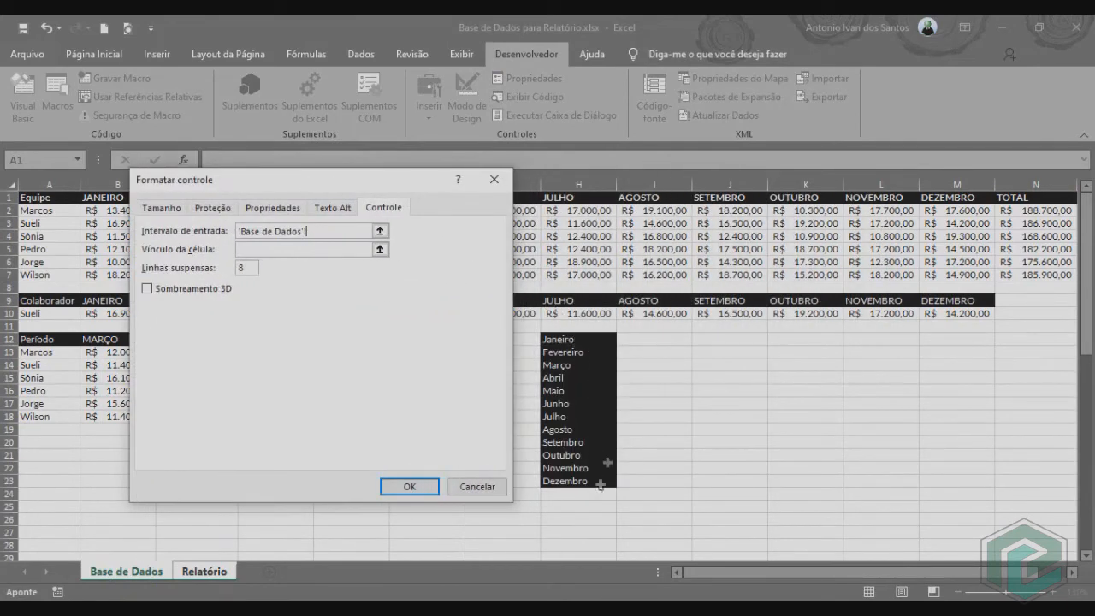
drag(556, 340, 579, 483)
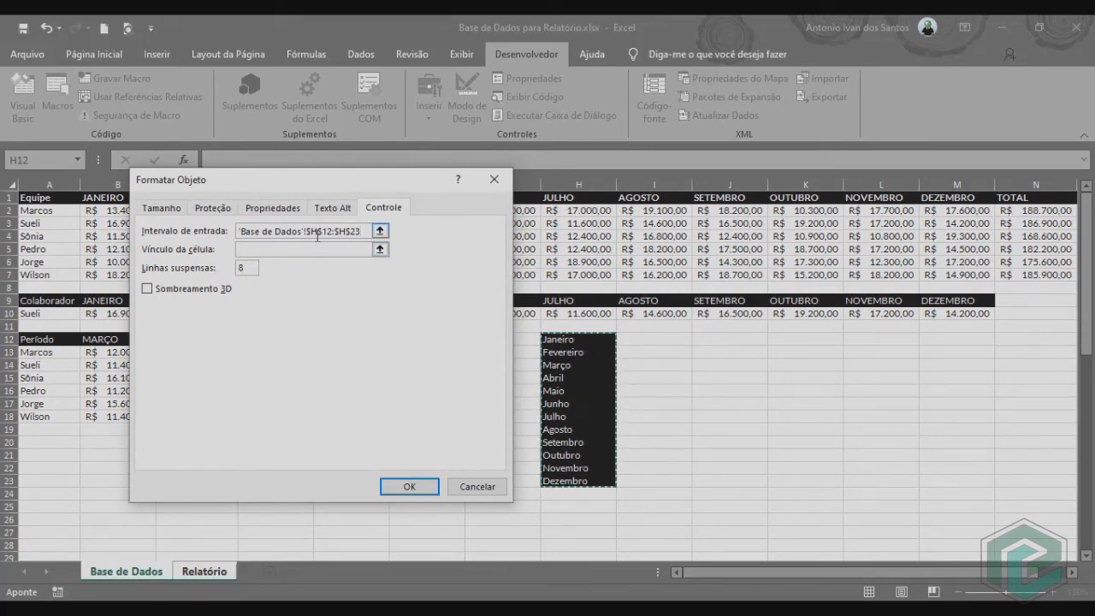
Set the month combo box's cell link to 'Base de Dados'!$D$18 and apply the control settings.
click(264, 253)
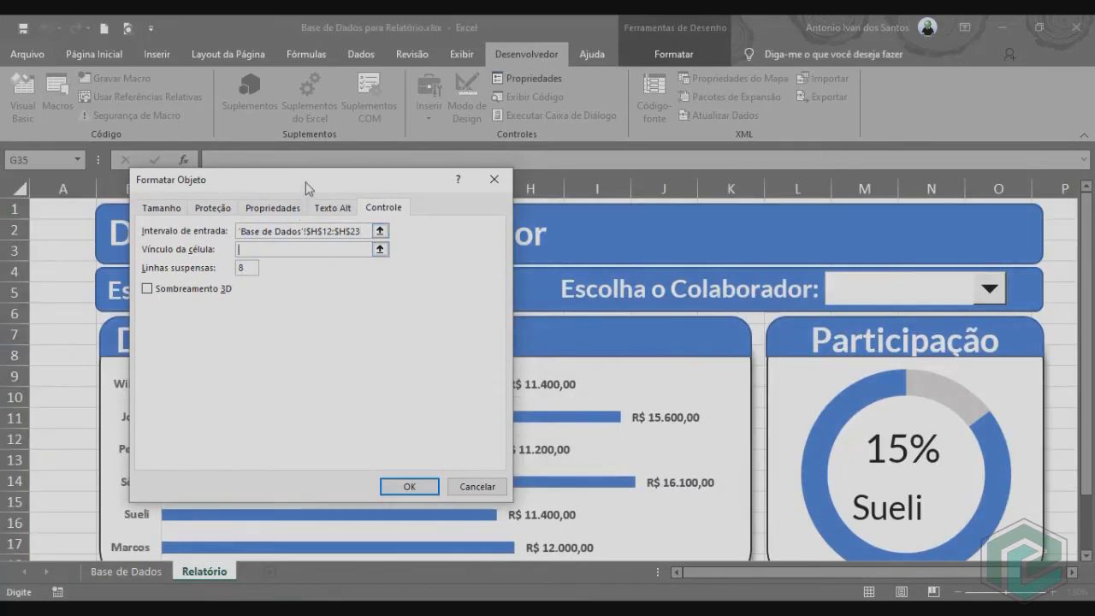
click(257, 254)
click(127, 572)
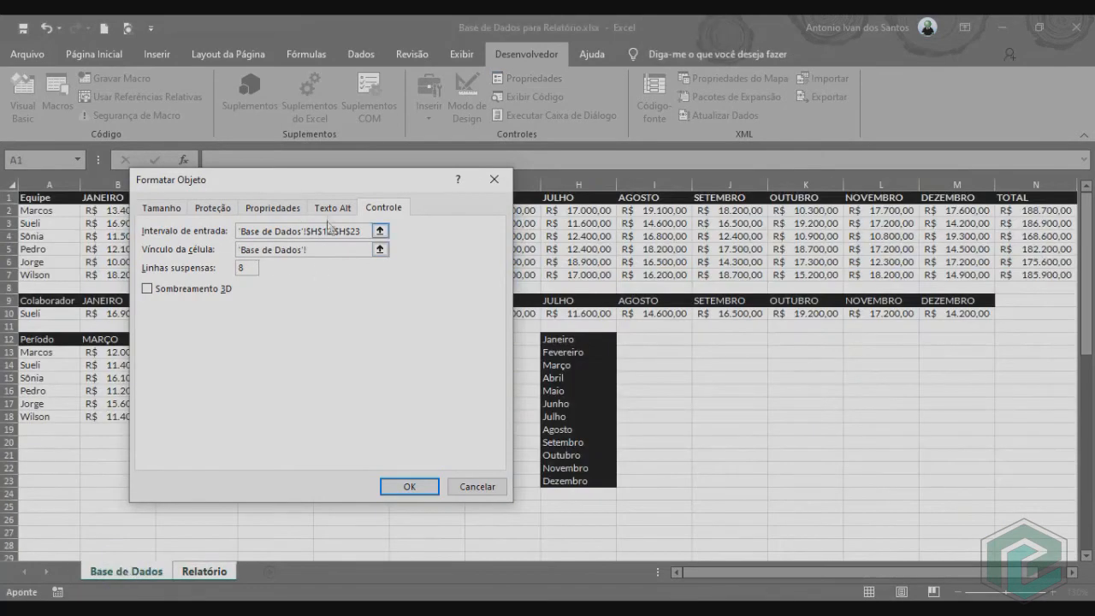
drag(311, 190, 611, 200)
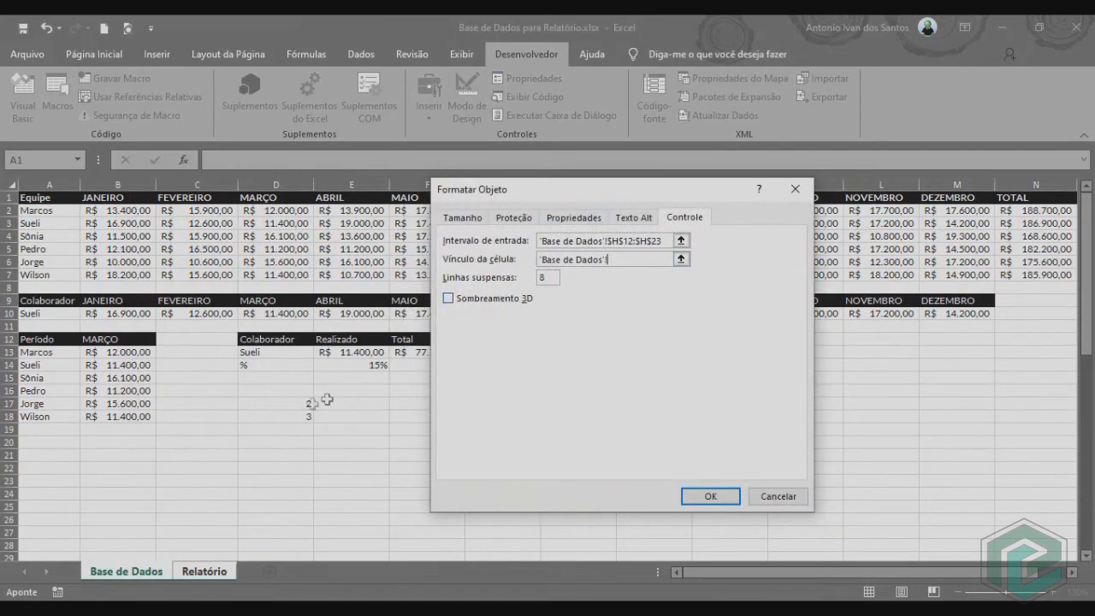
click(292, 418)
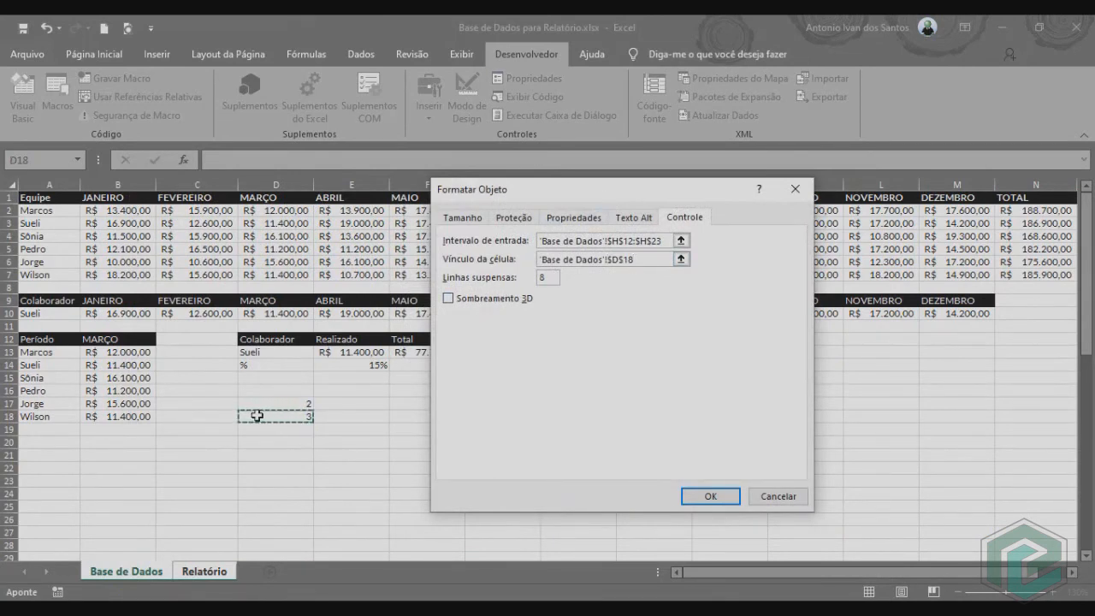
click(706, 497)
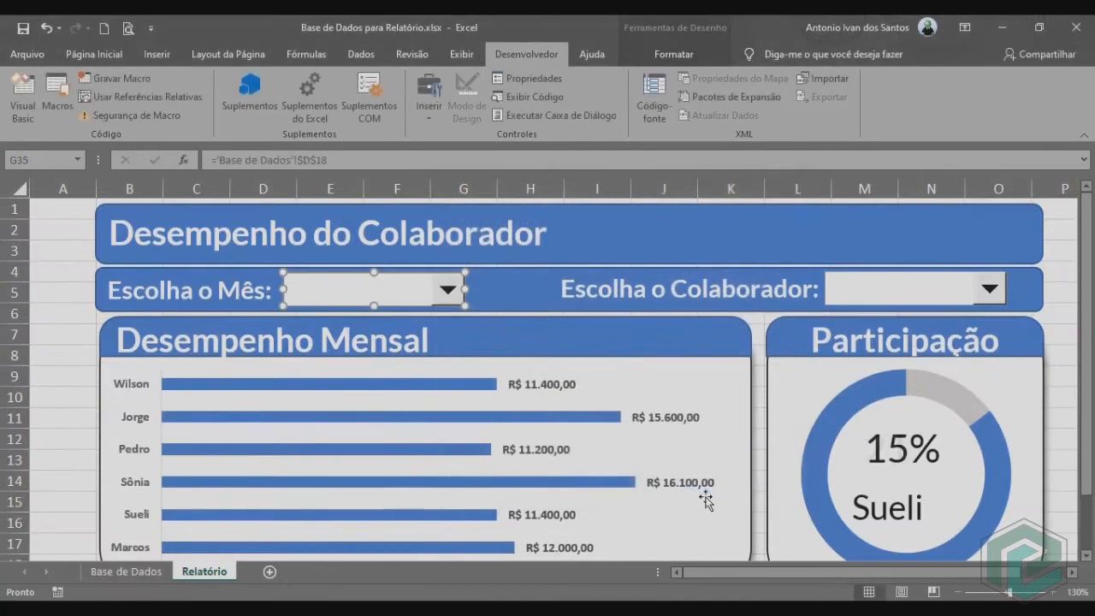
Deselect the month combo box and choose Janeiro from its list.
click(61, 341)
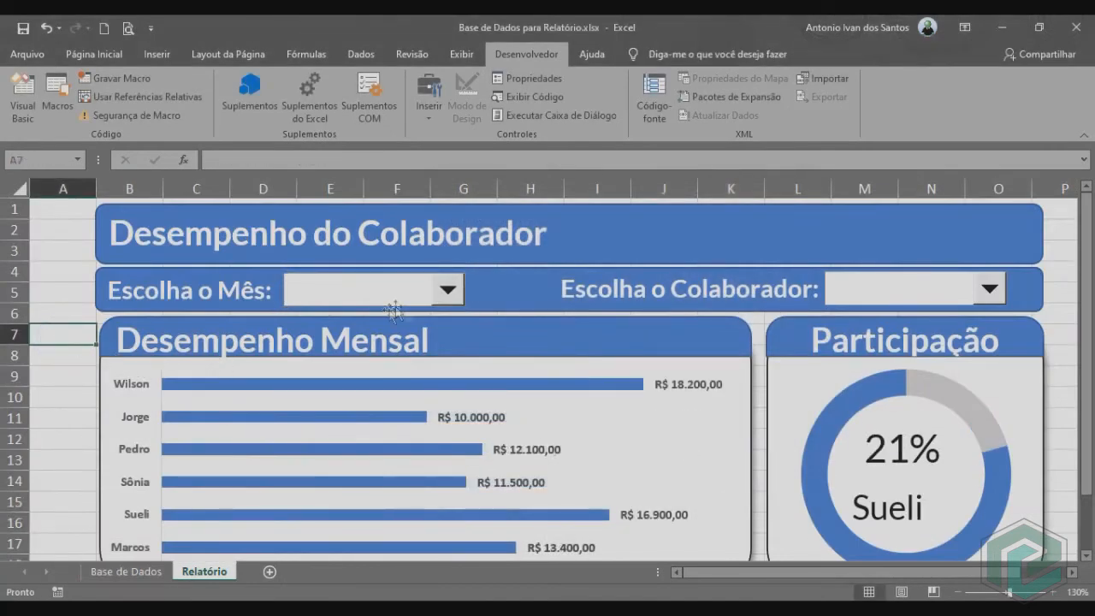
click(445, 295)
click(317, 314)
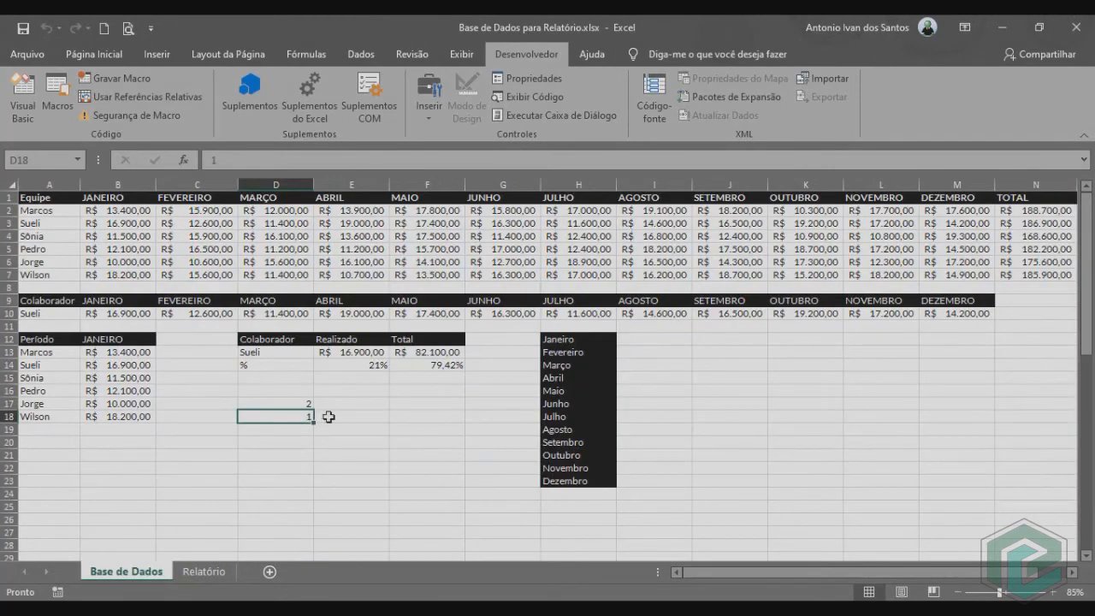
Label the index cells by entering "mês" in E18 and "Colaborador" in E17.
click(328, 416)
text(m)
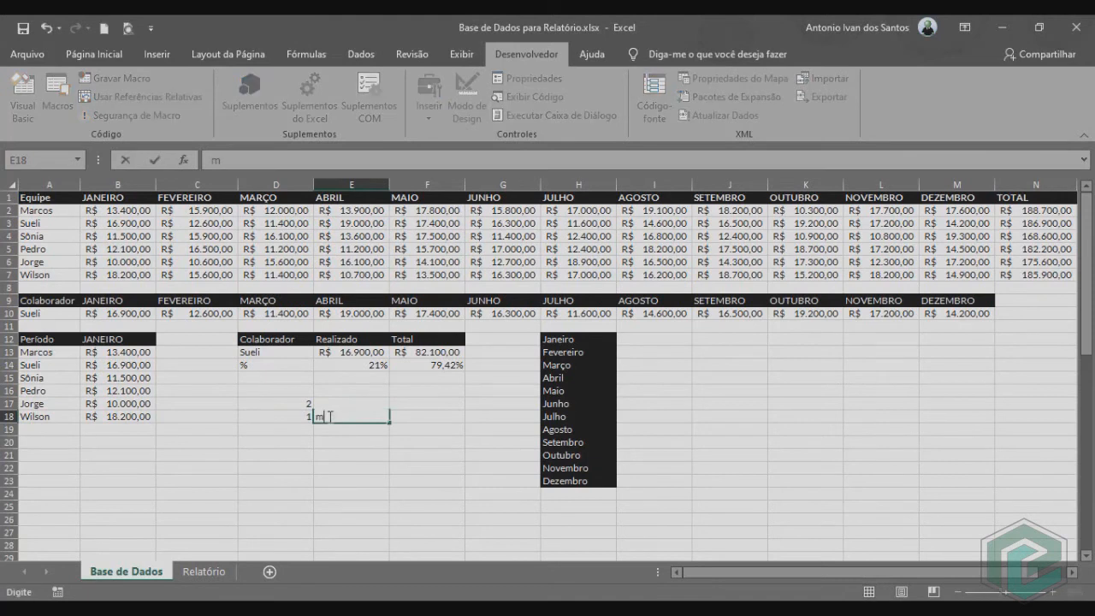
key(Return)
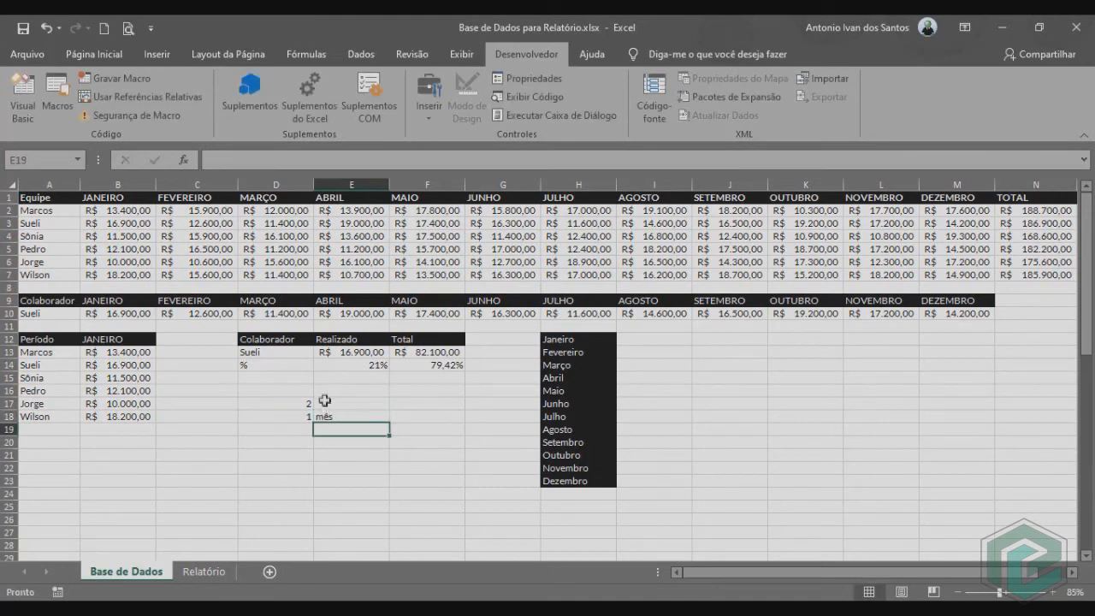
click(324, 401)
click(290, 412)
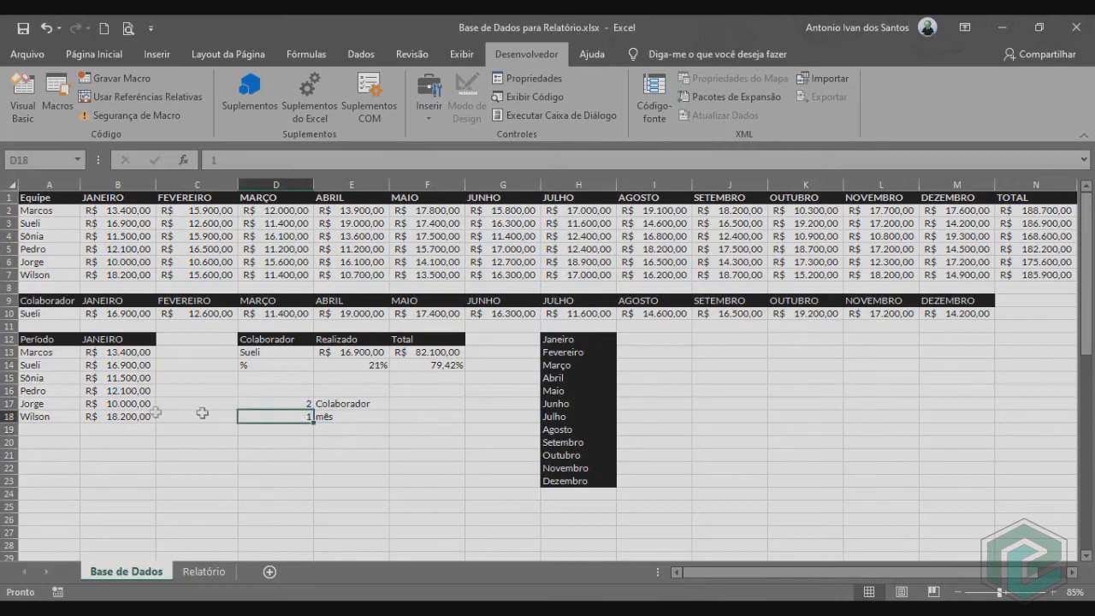
Check the month formula in B12, and choose Maio in the month combo box on the Relatório sheet.
click(110, 339)
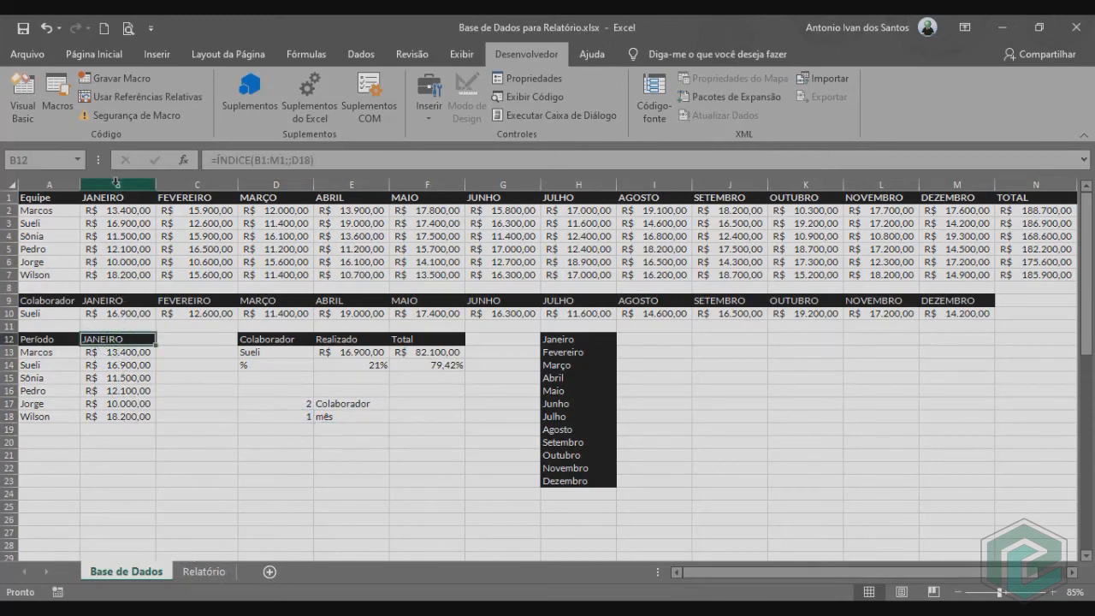
click(206, 572)
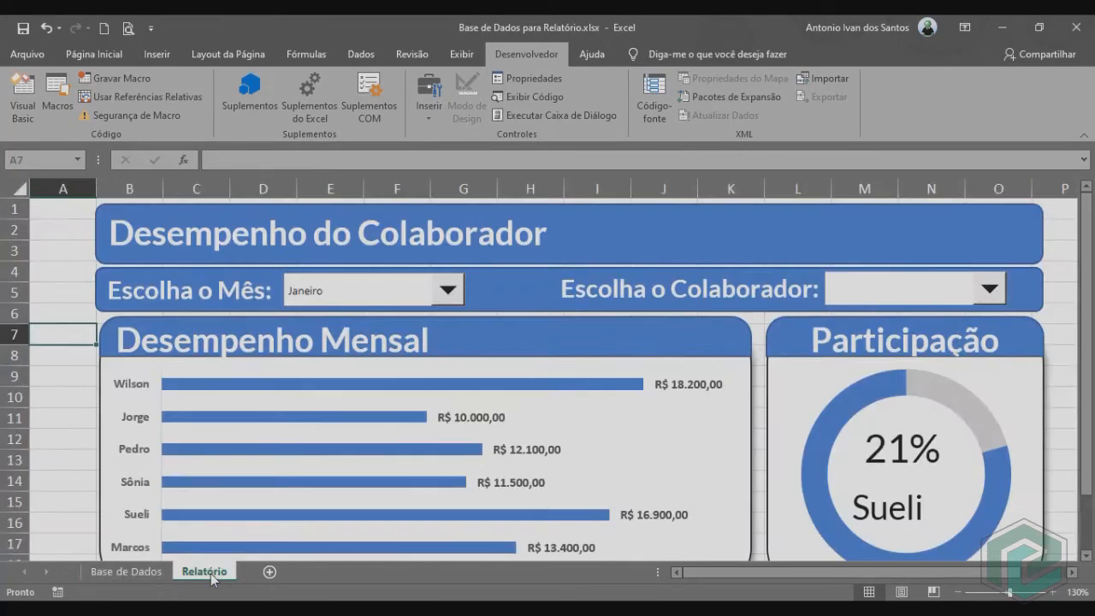
click(447, 293)
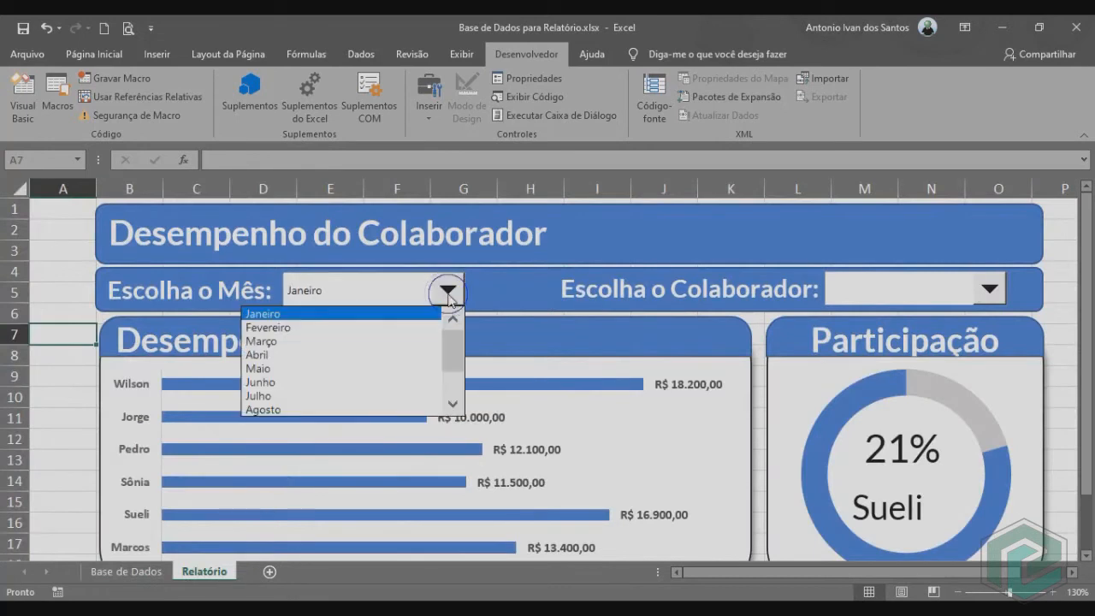
click(269, 368)
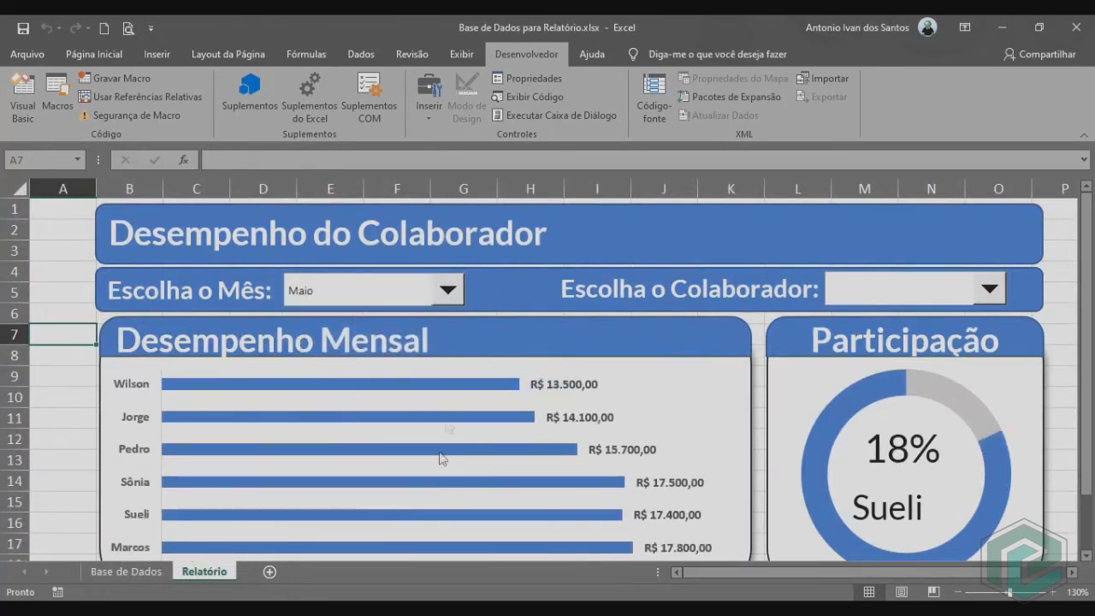
Examine the Período table in A13:B18 on the Base de Dados sheet.
click(126, 572)
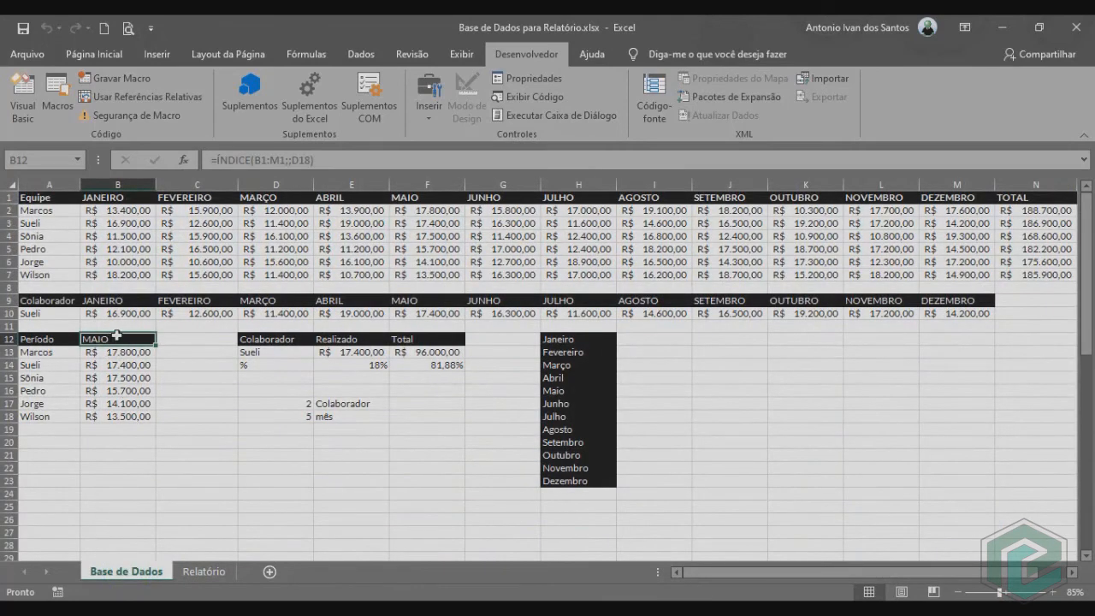
drag(45, 353, 130, 424)
click(245, 465)
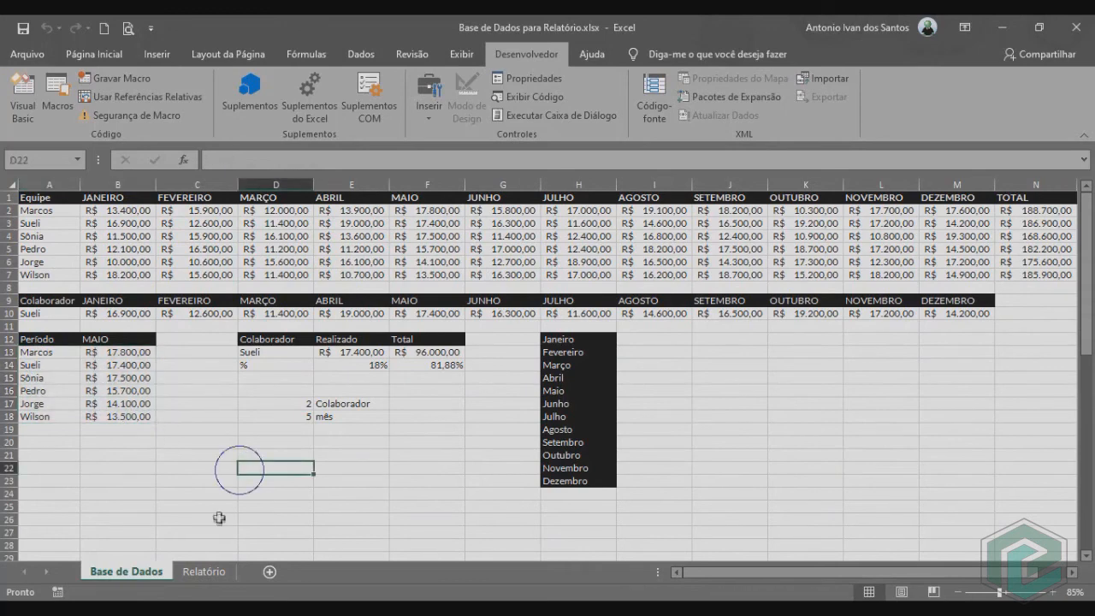
On the Relatório sheet, set the input range of the "Escolha o Colaborador:" combo box to 'Base de Dados'!$A$13:$A$18.
click(204, 572)
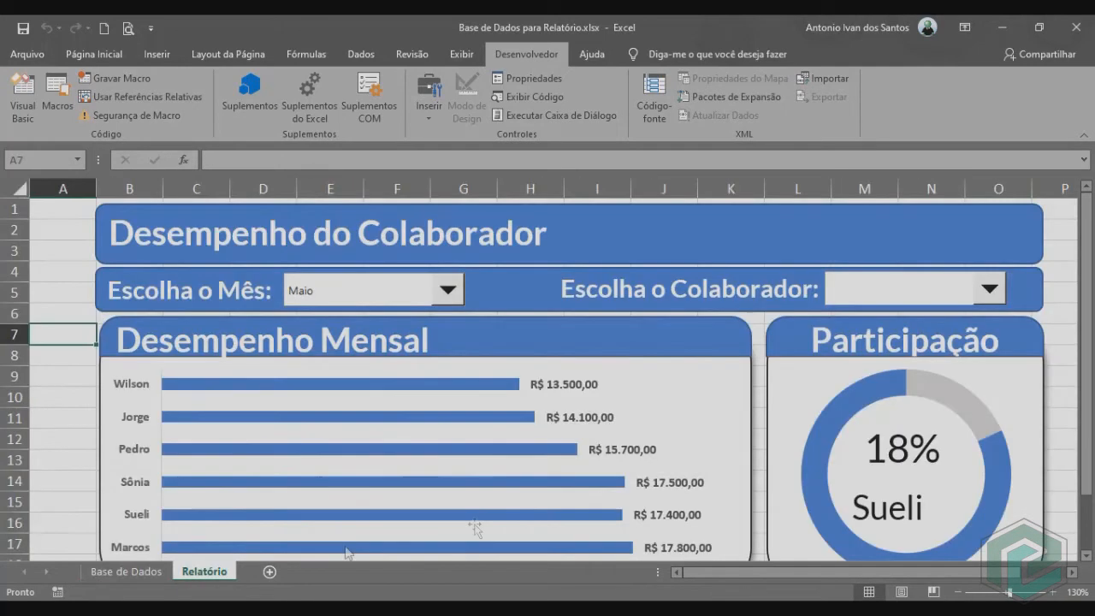
right_click(966, 297)
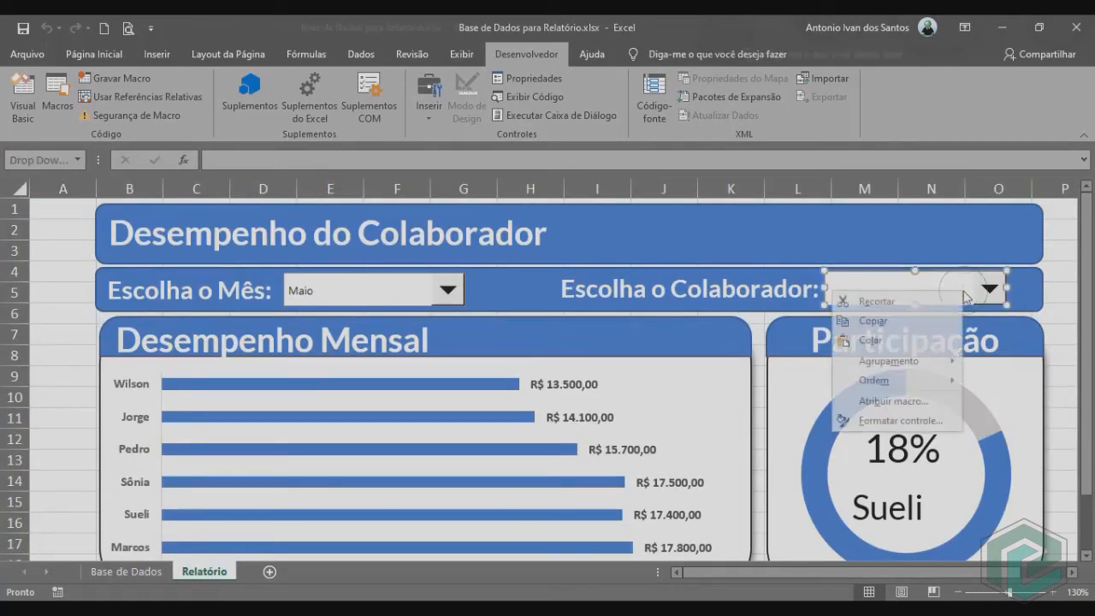
click(916, 421)
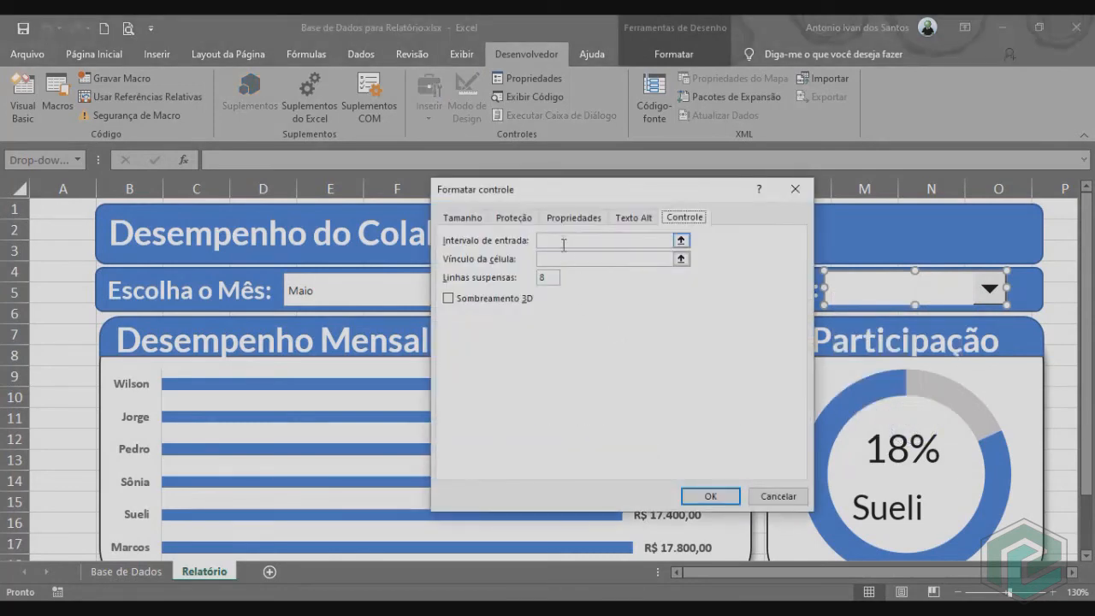
click(563, 242)
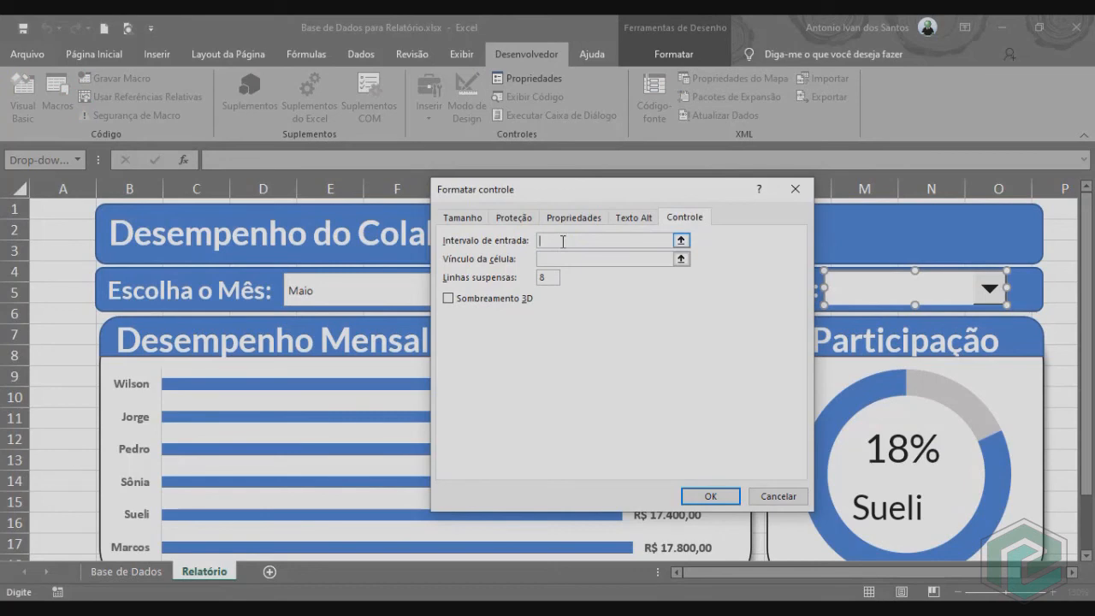
click(154, 573)
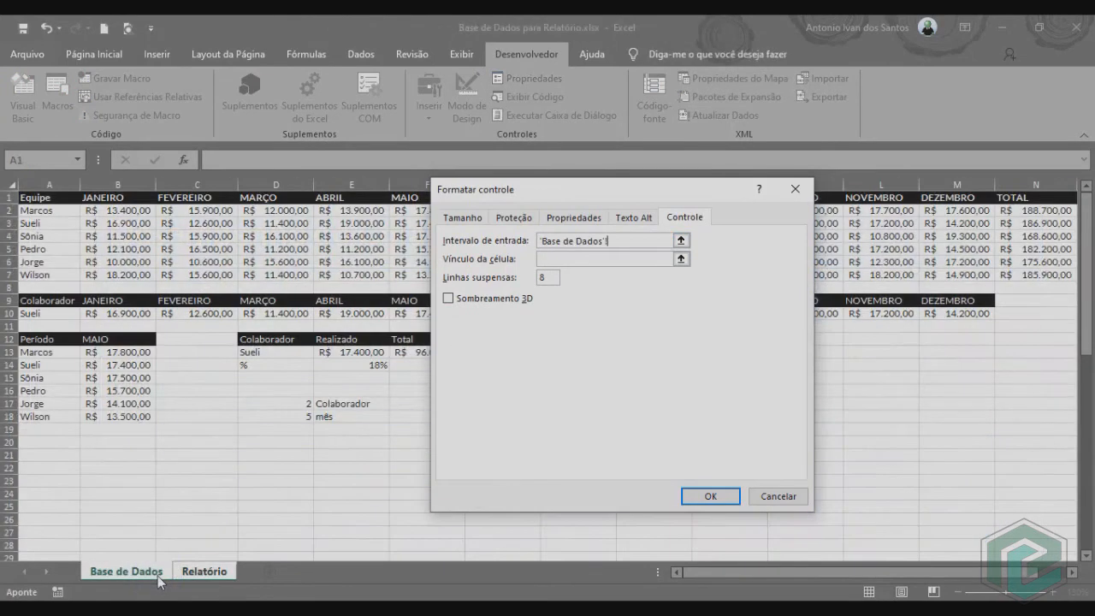
drag(43, 351, 48, 417)
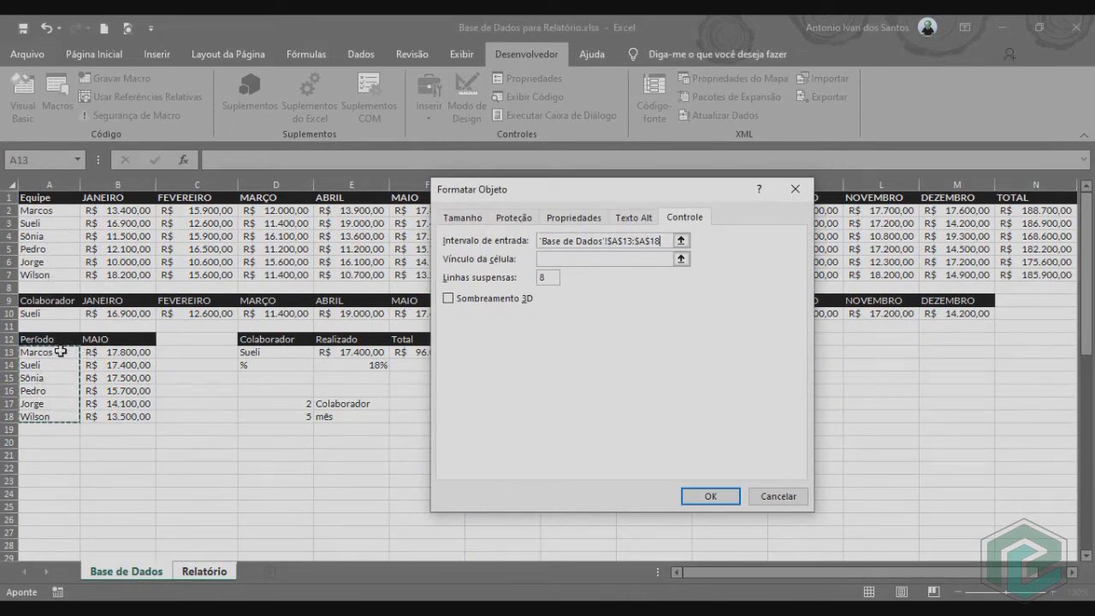
Set the collaborator combo box's cell link to 'Base de Dados'!$D$17 and apply the control settings.
click(548, 258)
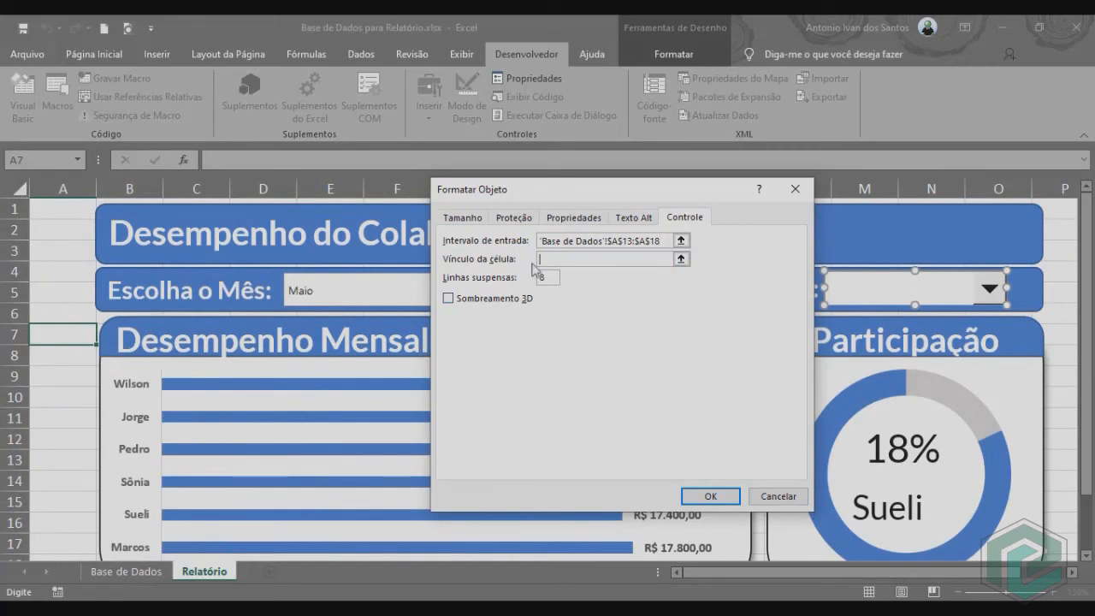
click(125, 572)
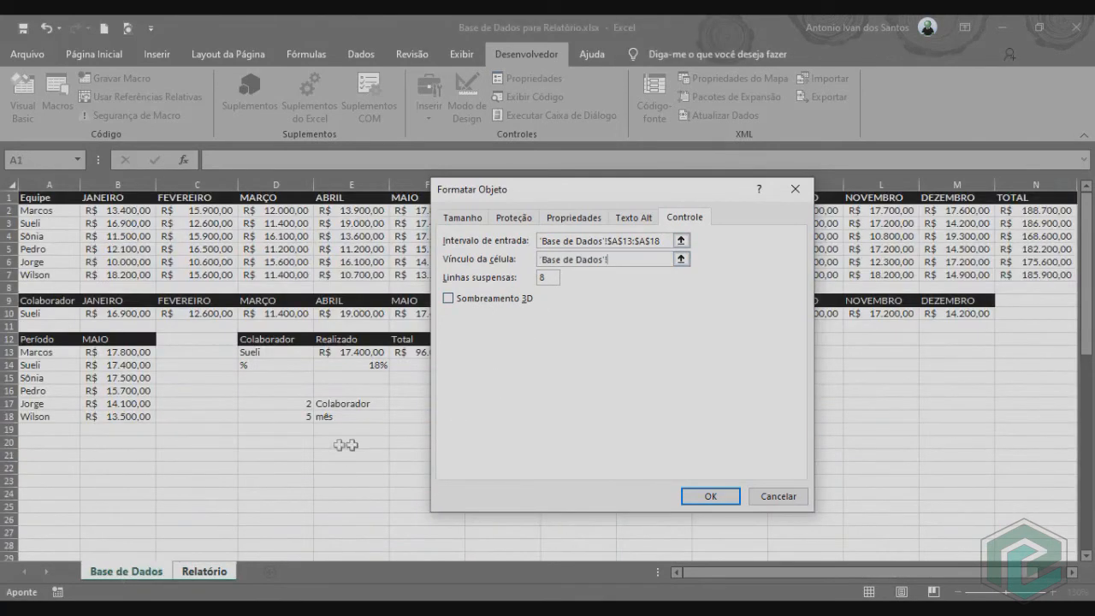
click(288, 404)
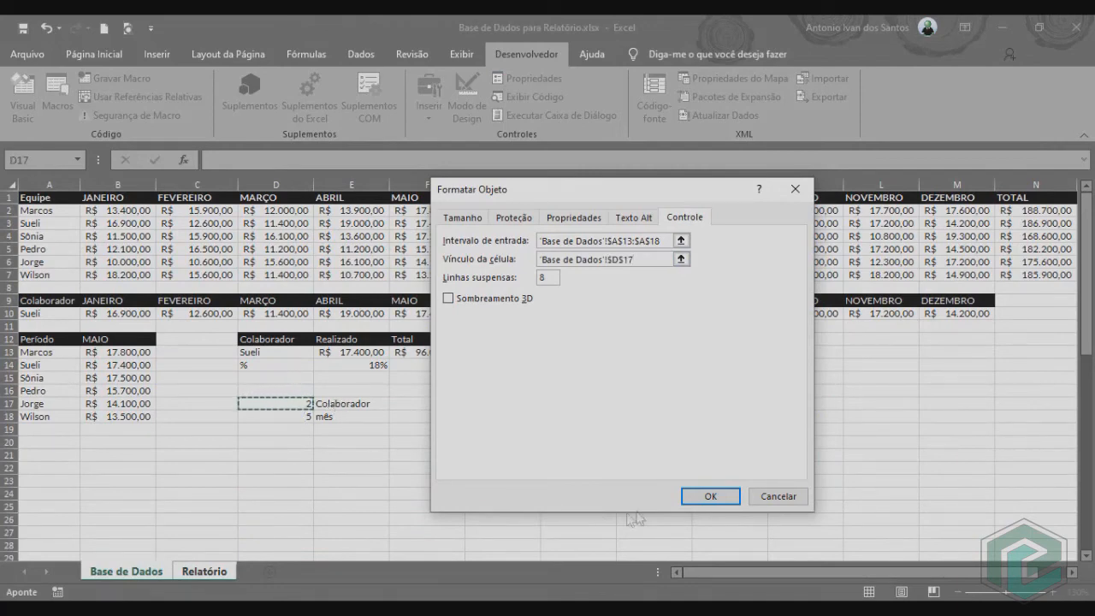
click(693, 496)
Deselect the collaborator combo box and test its list by choosing the fourth and the last collaborator, checking Base de Dados in between.
click(46, 377)
click(985, 291)
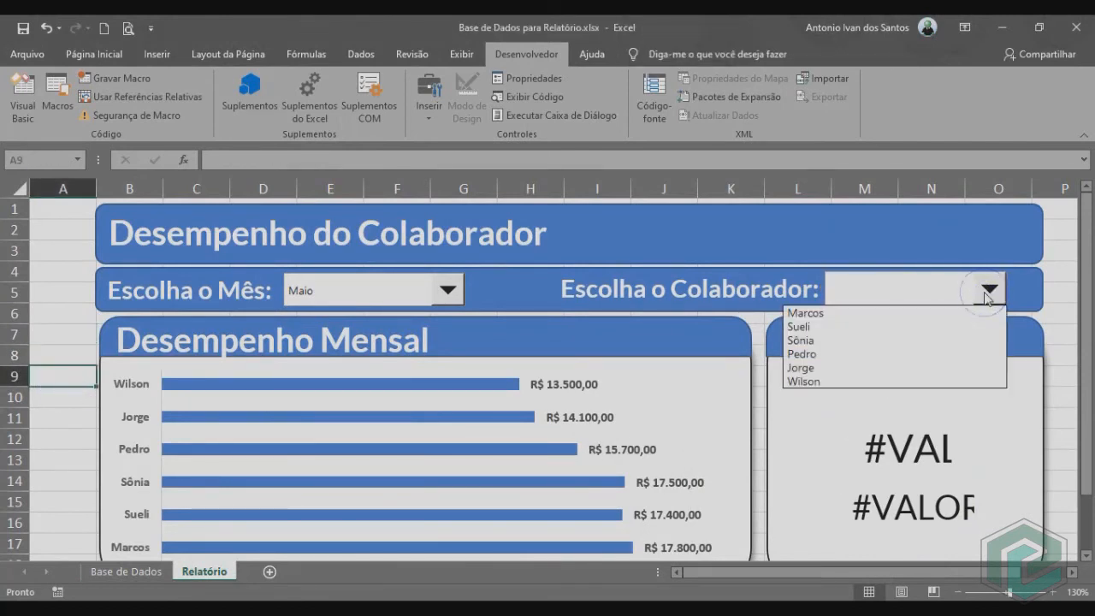
click(815, 354)
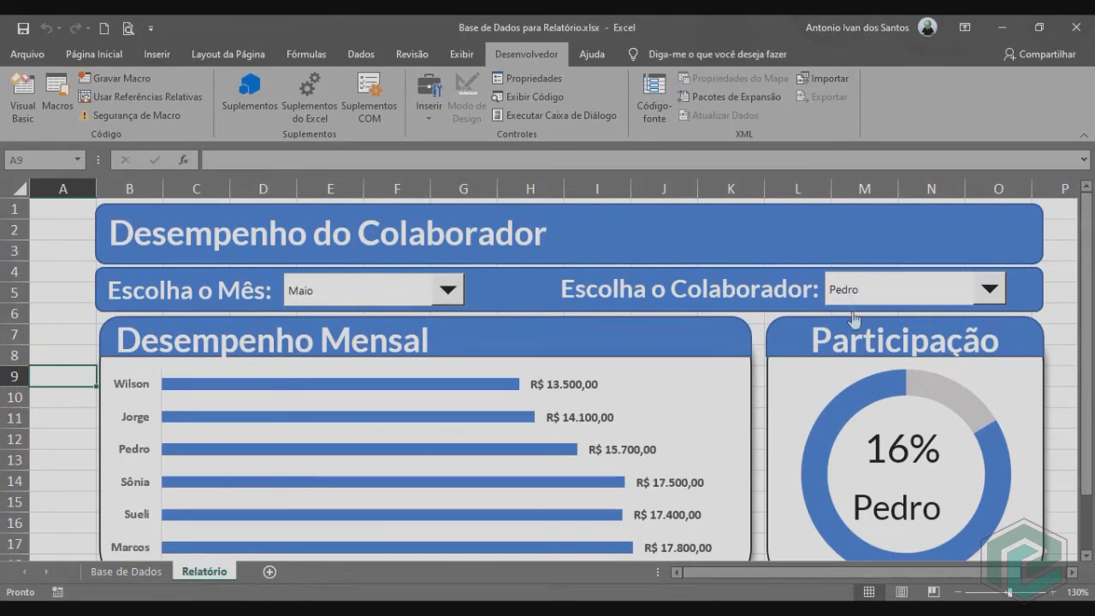
click(128, 572)
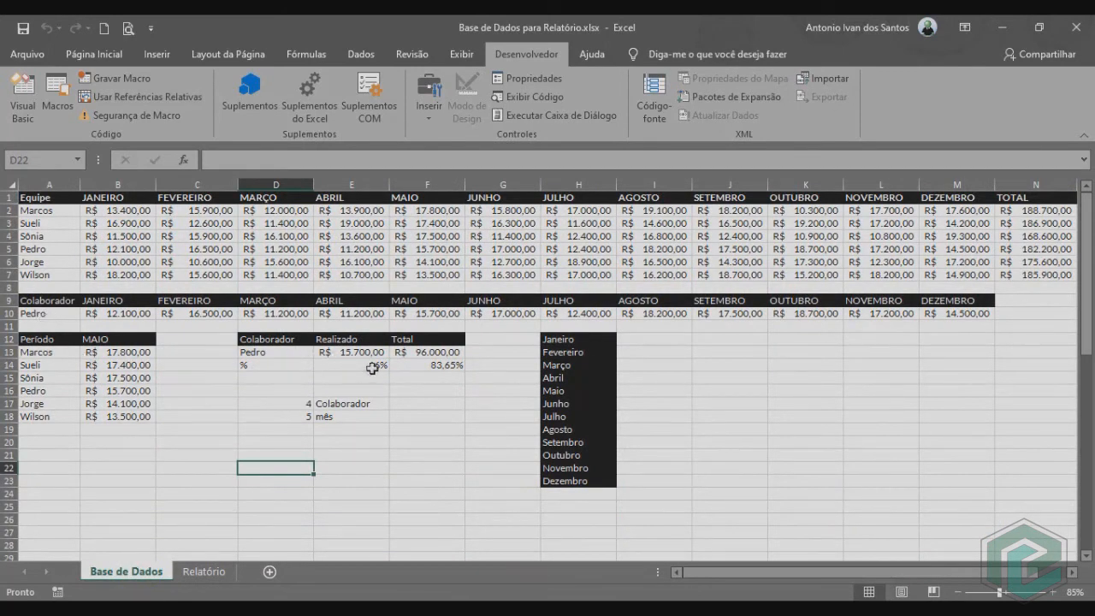
click(210, 572)
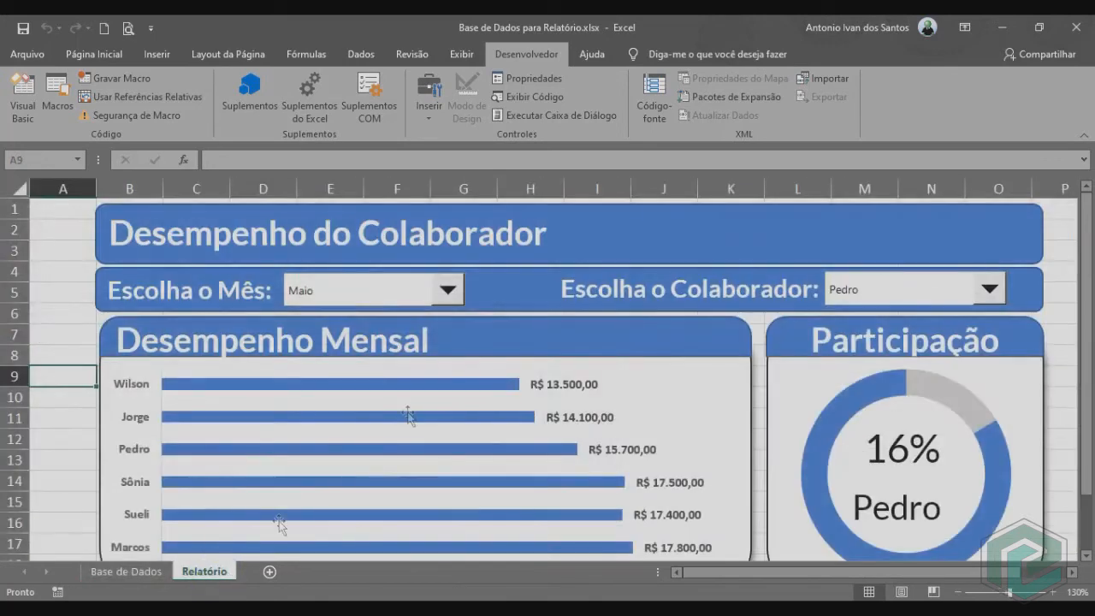
click(990, 290)
click(805, 382)
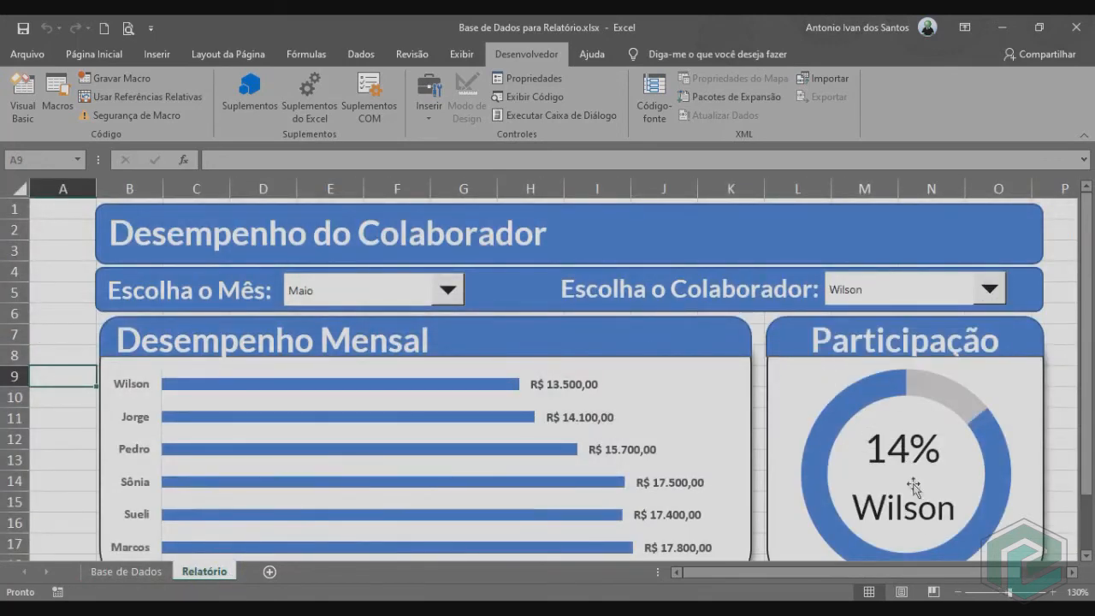
Review the ÍNDICE formulas for the month in B12 and the collaborator in A10 on the Base de Dados sheet.
click(128, 571)
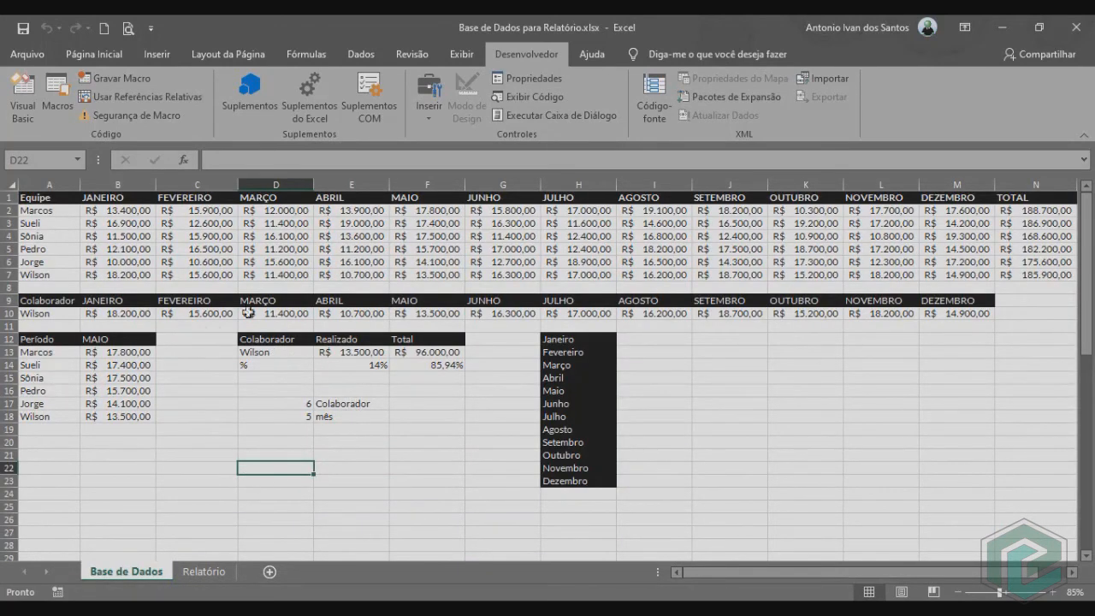
click(114, 340)
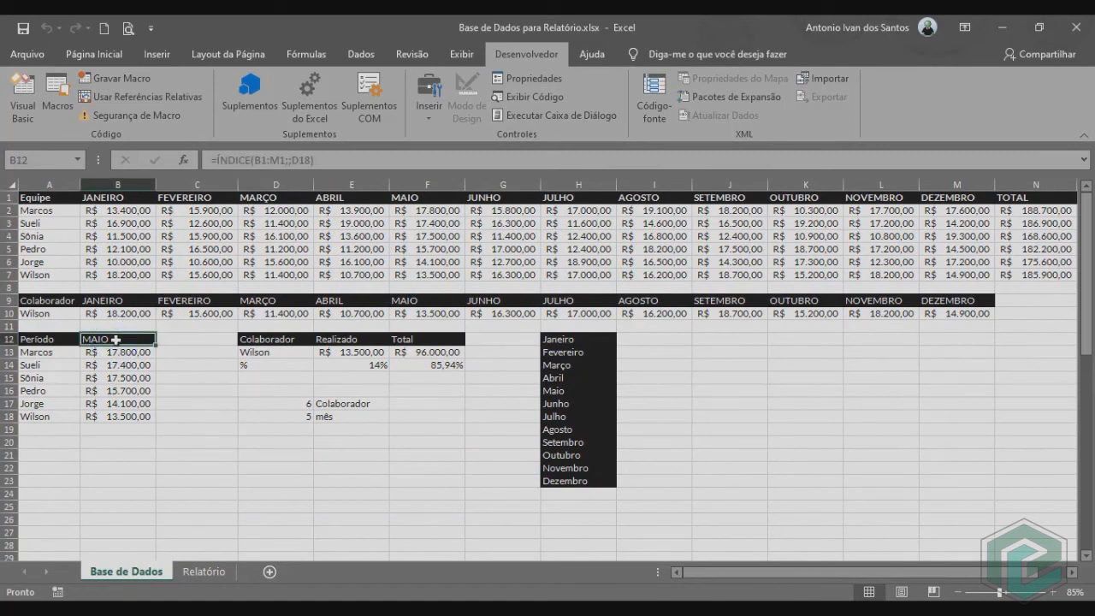
click(51, 316)
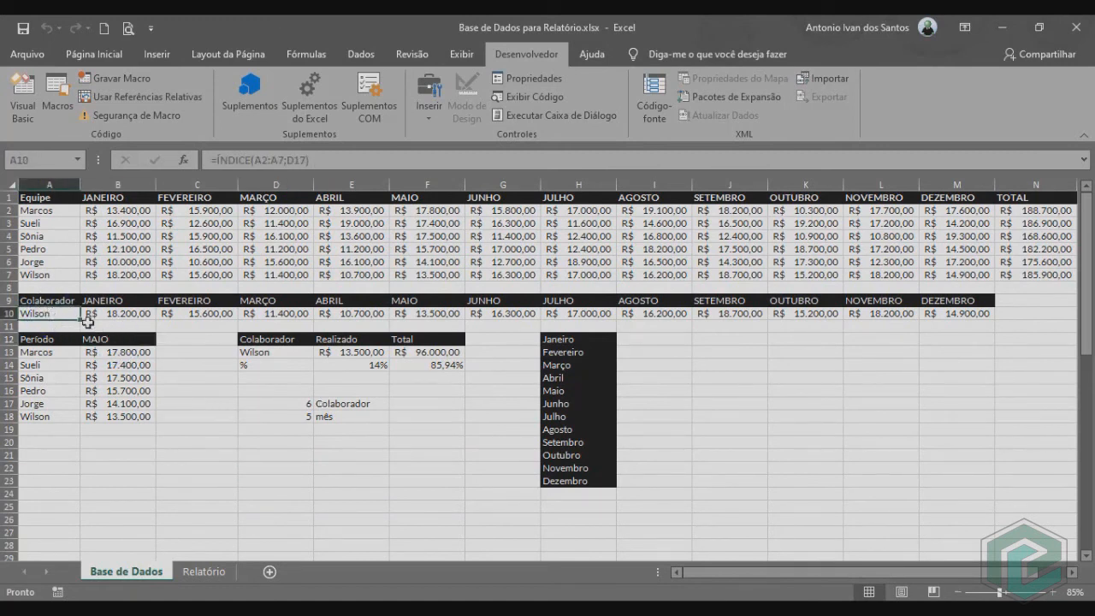
On the Relatório sheet, duplicate the "Escolha o Mês:" text box and place the copy at the right end of the title banner.
click(204, 570)
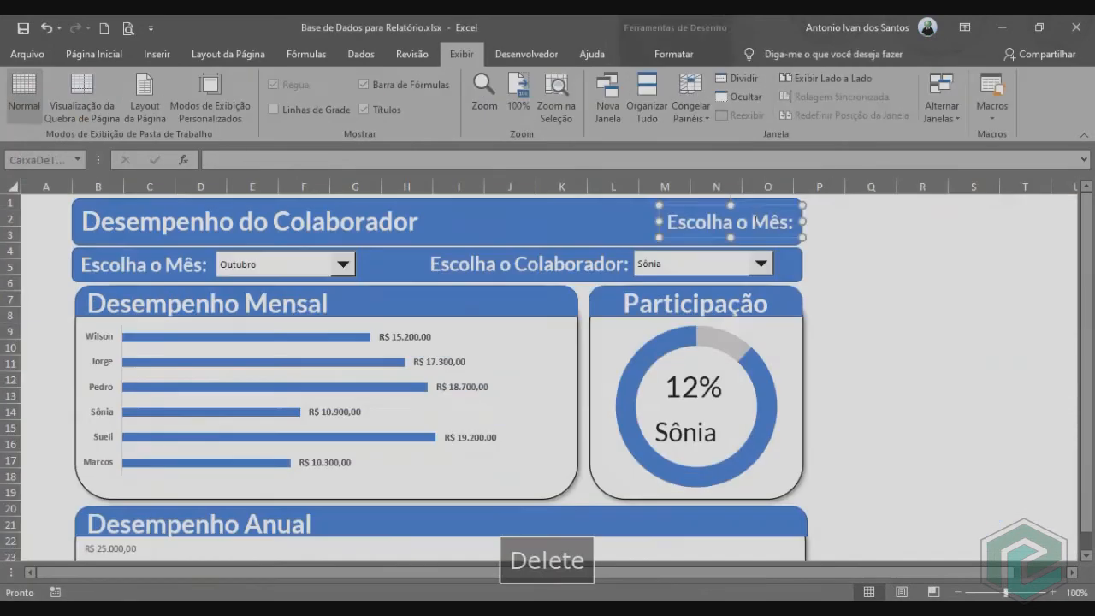
key(Delete)
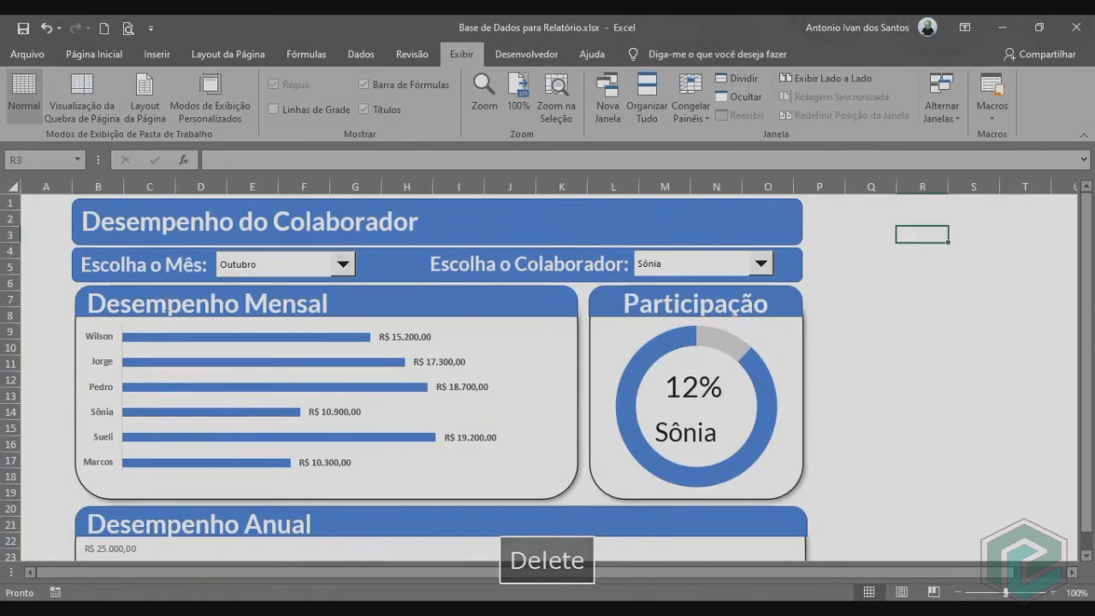
click(161, 275)
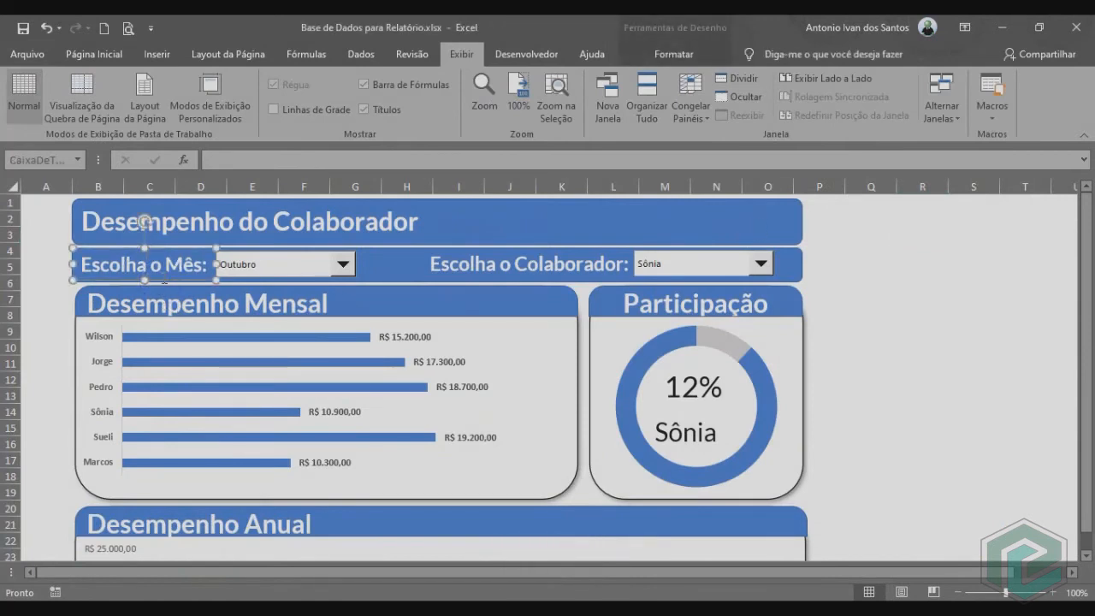
key(ctrl+d)
drag(184, 295, 754, 242)
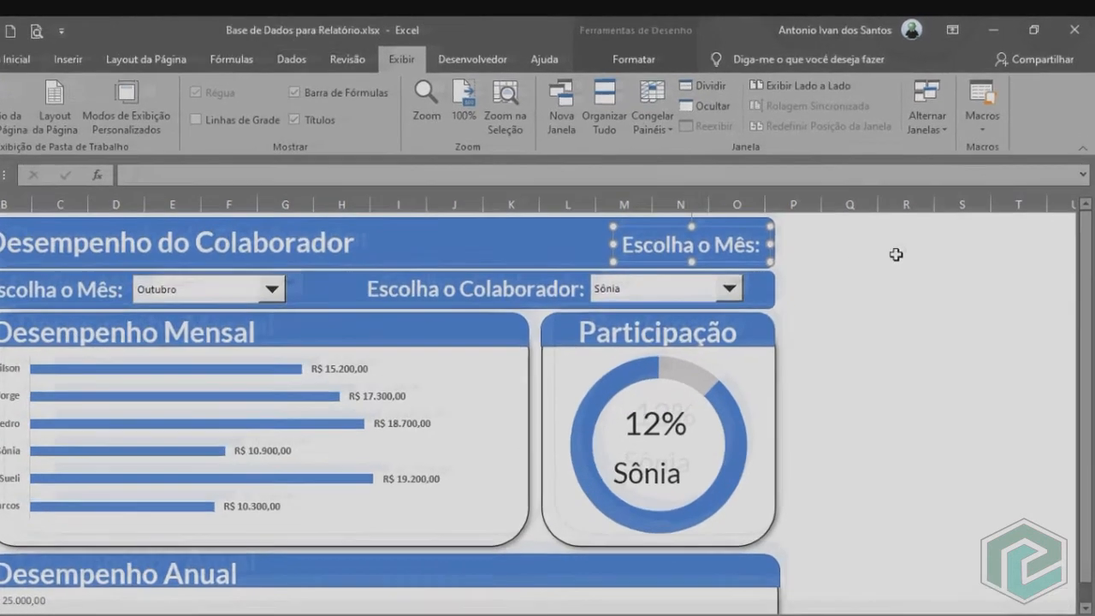
Enter the formula =HOJE() in cell R2, beside the dashboard, to return the current date.
click(914, 233)
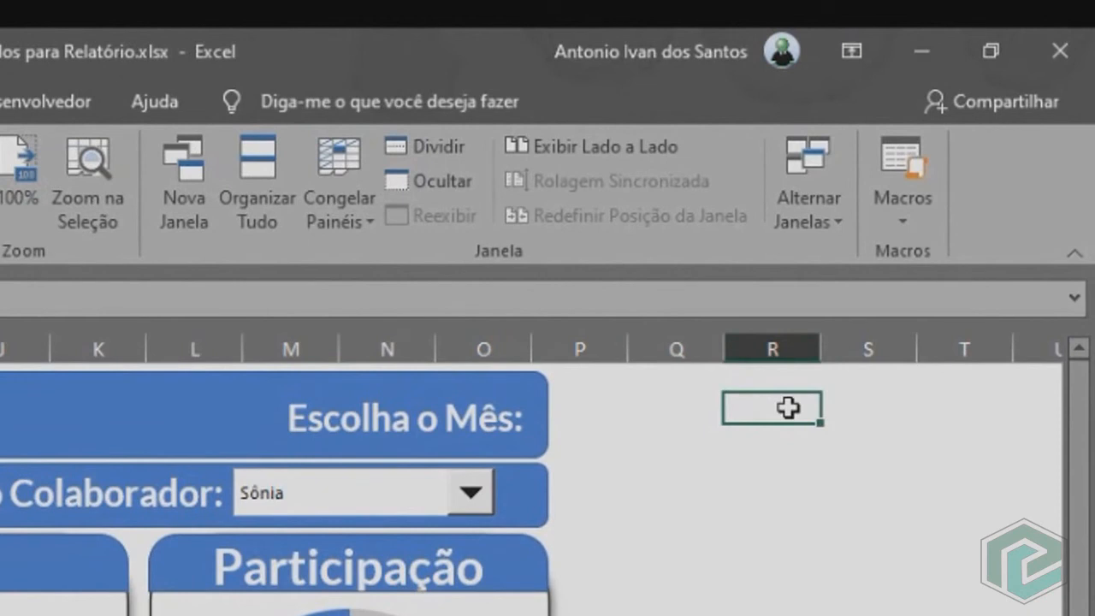
text(=hoje)
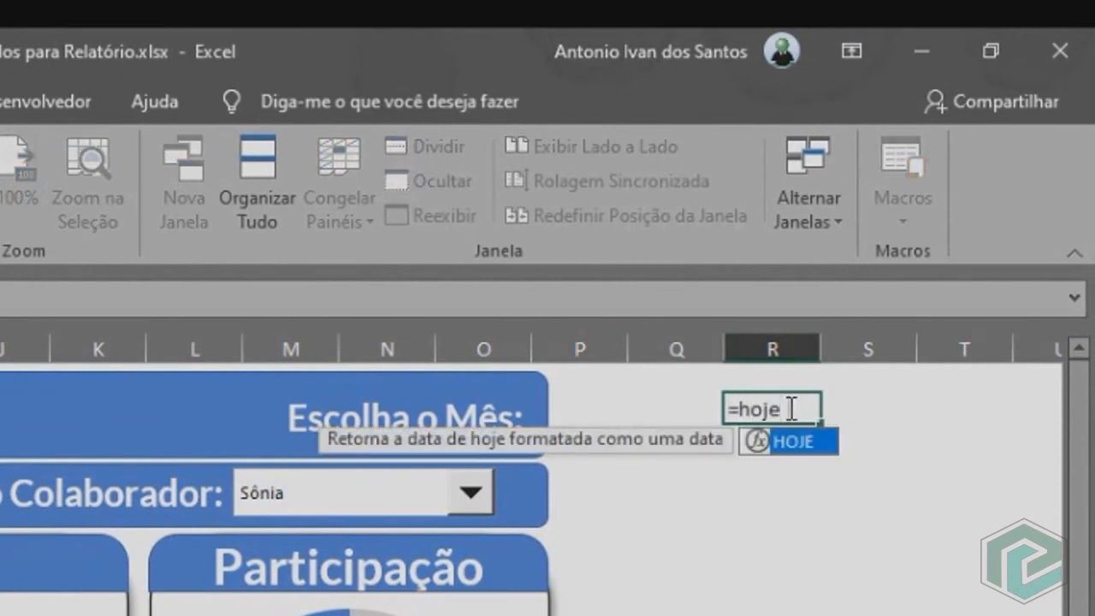
text(()
key(Return)
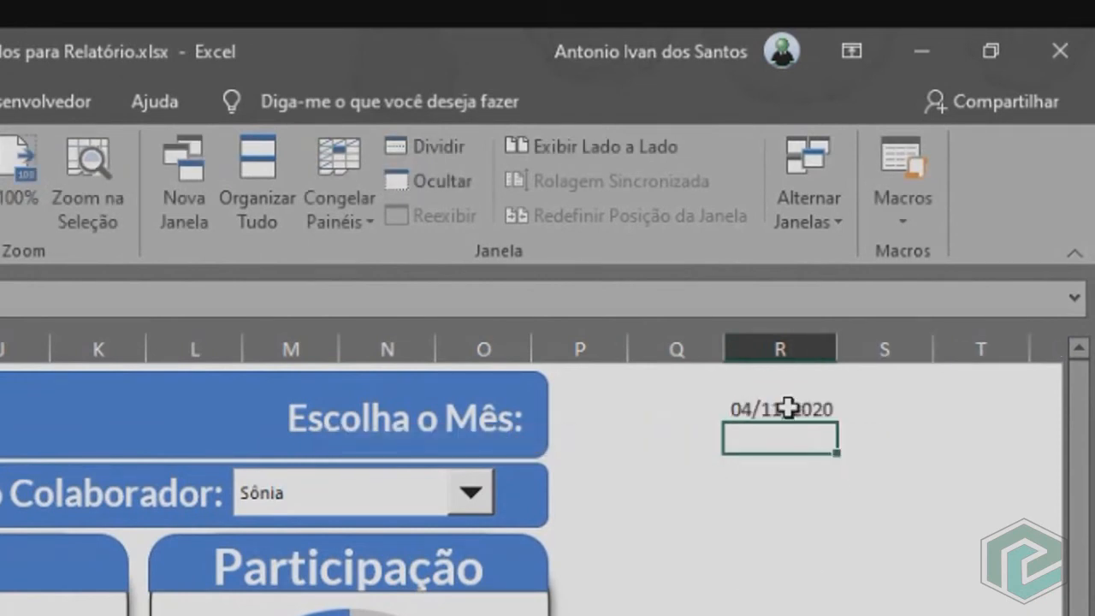
click(788, 409)
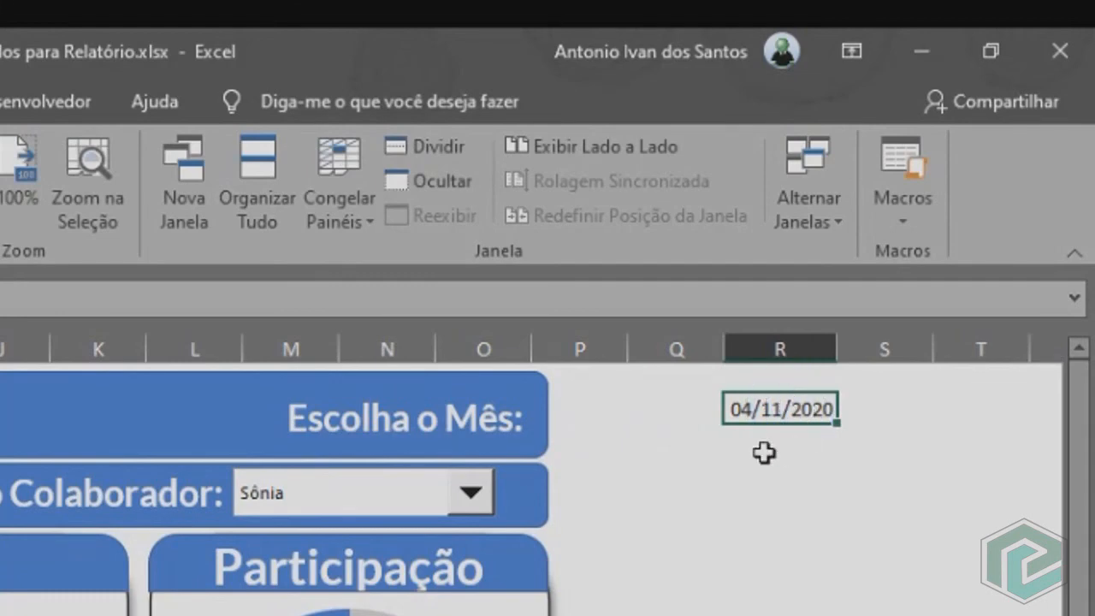
Link the copied text box in the title banner to the date cell with =$R$2.
click(490, 425)
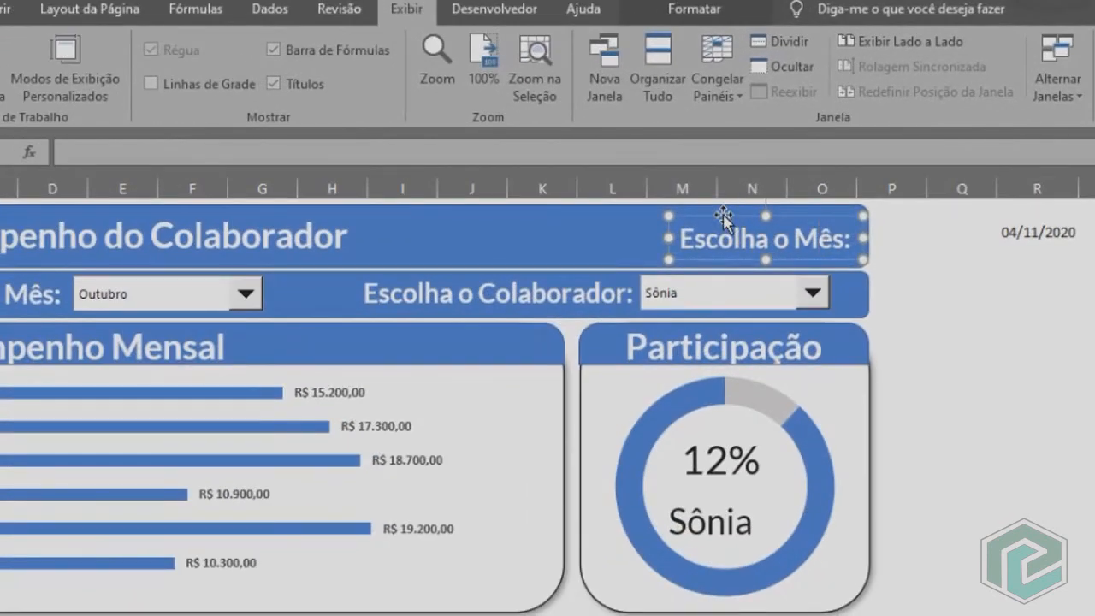
click(107, 152)
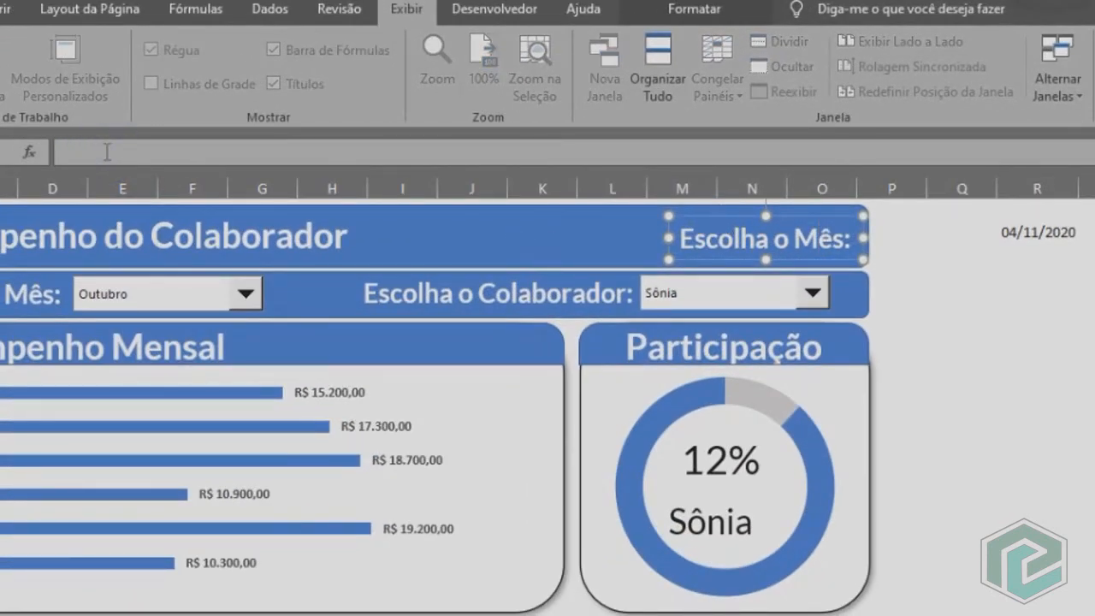
text(=)
click(1035, 232)
key(Return)
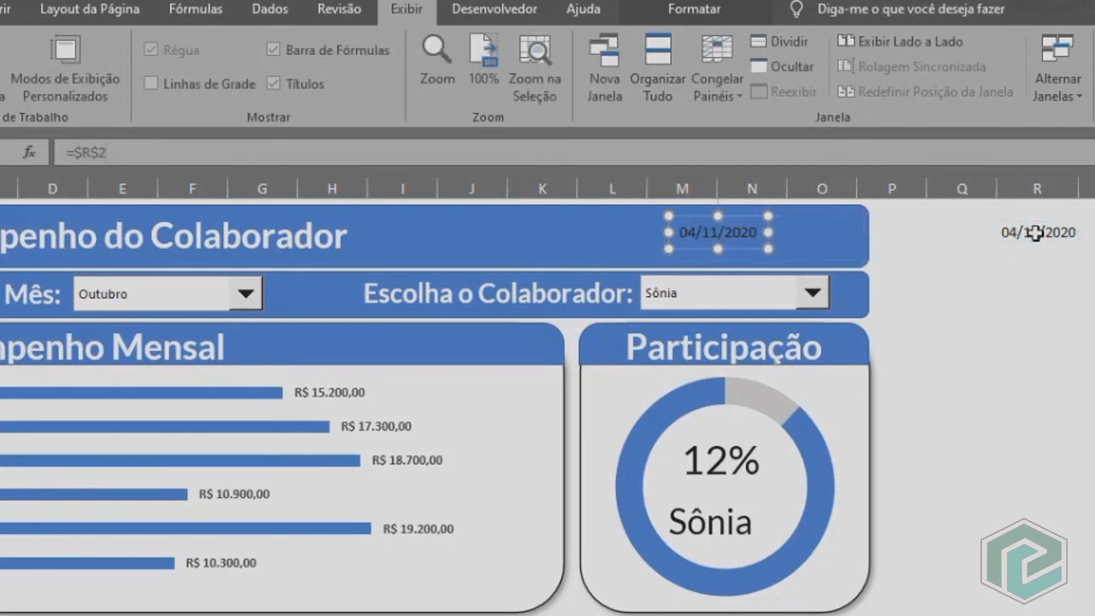
Shift the date text box slightly right within the title banner and enlarge its font to 18.
drag(726, 248, 754, 253)
click(0, 10)
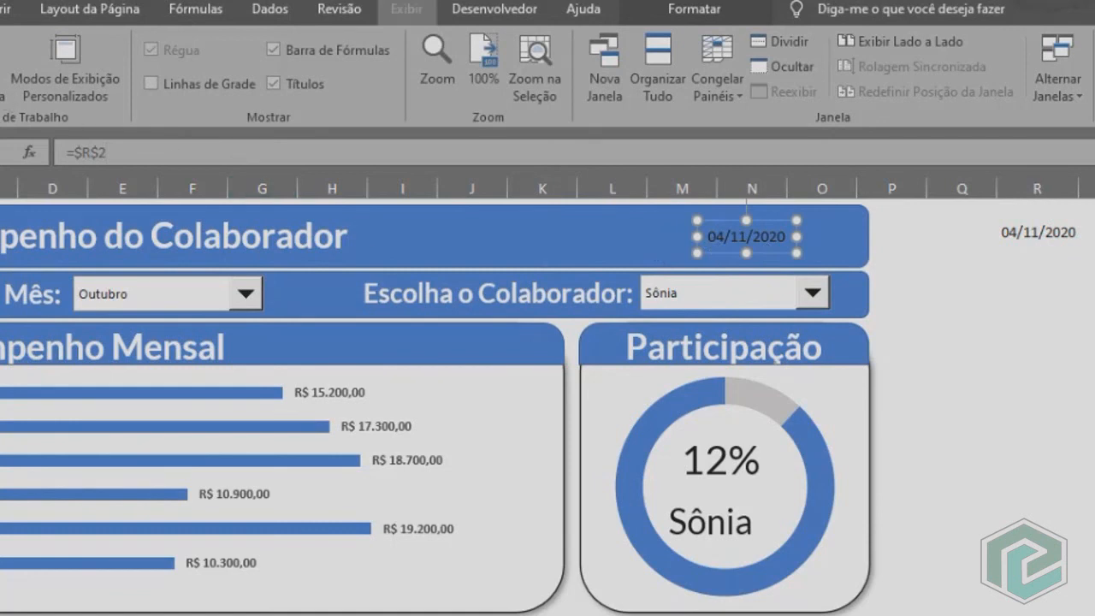
click(97, 54)
click(97, 54)
click(96, 54)
click(97, 54)
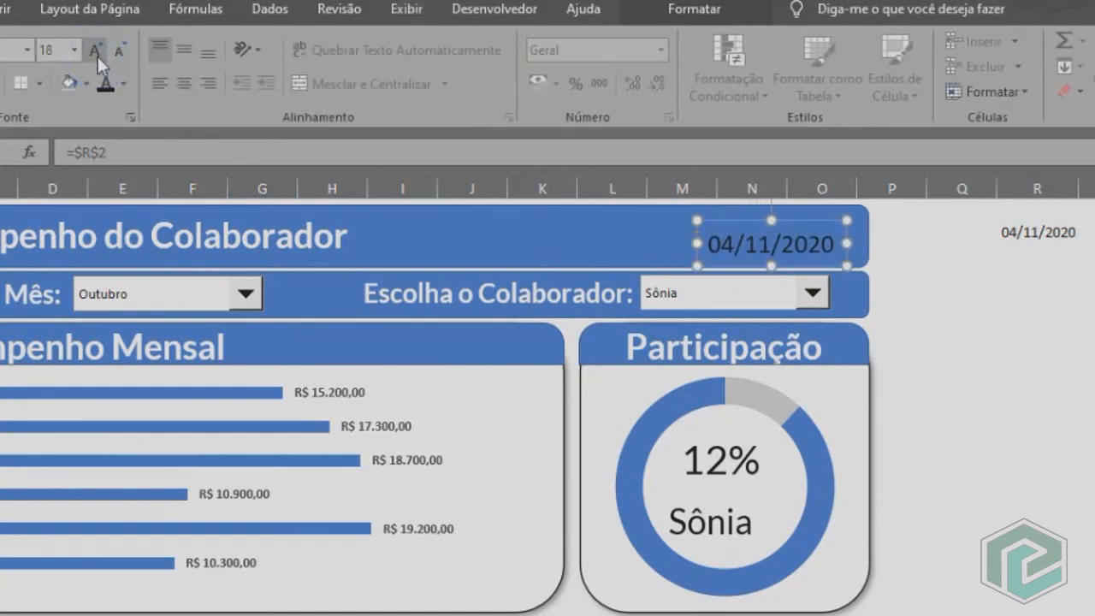
Open the font colour choices for the date text box.
click(124, 83)
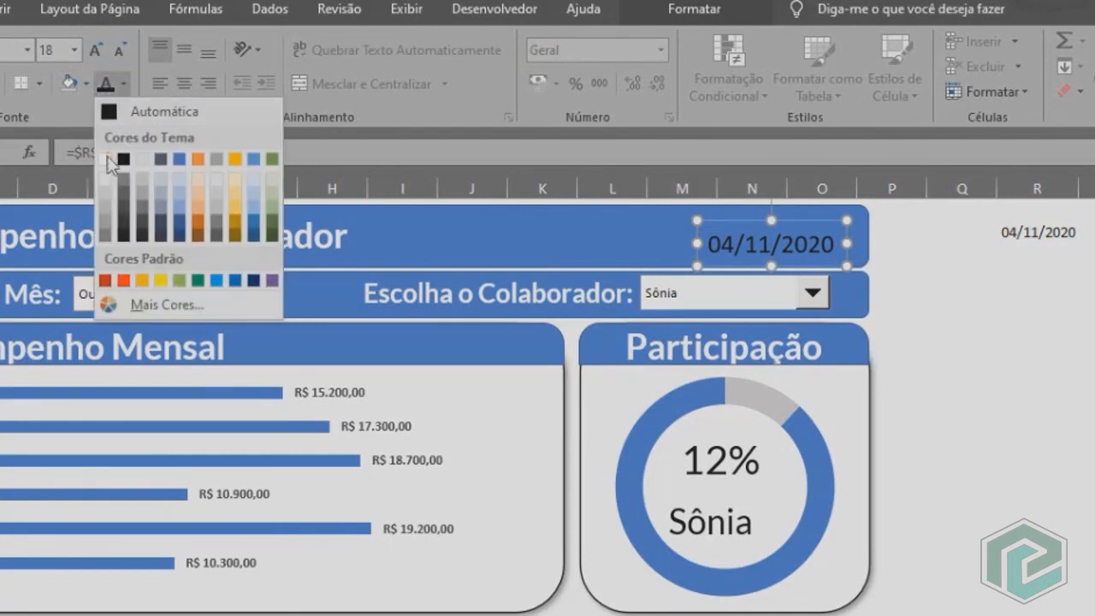